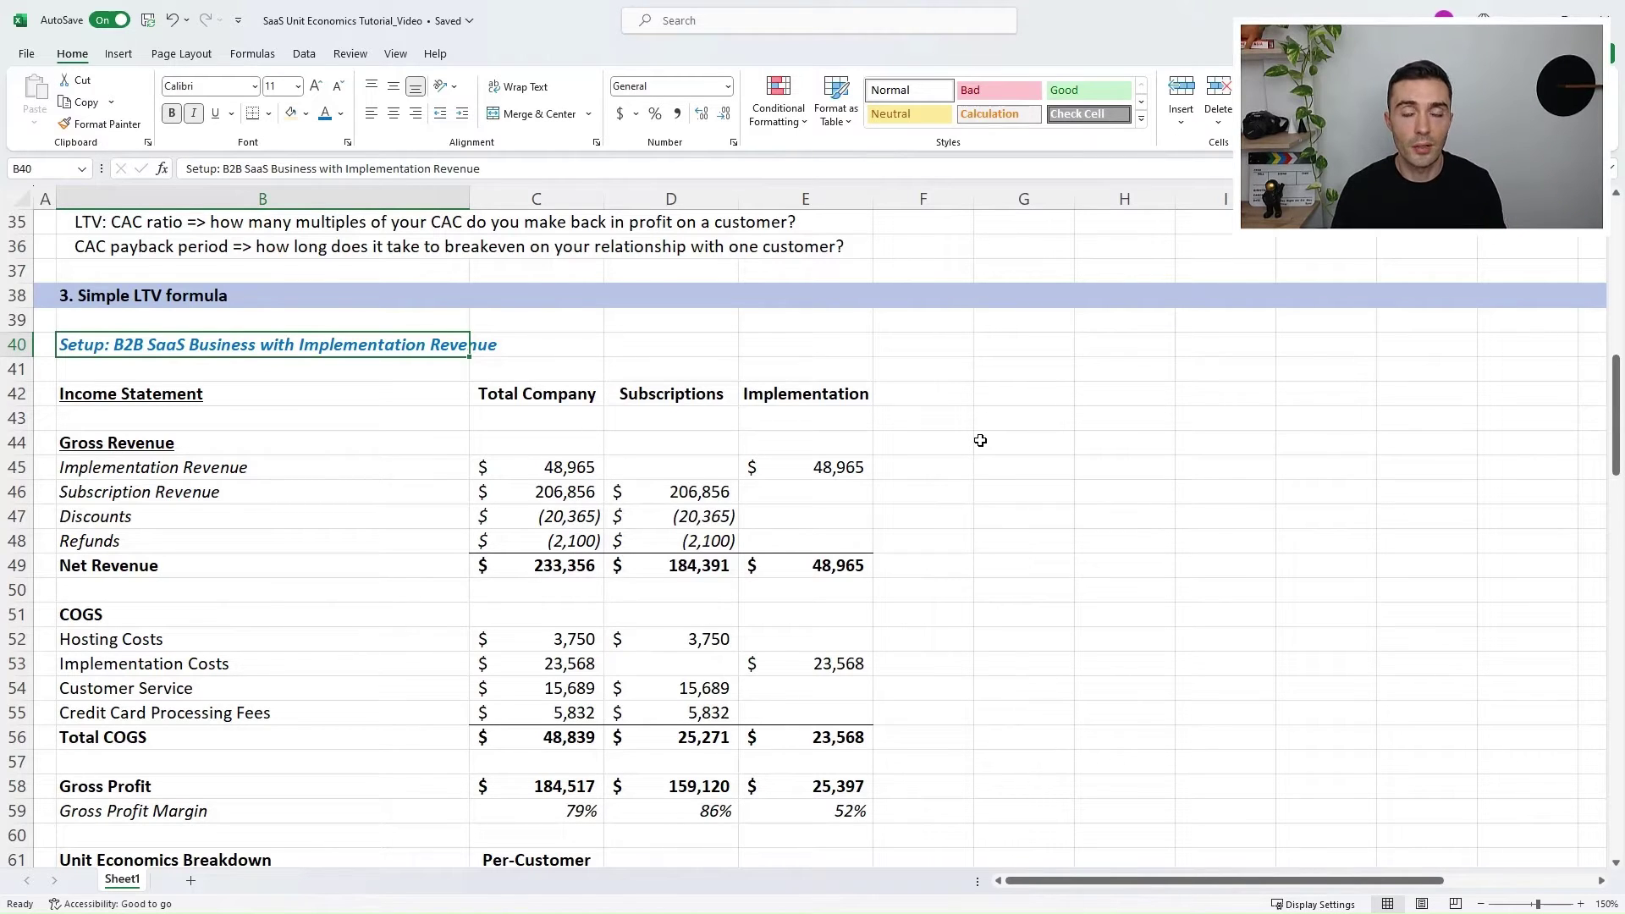
# Step: Review the income statement's headings and the New Customers and Total Customers figures in the unit economics breakdown
pyautogui.click(523, 396)
pyautogui.click(207, 395)
pyautogui.click(170, 443)
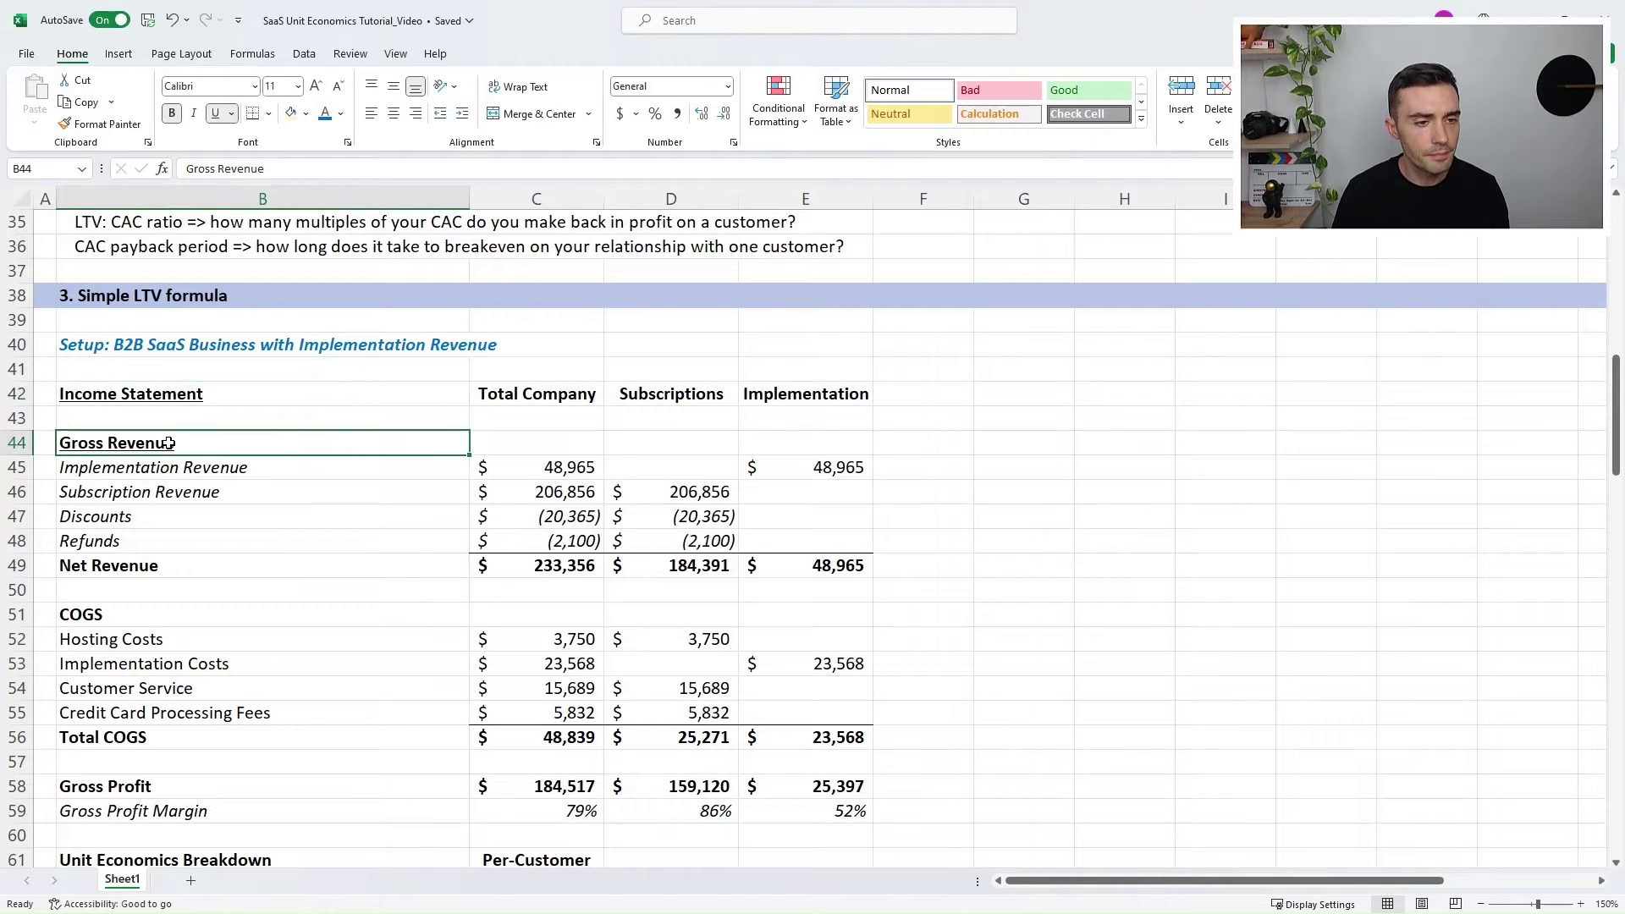
pyautogui.scroll(-5, 348, 445)
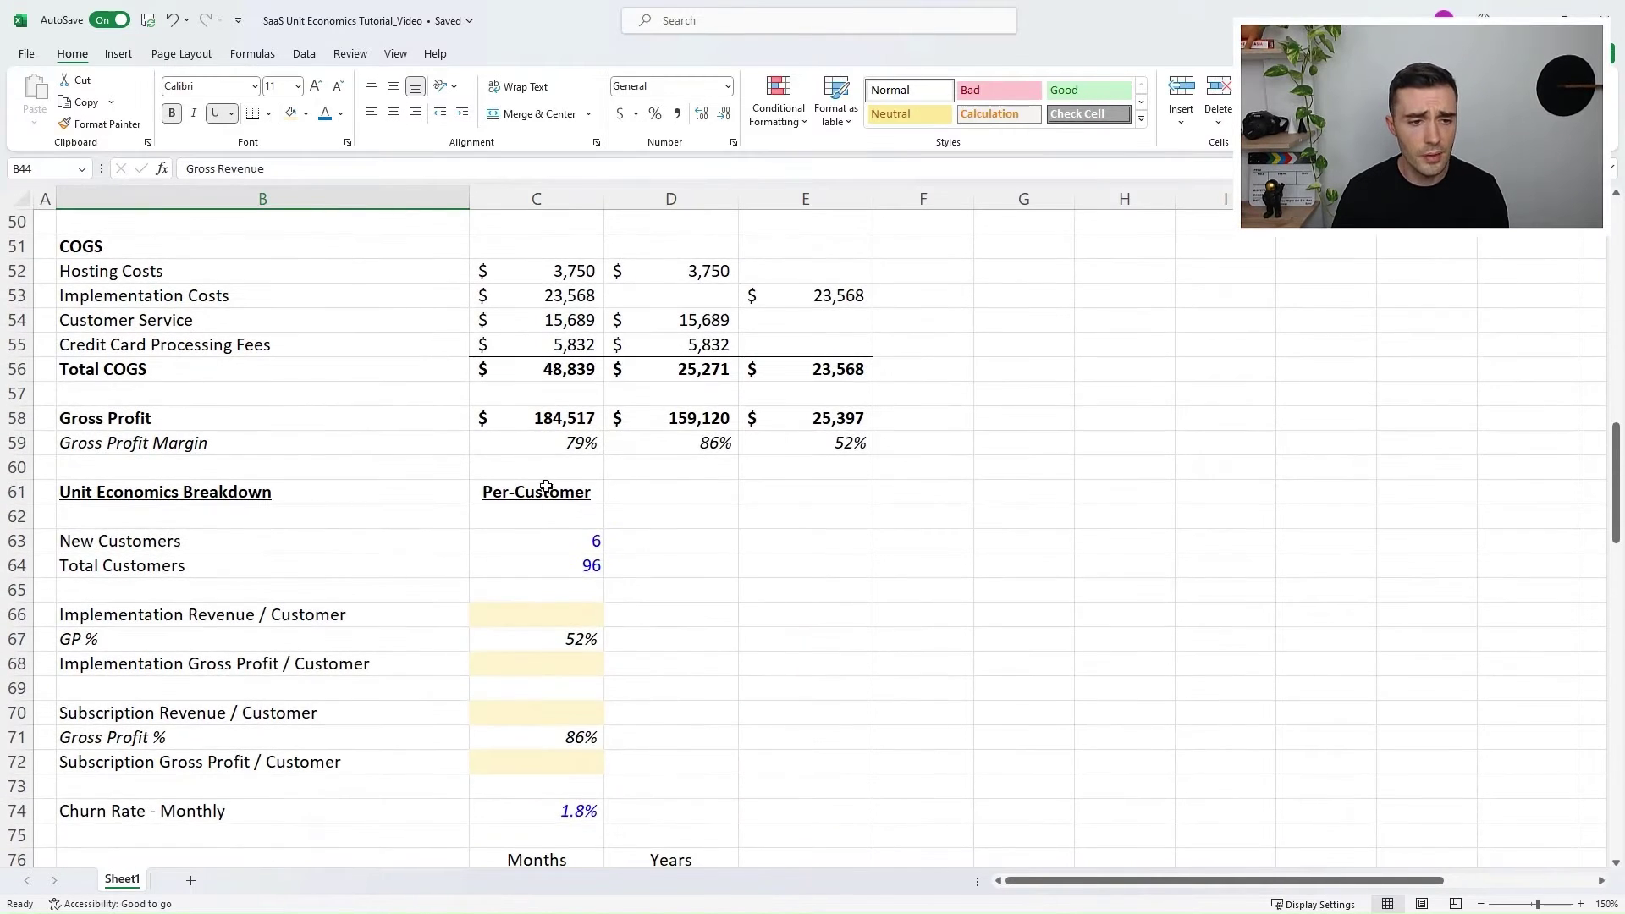
pyautogui.click(289, 541)
pyautogui.click(546, 541)
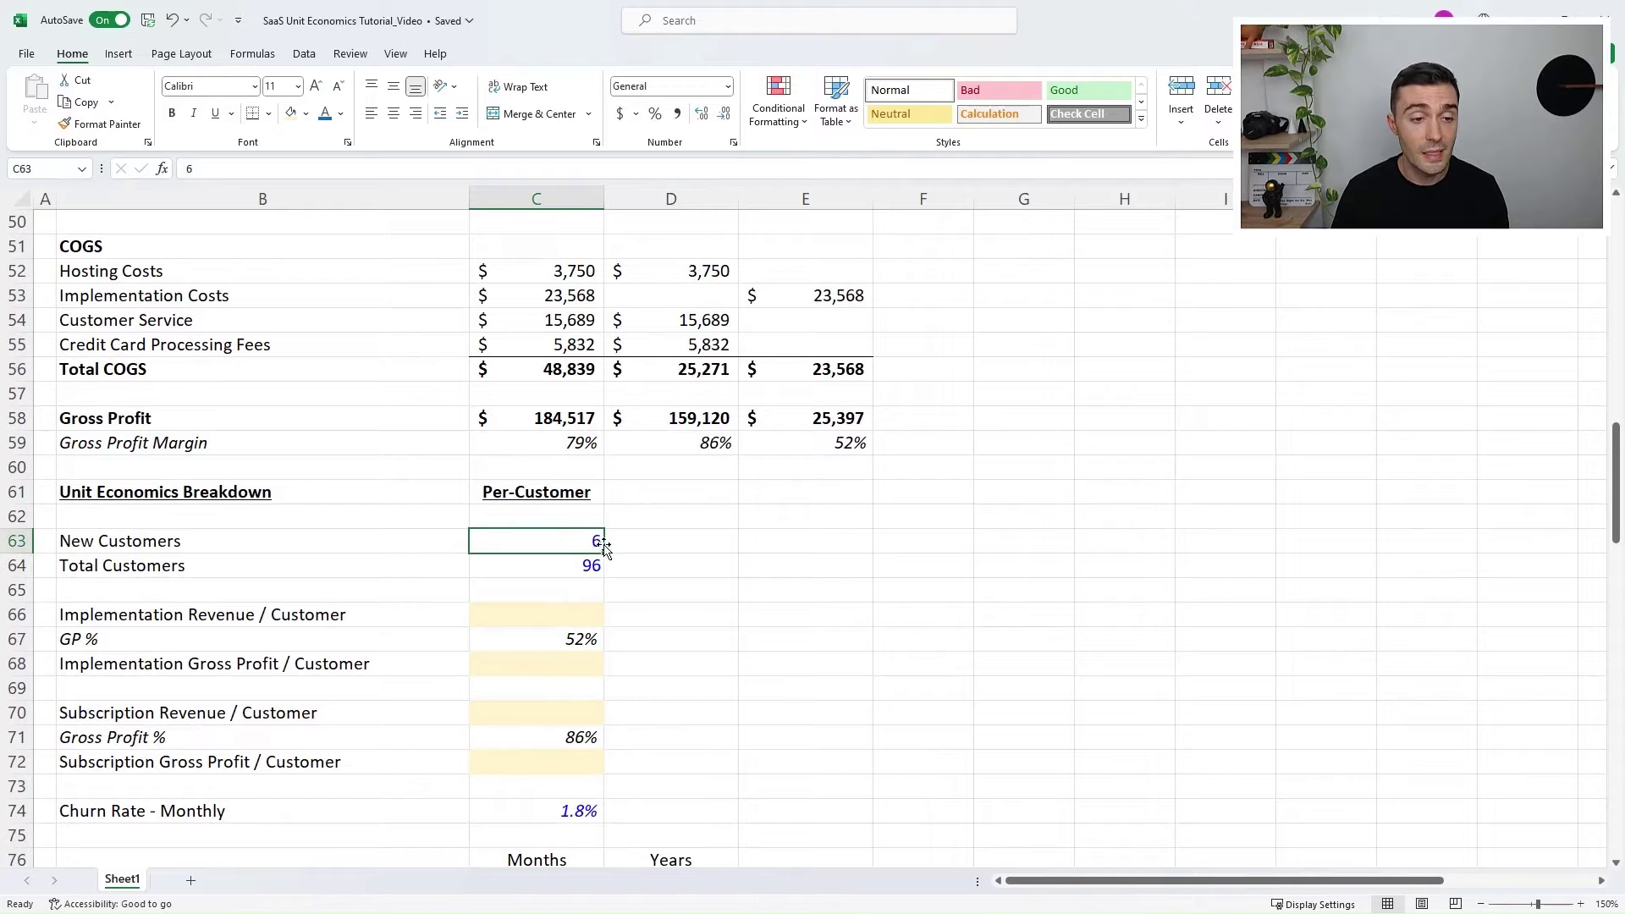
pyautogui.click(530, 562)
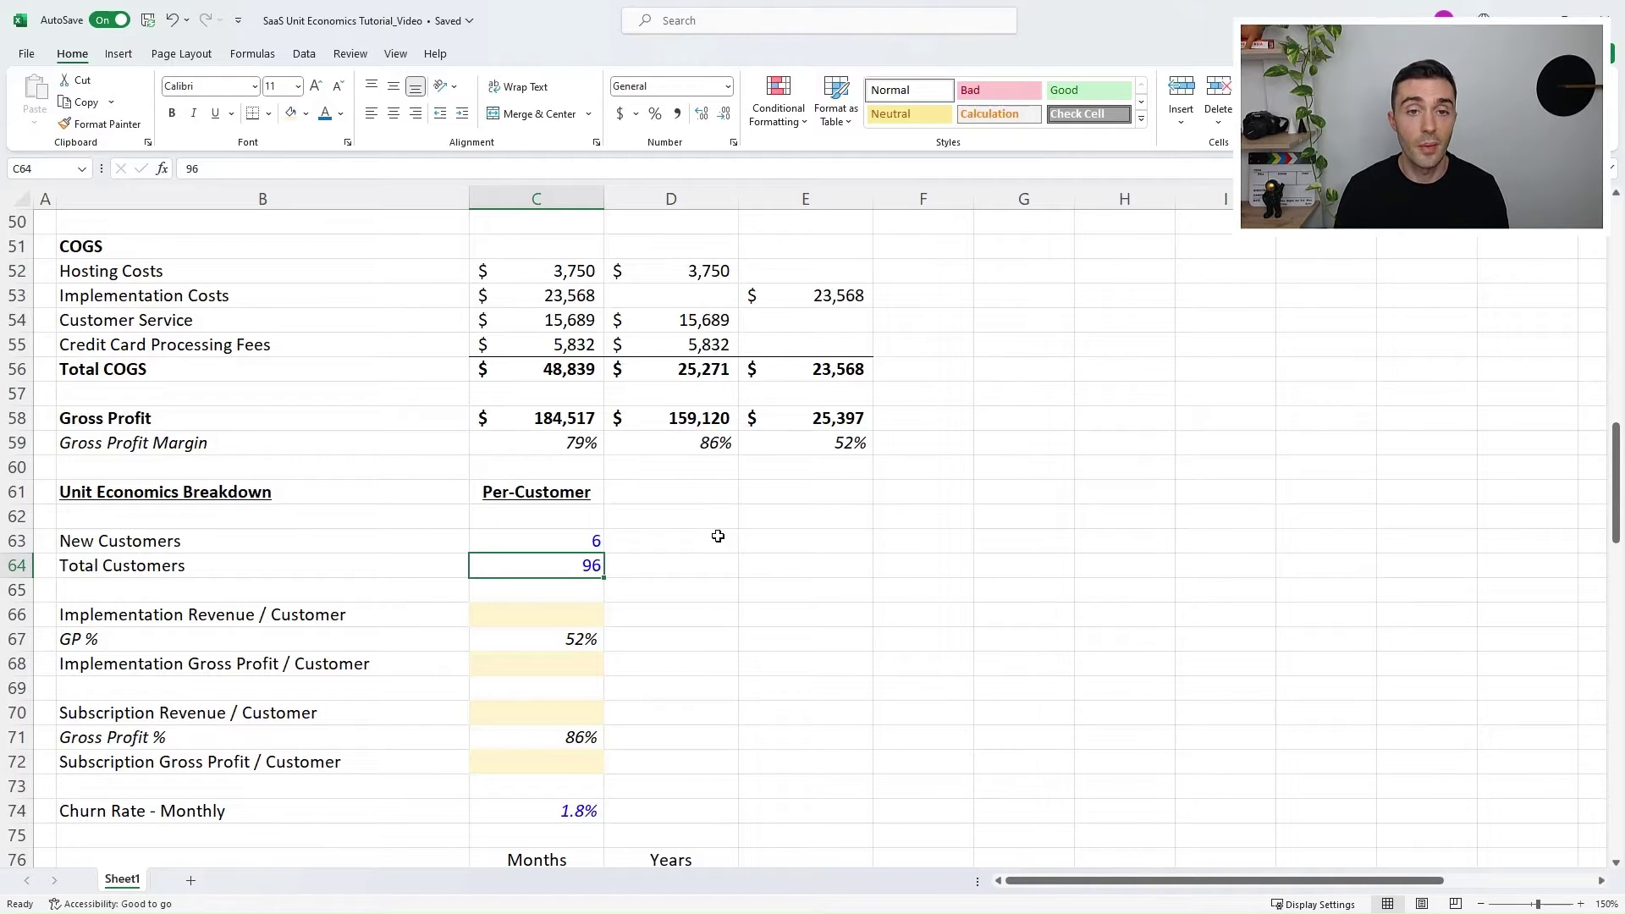
# Step: Examine the total company Implementation Revenue alongside the New Customers count it relates to
pyautogui.scroll(4, 718, 536)
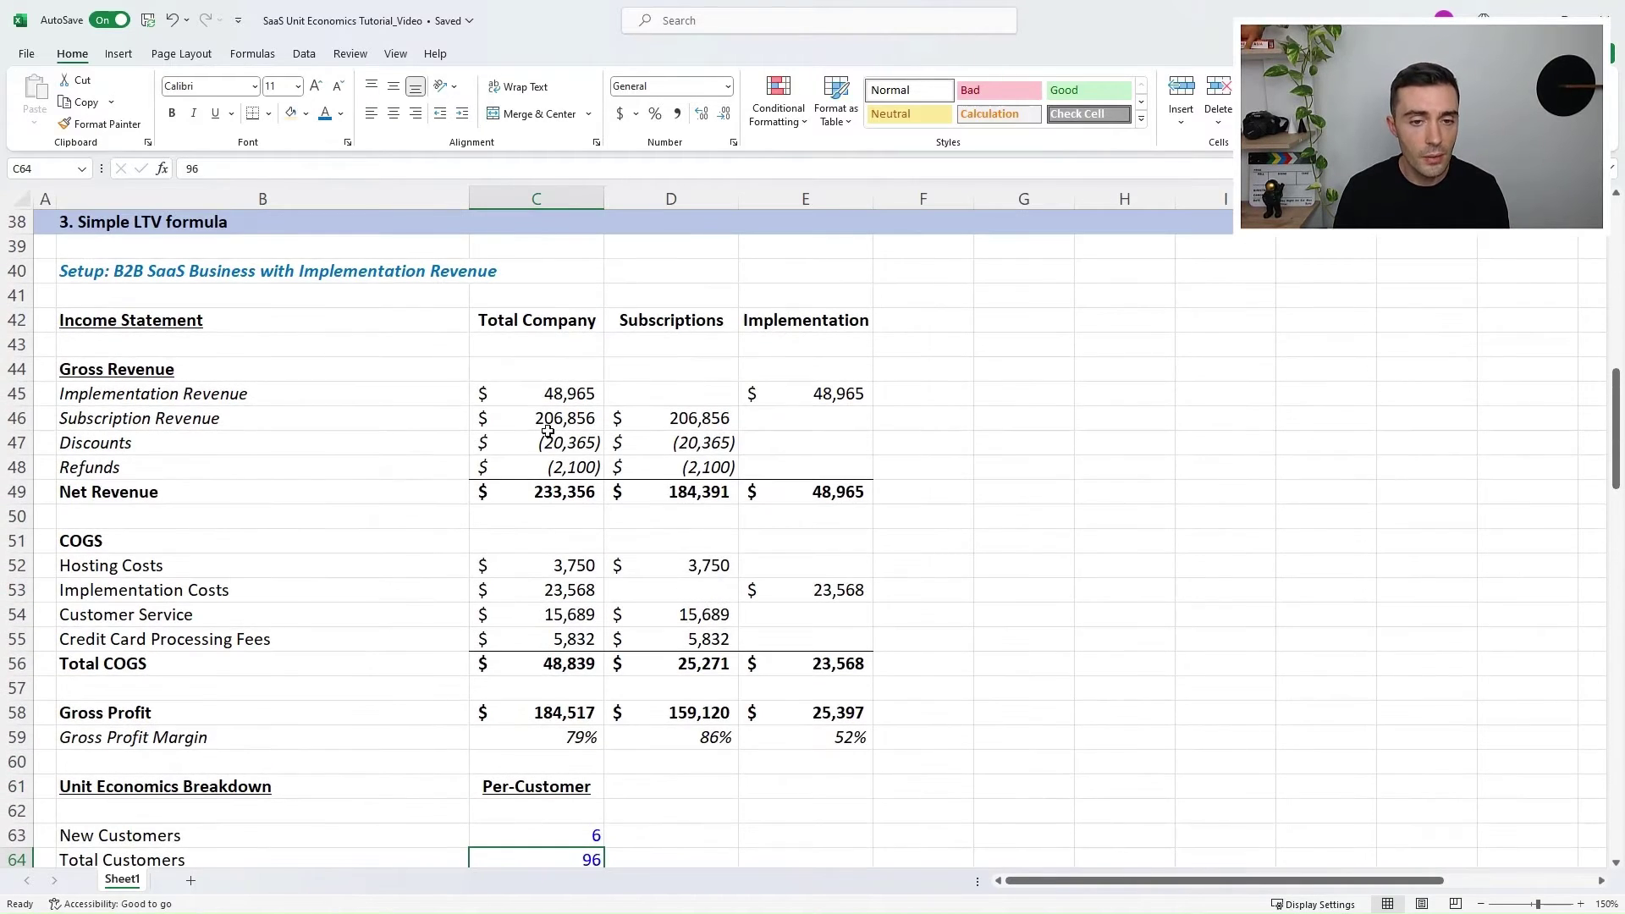
pyautogui.click(547, 393)
pyautogui.click(292, 398)
pyautogui.click(504, 393)
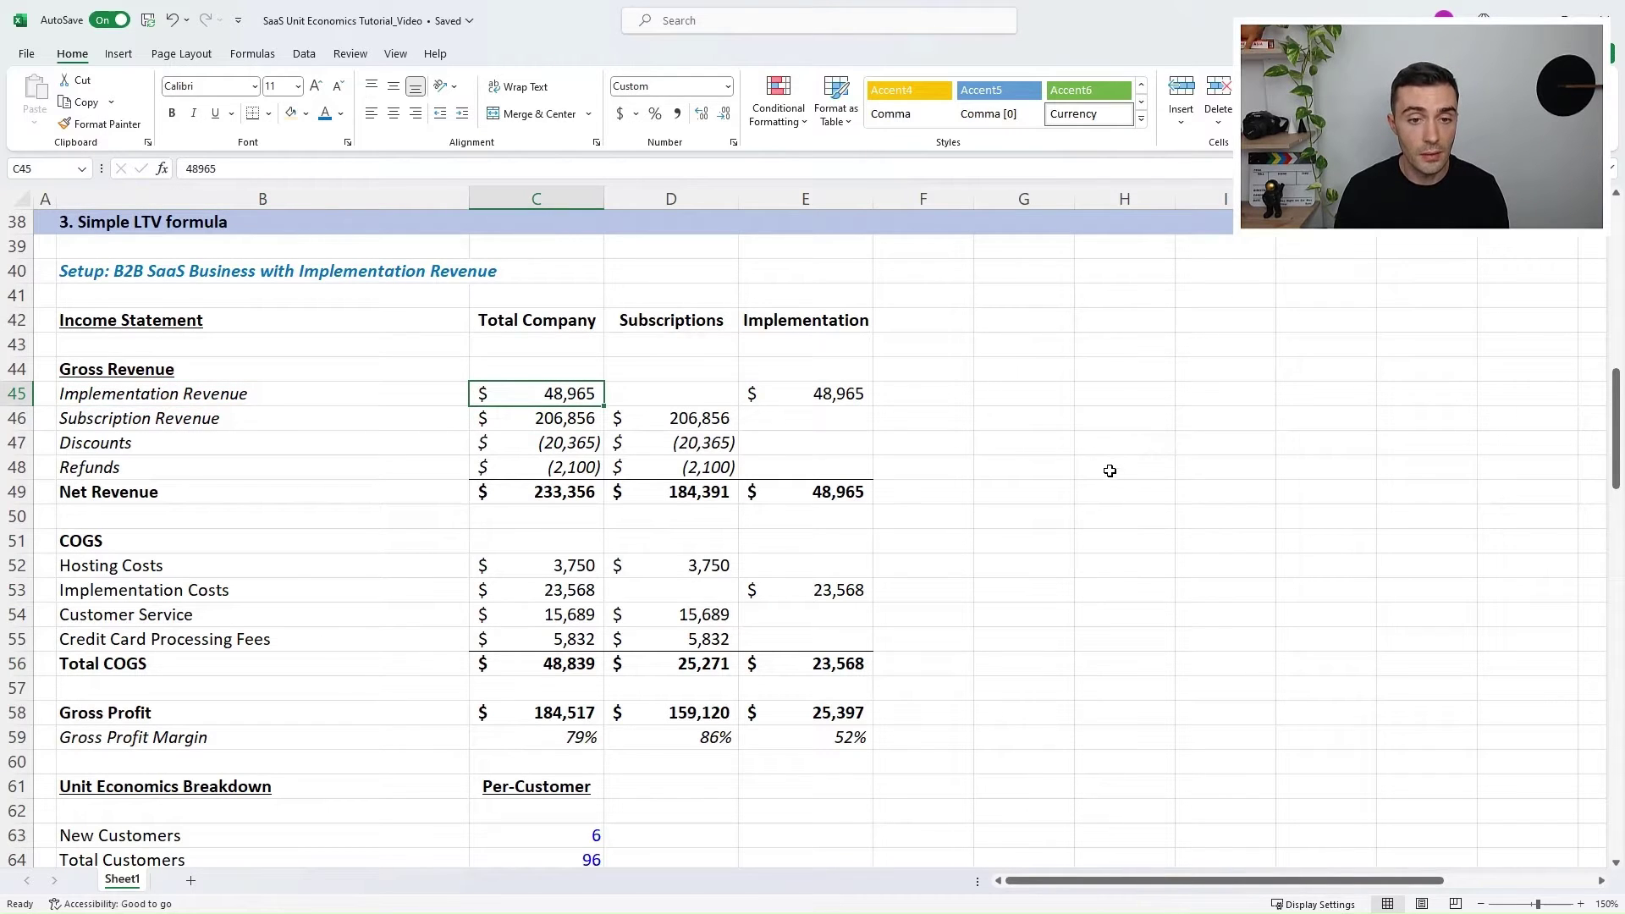
pyautogui.scroll(-1, 431, 271)
pyautogui.scroll(-1, 538, 338)
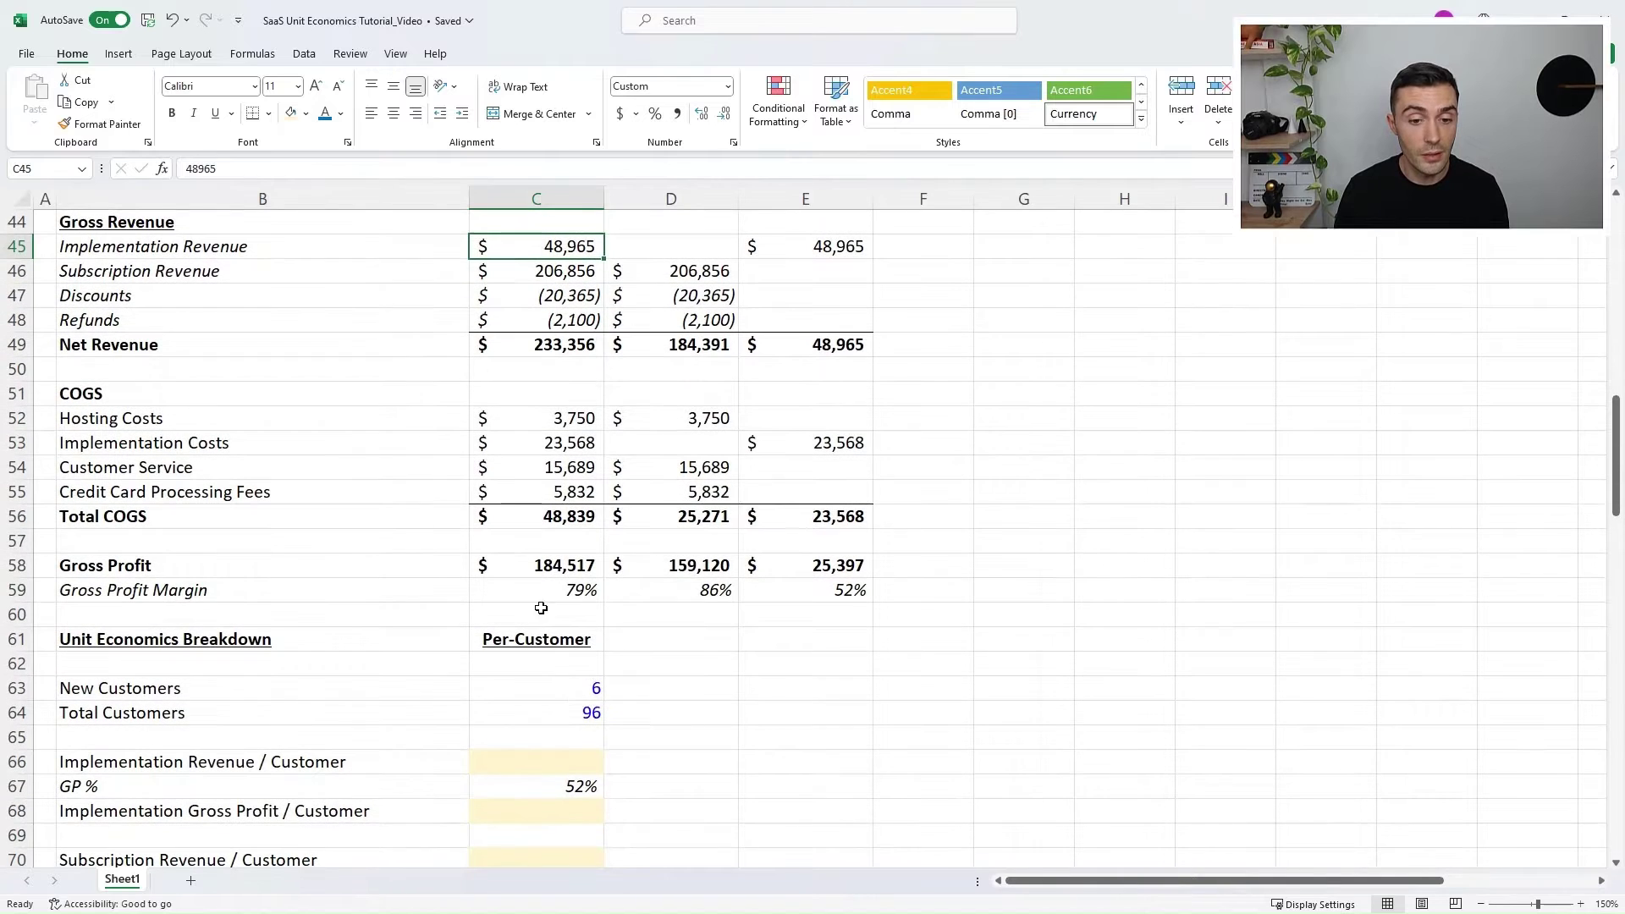
pyautogui.click(566, 691)
pyautogui.click(332, 690)
pyautogui.click(506, 689)
# Step: Examine the total company Subscription Revenue, Discounts and Refunds lines of the income statement
pyautogui.scroll(1, 674, 663)
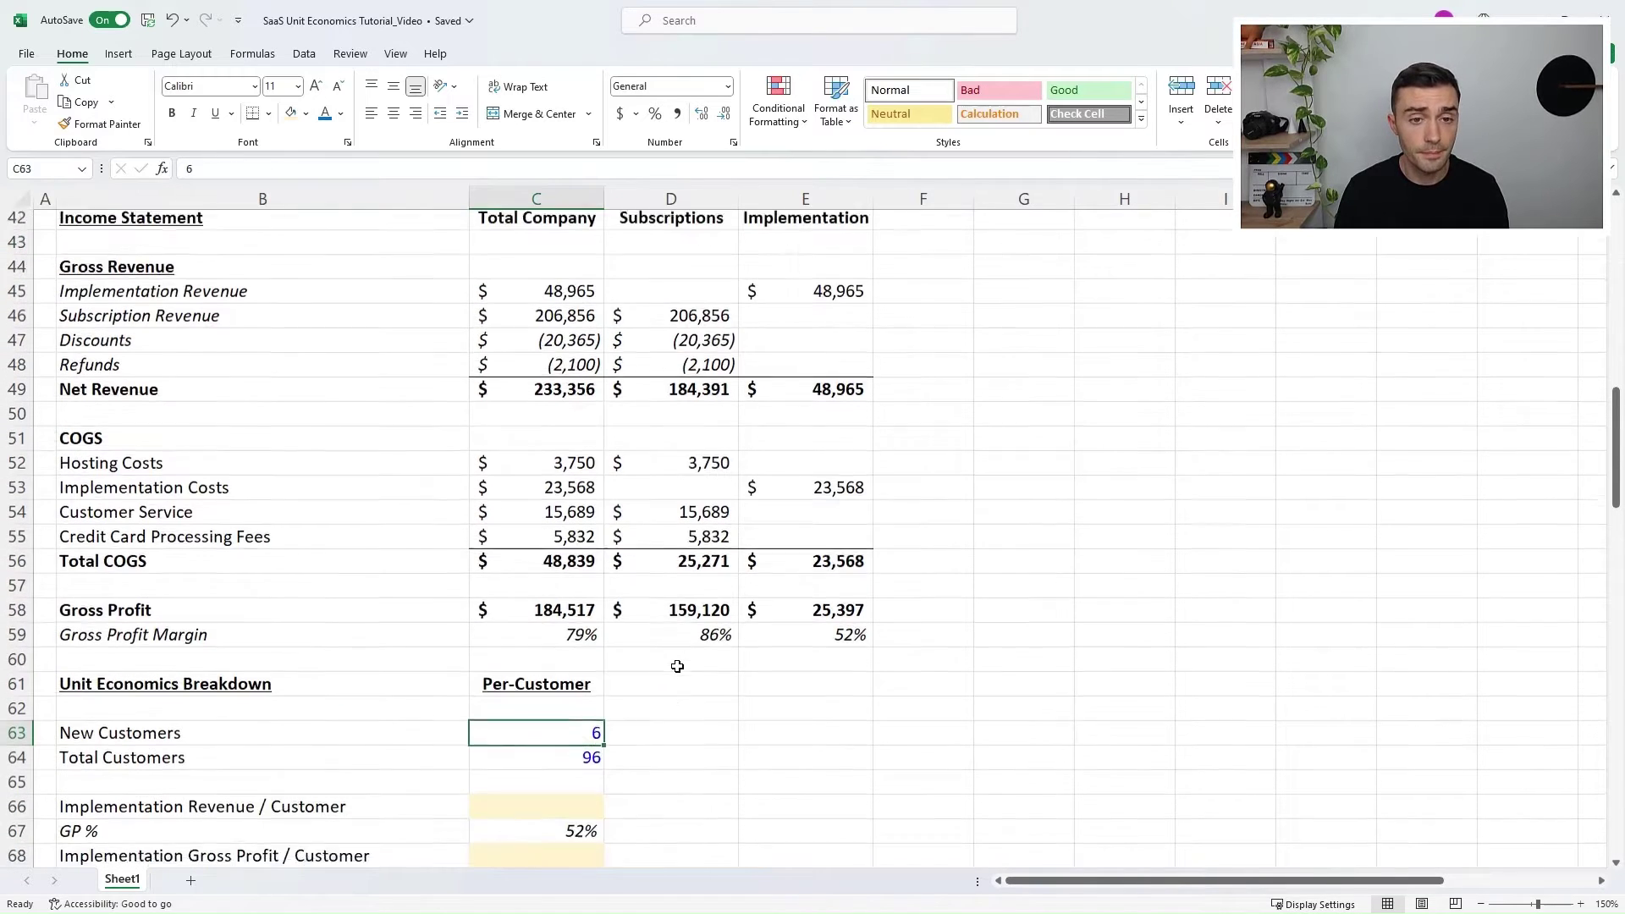
pyautogui.click(532, 346)
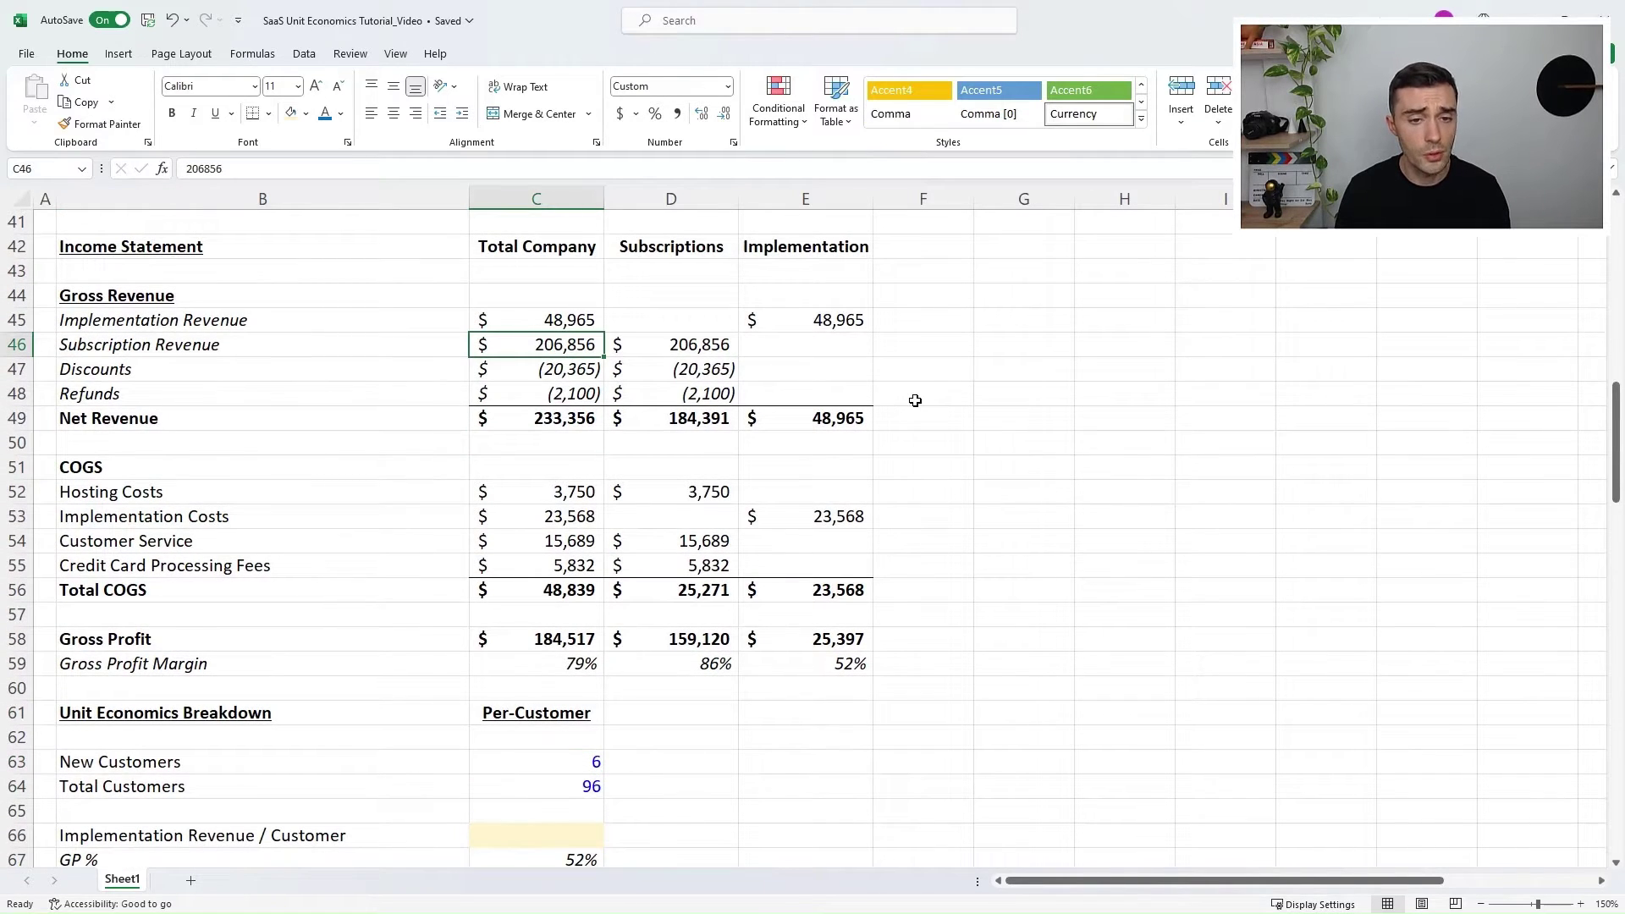
pyautogui.click(363, 338)
pyautogui.click(521, 351)
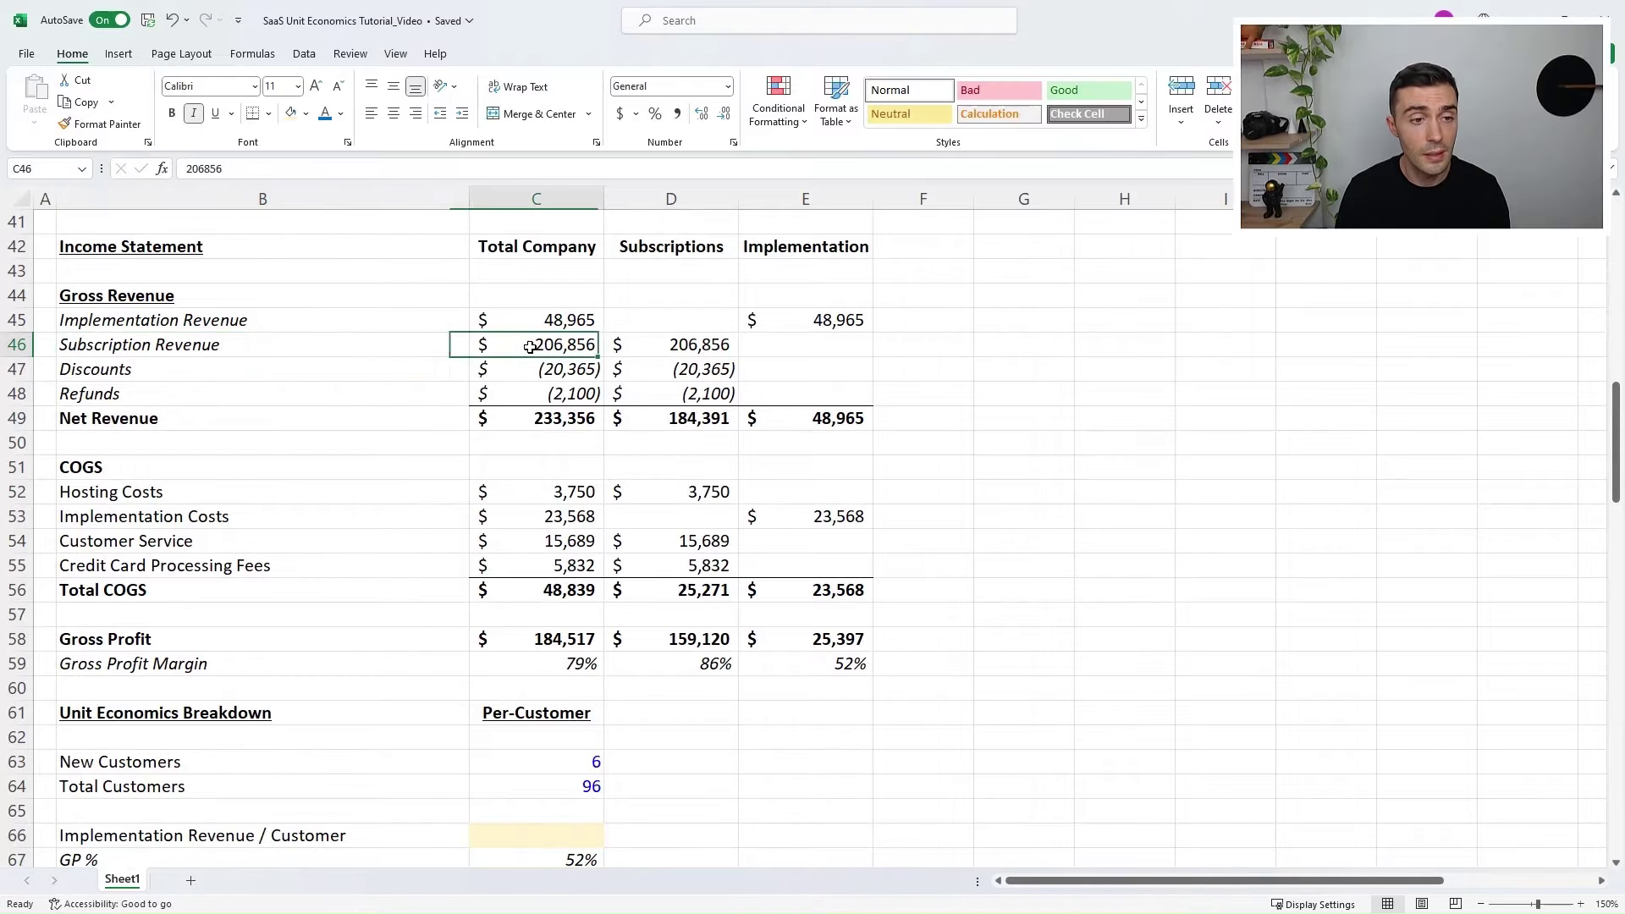
pyautogui.click(540, 373)
pyautogui.click(334, 373)
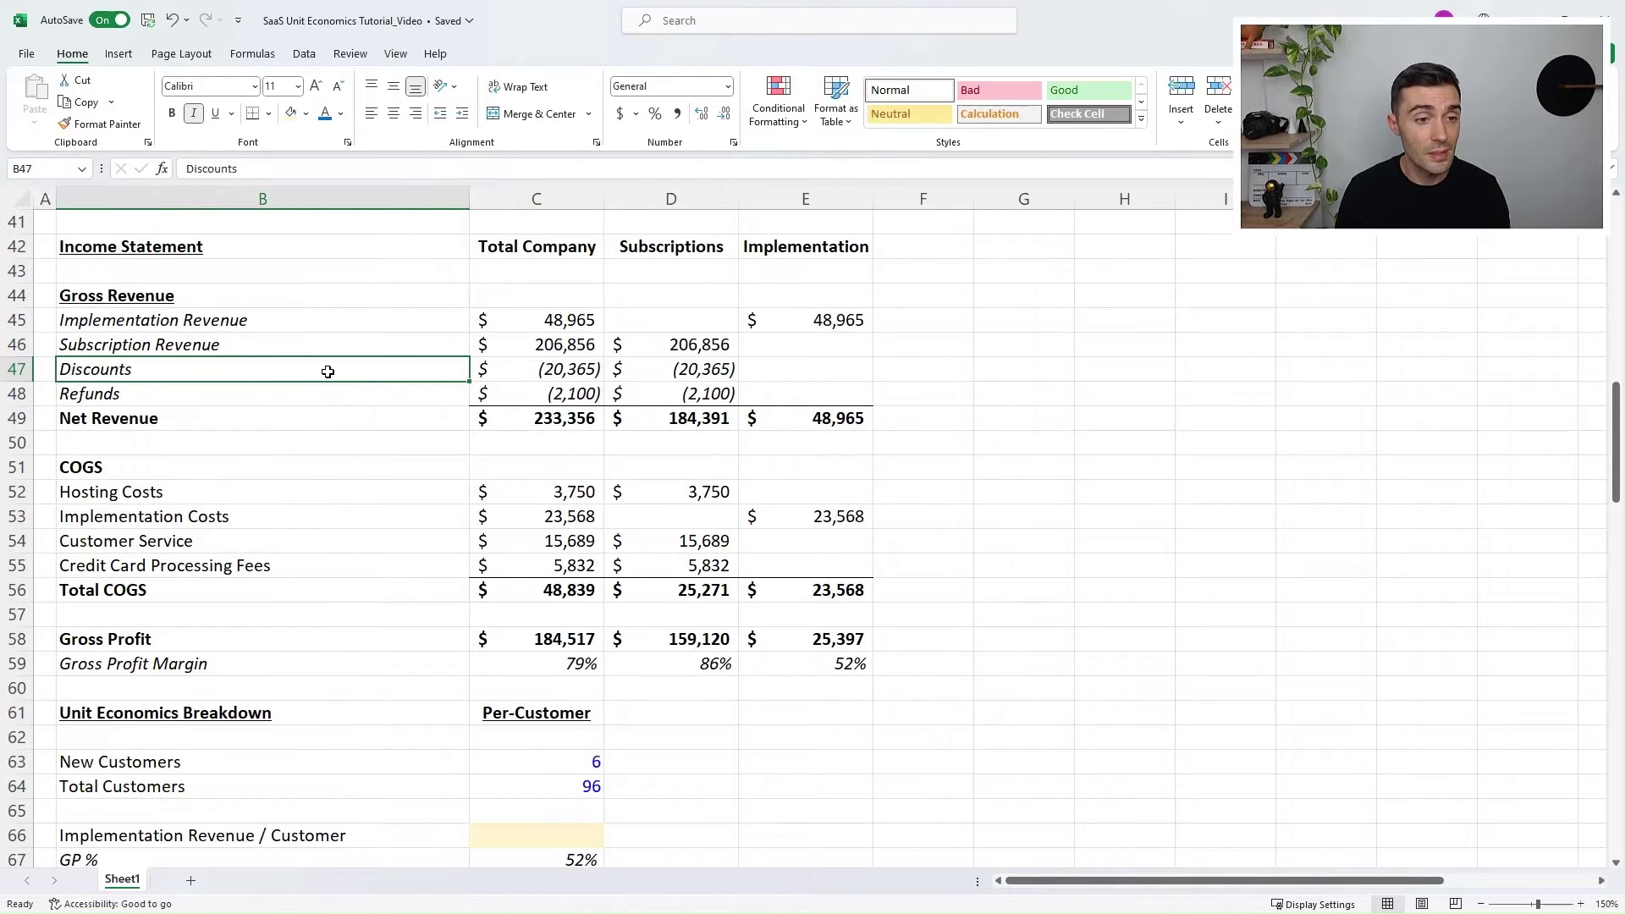
pyautogui.click(543, 398)
pyautogui.click(265, 392)
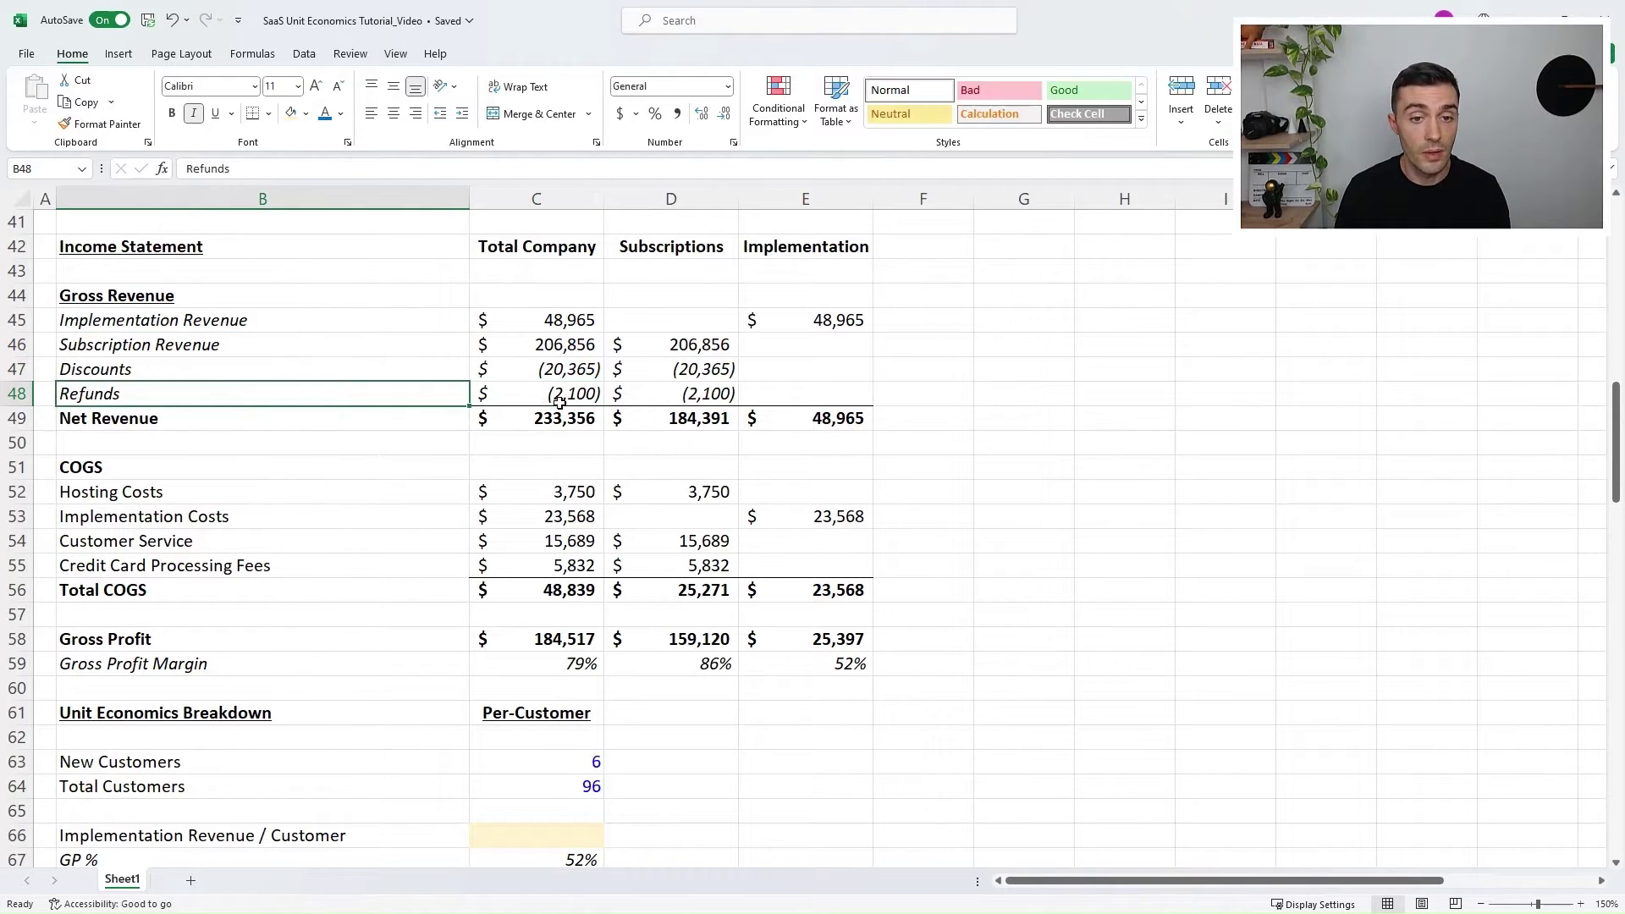
pyautogui.click(555, 373)
# Step: Go through the COGS lines from Hosting Costs to Credit Card Processing Fees, ending at the company's Total COGS
pyautogui.click(554, 494)
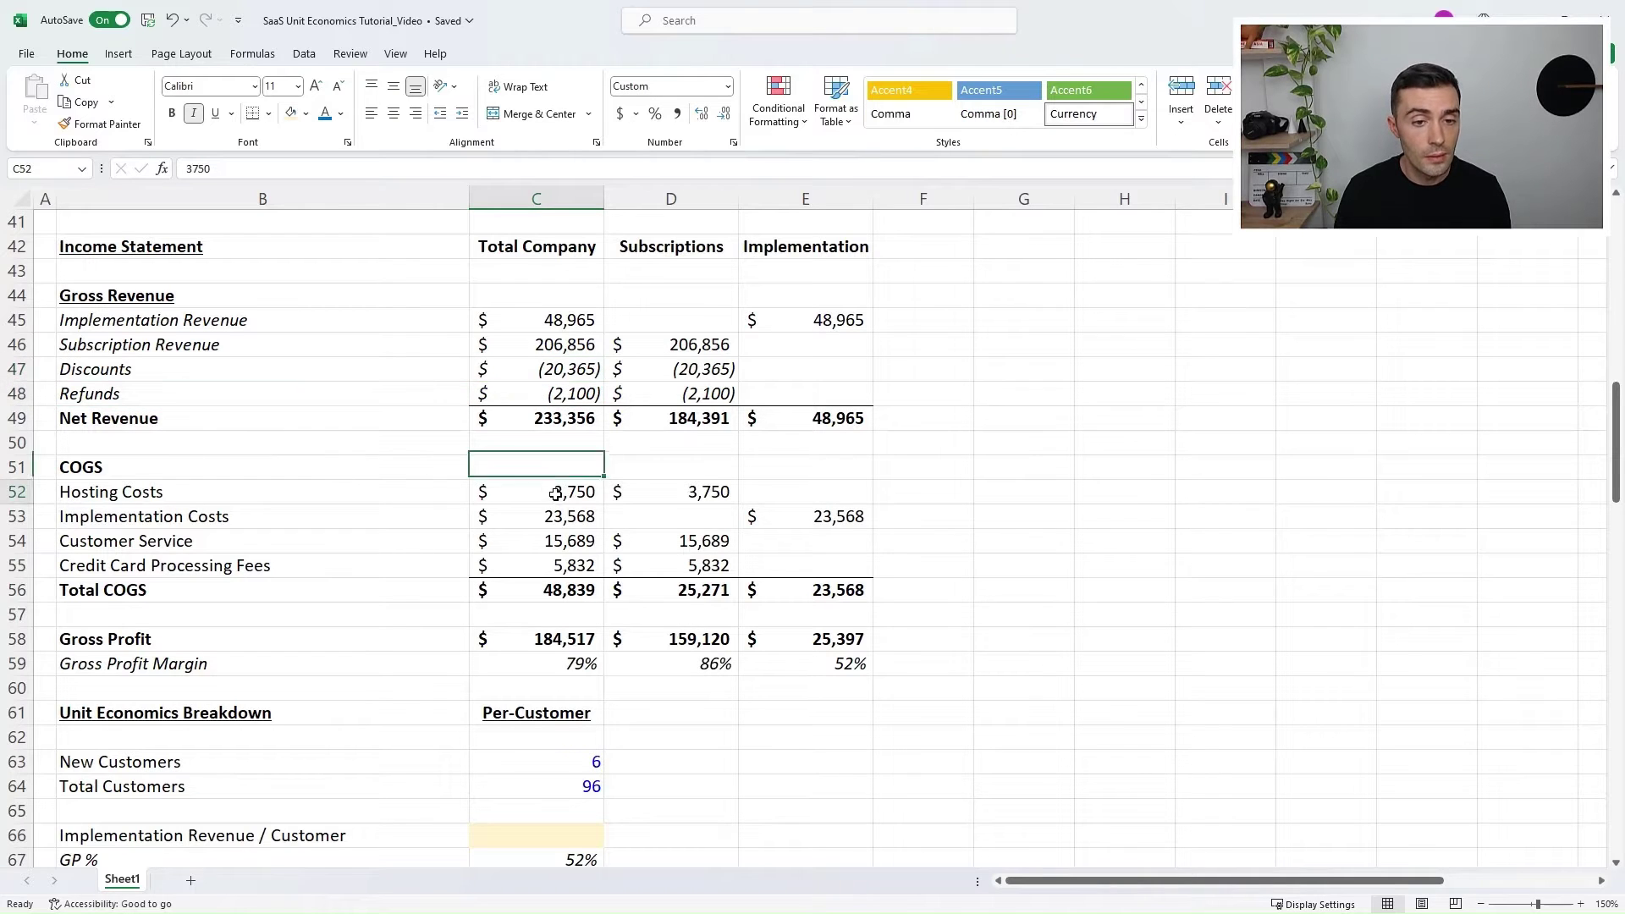
pyautogui.click(240, 500)
pyautogui.click(227, 516)
pyautogui.click(208, 541)
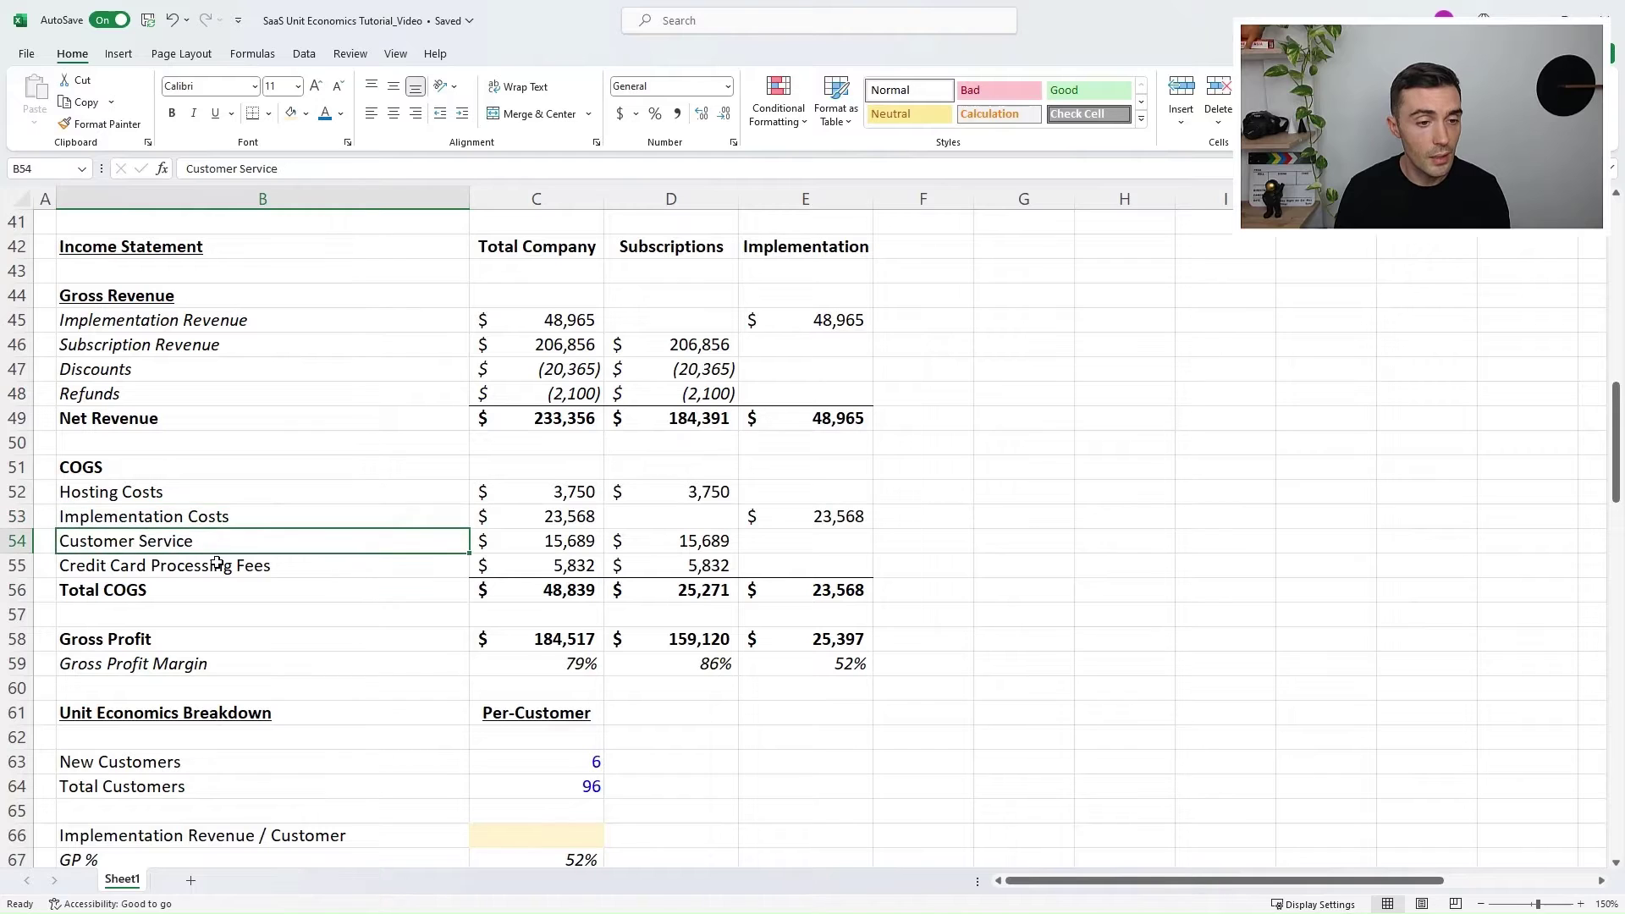
pyautogui.click(217, 563)
pyautogui.click(536, 571)
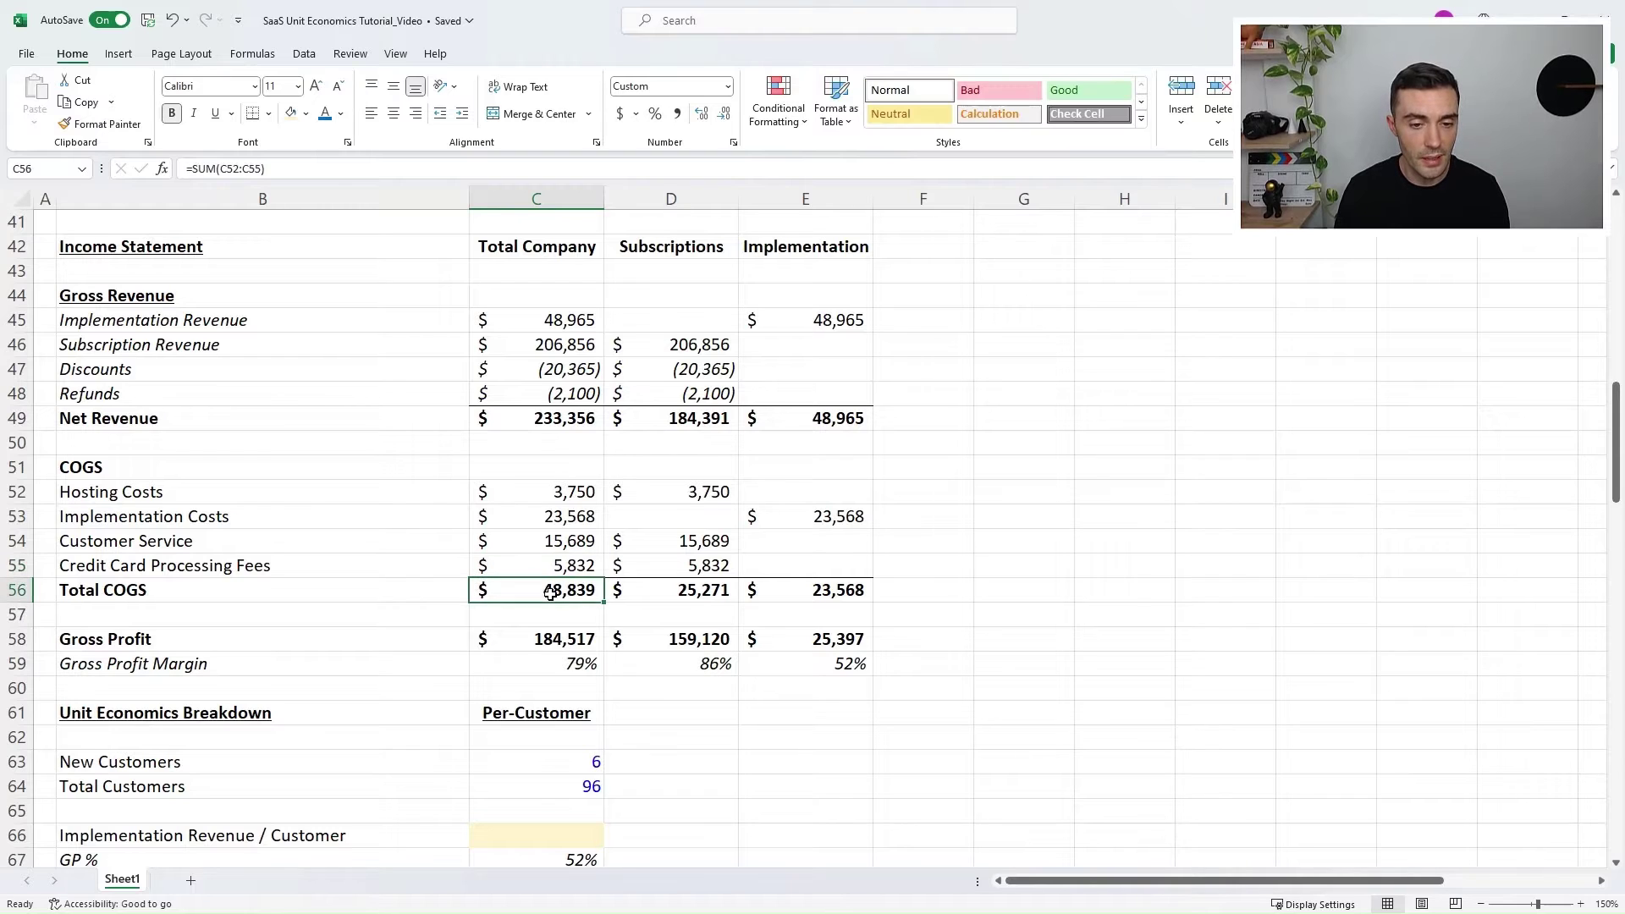
# Step: Check the Gross Profit and Gross Profit Margin for the total company
pyautogui.click(547, 641)
pyautogui.click(329, 653)
pyautogui.click(591, 633)
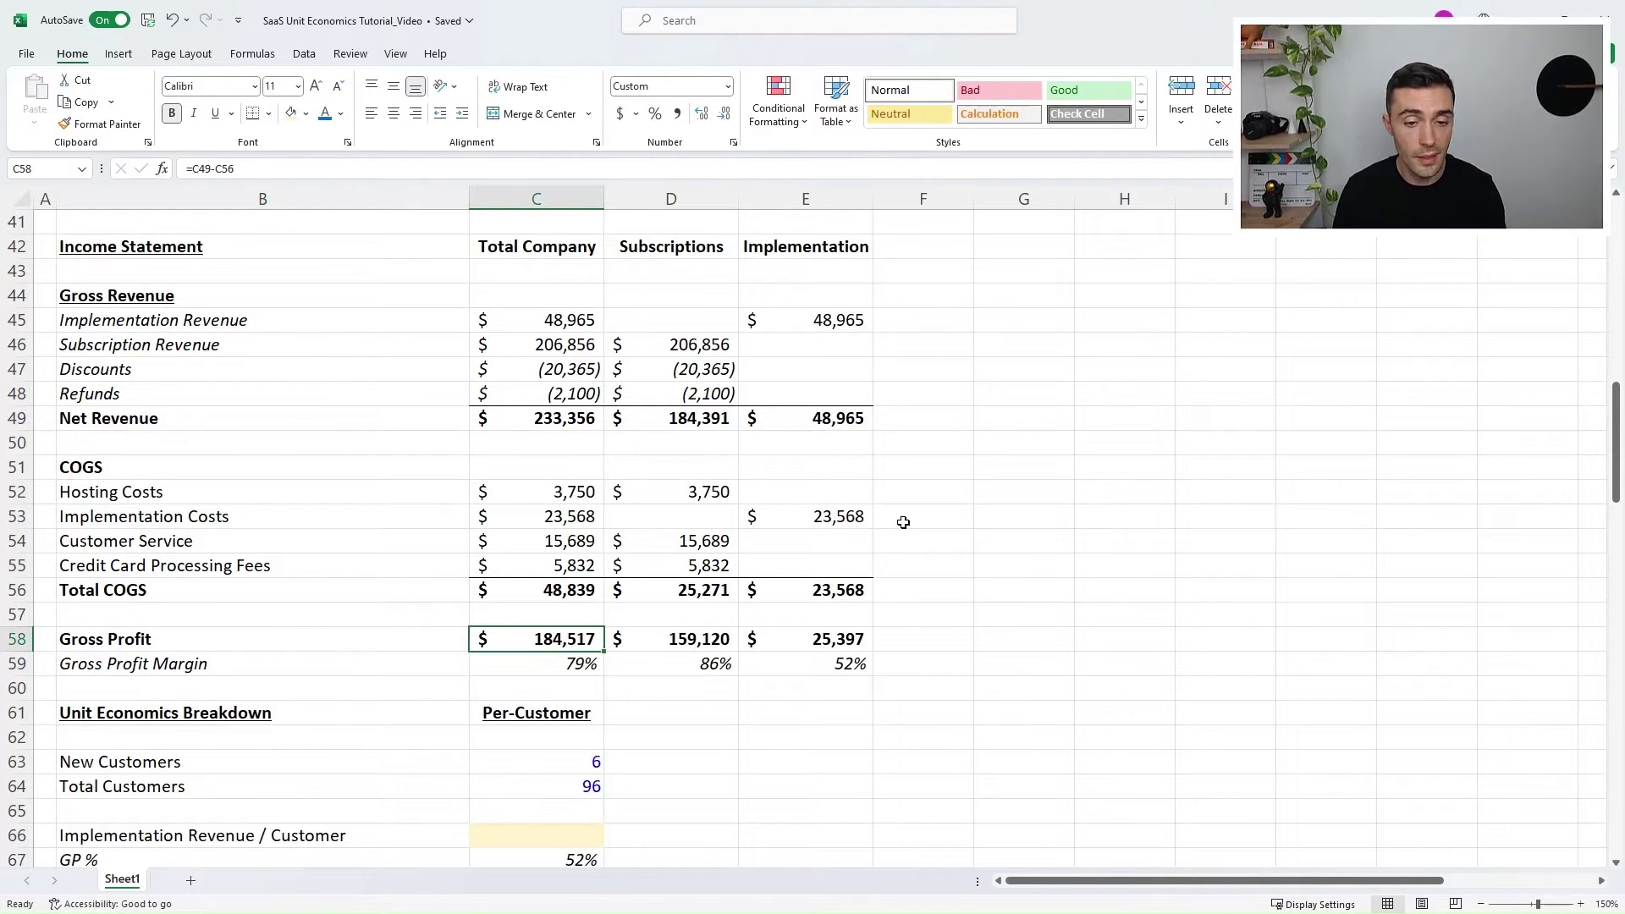
pyautogui.press('Down')
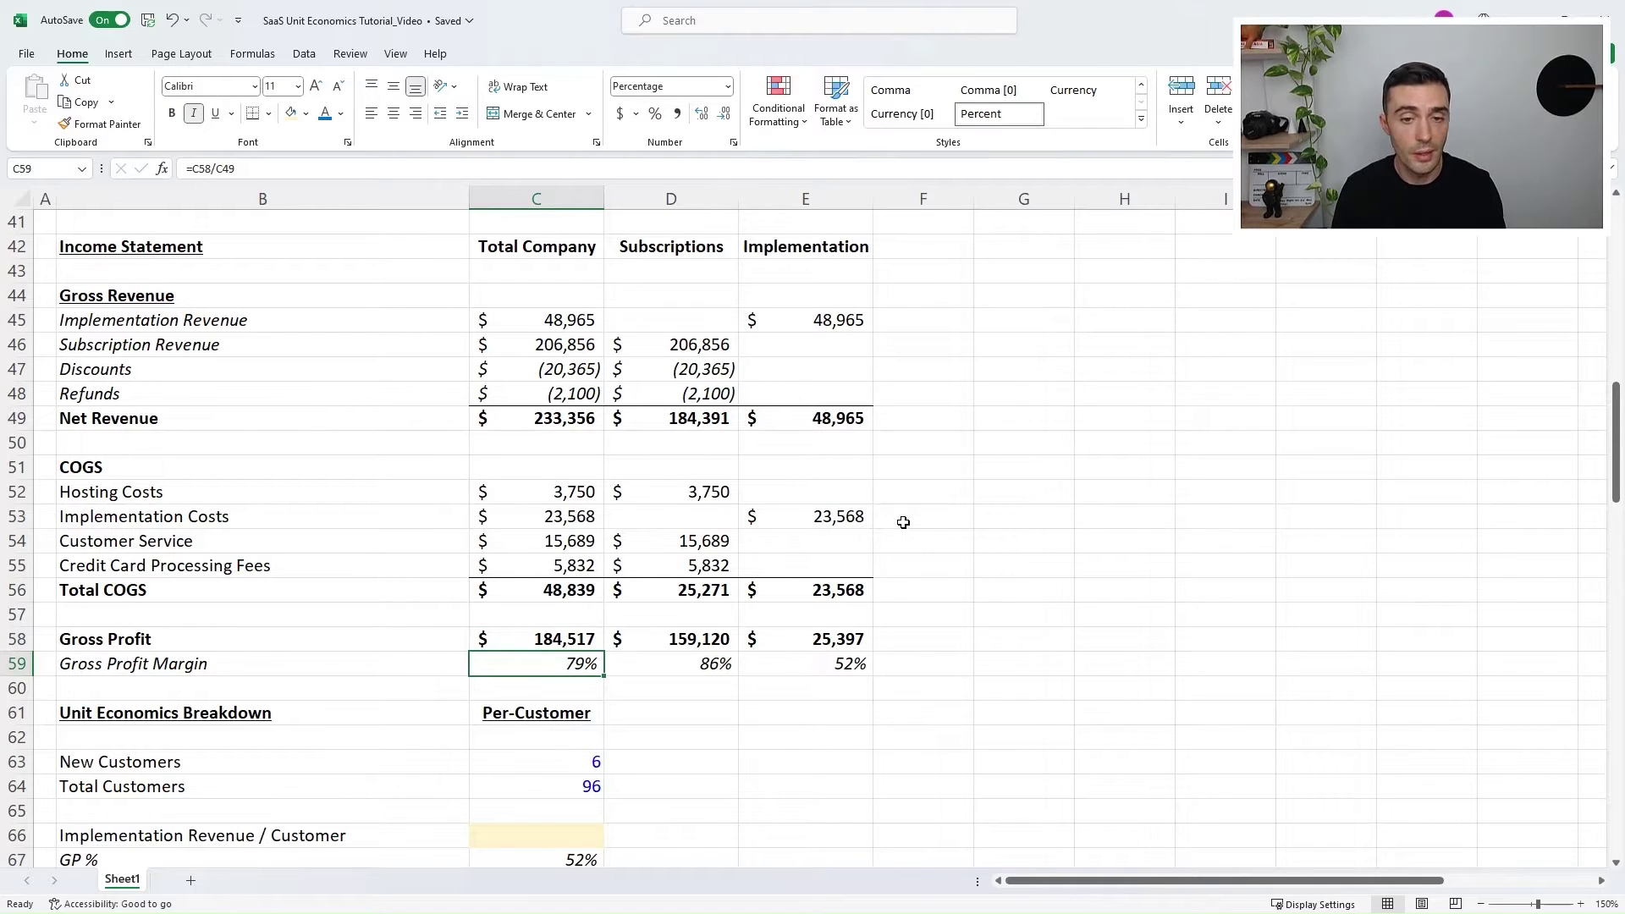
# Step: Compare the Subscriptions and Implementation columns of the income statement, including their gross profit margins
pyautogui.moveTo(667, 252); pyautogui.dragTo(675, 657)
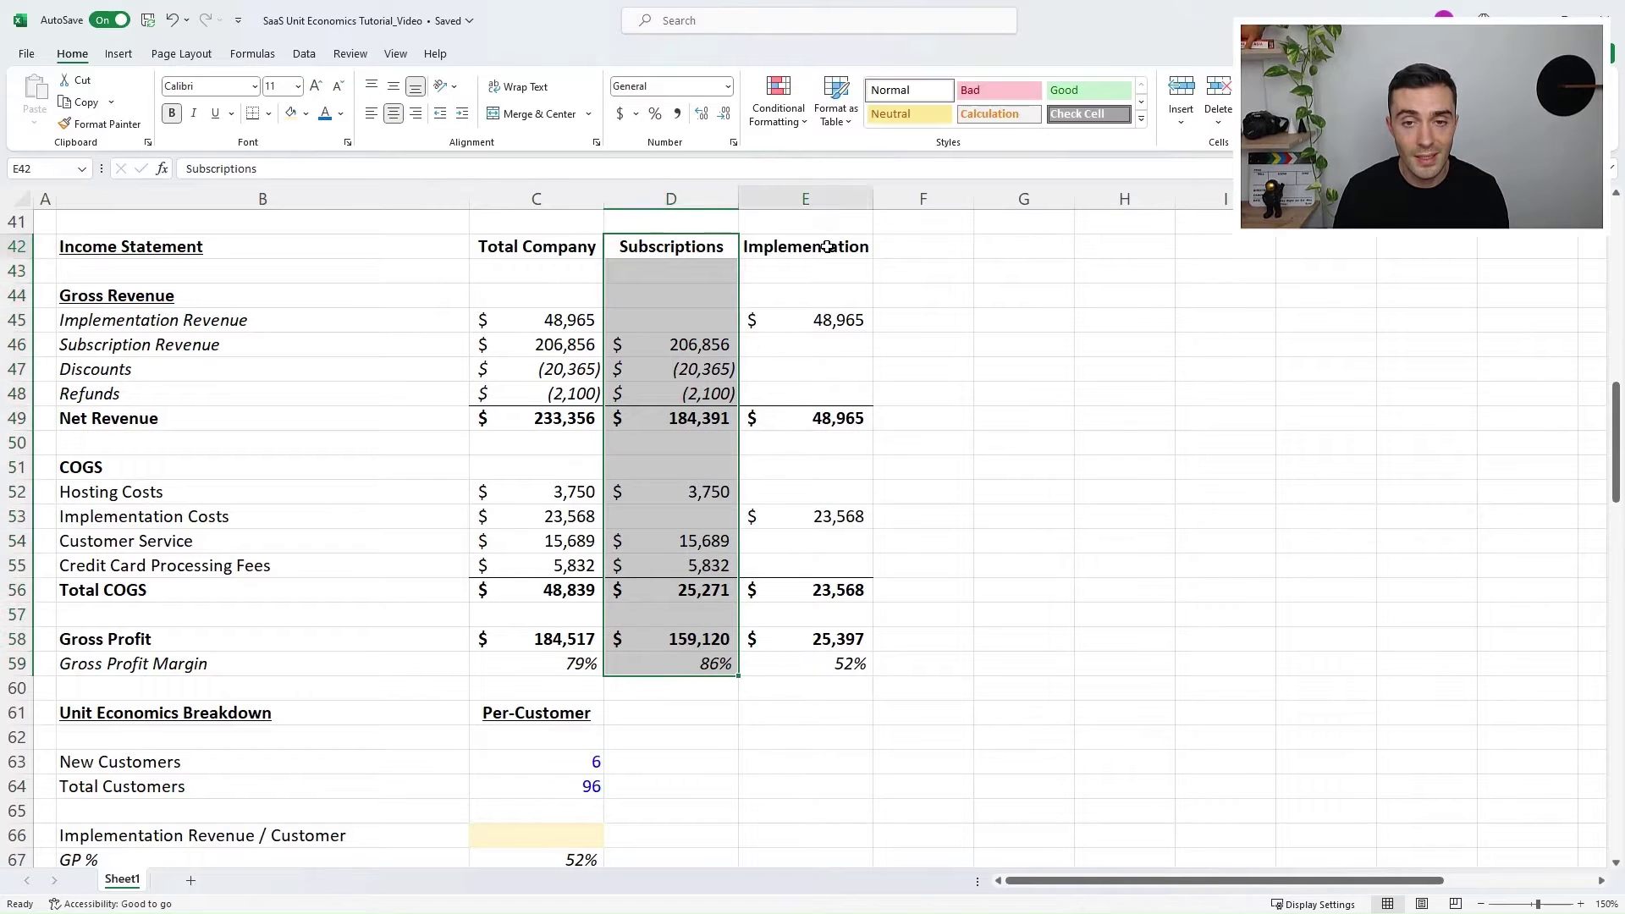
pyautogui.moveTo(804, 248); pyautogui.dragTo(848, 648)
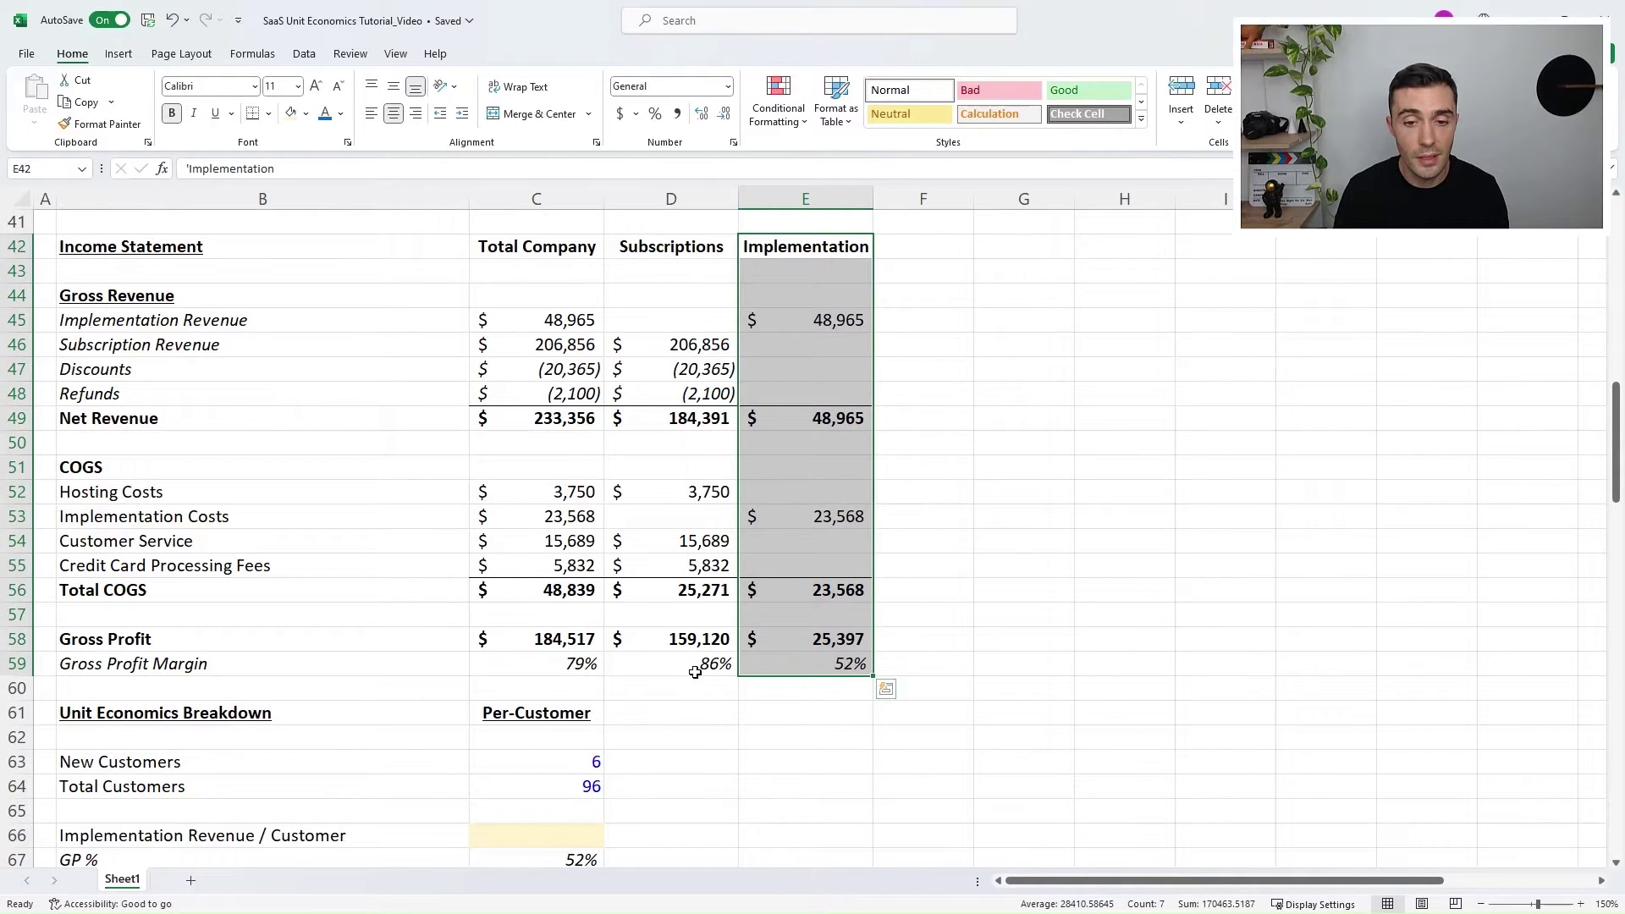
pyautogui.click(723, 666)
pyautogui.click(836, 661)
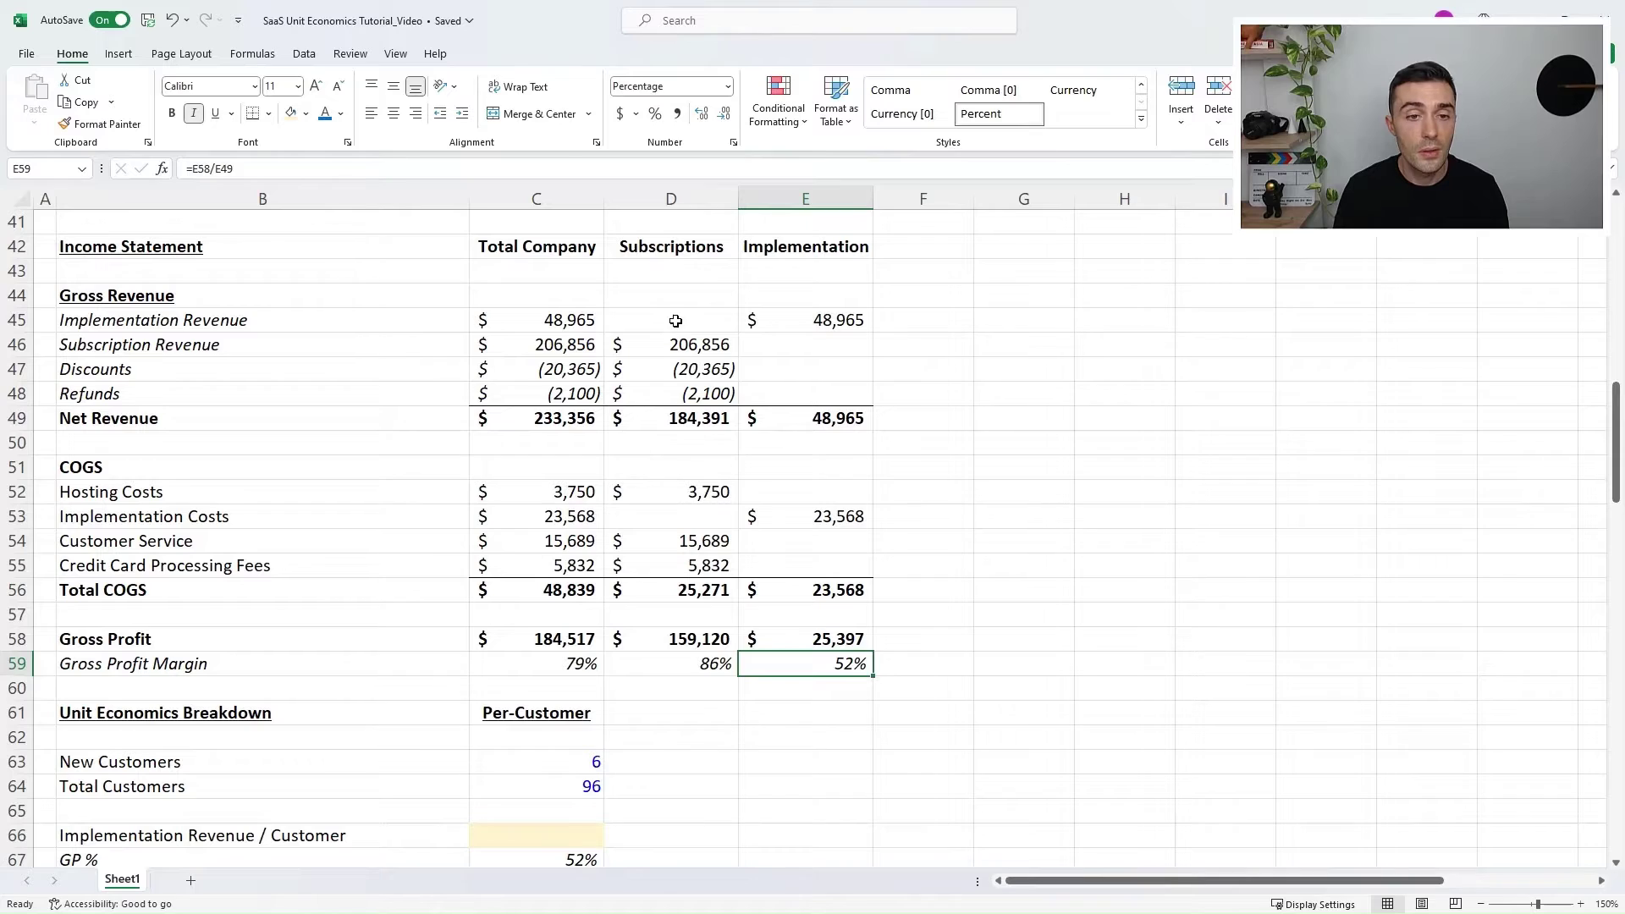
# Step: Trace how the total company revenue lines carry into the Subscriptions column, from Implementation Revenue down to Net Revenue
pyautogui.click(675, 321)
pyautogui.click(567, 322)
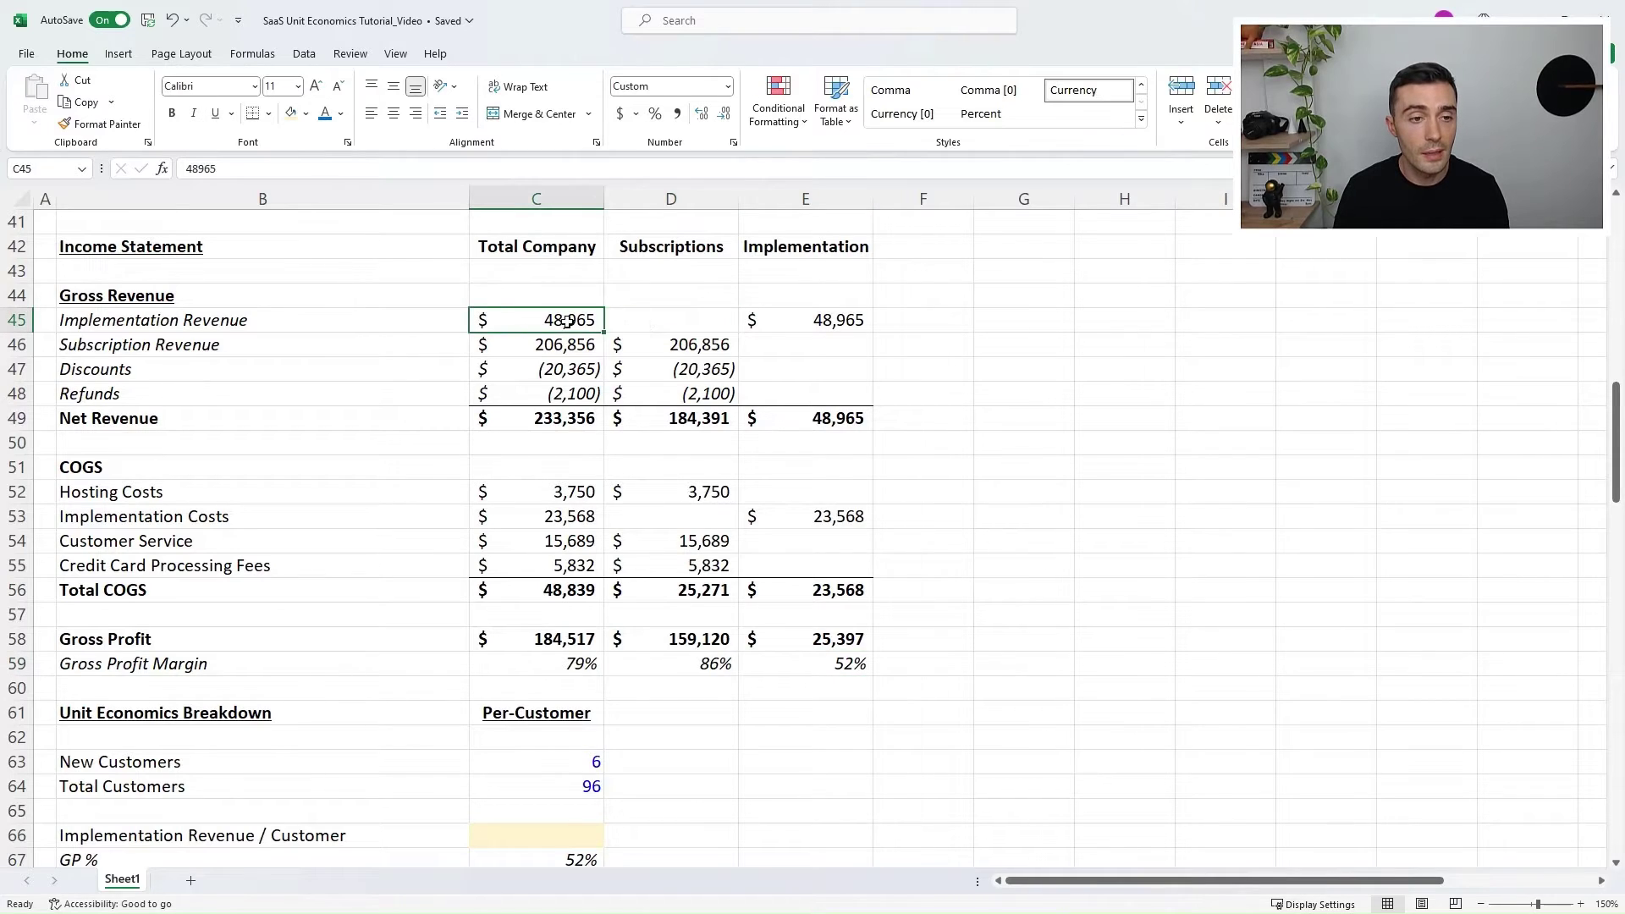
pyautogui.click(688, 322)
pyautogui.click(559, 334)
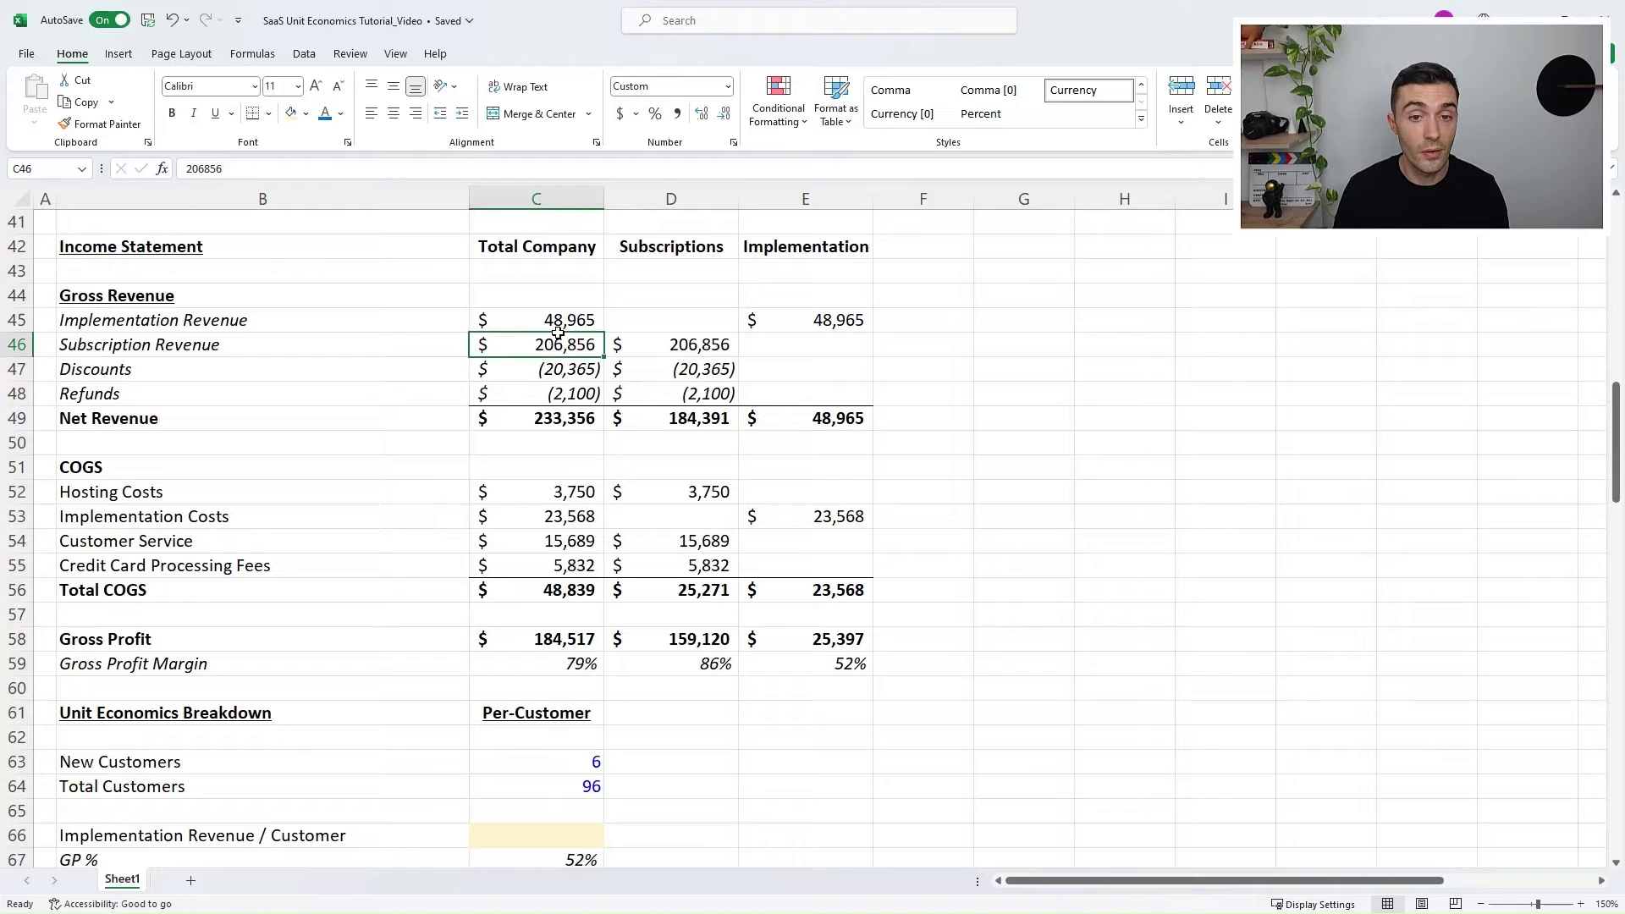
pyautogui.click(681, 344)
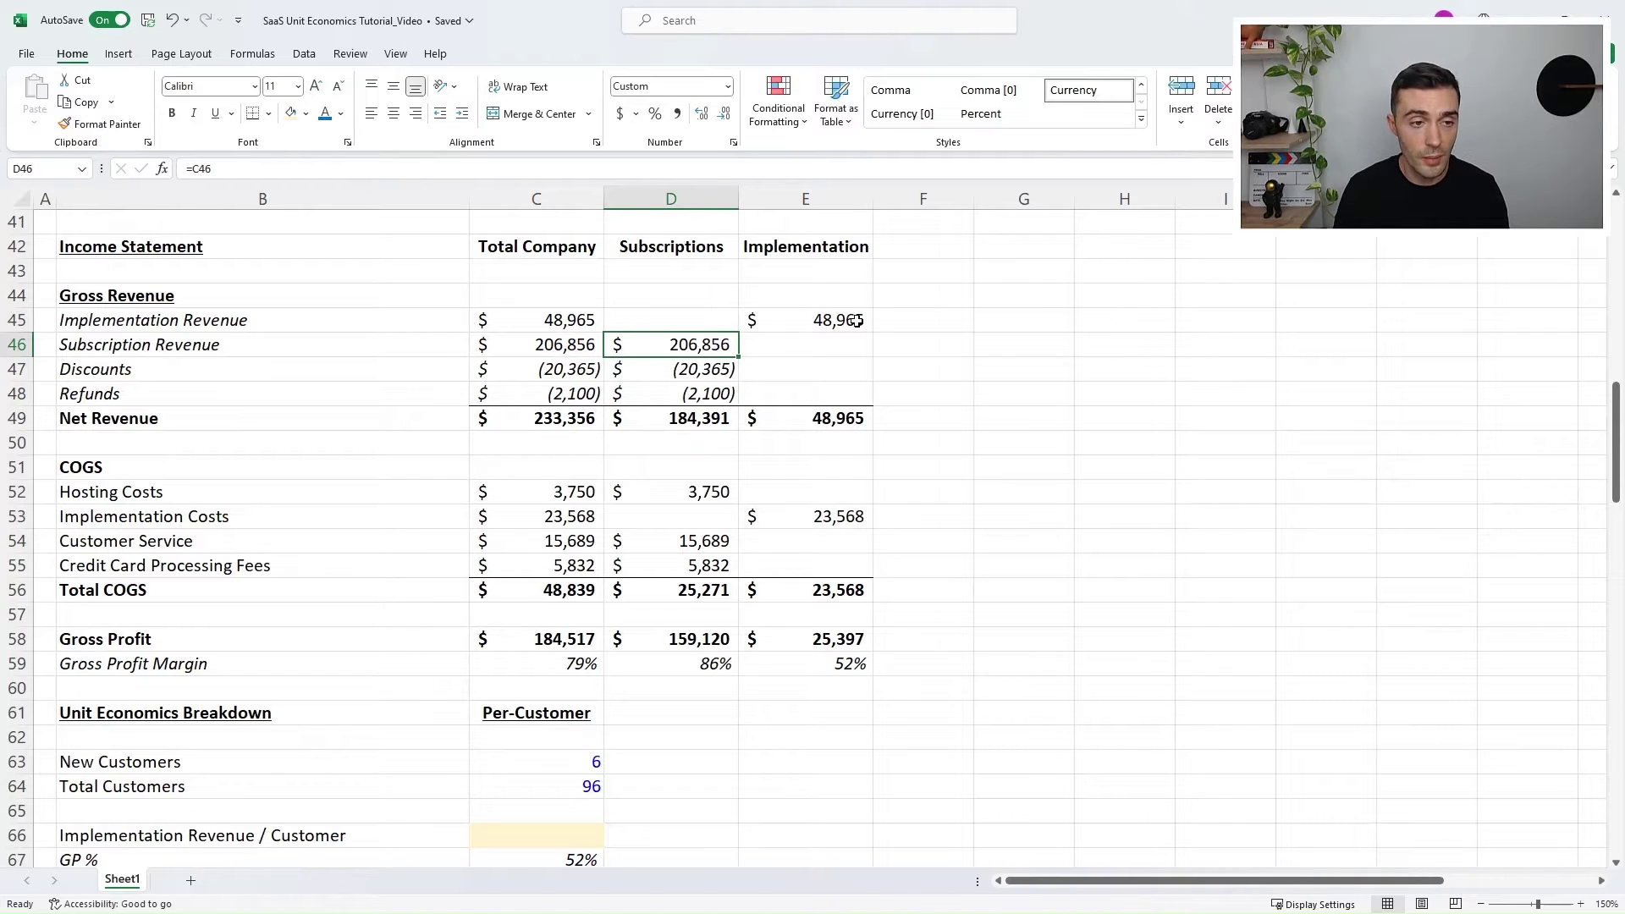
pyautogui.press('Down')
pyautogui.press('Down')
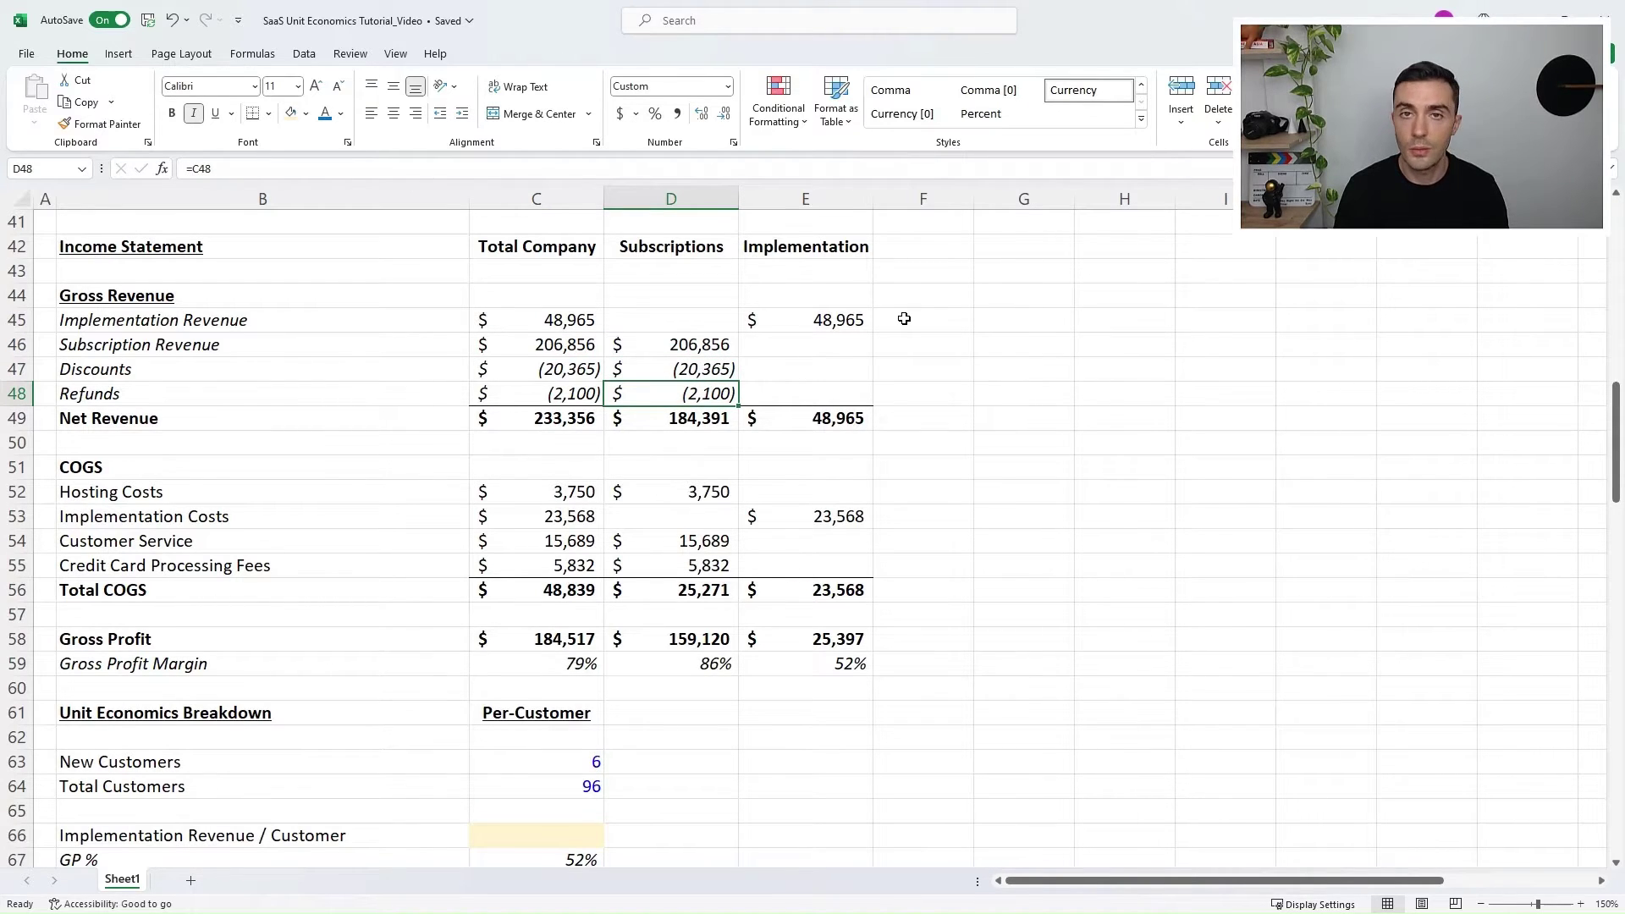
pyautogui.press('Down')
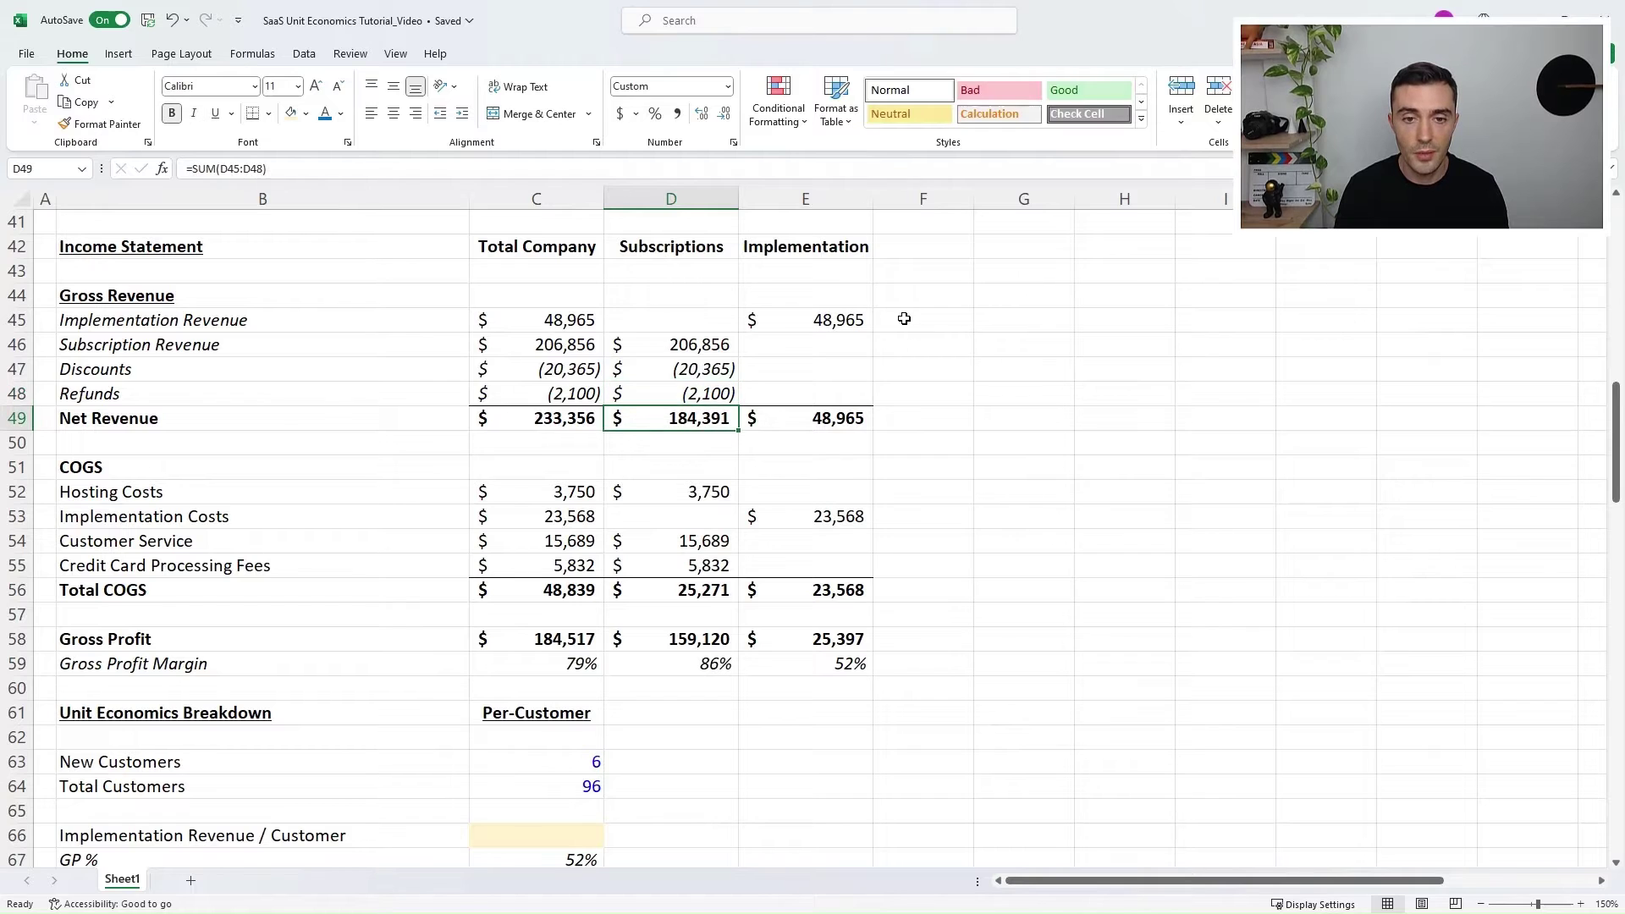
pyautogui.click(545, 420)
pyautogui.click(693, 417)
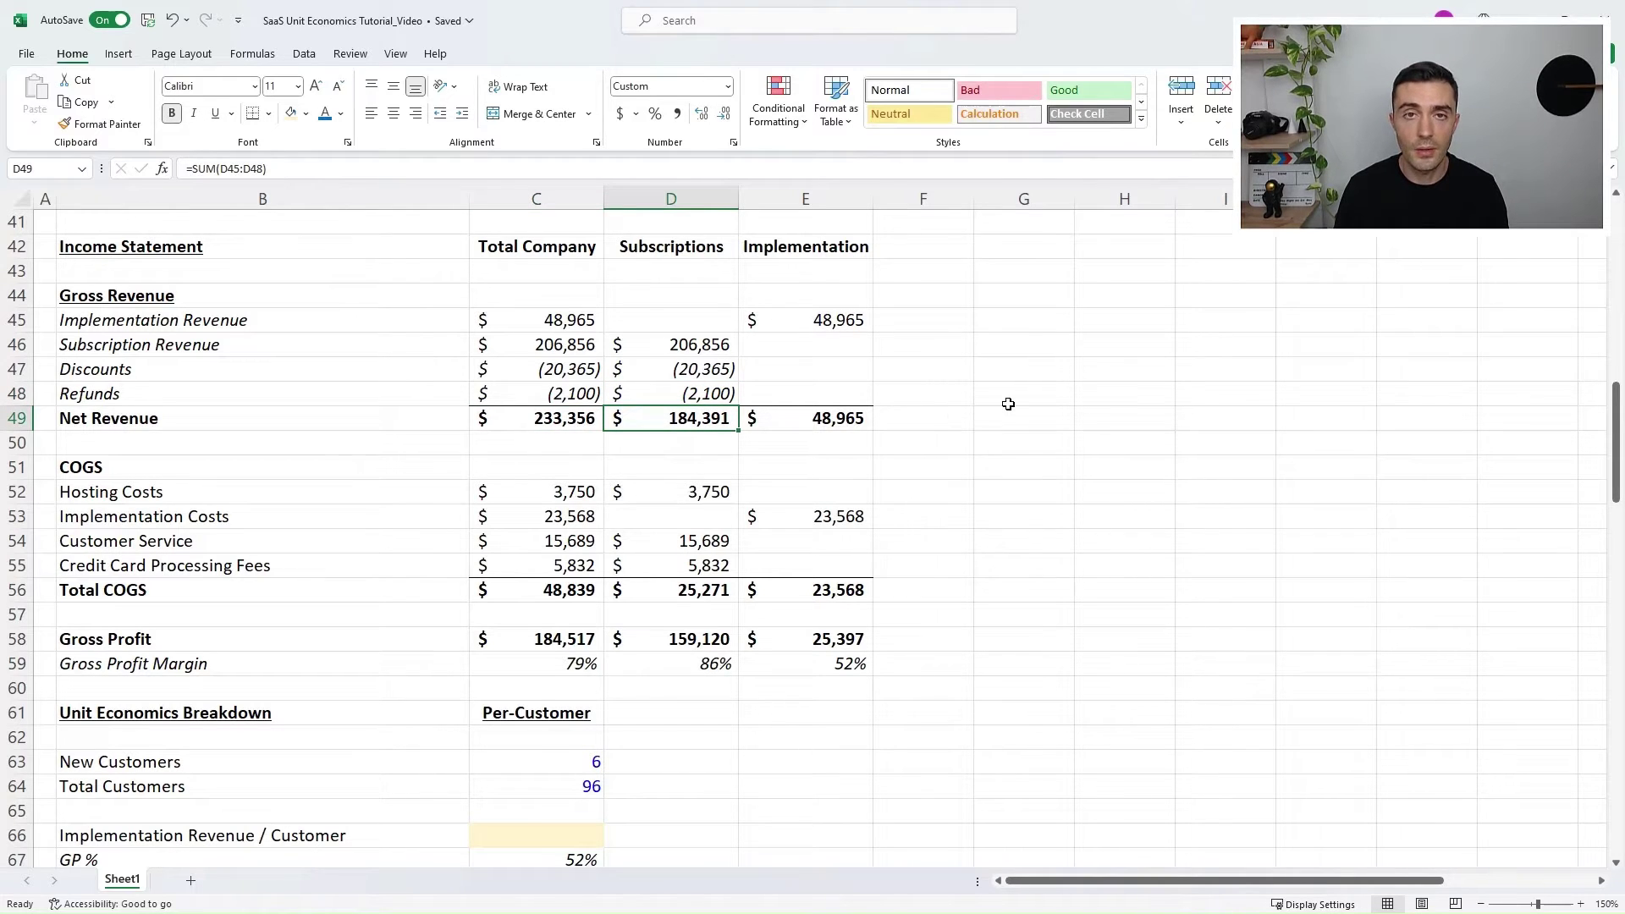
# Step: Check which COGS lines are allocated to Subscriptions, from Hosting Costs down to Total COGS
pyautogui.click(640, 495)
pyautogui.click(537, 497)
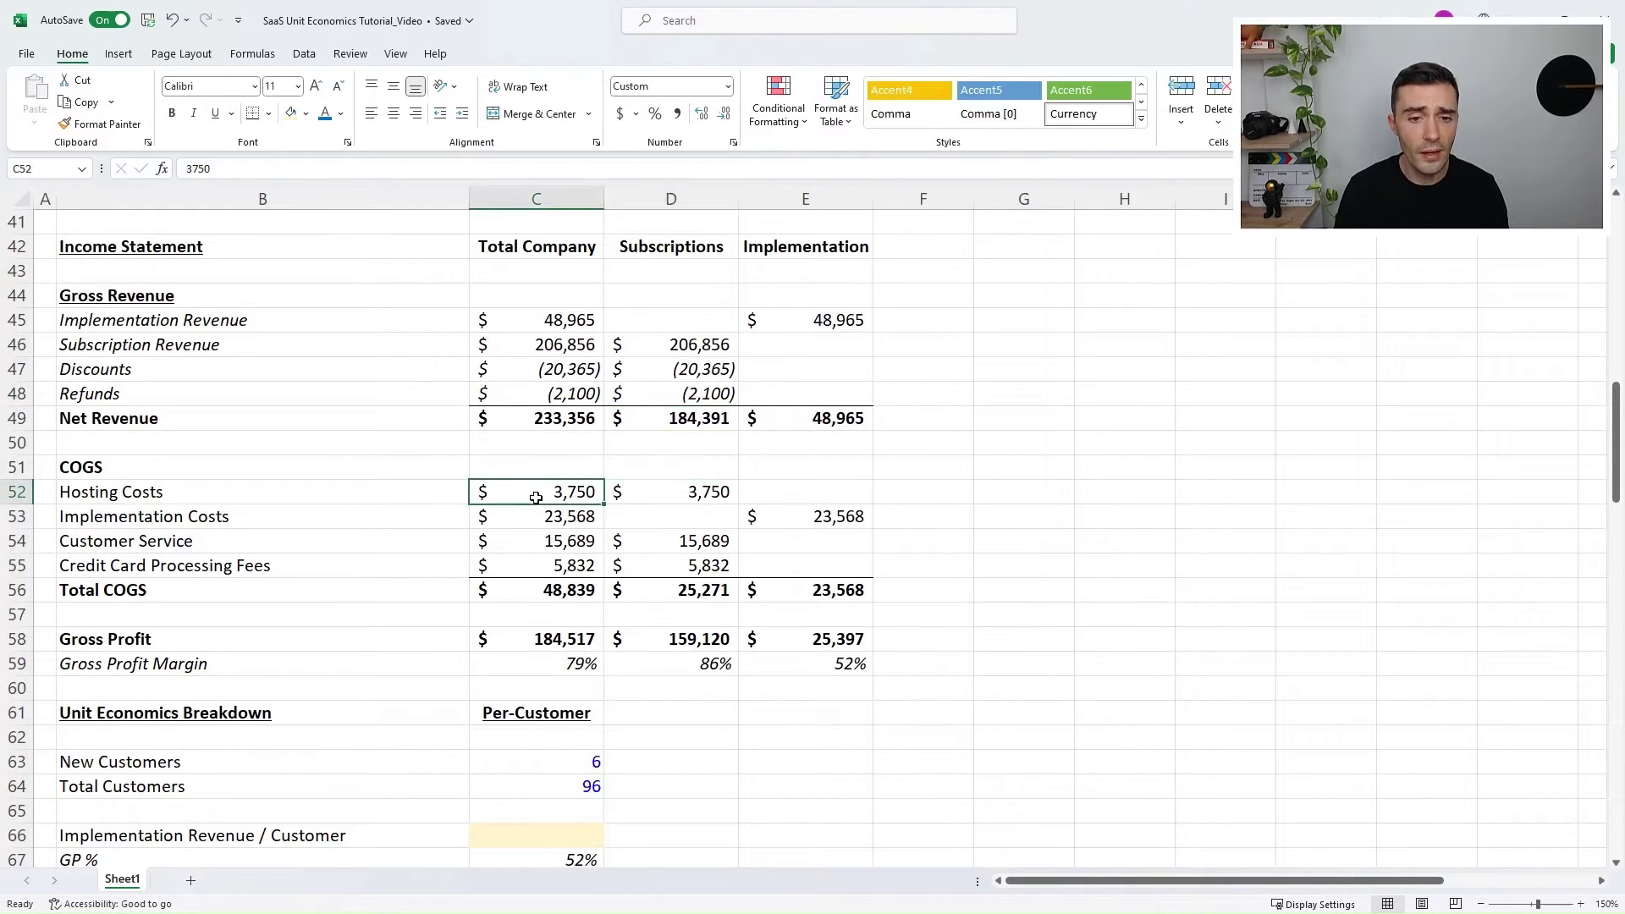
pyautogui.click(695, 493)
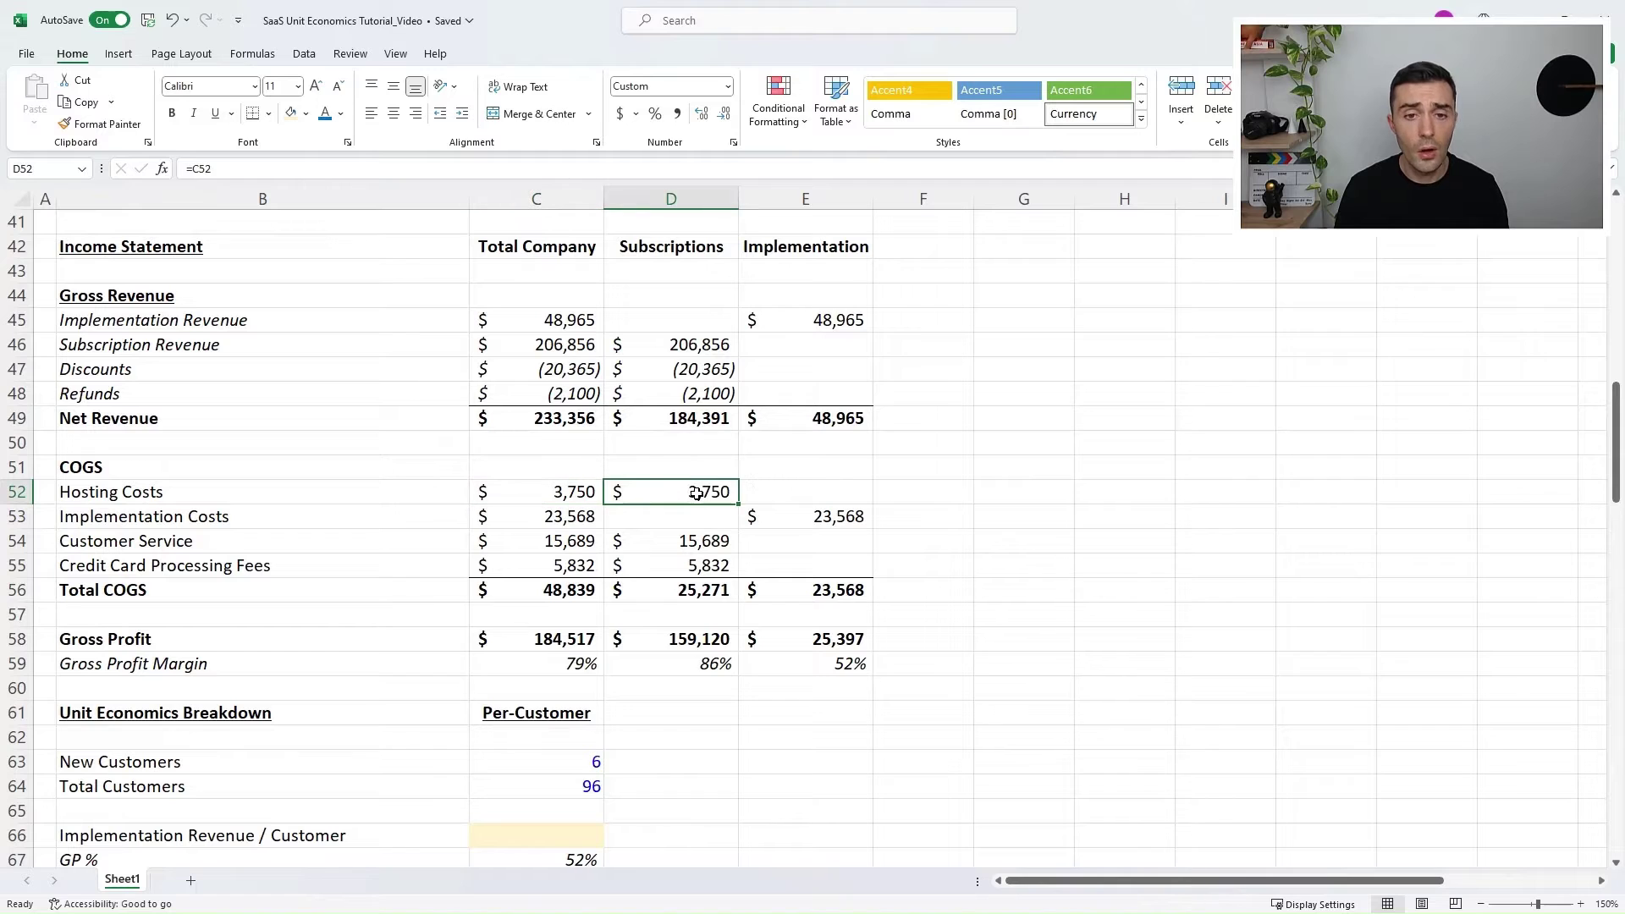
pyautogui.click(668, 544)
pyautogui.click(686, 565)
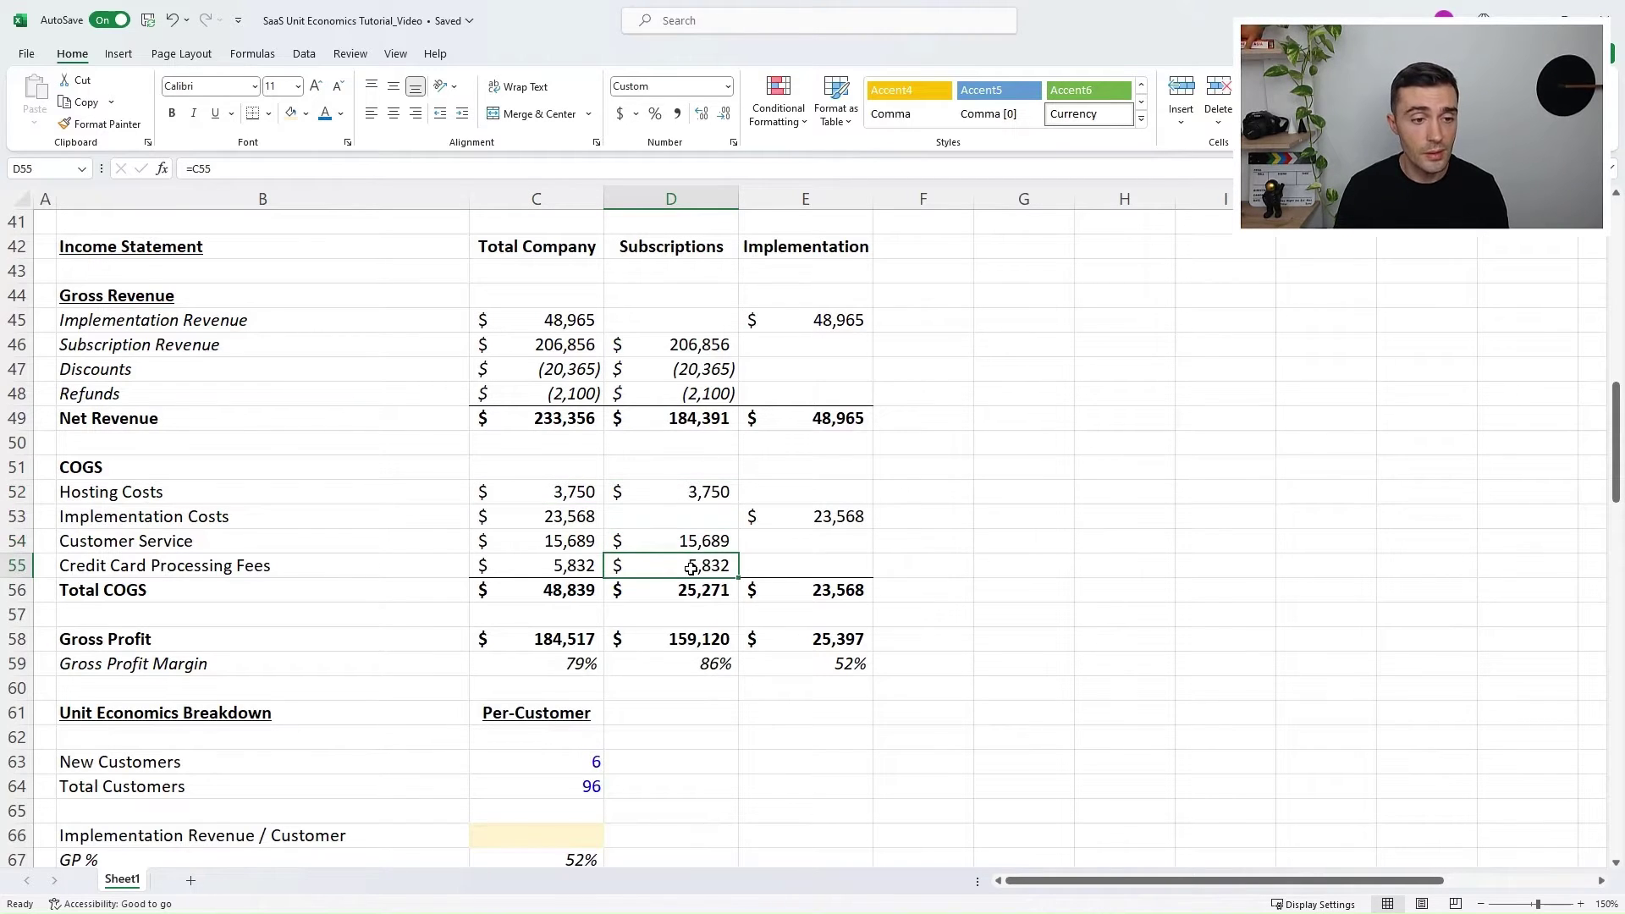
pyautogui.click(733, 588)
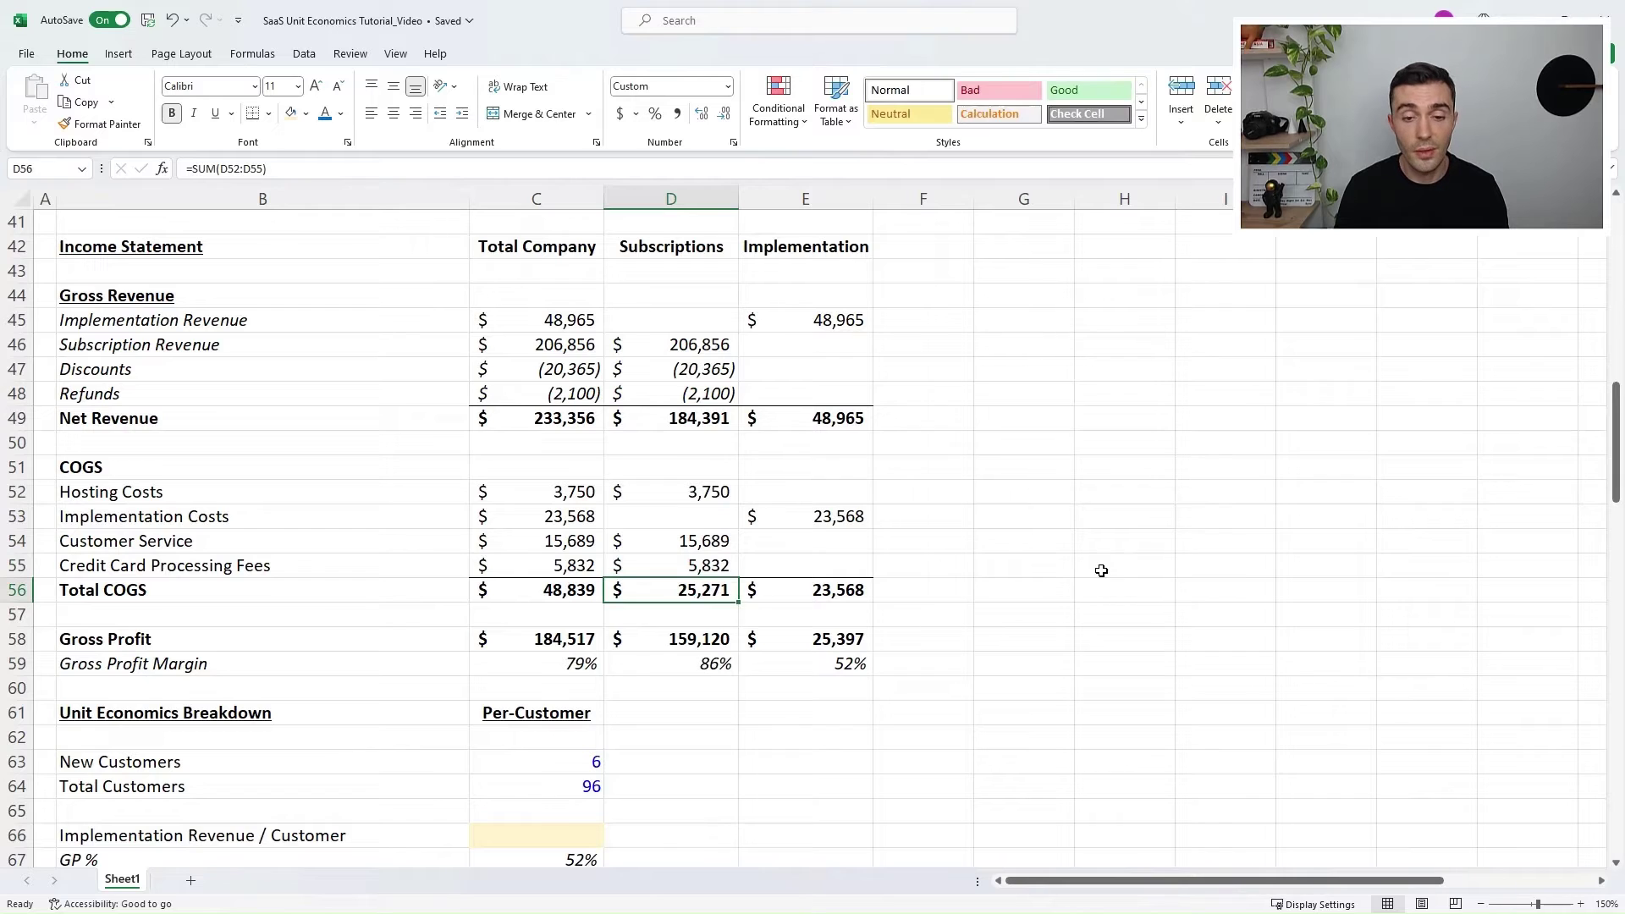
# Step: Inspect the formulas behind the Subscriptions Gross Profit and Gross Profit Margin in D58 and D59
pyautogui.click(712, 639)
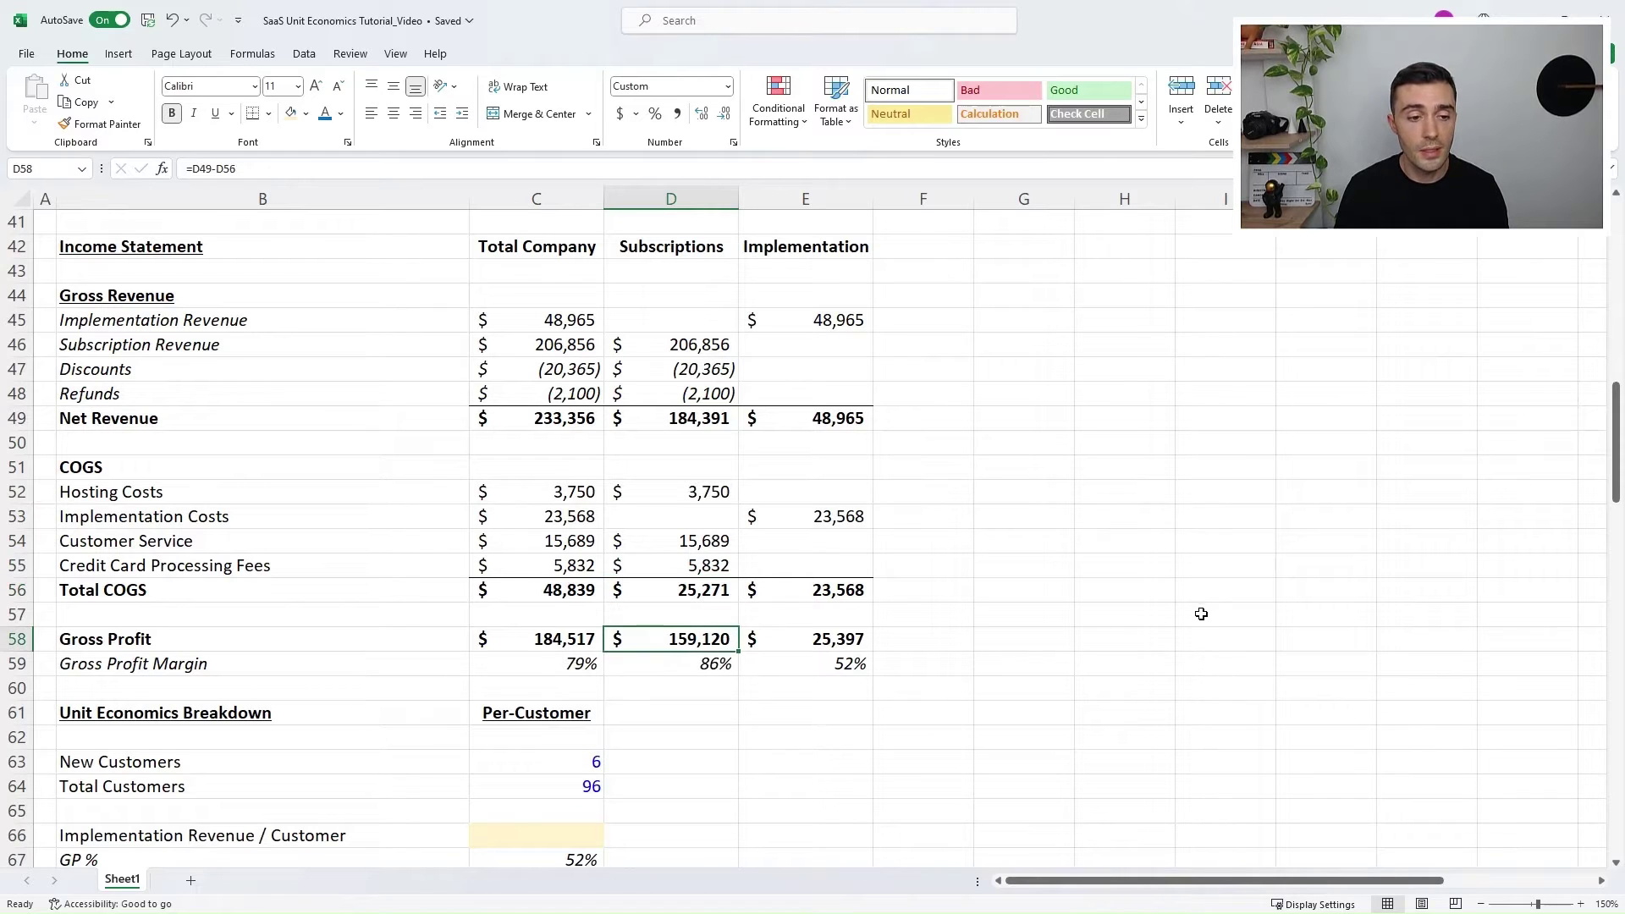
pyautogui.press('F2')
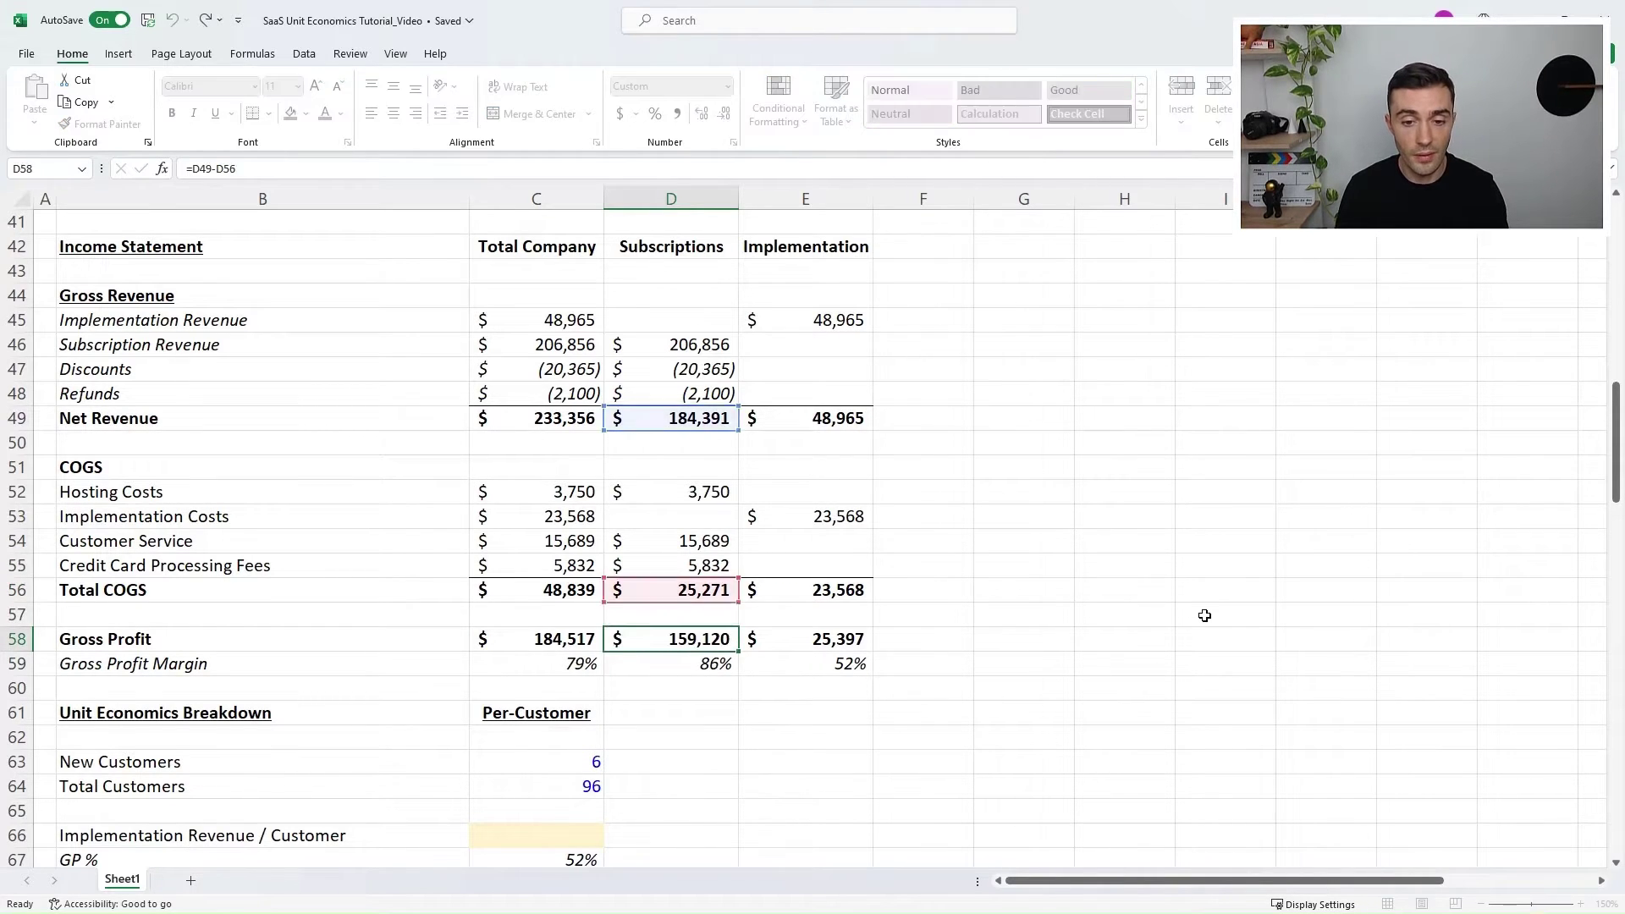
pyautogui.press('Return')
pyautogui.press('F2')
pyautogui.press('Escape')
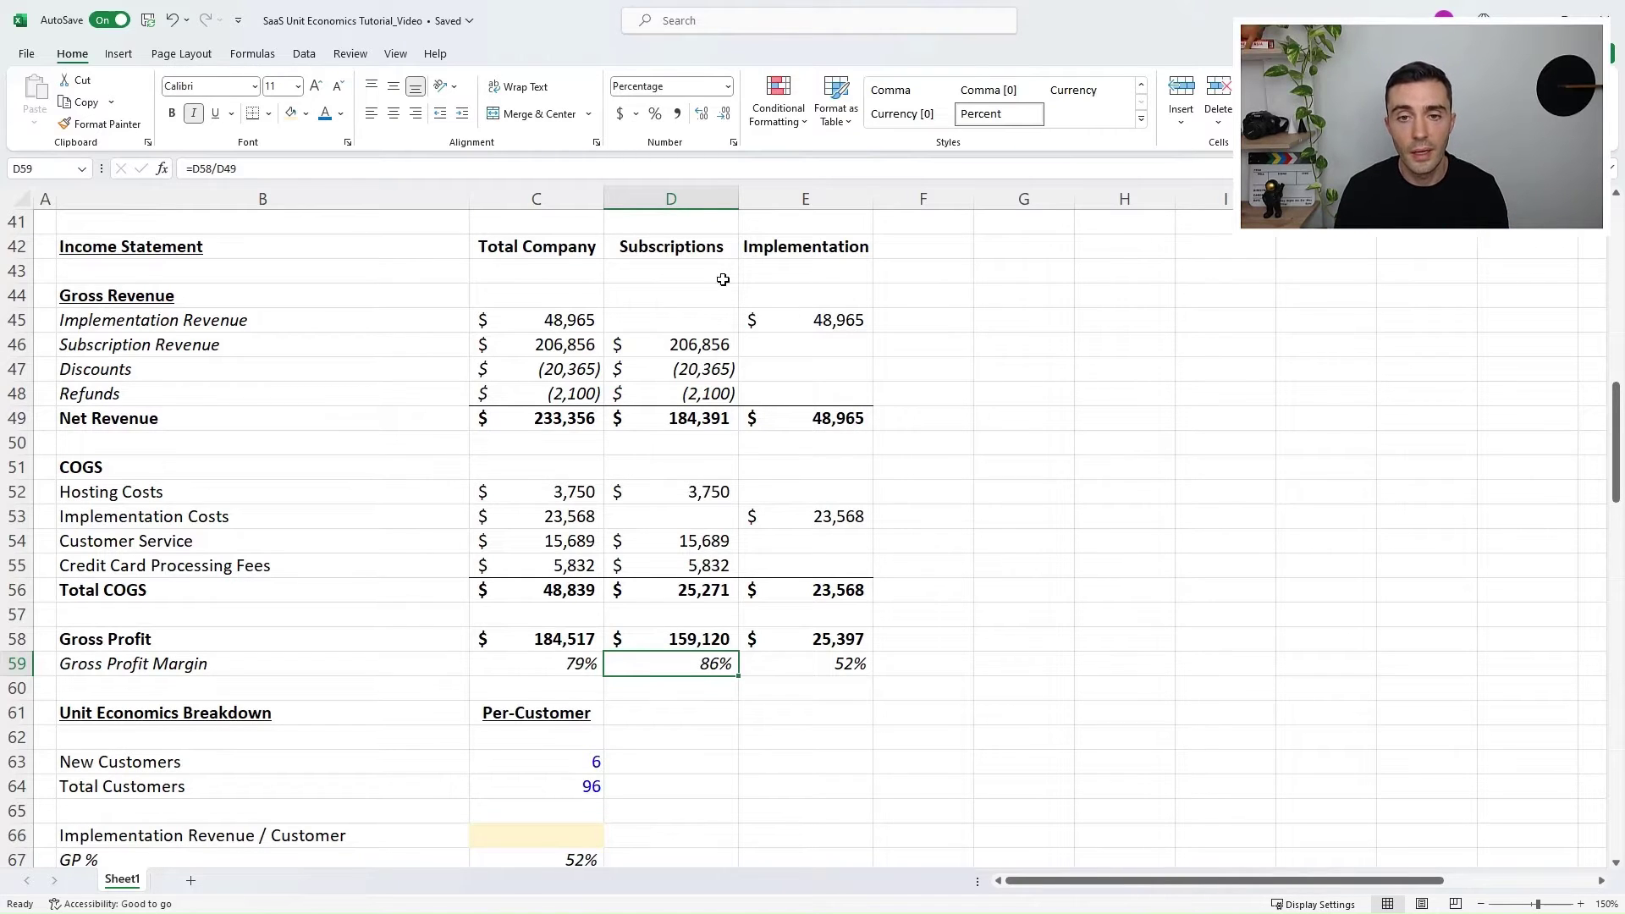
# Step: Trace the Implementation column from its revenue in E45 through costs to the gross profit margin, and compare it with the Subscriptions margin
pyautogui.click(787, 247)
pyautogui.click(822, 320)
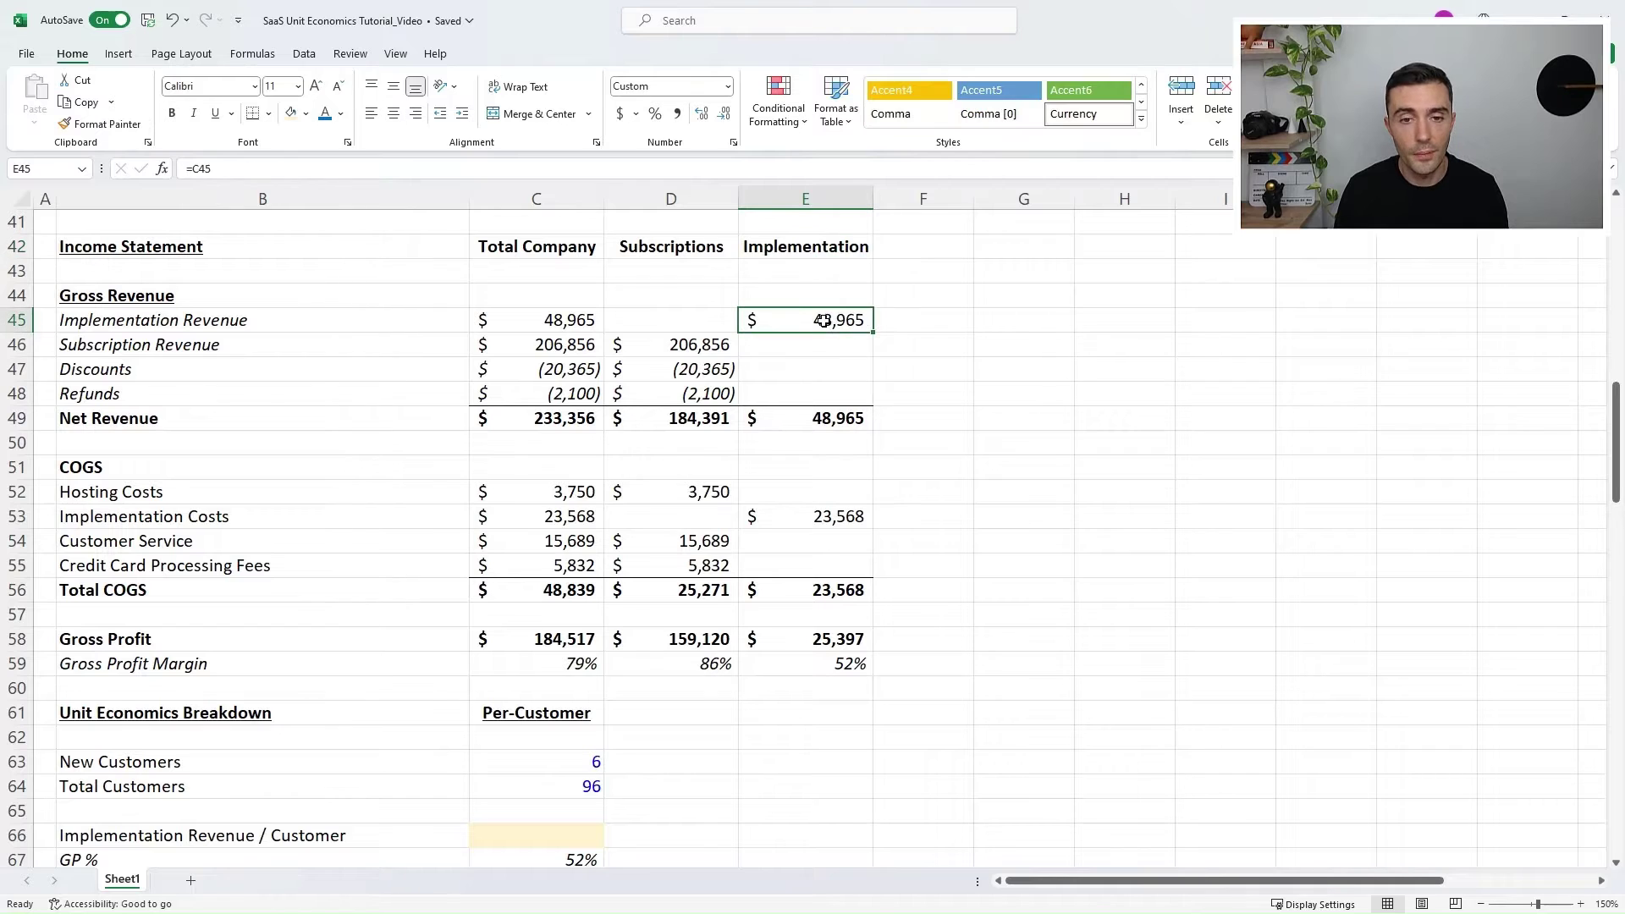
pyautogui.click(841, 512)
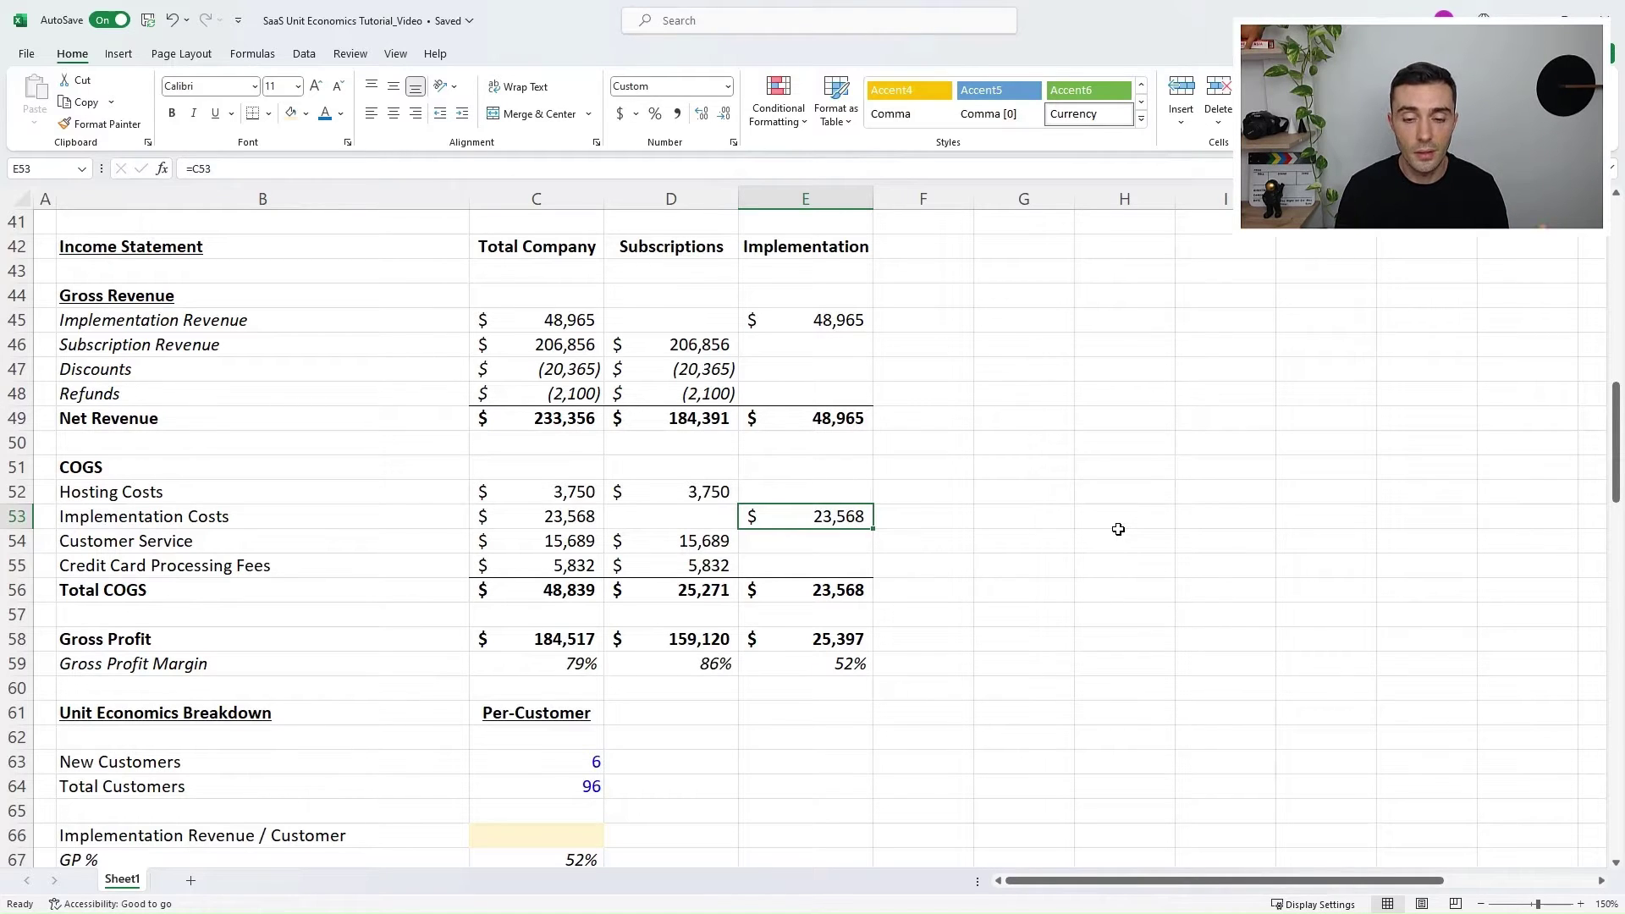
pyautogui.press('Down')
pyautogui.press('Down')
pyautogui.press('Down')
pyautogui.press('Down')
pyautogui.press('Down')
pyautogui.press('Down')
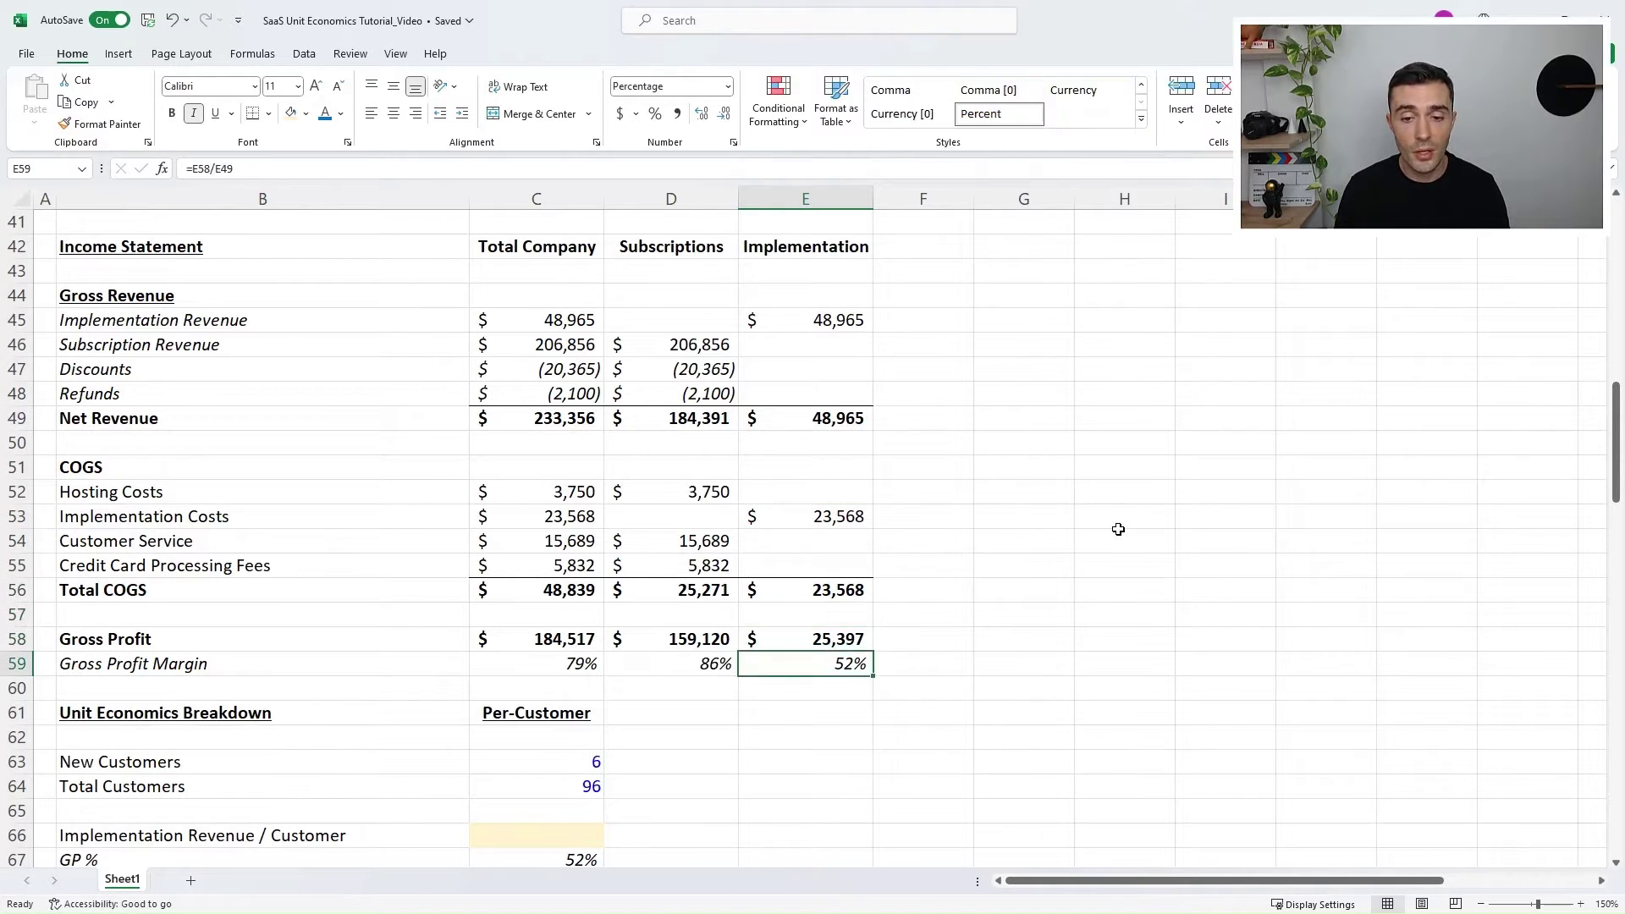
pyautogui.press('Left')
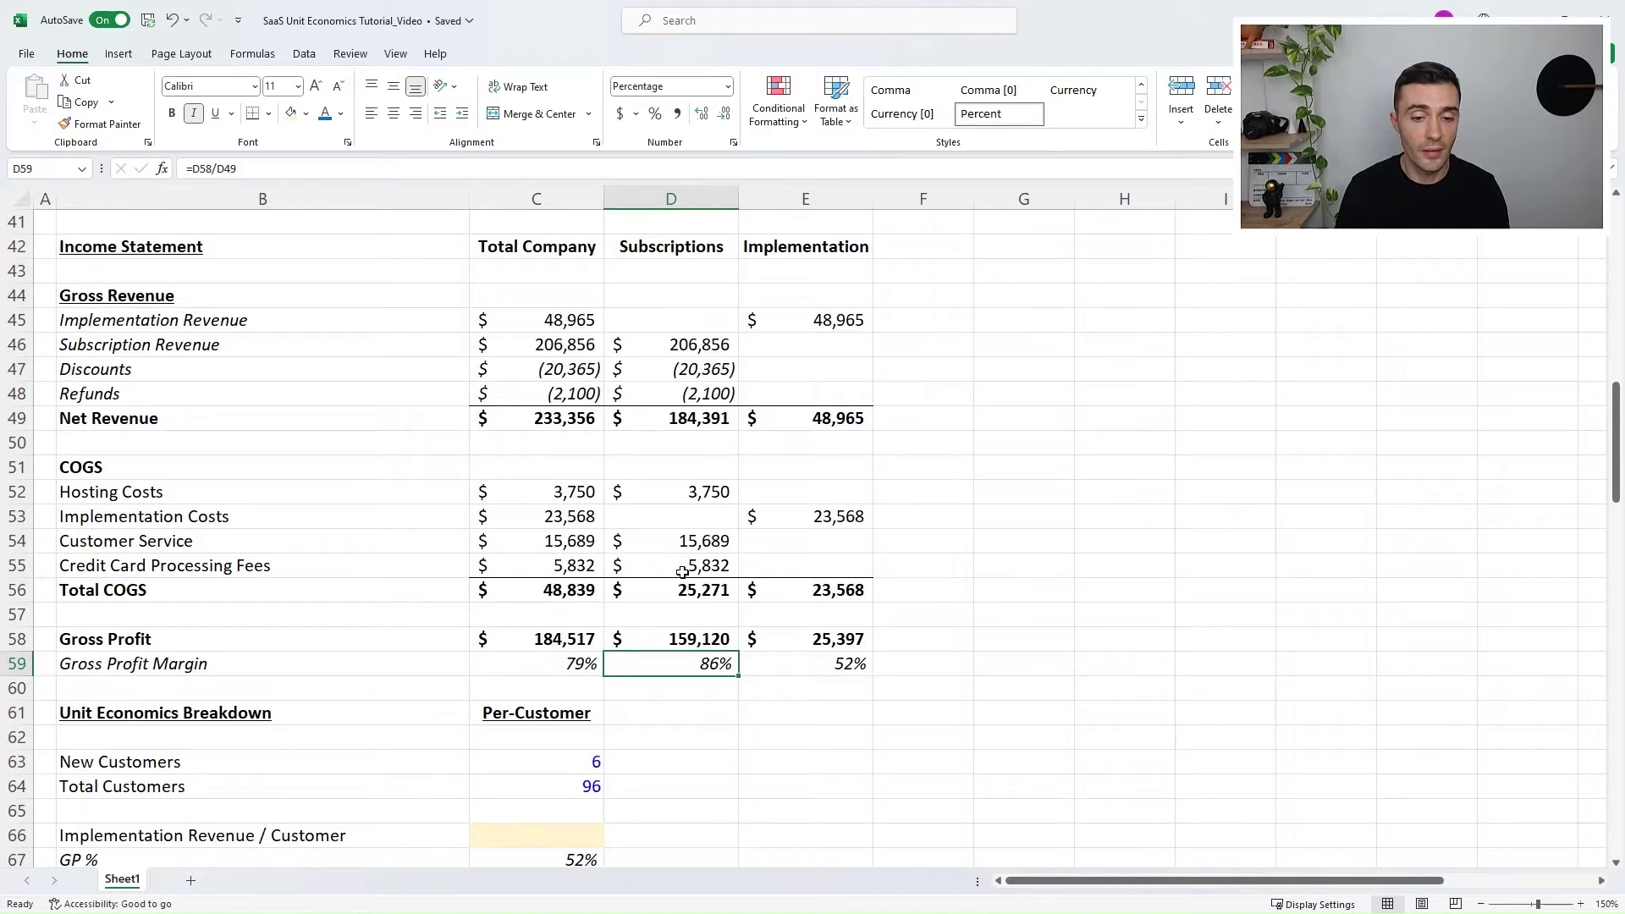
# Step: Calculate Implementation Revenue / Customer in C66 by dividing Implementation Net Revenue by New Customers (=E49/C63)
pyautogui.scroll(-2, 762, 570)
pyautogui.scroll(-1, 862, 522)
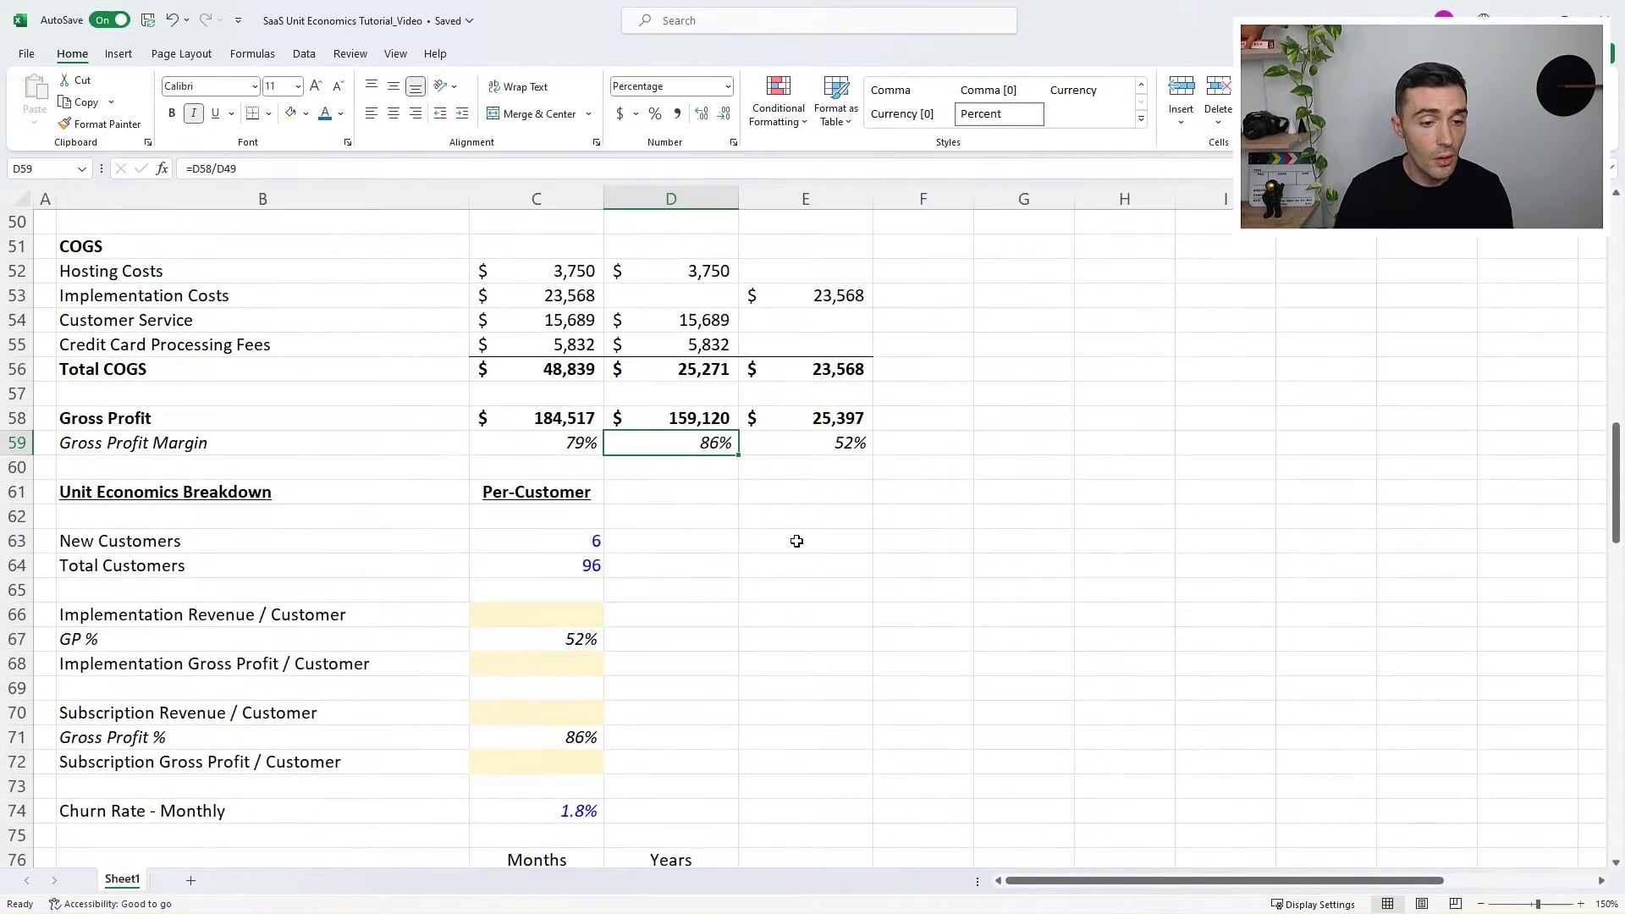
pyautogui.click(464, 612)
pyautogui.click(556, 609)
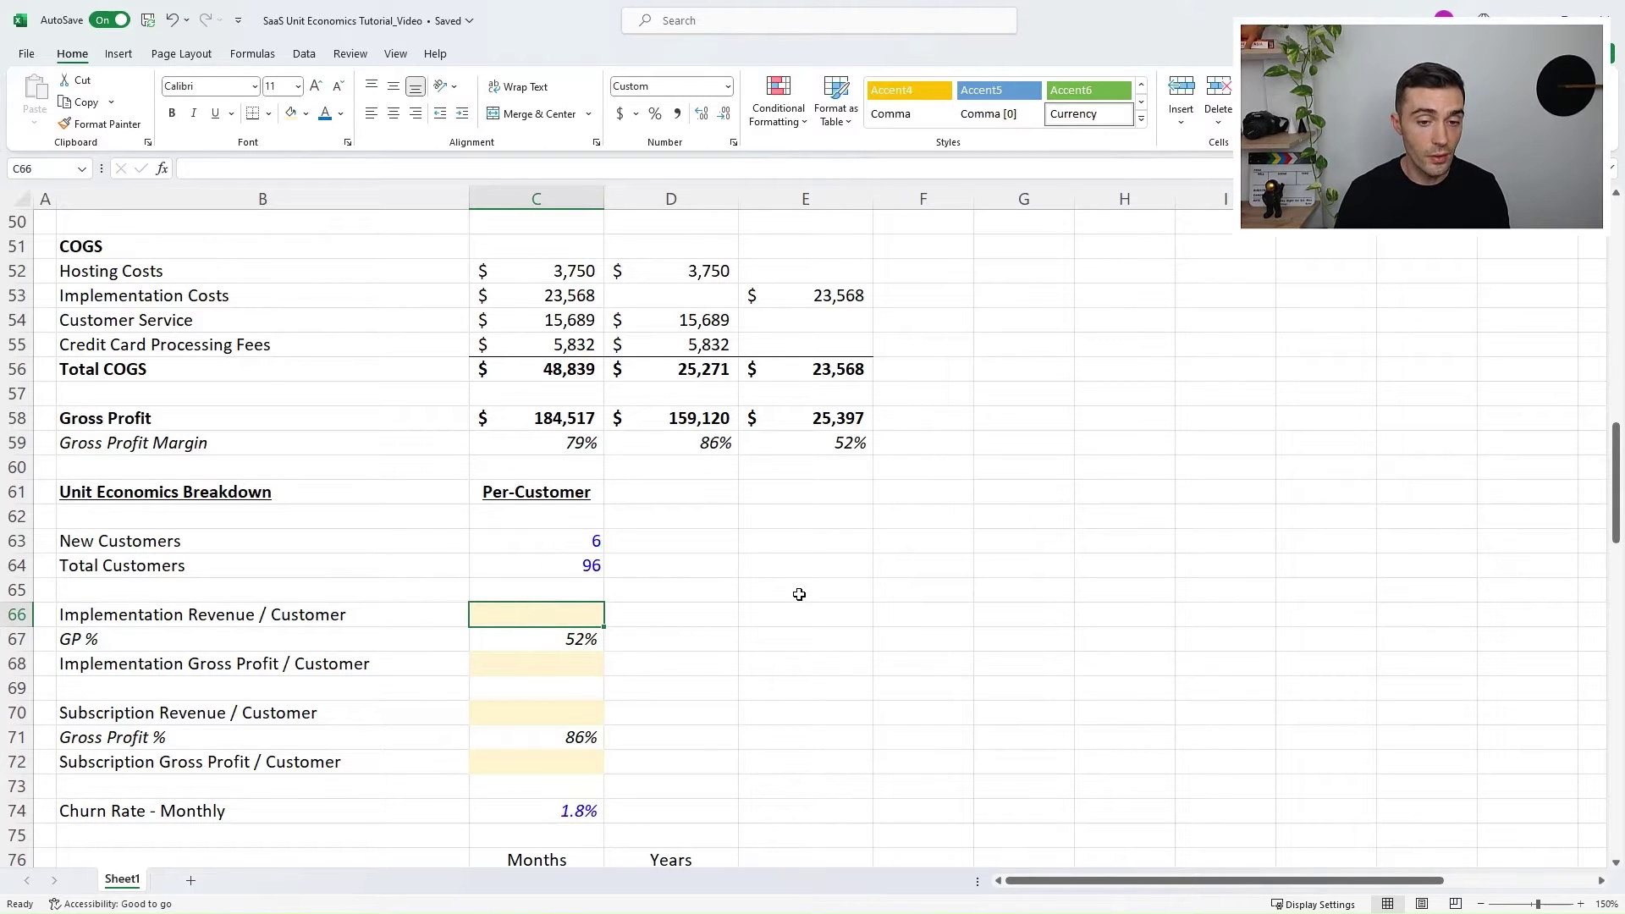
pyautogui.write('=')
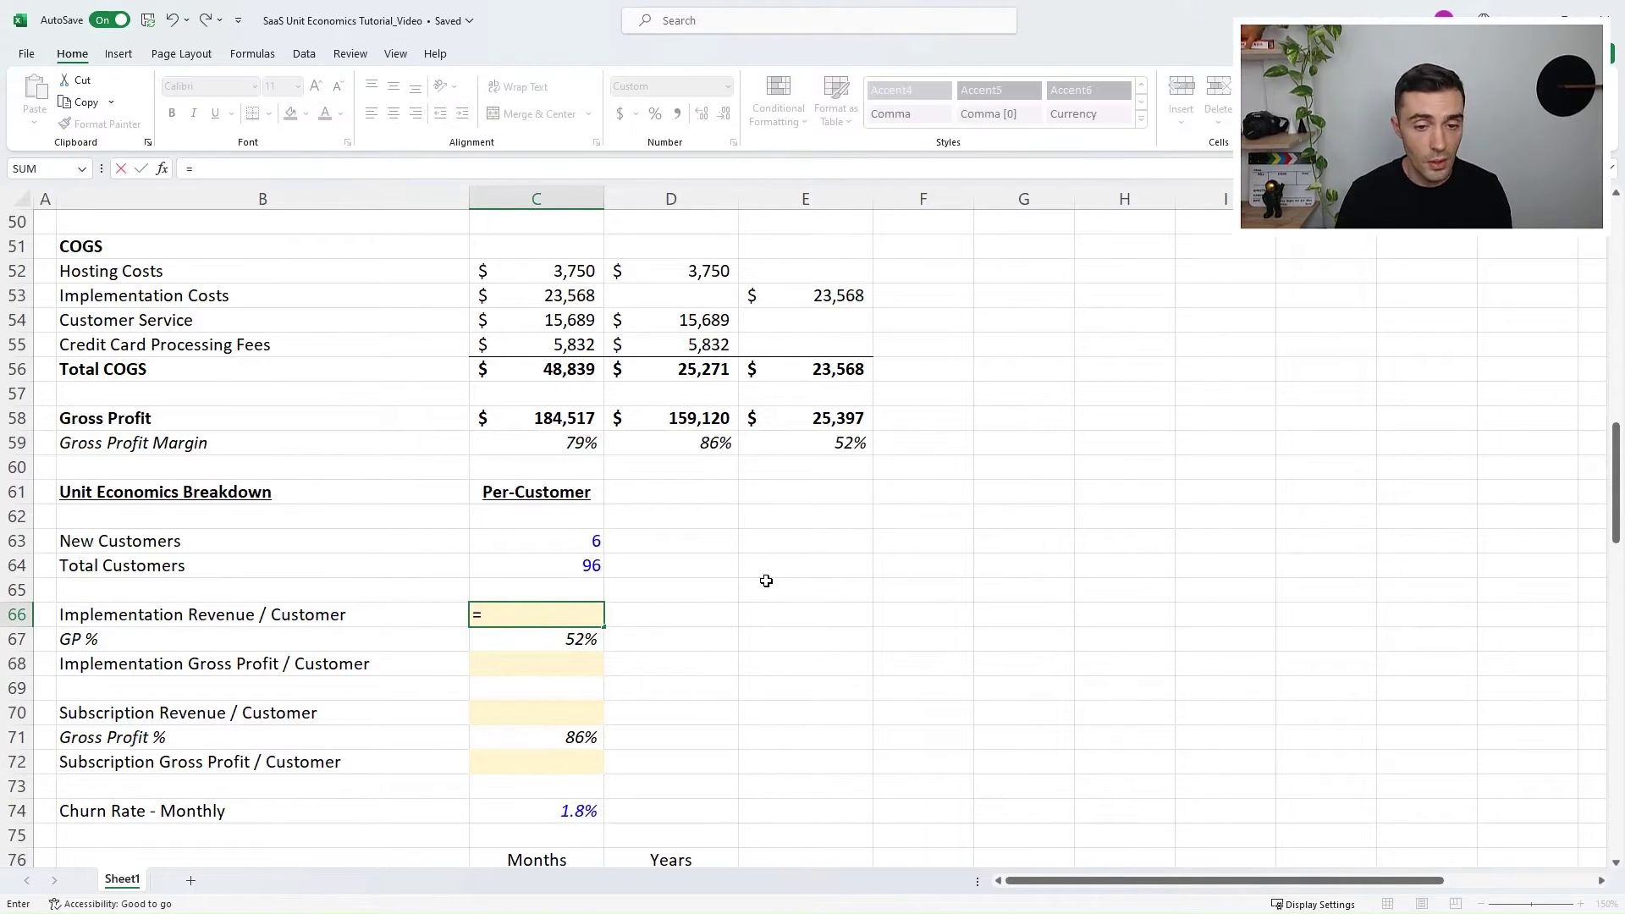
pyautogui.scroll(3, 761, 575)
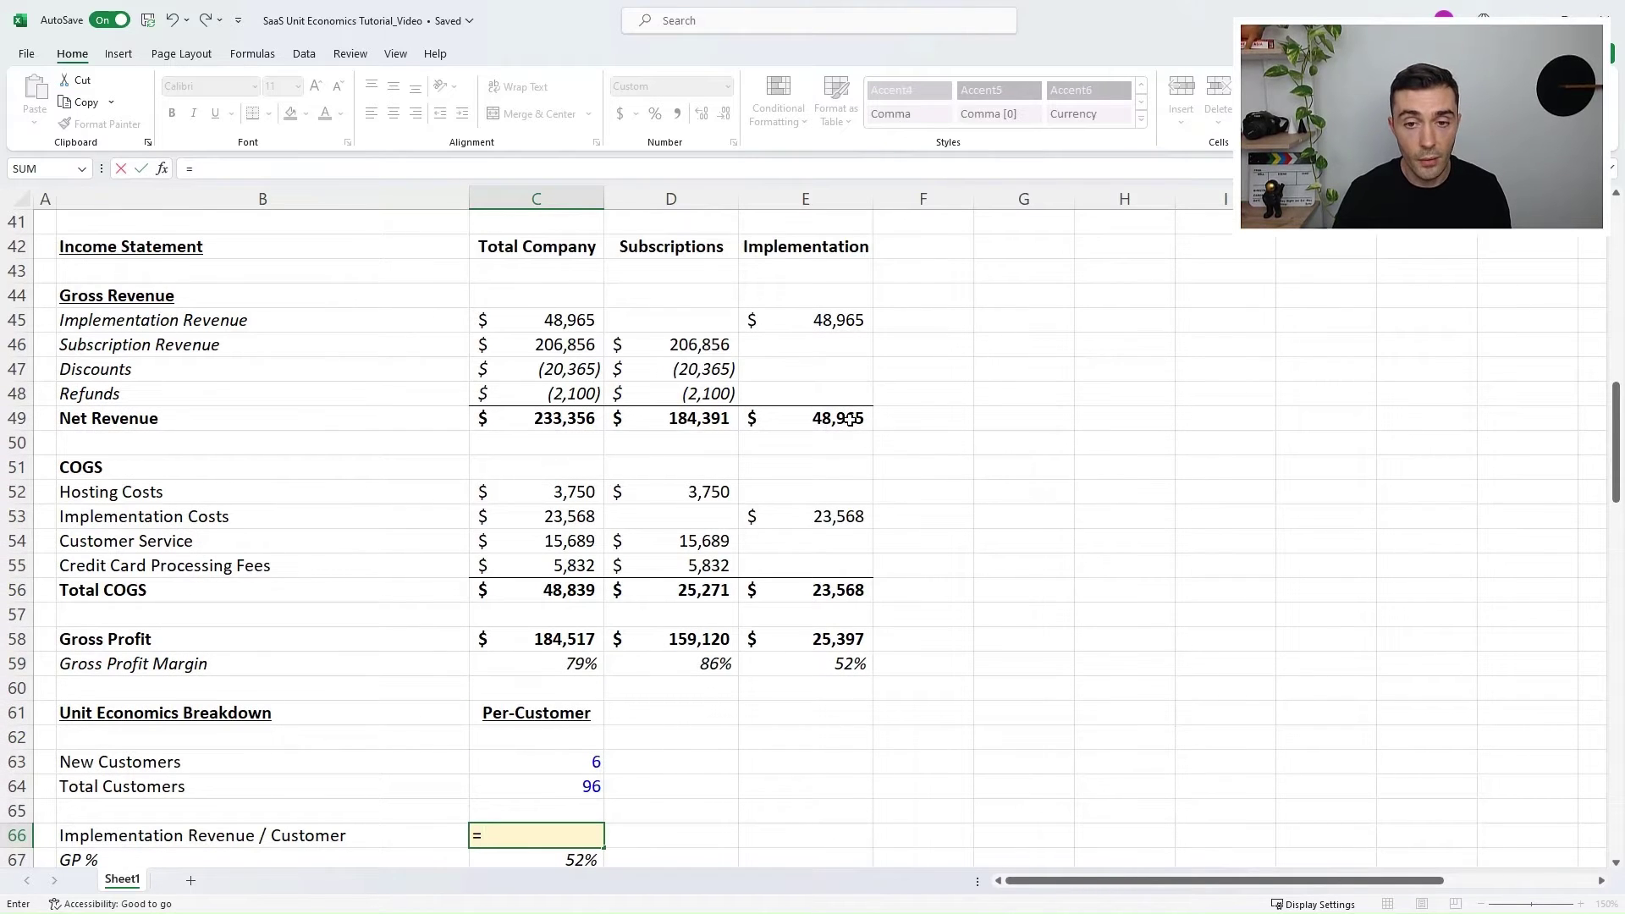
pyautogui.click(850, 420)
pyautogui.write('/')
pyautogui.scroll(-2, 626, 542)
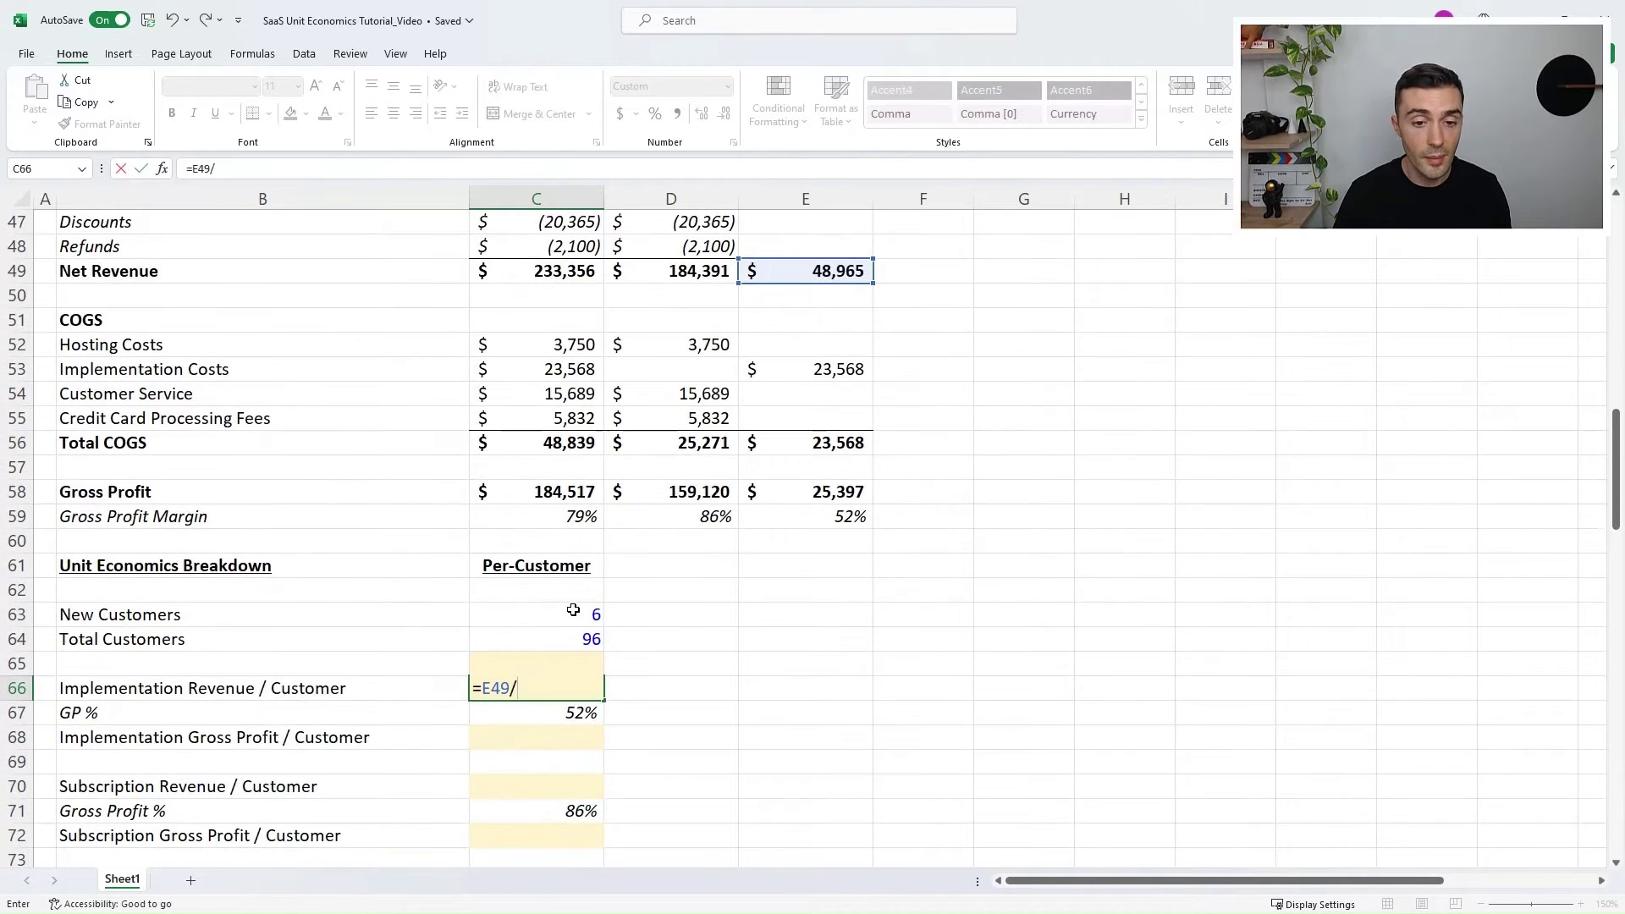
pyautogui.click(573, 610)
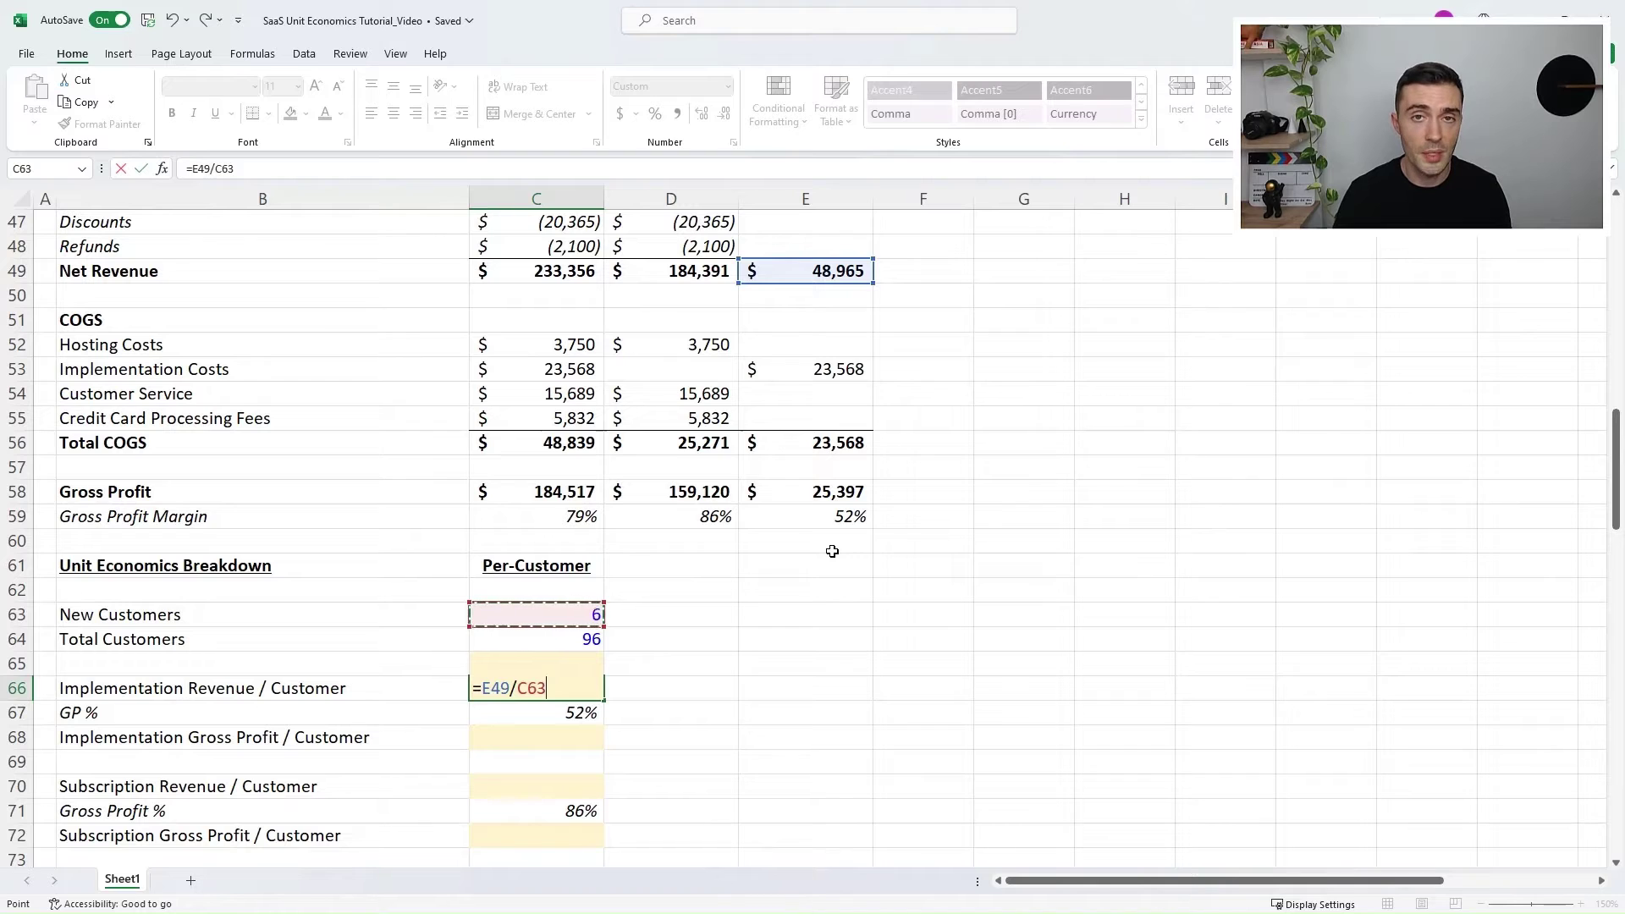
pyautogui.press('Return')
pyautogui.press('Up')
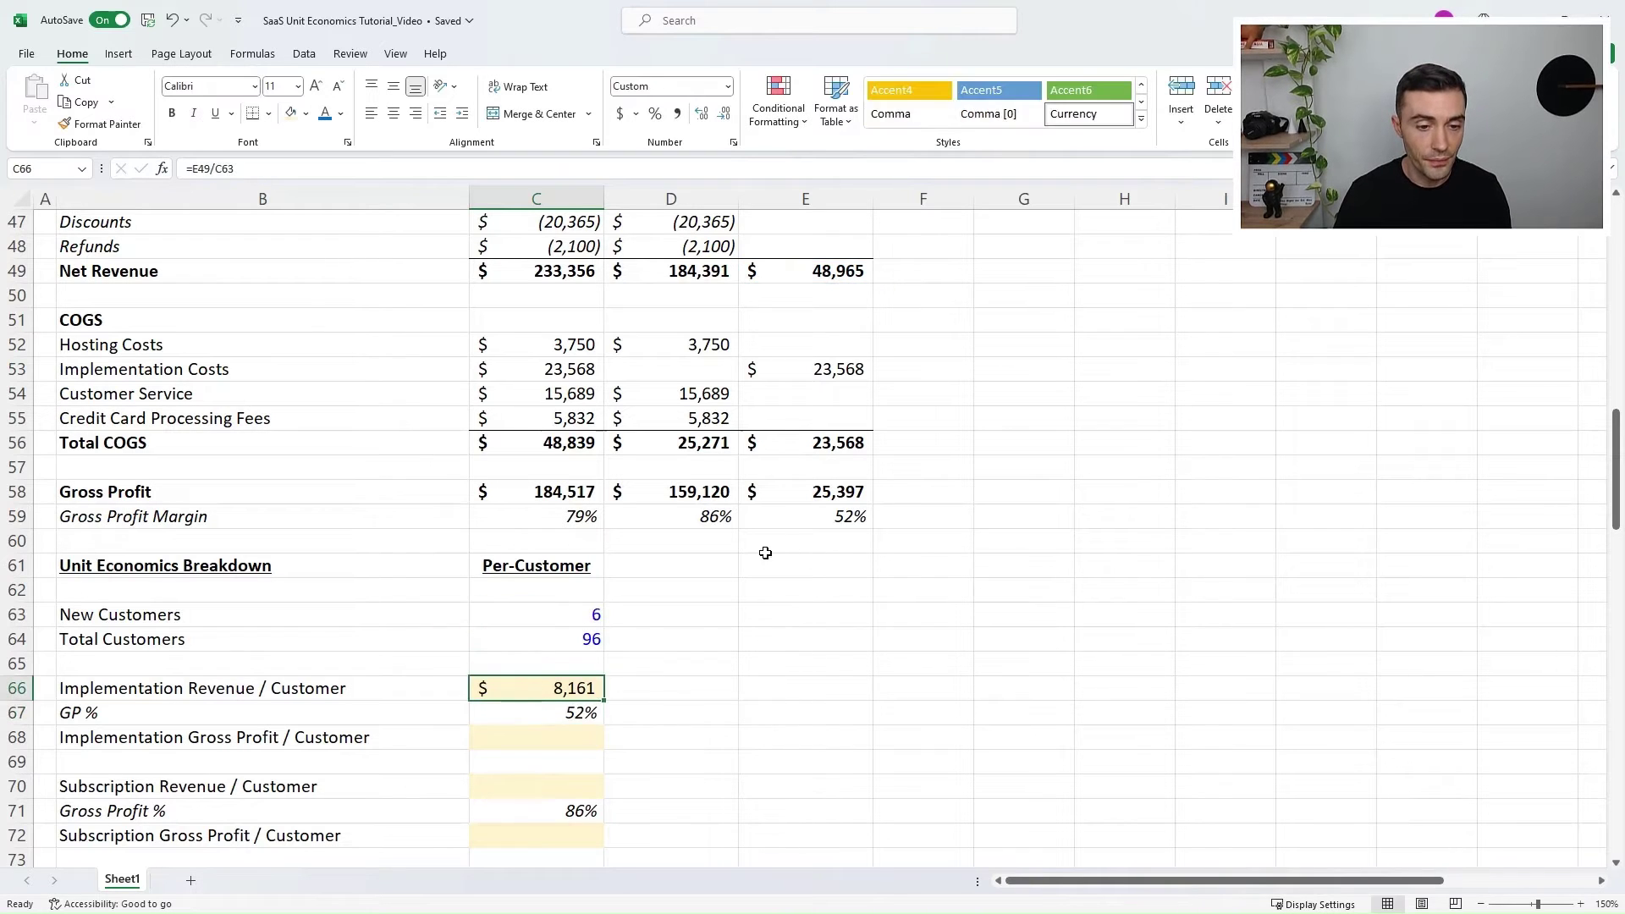
# Step: Calculate Implementation Gross Profit / Customer in C68 by dividing Implementation Gross Profit by New Customers (=E58/C63)
pyautogui.press('Down')
pyautogui.press('Down')
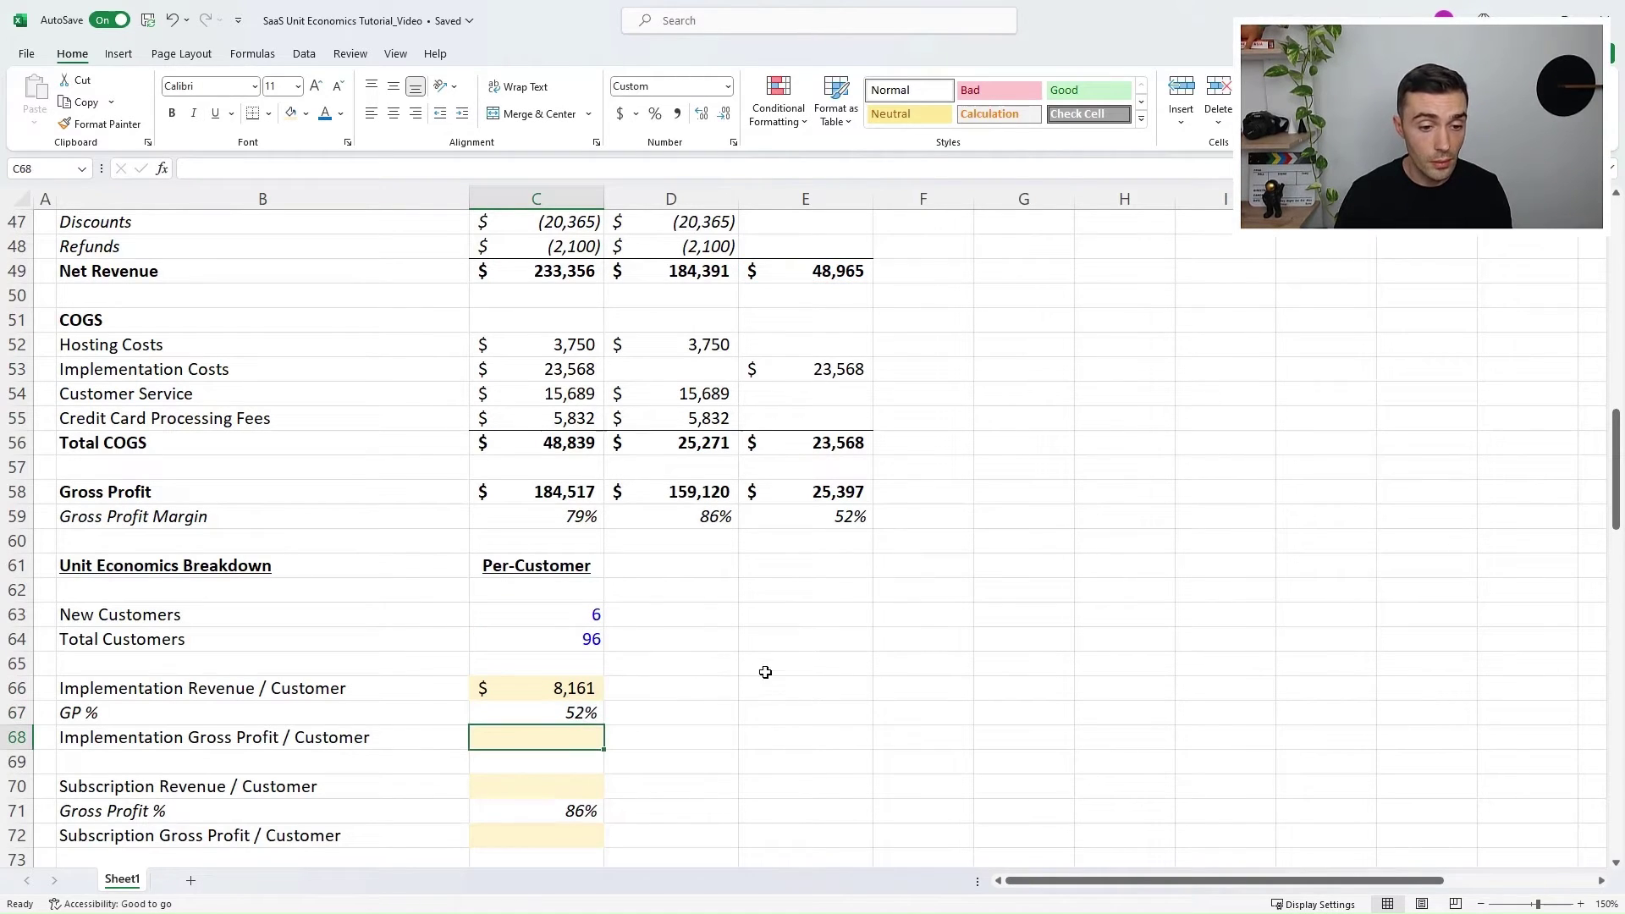
pyautogui.moveTo(550, 689); pyautogui.dragTo(552, 712)
pyautogui.click(555, 734)
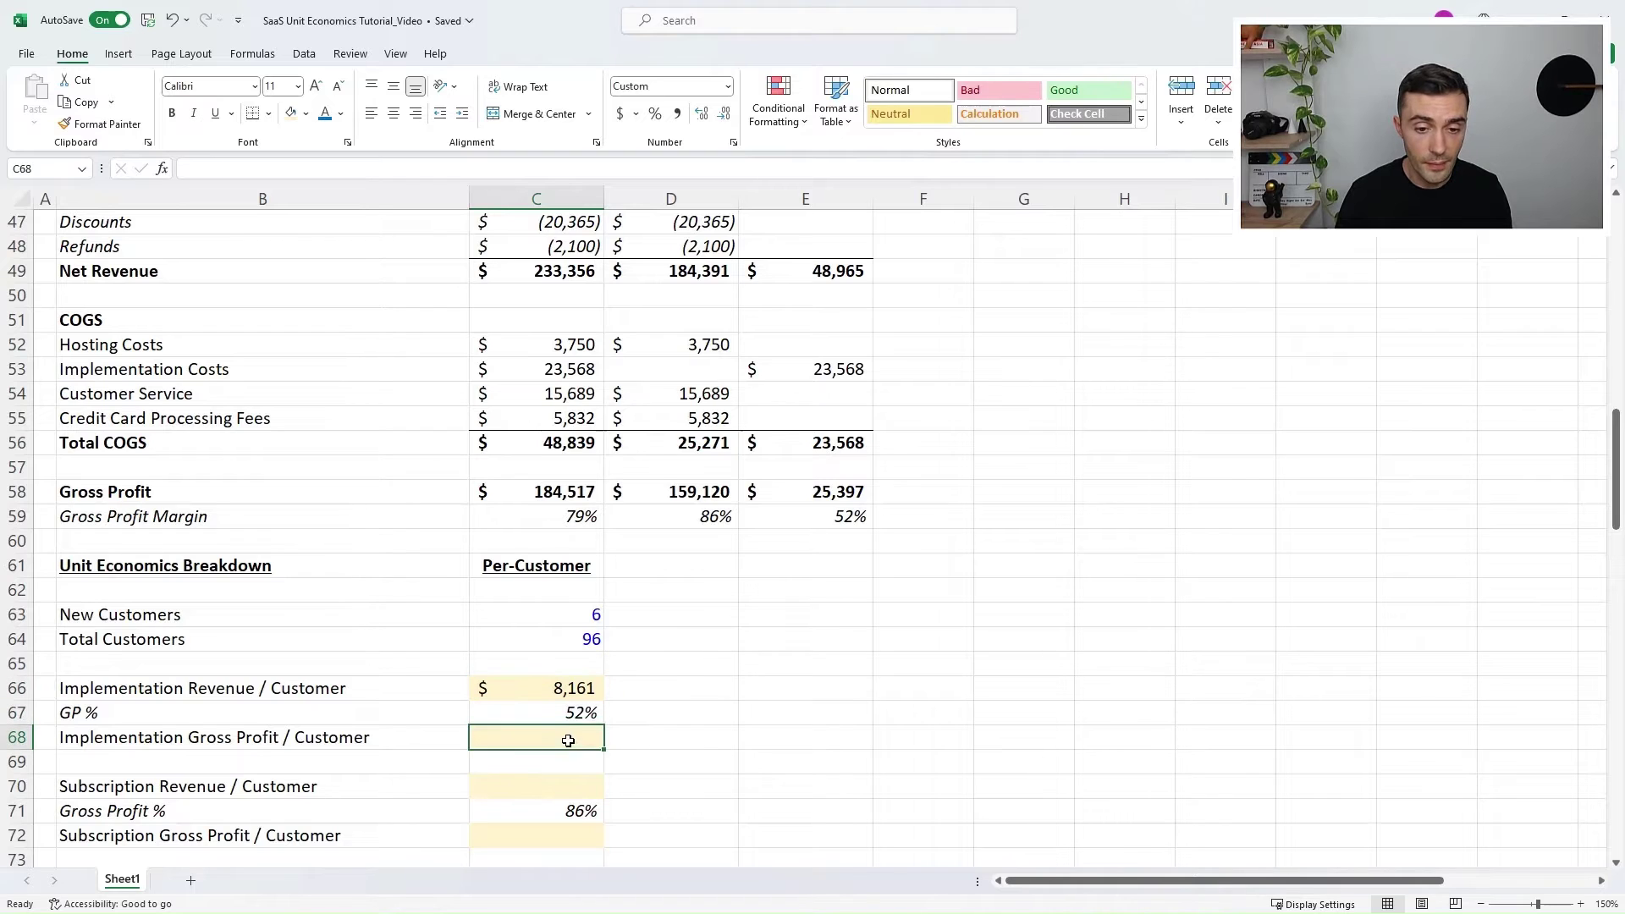
pyautogui.write('=')
pyautogui.click(808, 491)
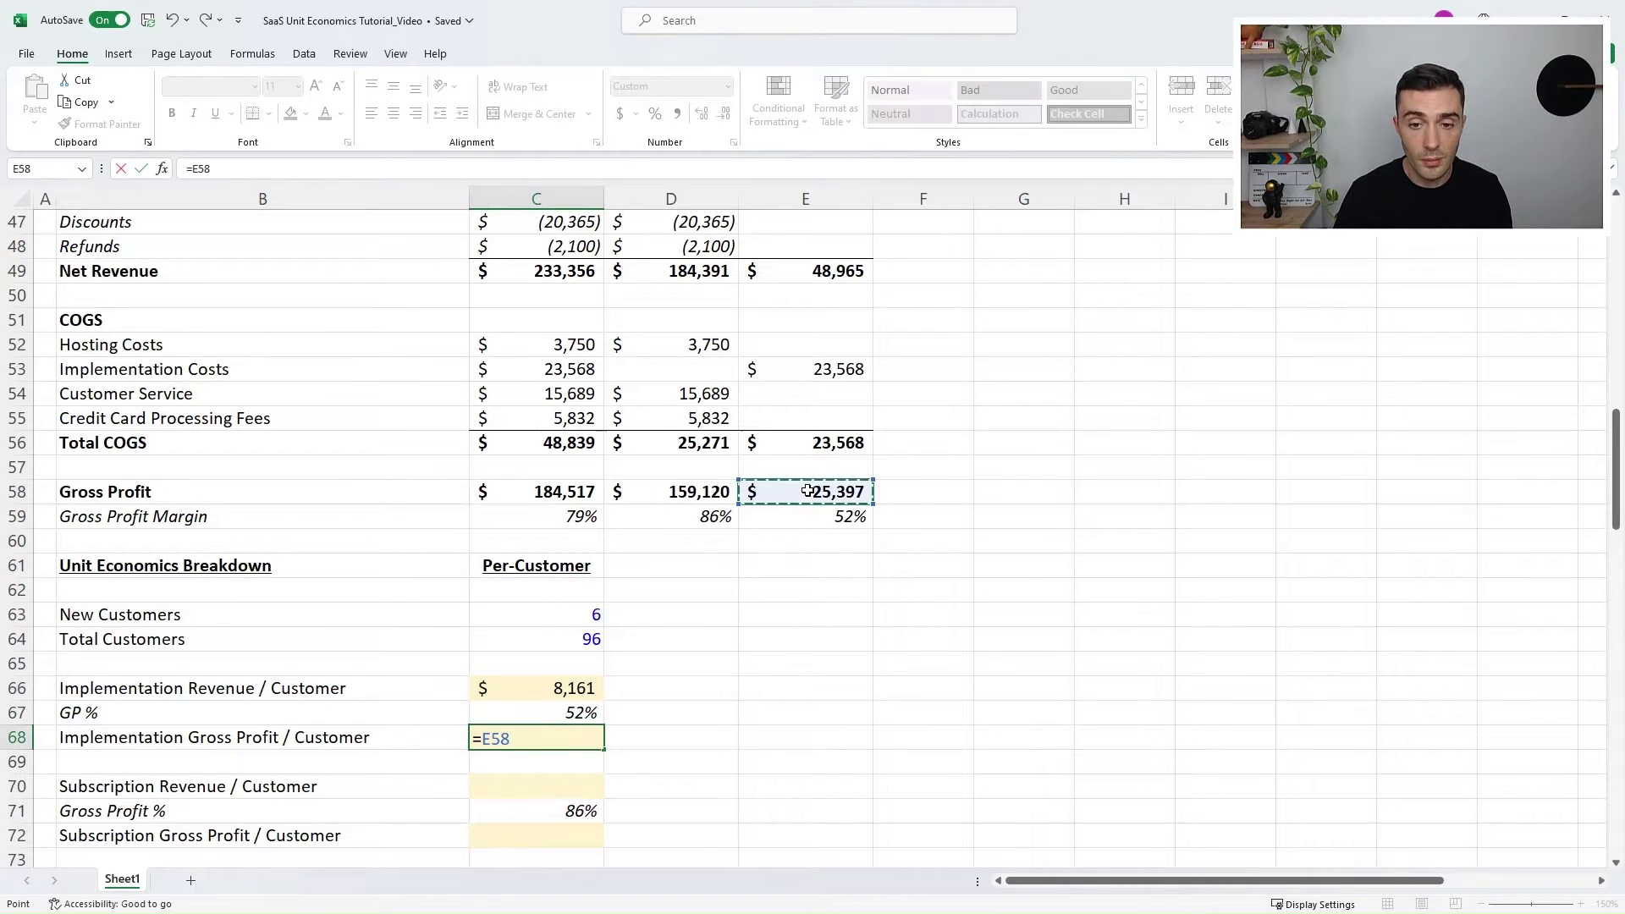
pyautogui.write('/')
pyautogui.click(582, 618)
pyautogui.press('Return')
pyautogui.press('Up')
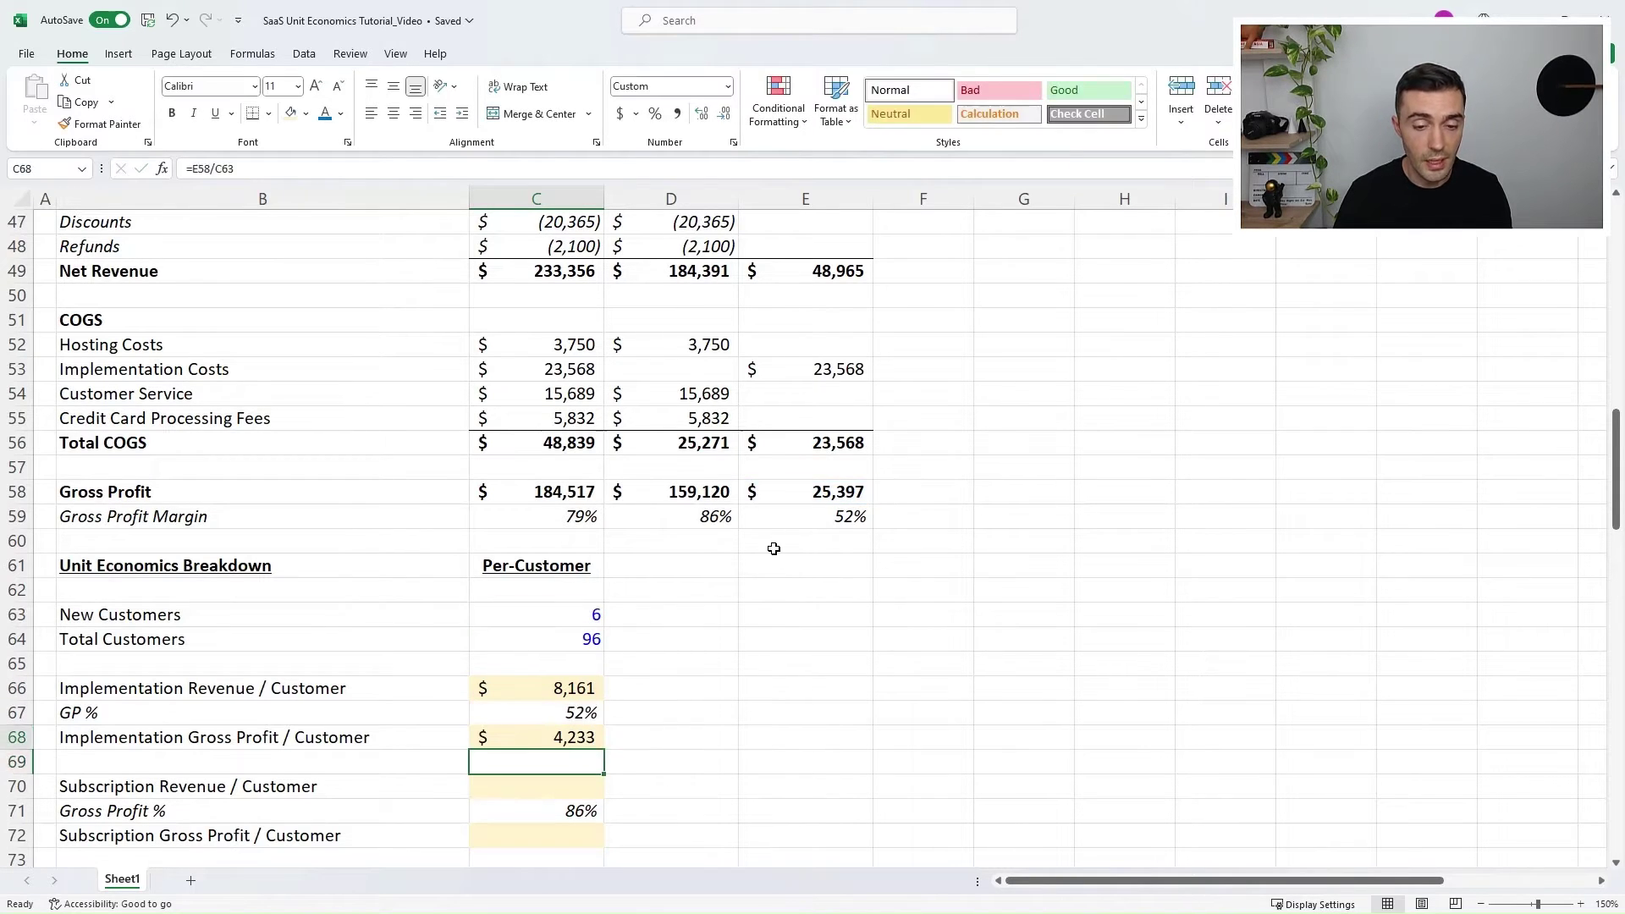
pyautogui.scroll(-1, 757, 531)
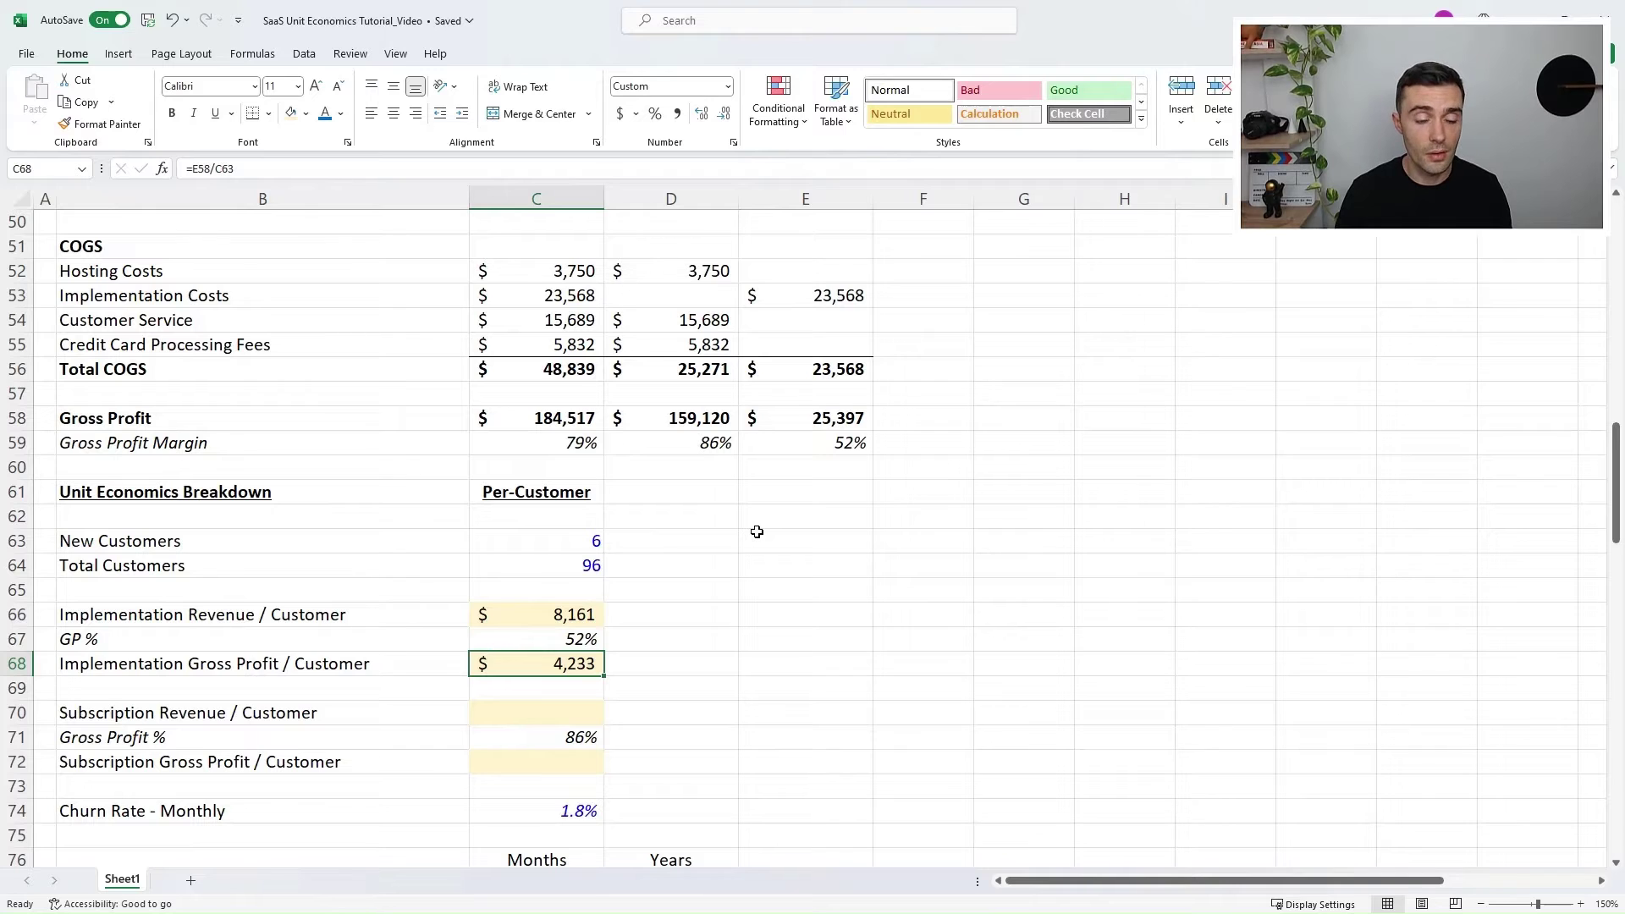
pyautogui.press('Down')
pyautogui.press('Down')
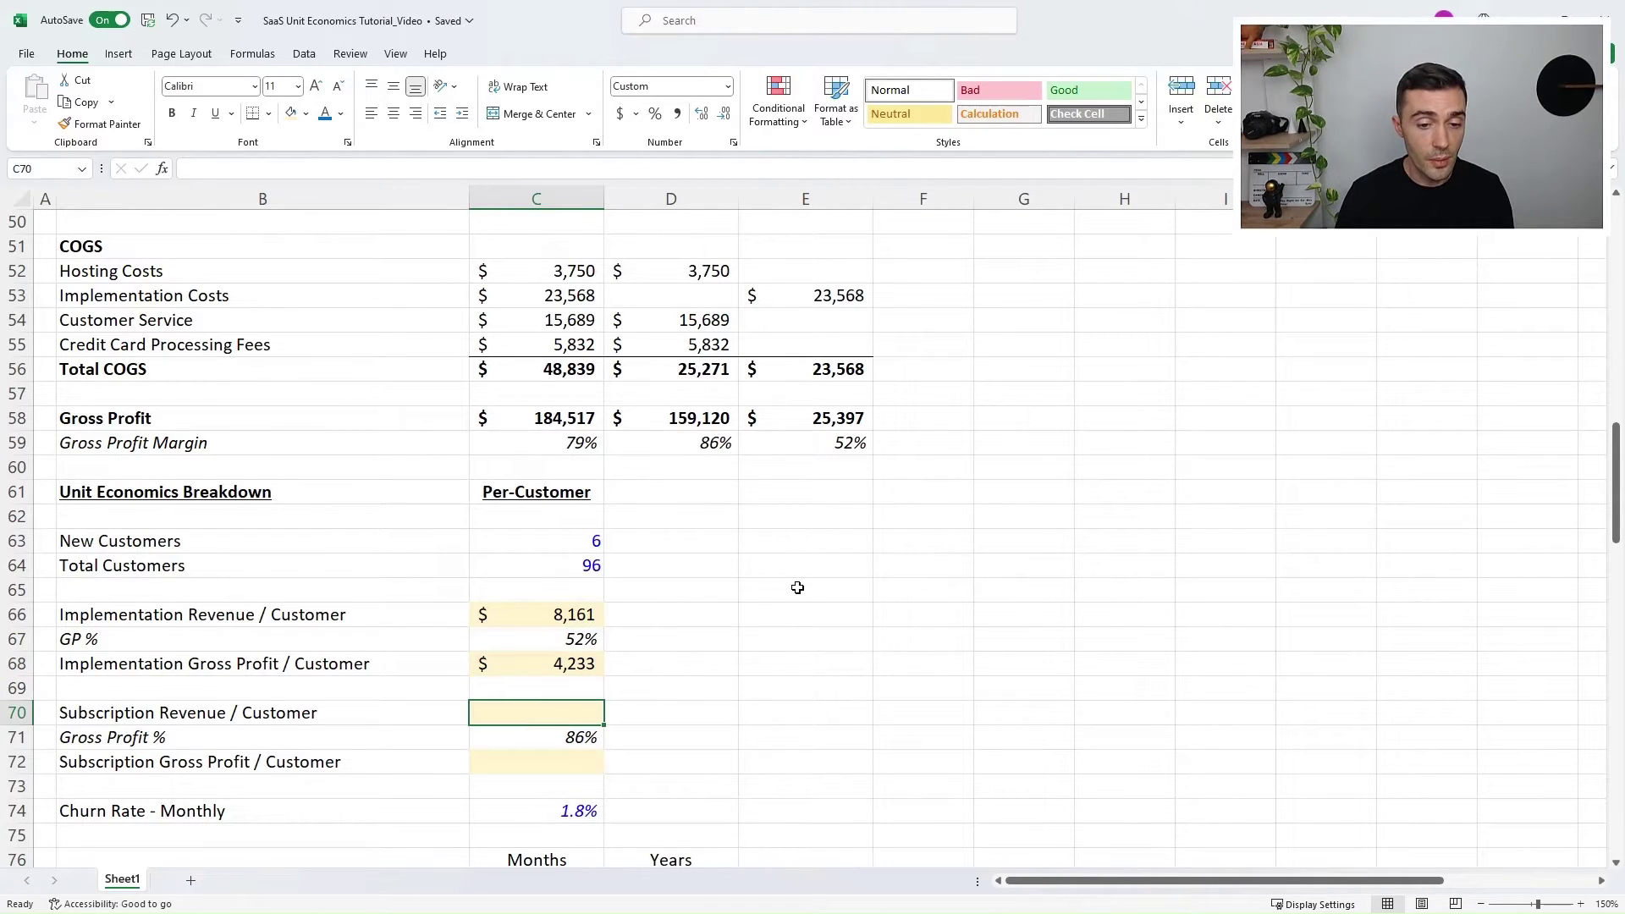
pyautogui.write('=')
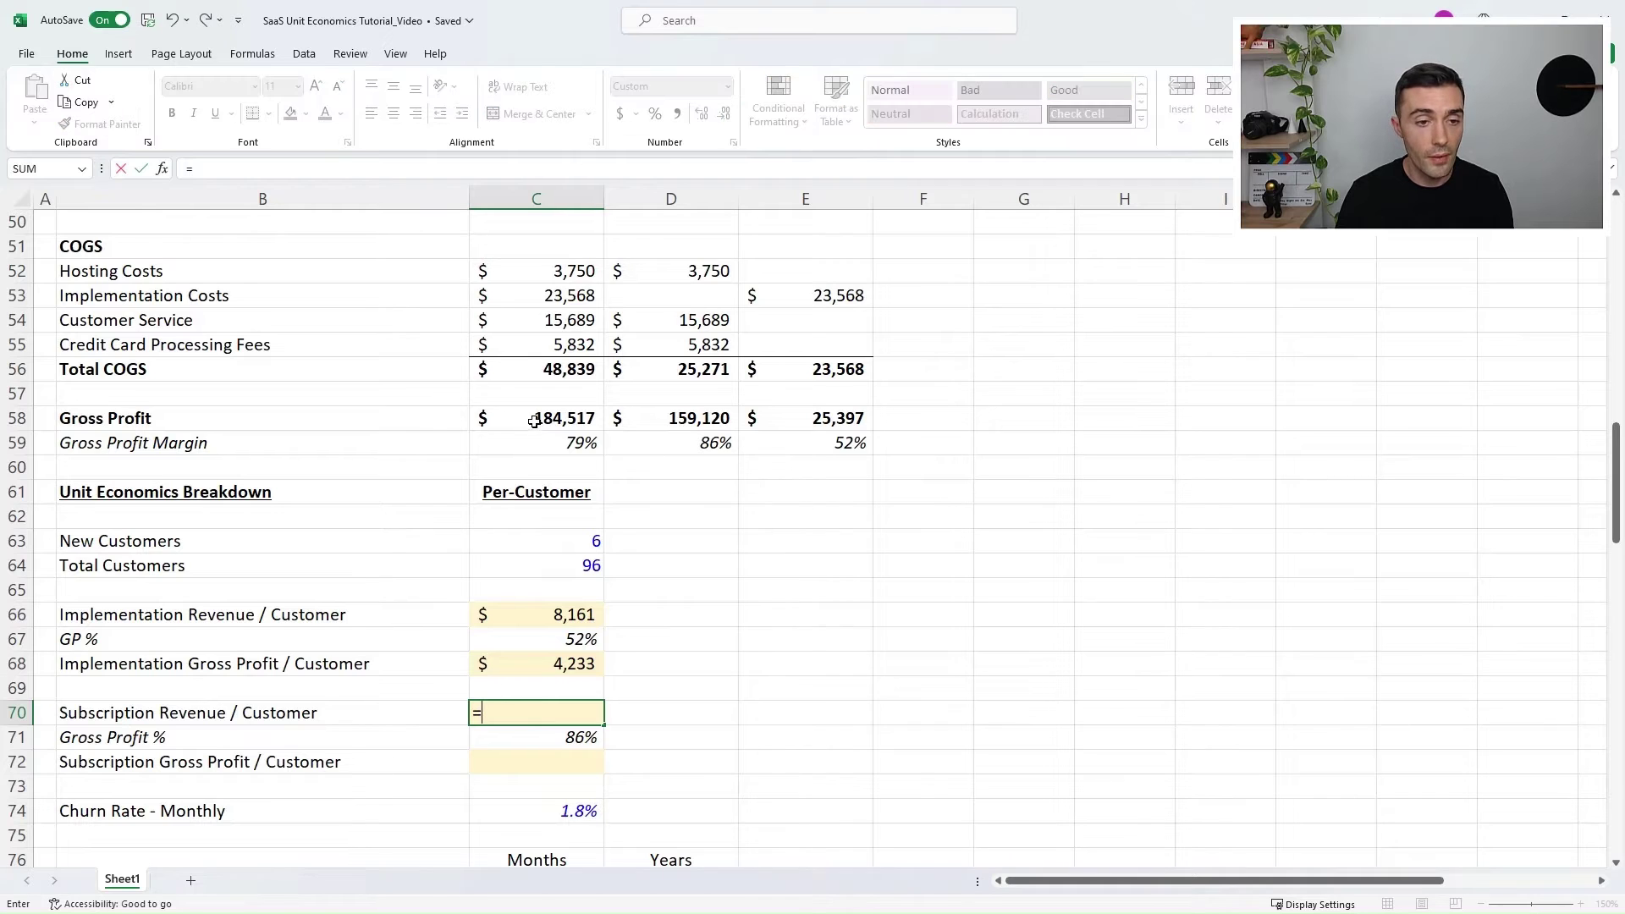
pyautogui.click(693, 416)
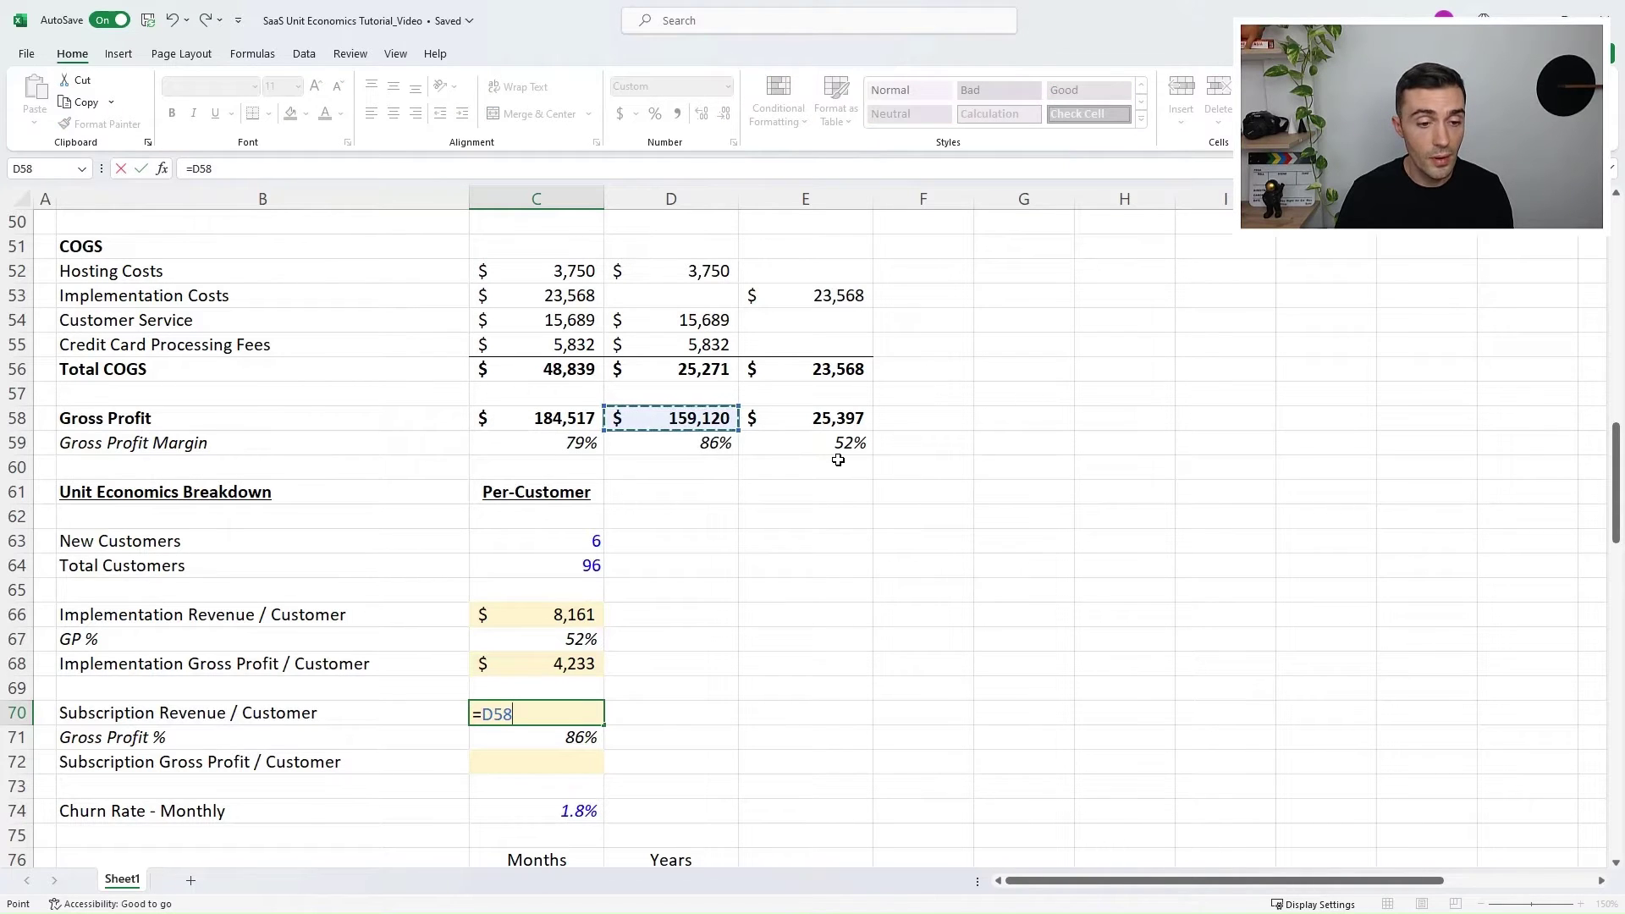
pyautogui.write('/')
pyautogui.click(580, 567)
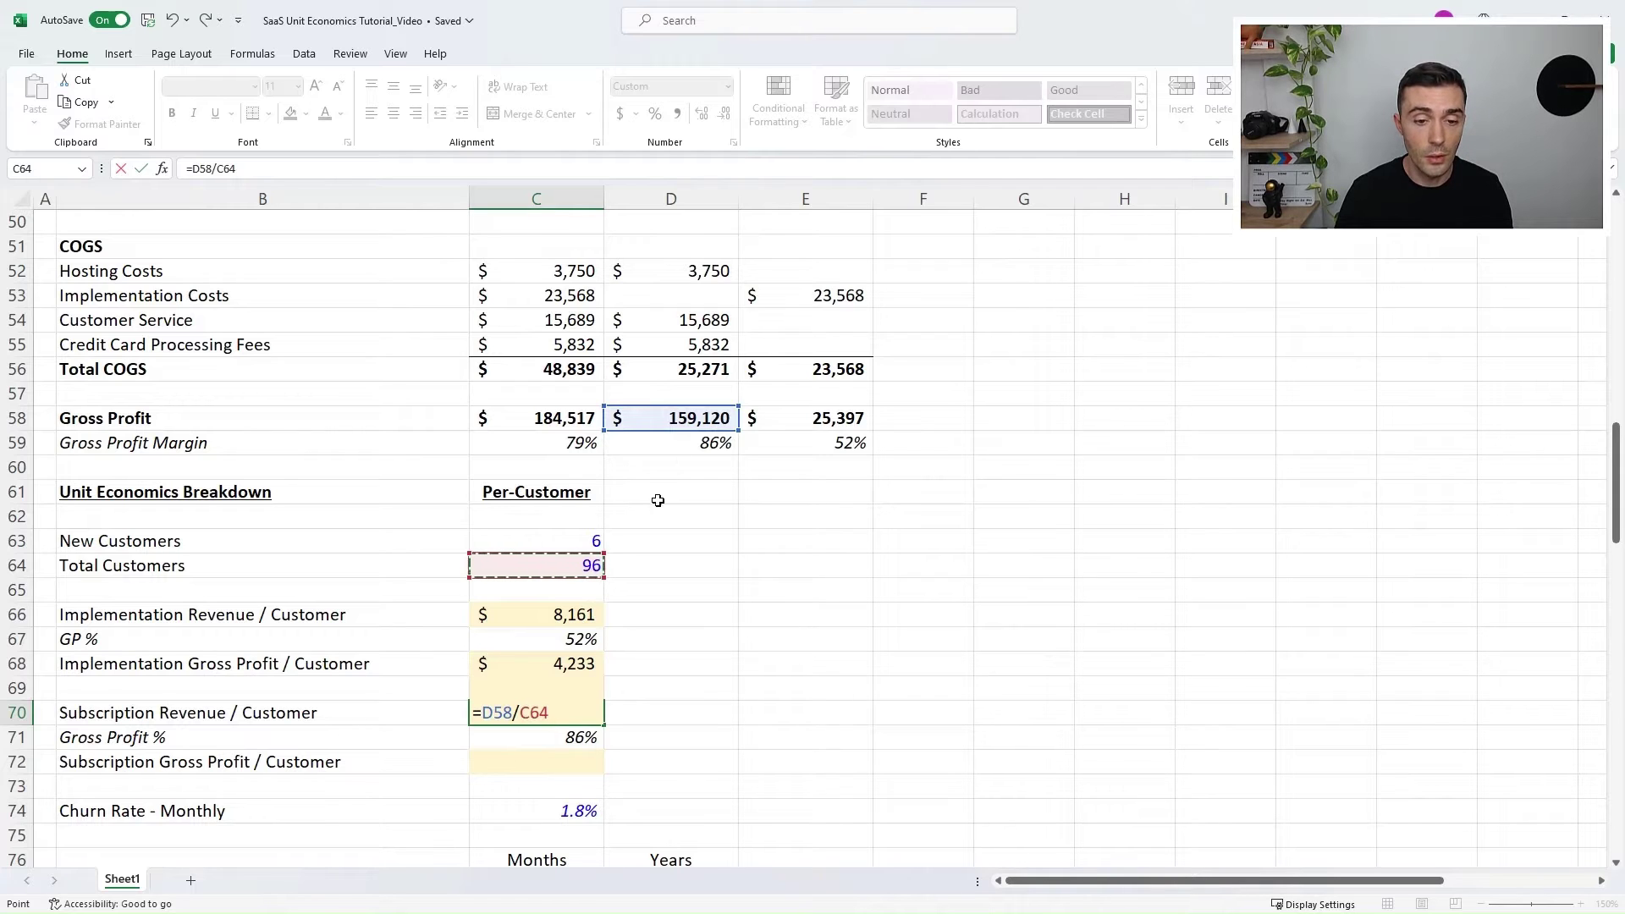
pyautogui.press('Escape')
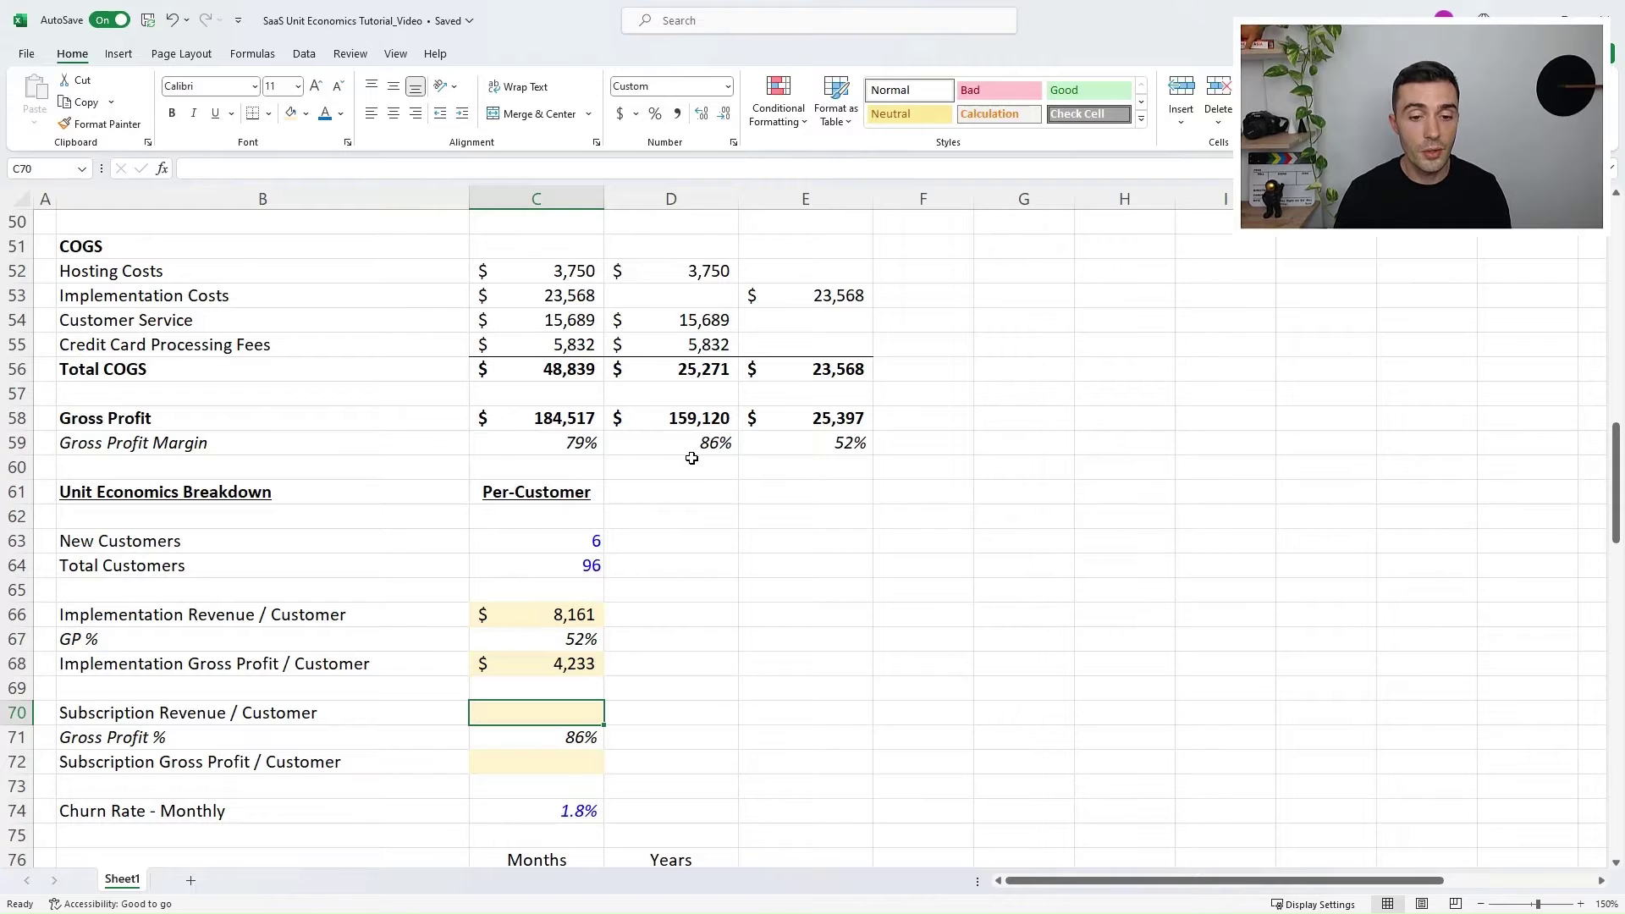
# Step: Calculate Subscription Revenue / Customer in C70 by dividing Subscriptions Net Revenue by Total Customers (=D49/C64)
pyautogui.write('=')
pyautogui.scroll(2, 686, 423)
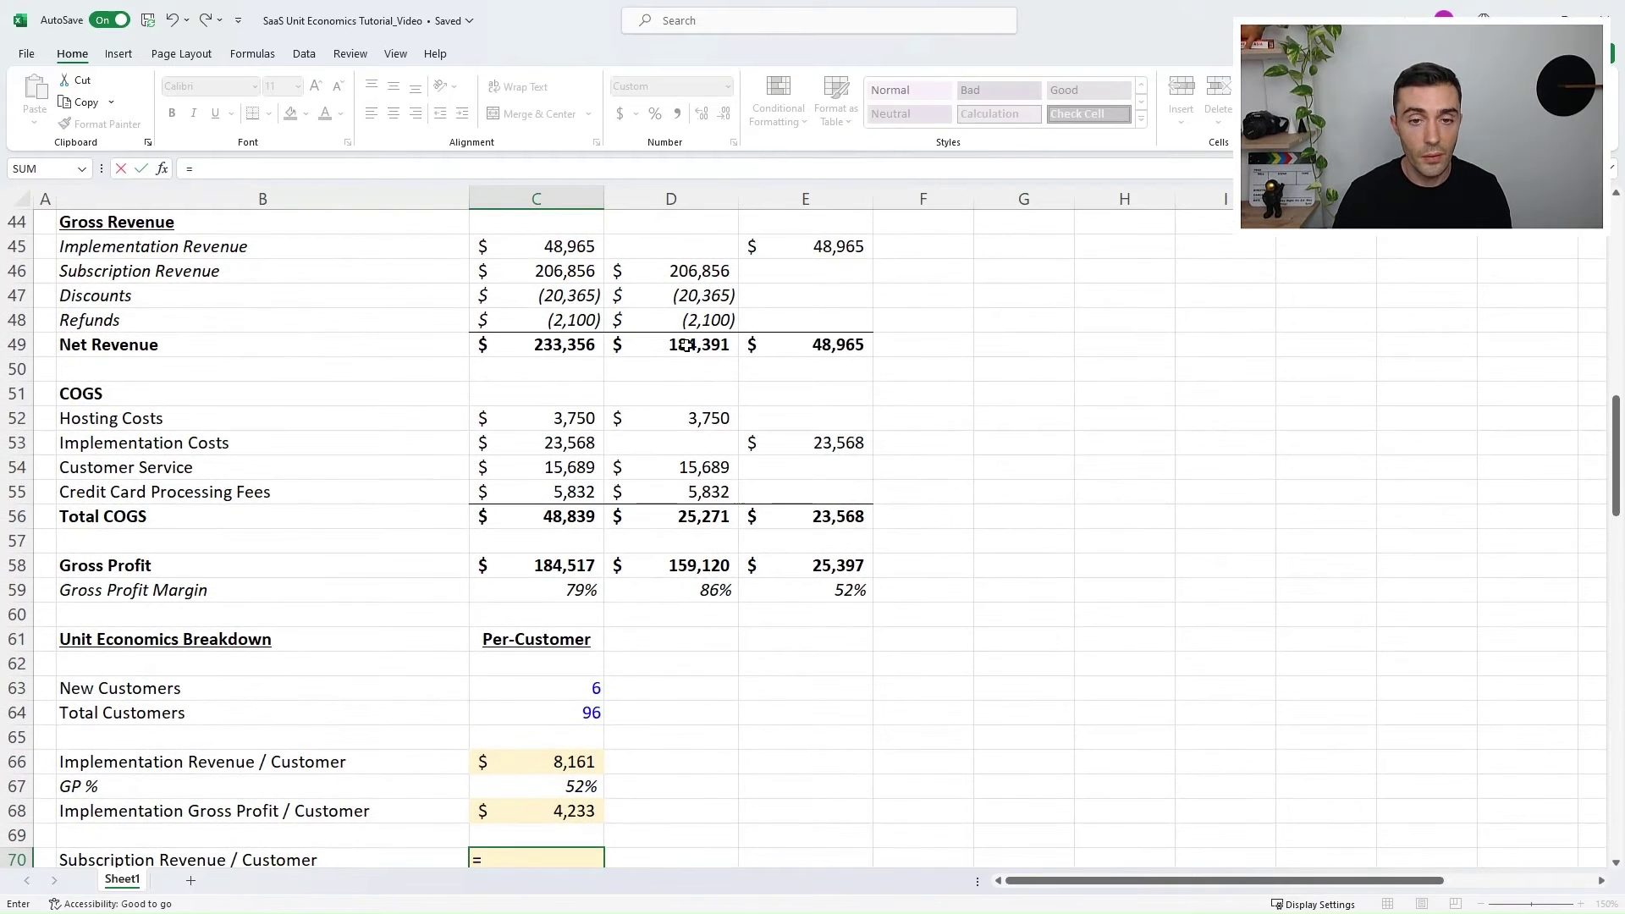
pyautogui.click(685, 344)
pyautogui.write('/')
pyautogui.scroll(-2, 725, 638)
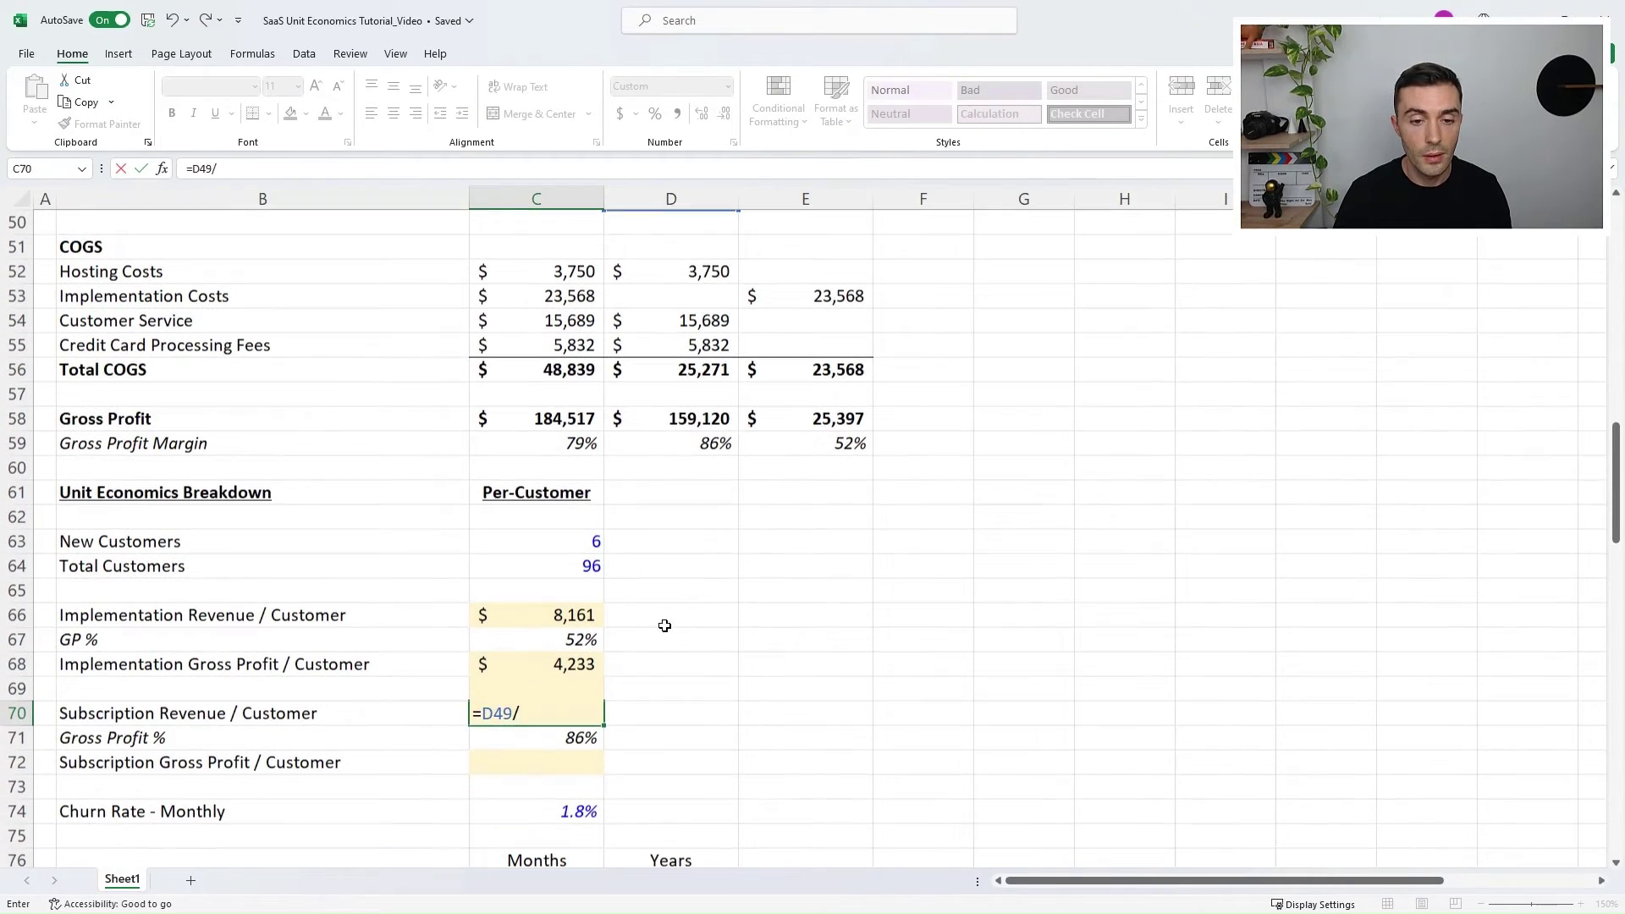
pyautogui.click(589, 573)
pyautogui.press('Return')
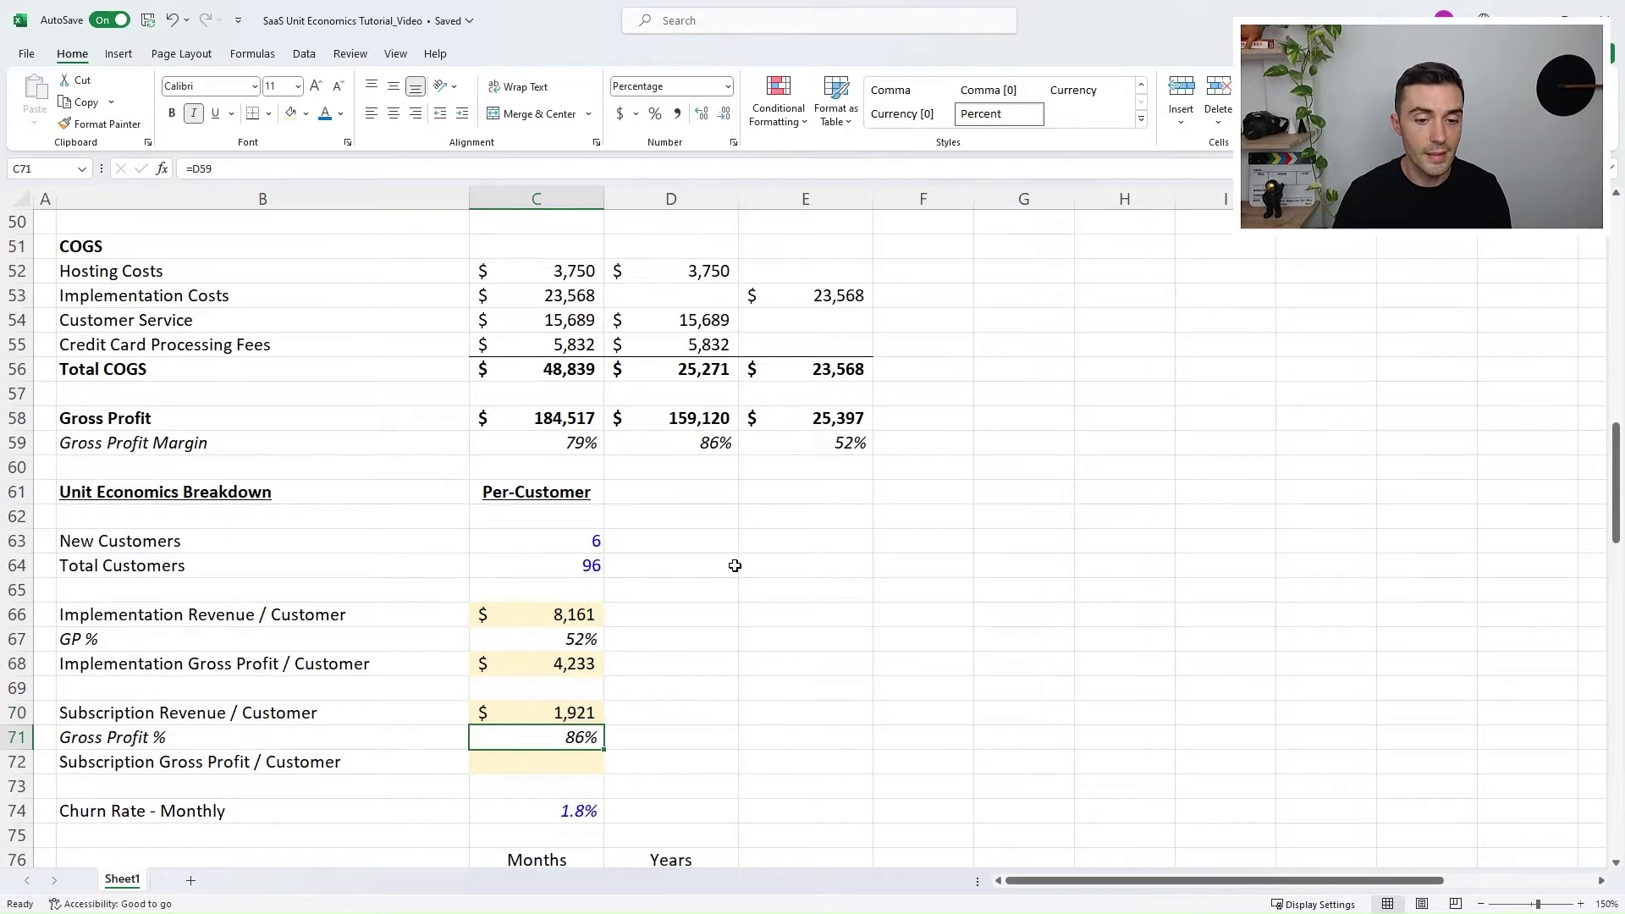
pyautogui.press('Up')
# Step: Calculate Subscription Gross Profit / Customer in C72 by dividing Subscriptions Gross Profit by Total Customers (=D58/C64)
pyautogui.press('Down')
pyautogui.press('Down')
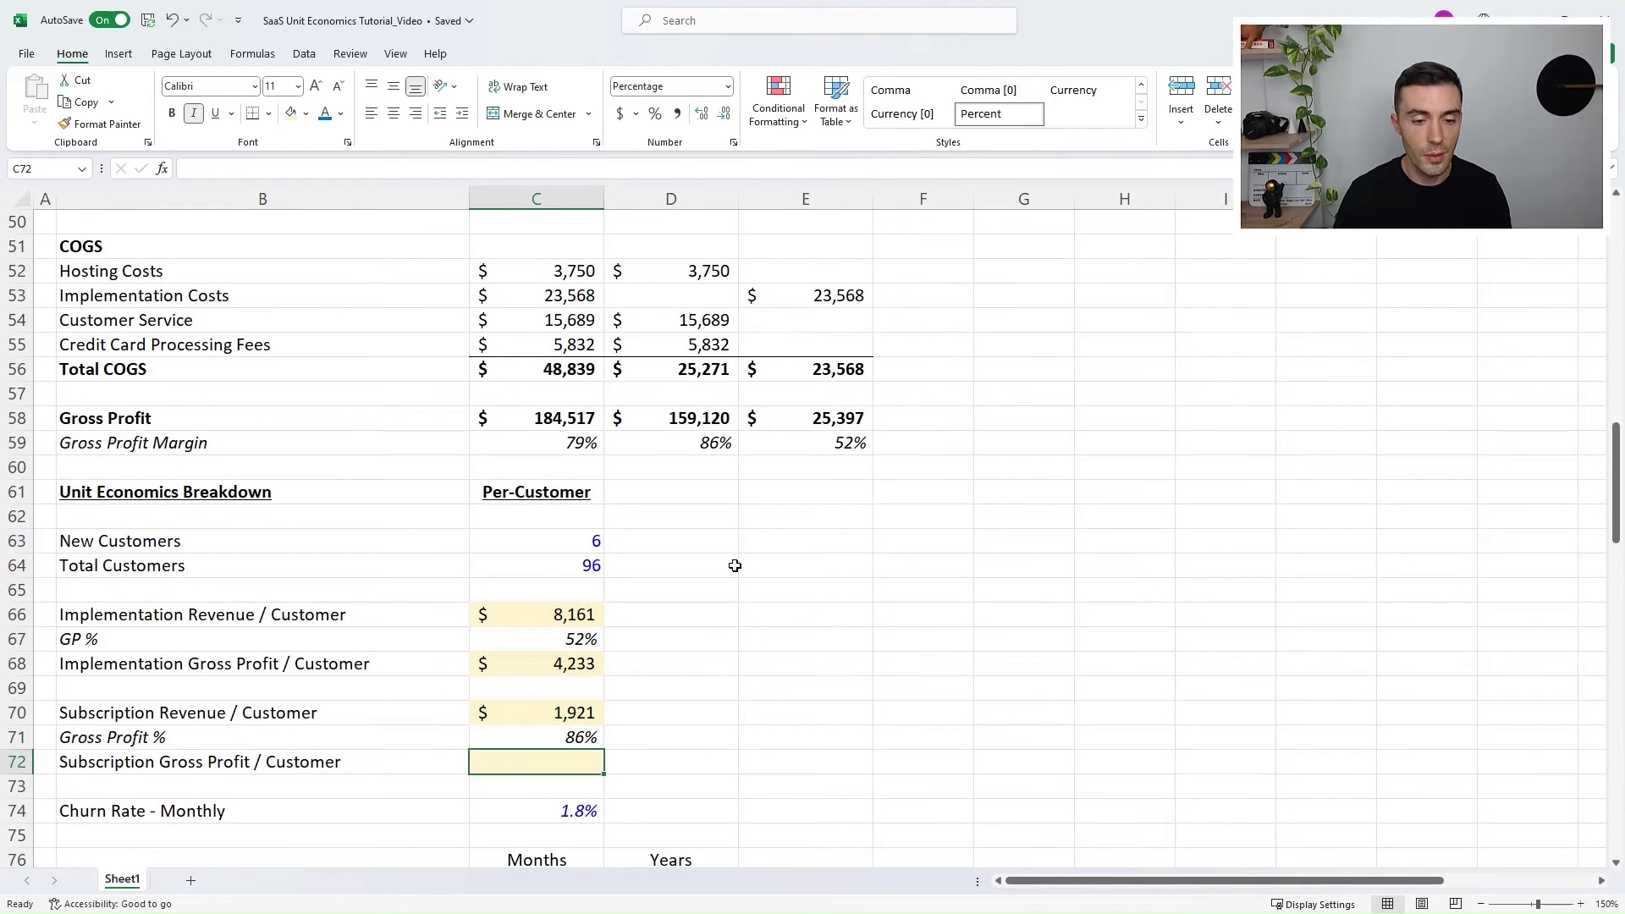
pyautogui.write('=')
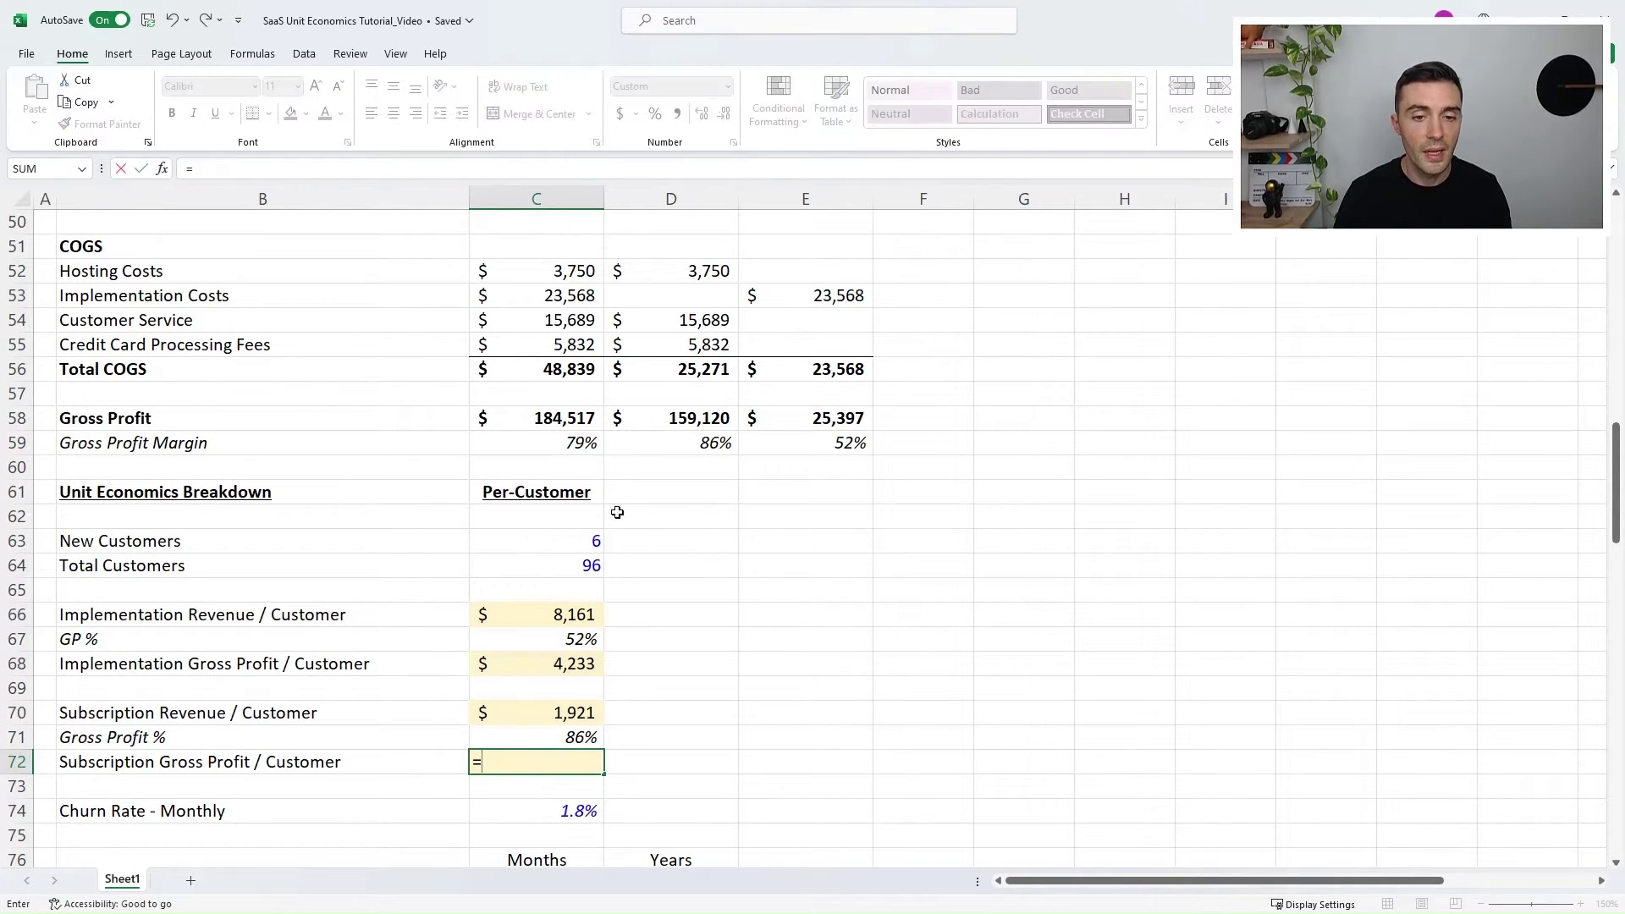
pyautogui.click(686, 418)
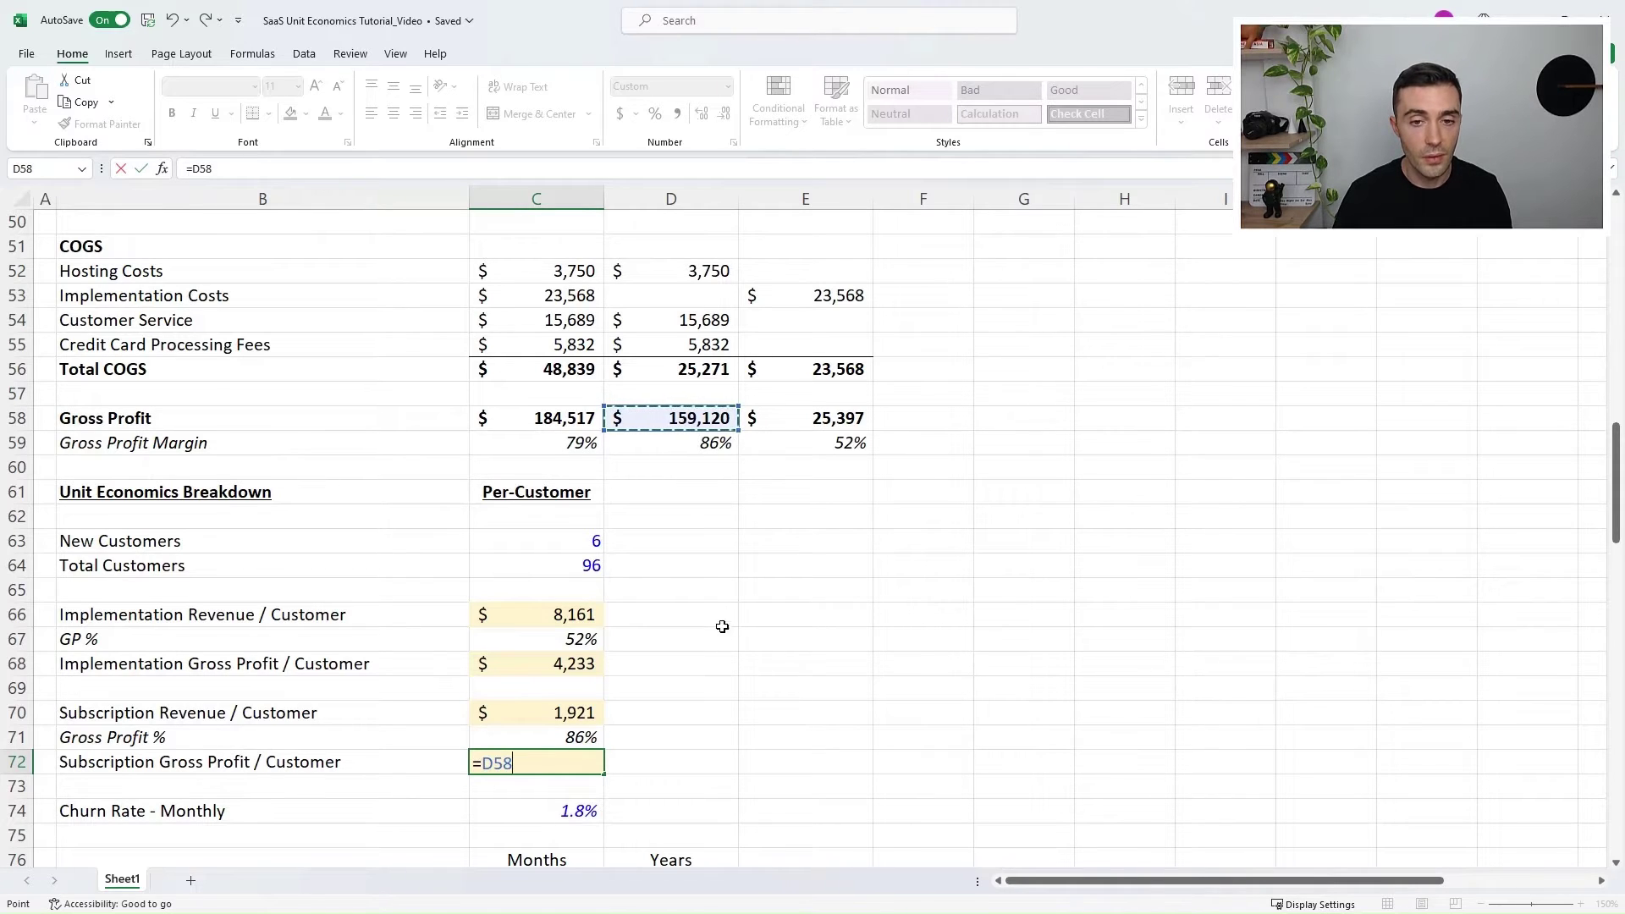
pyautogui.write('/')
pyautogui.click(582, 565)
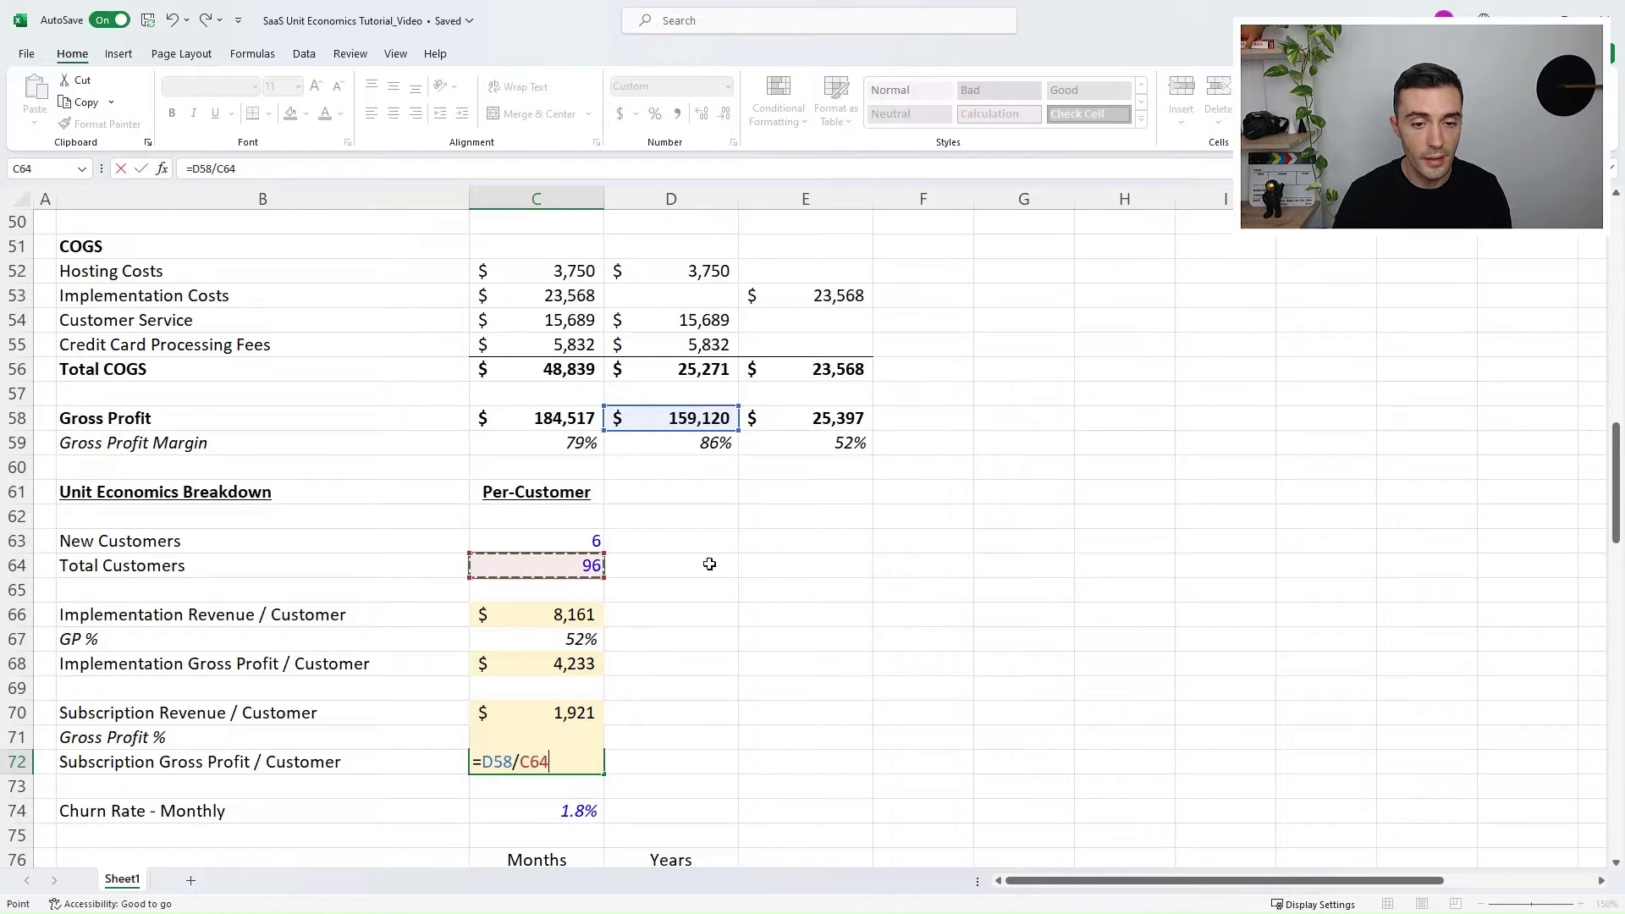
pyautogui.press('Return')
pyautogui.press('Up')
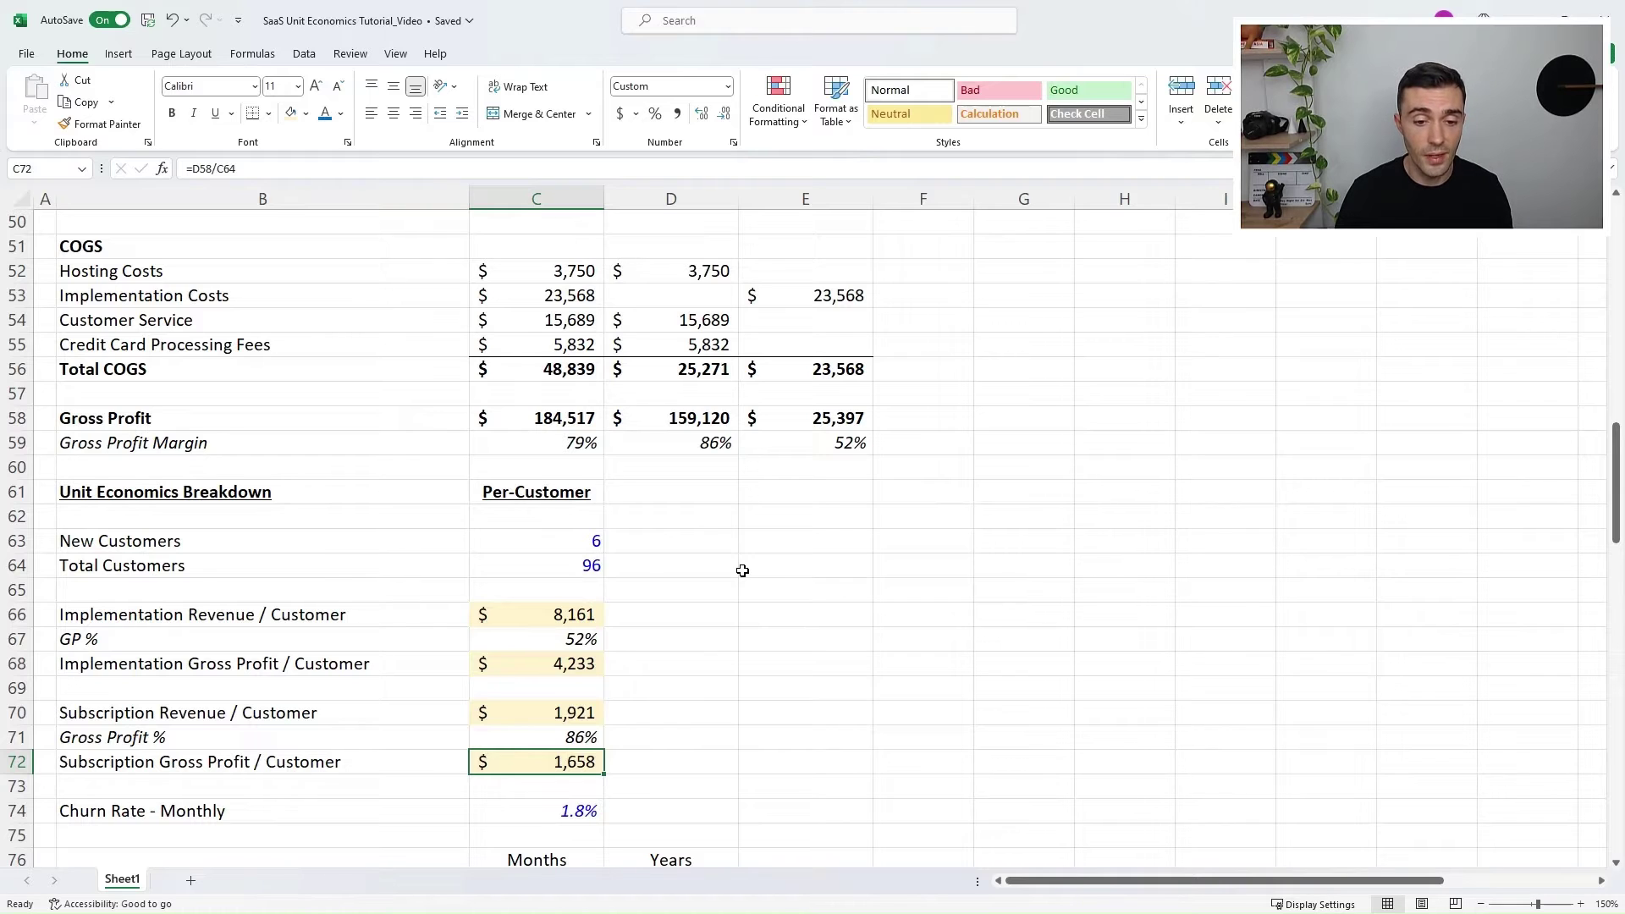
# Step: Review the average monthly revenue, gross profit and customer lifetime entries in the list of per-customer unit economics metrics
pyautogui.scroll(-1, 742, 570)
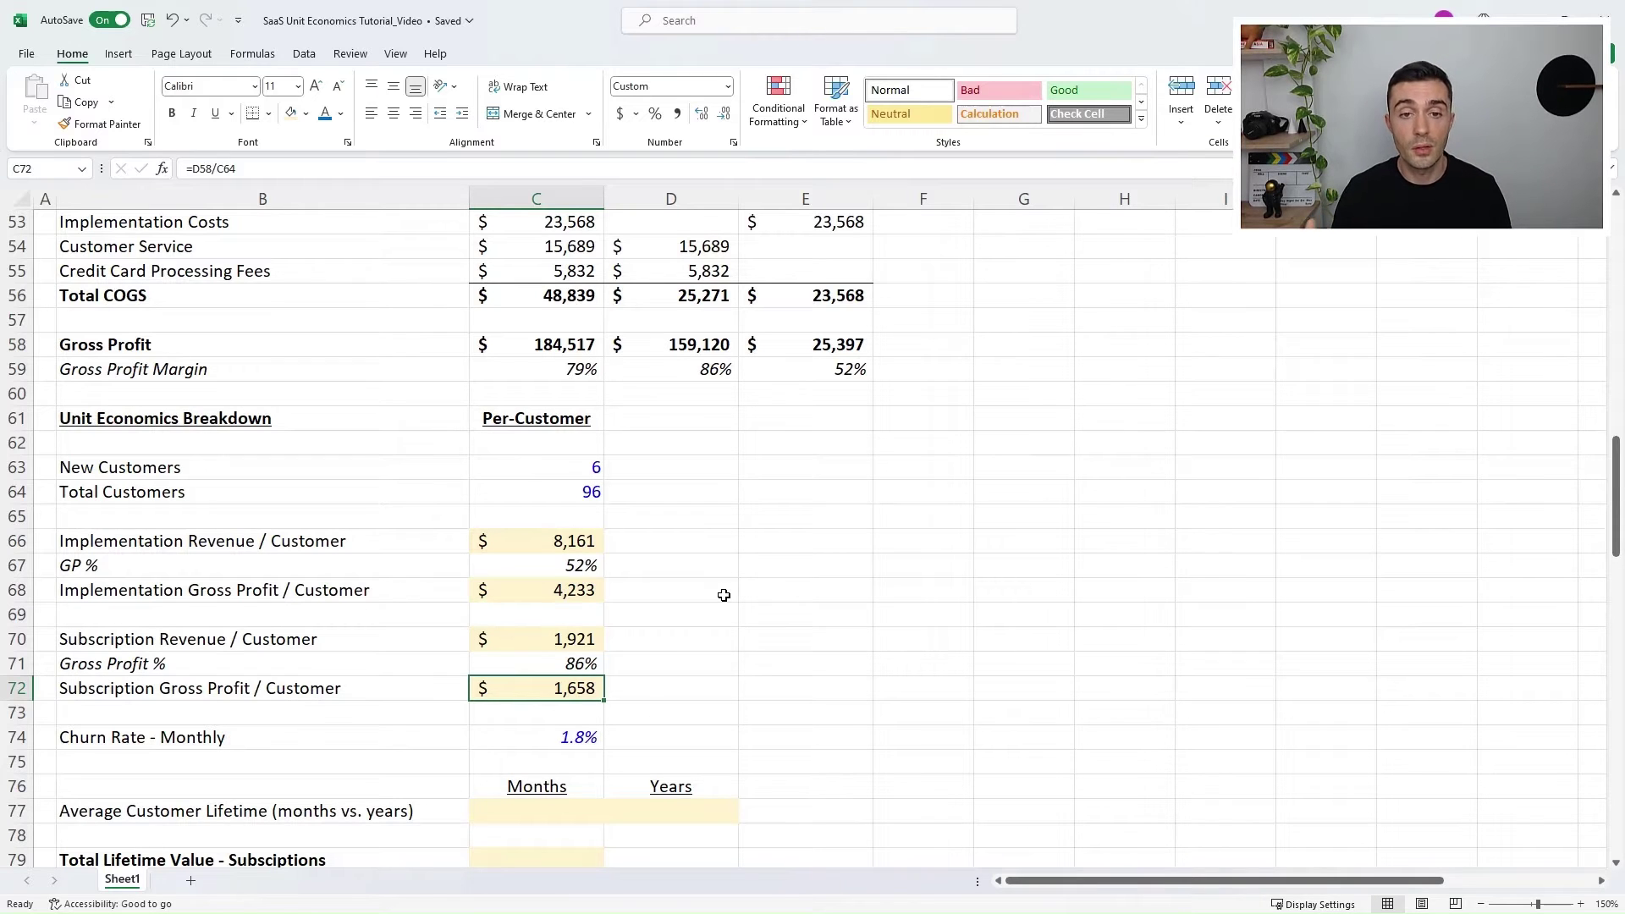
pyautogui.scroll(10, 723, 595)
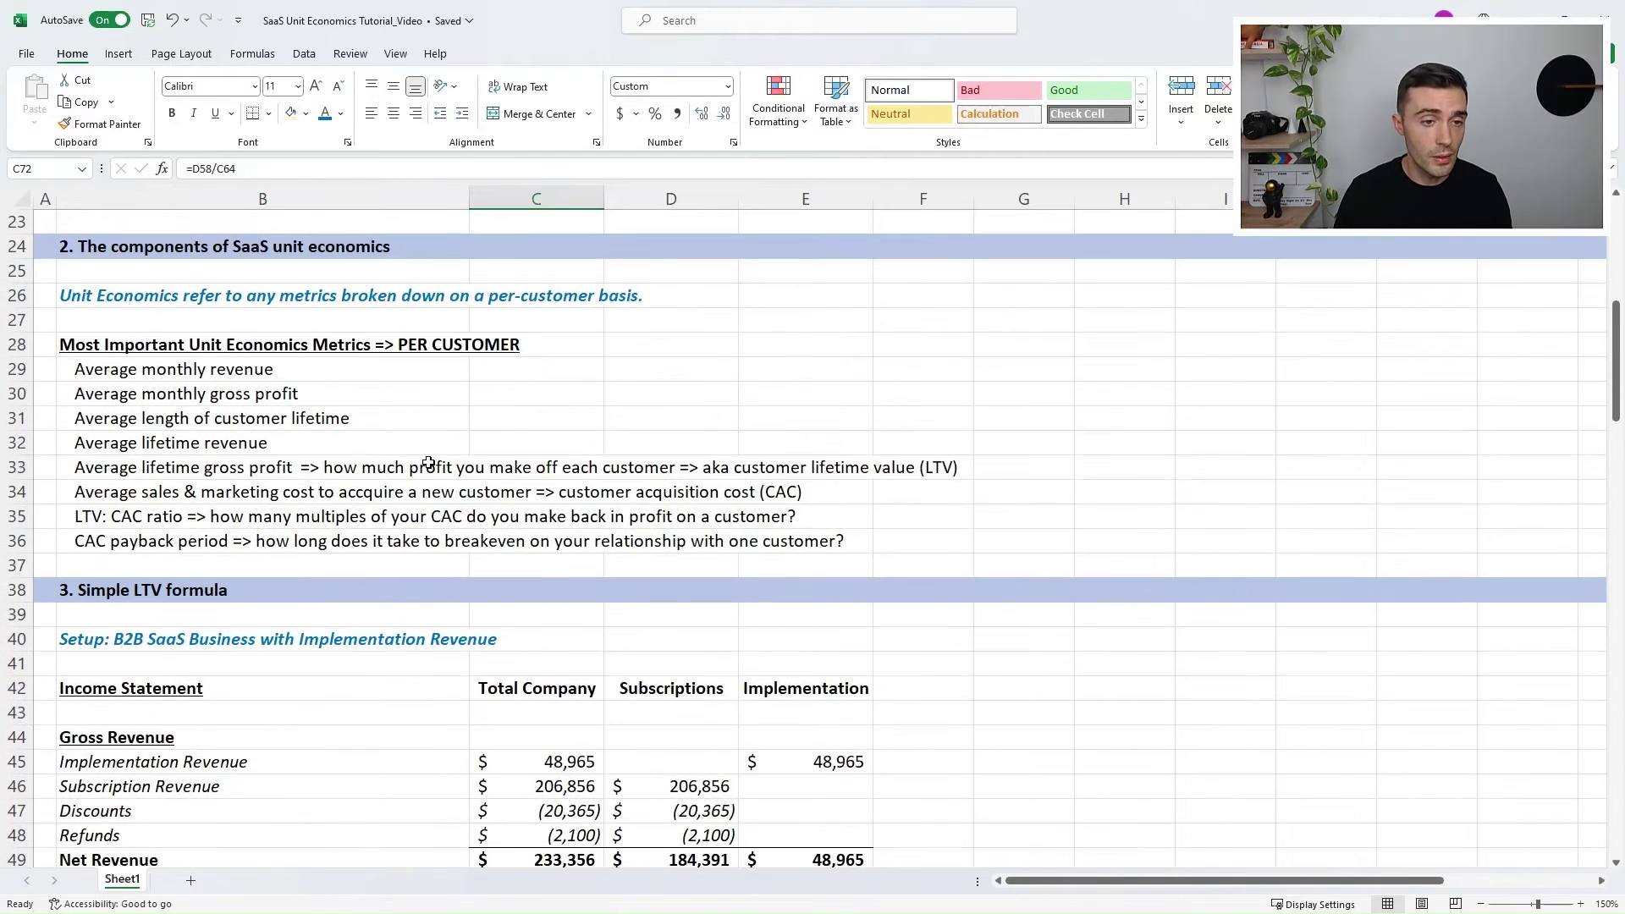
pyautogui.moveTo(220, 369); pyautogui.dragTo(222, 393)
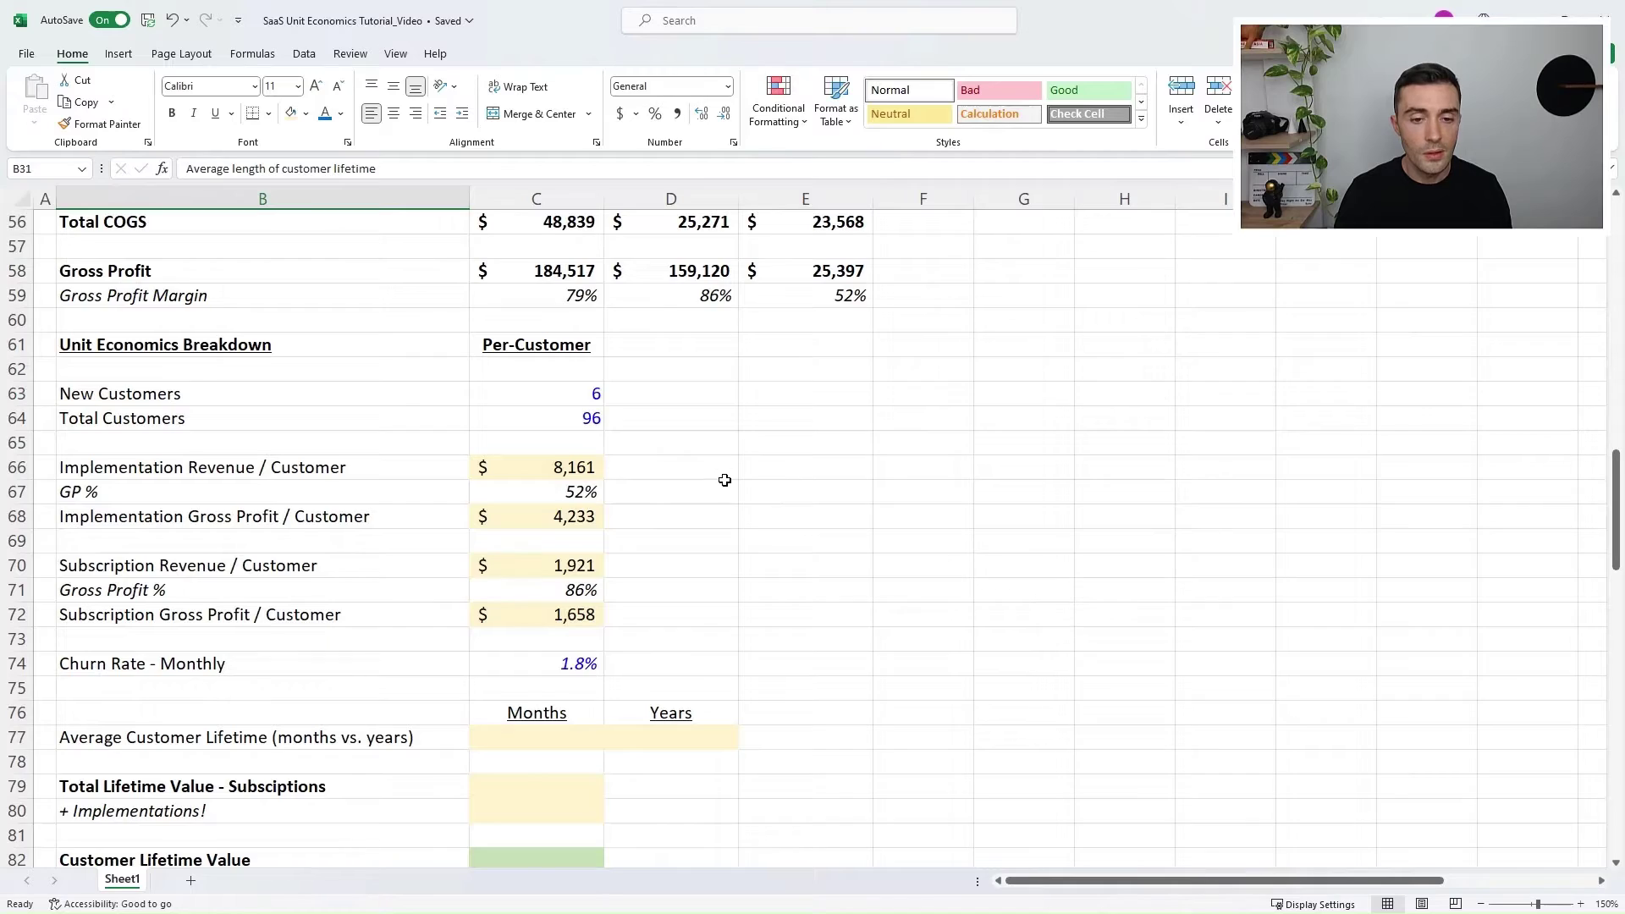
# Step: Examine the monthly churn rate input in C74 above the Average Customer Lifetime rows
pyautogui.scroll(-1, 724, 479)
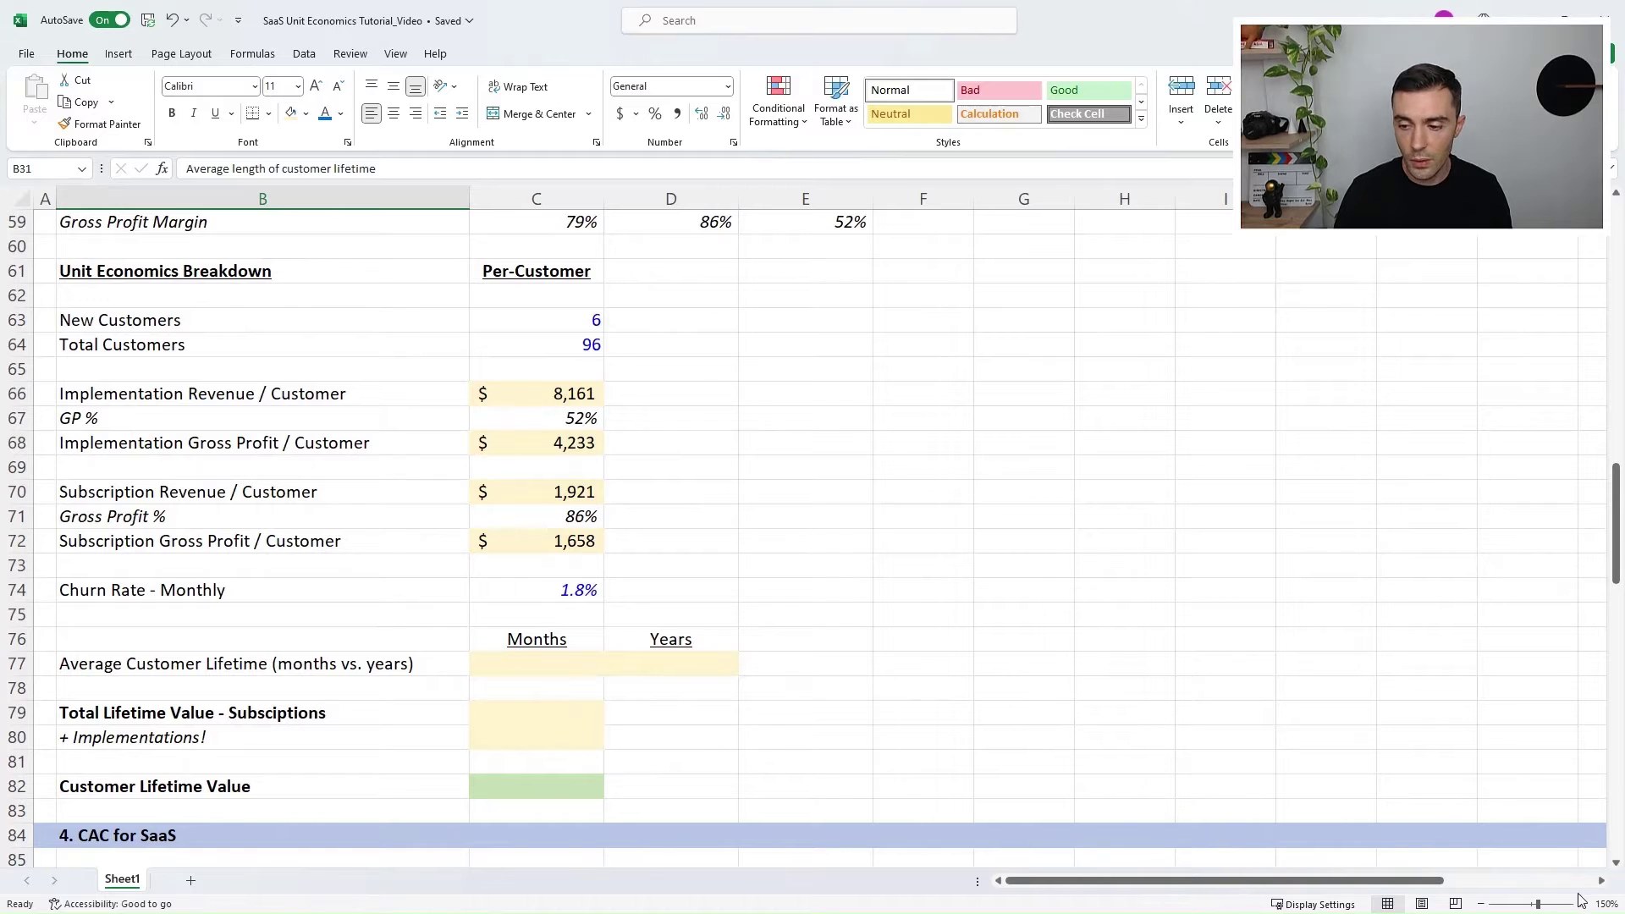
pyautogui.click(1581, 907)
pyautogui.scroll(-2, 435, 569)
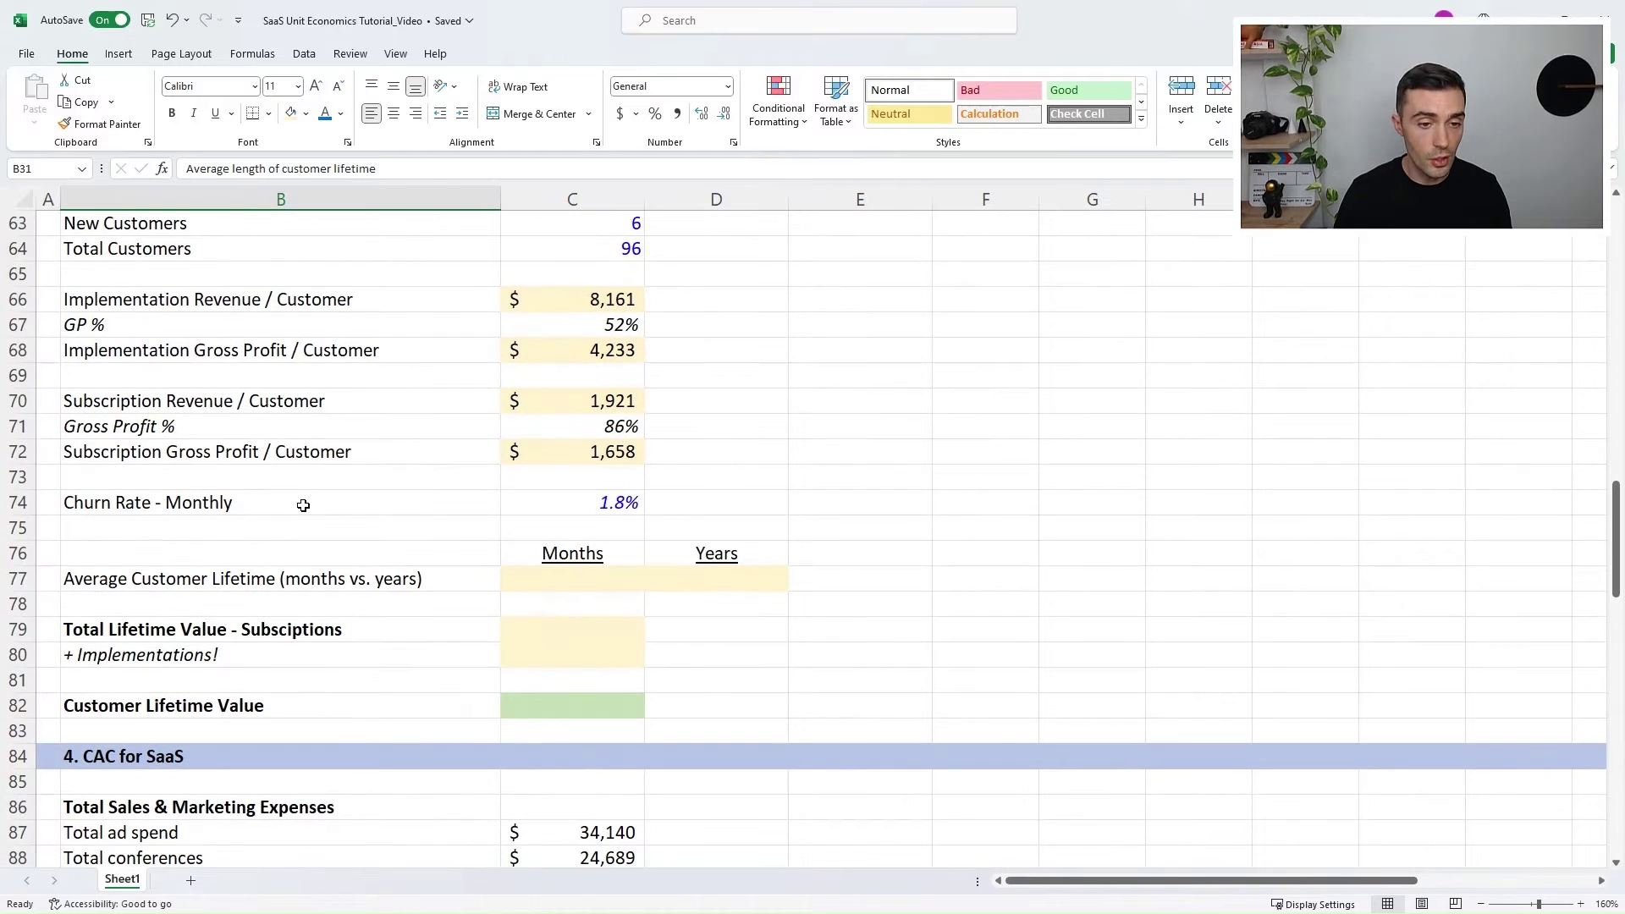
pyautogui.click(301, 504)
pyautogui.click(586, 509)
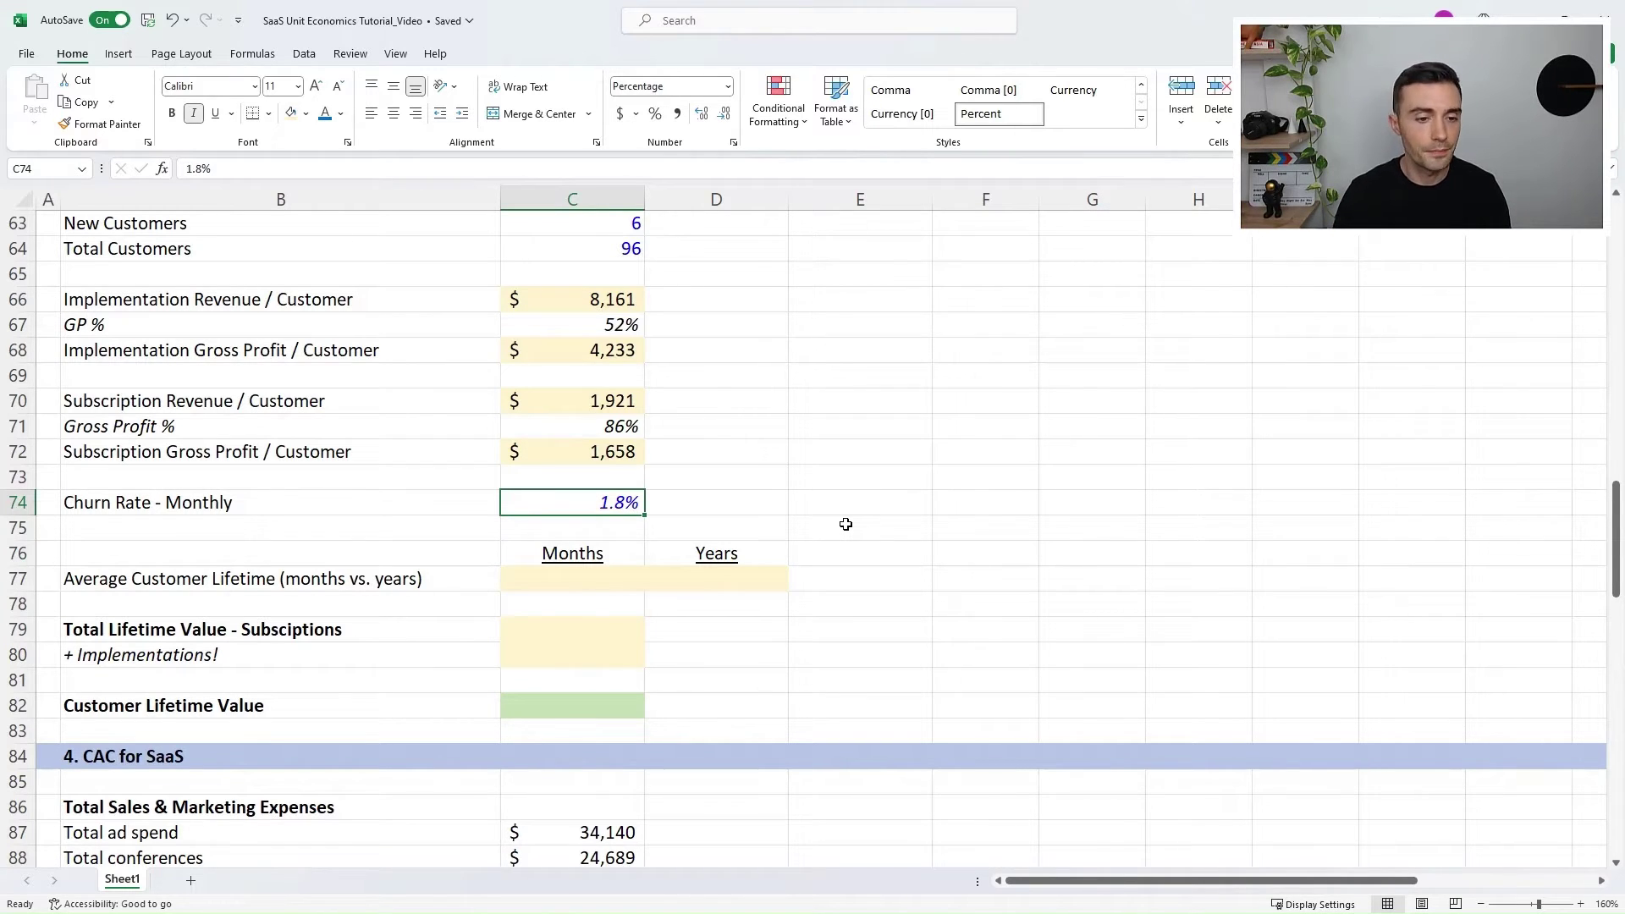
# Step: Calculate the Average Customer Lifetime in months in C77 as one divided by the monthly churn rate (=1/C74), formatted without decimals
pyautogui.click(563, 576)
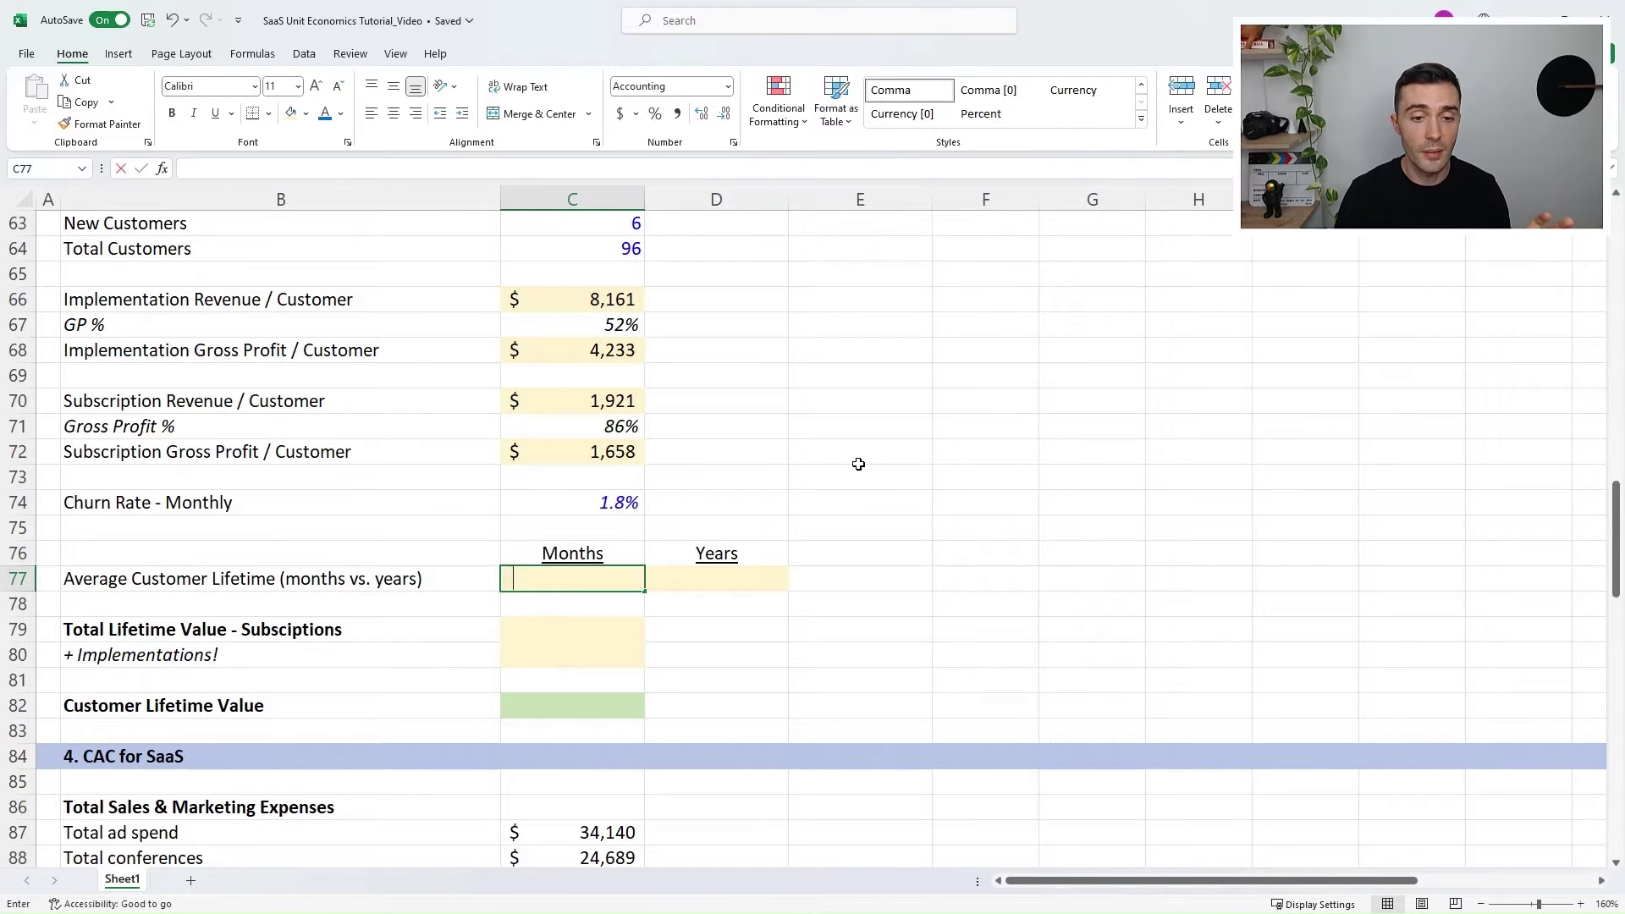
pyautogui.write('=')
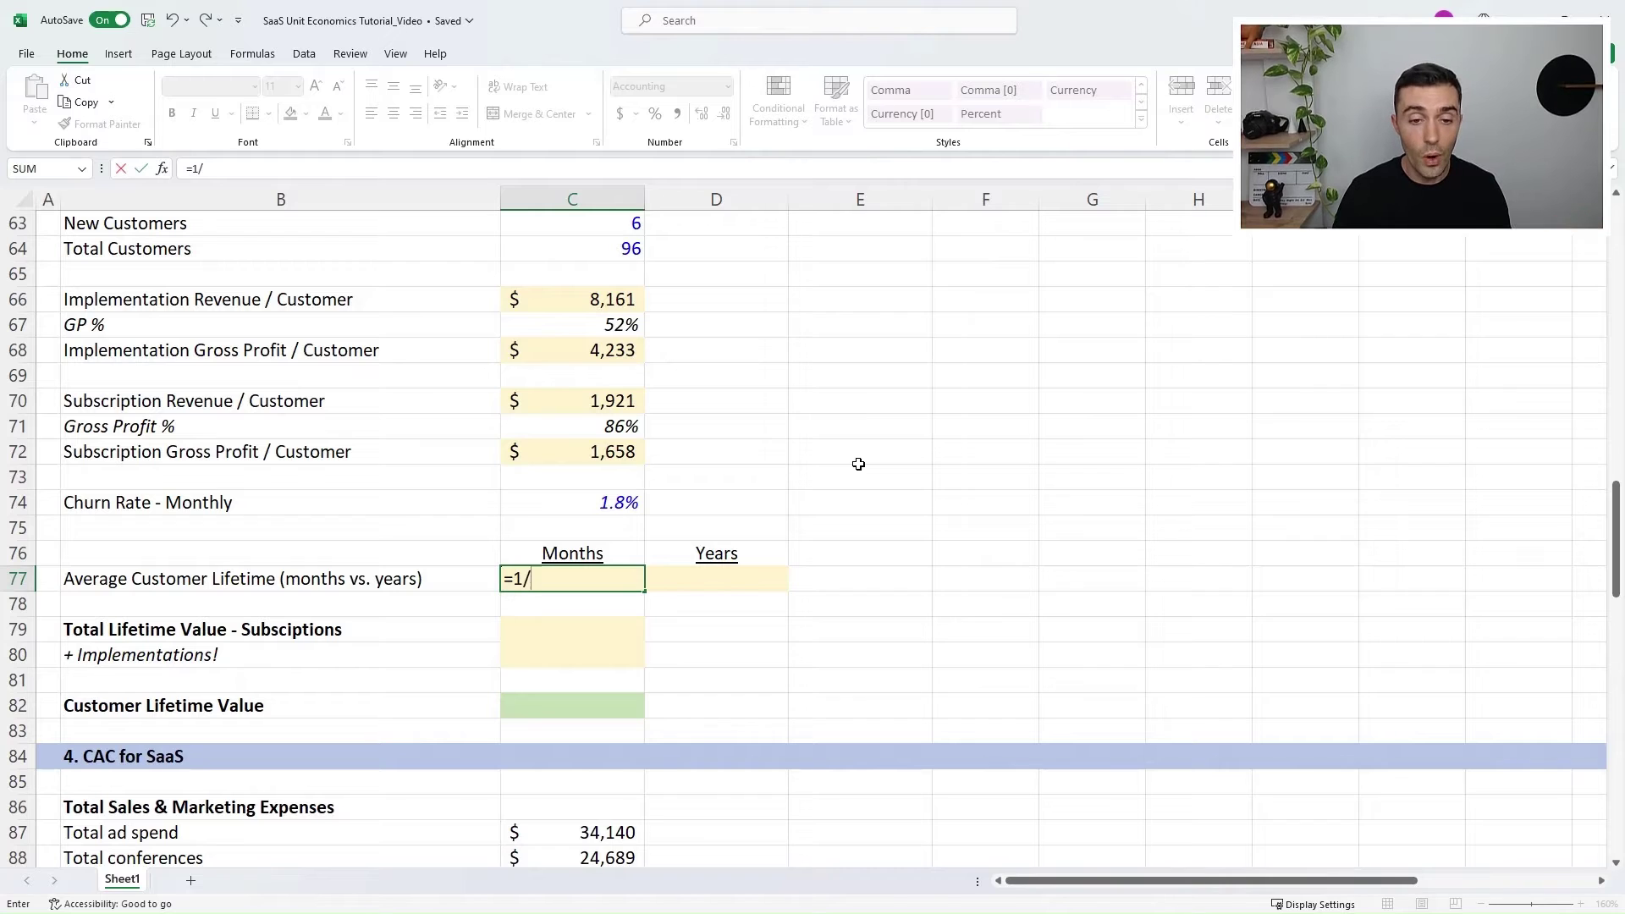
pyautogui.write('1/')
pyautogui.press('Up')
pyautogui.press('Up')
pyautogui.press('Up')
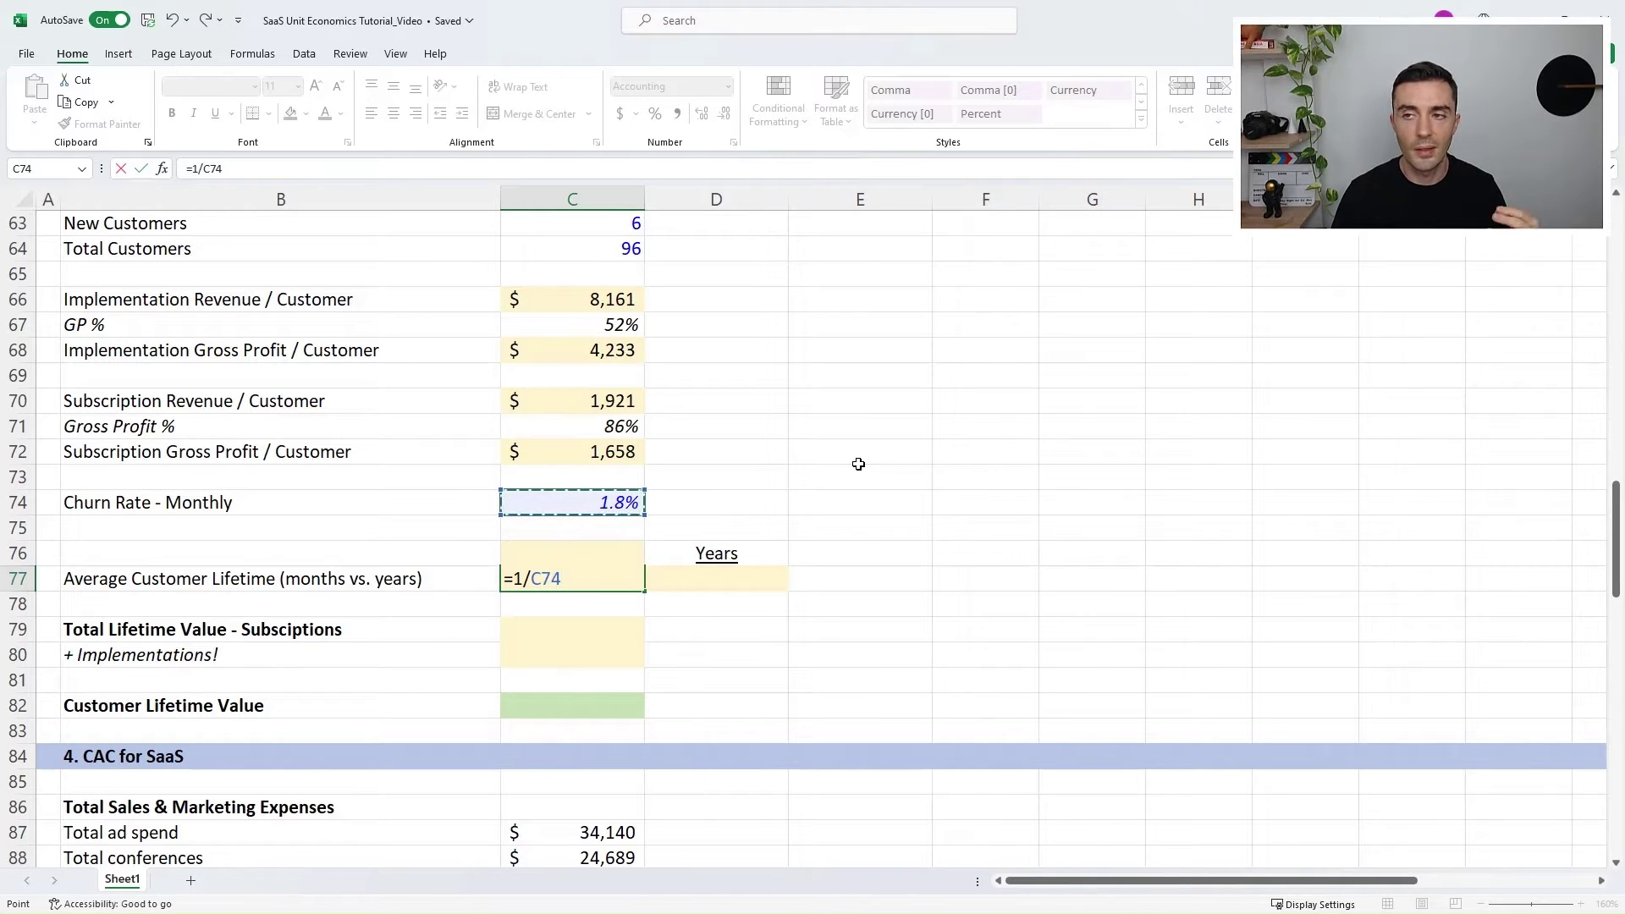
pyautogui.hotkey('ctrl', 'Return')
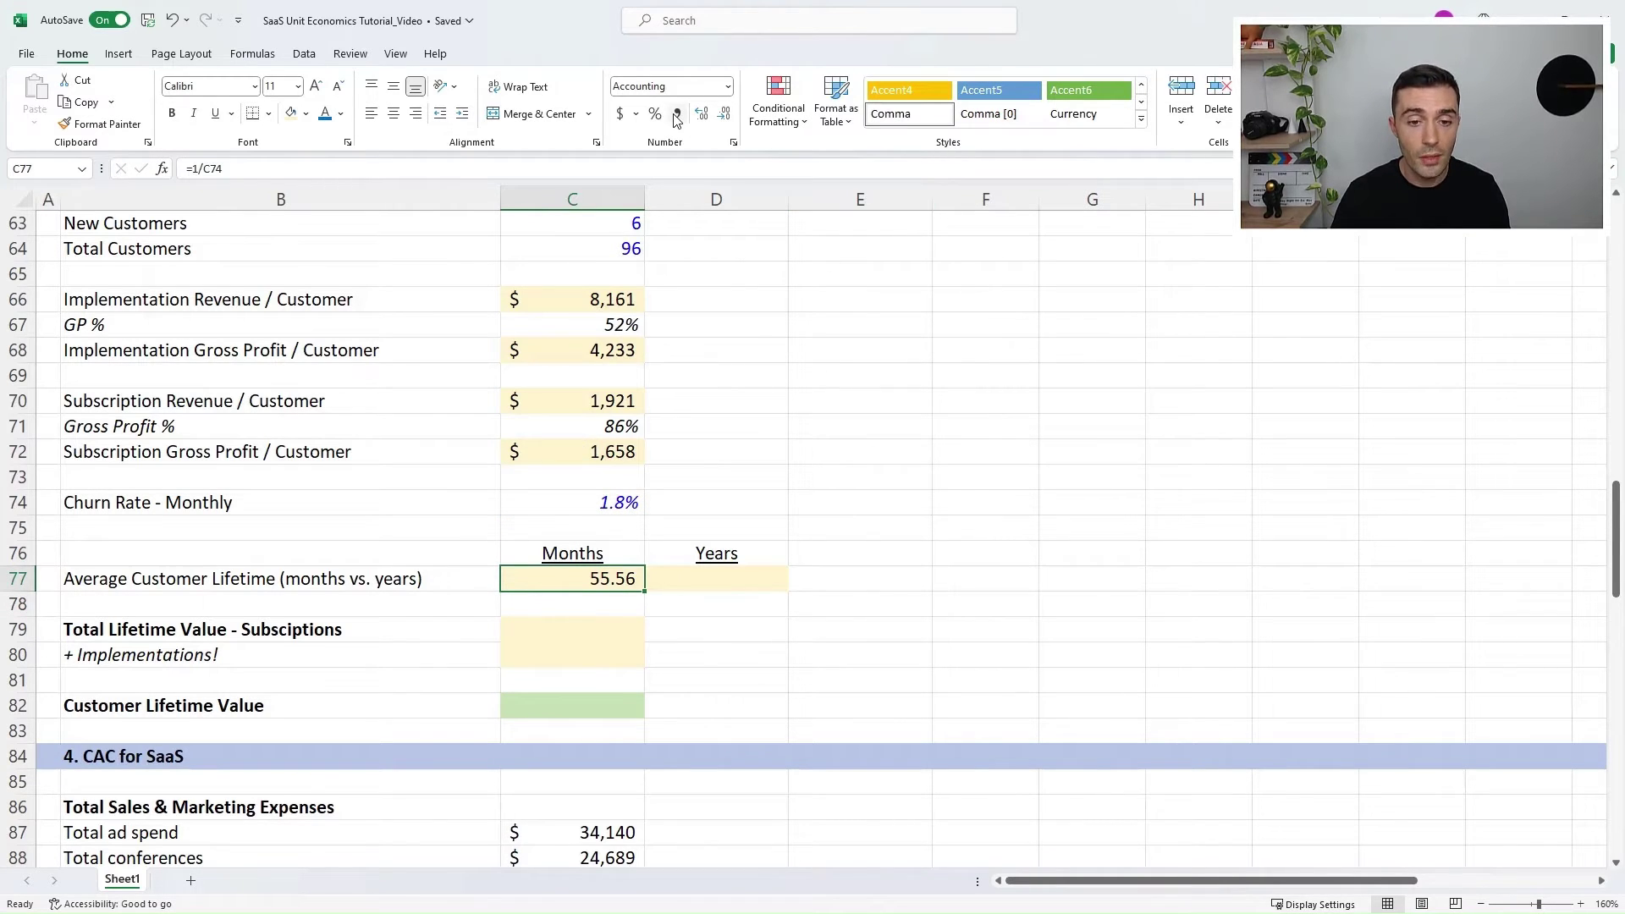
pyautogui.click(724, 113)
pyautogui.click(724, 114)
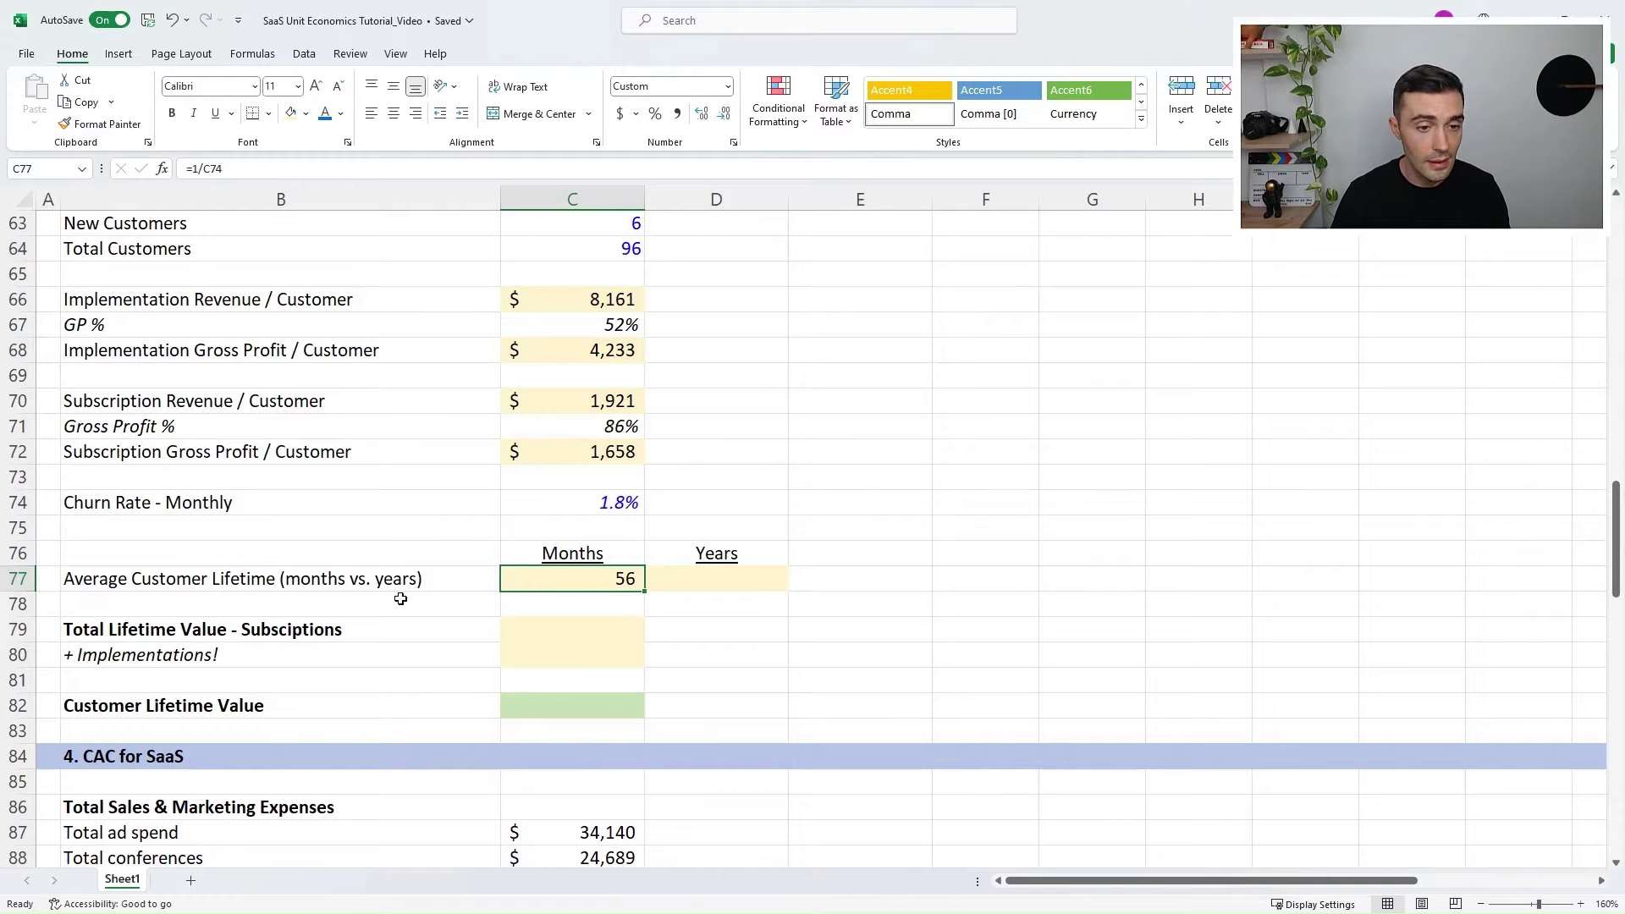
# Step: Convert the Average Customer Lifetime to years in D77 by dividing the months by 12 (=C77/12), formatted to one decimal
pyautogui.click(365, 584)
pyautogui.click(541, 586)
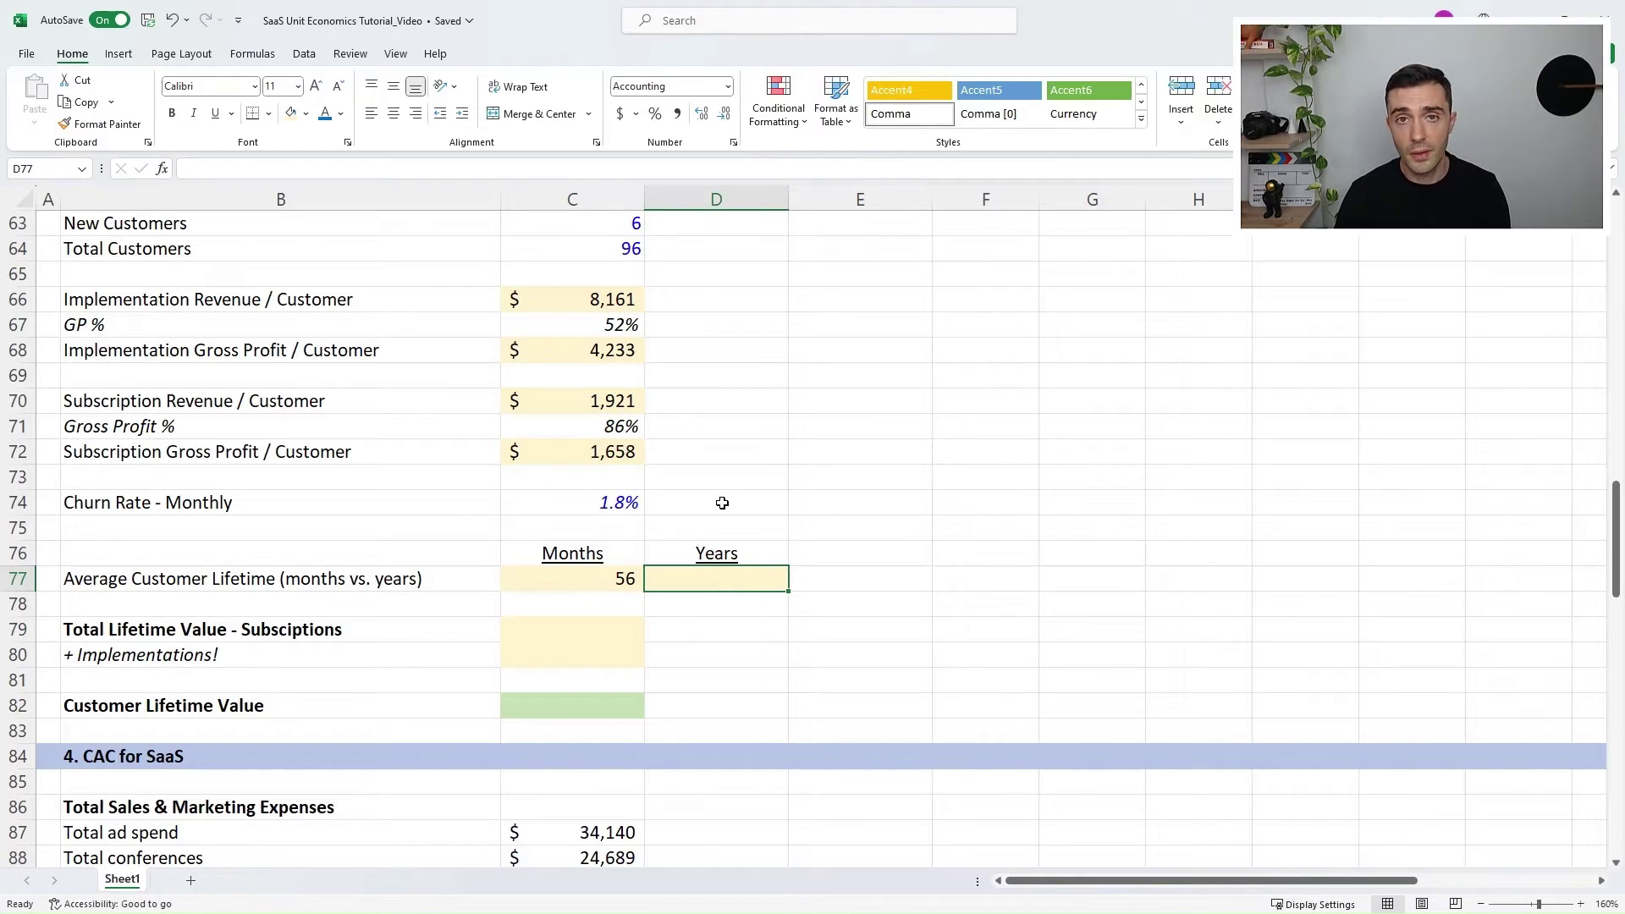
pyautogui.write('=C77/12')
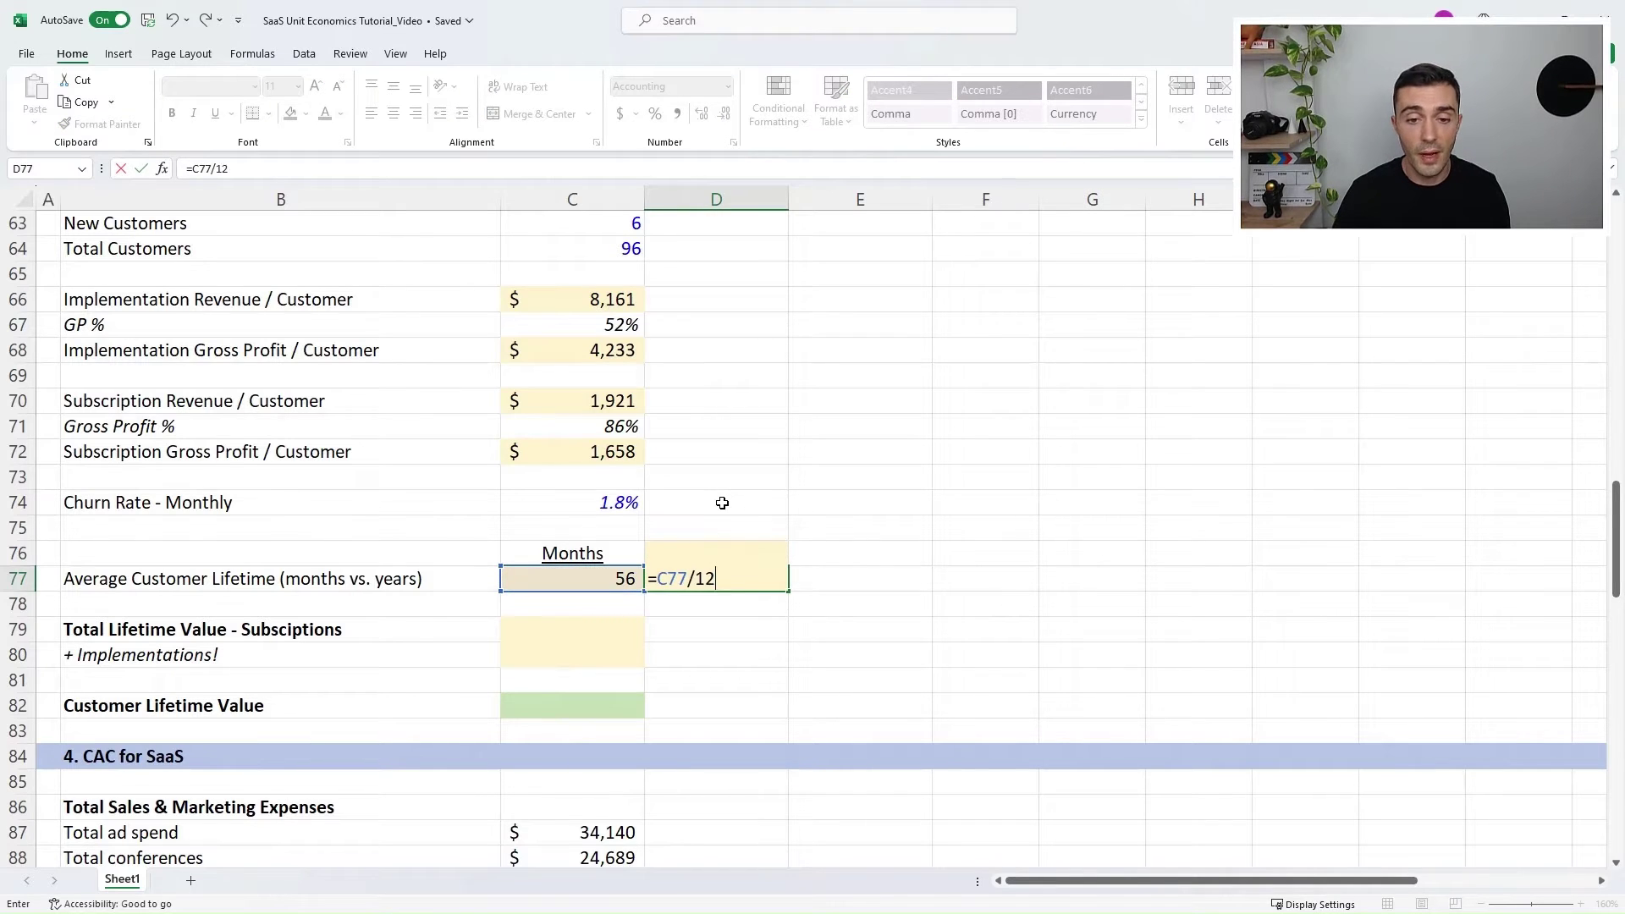
pyautogui.press('Return')
pyautogui.press('Up')
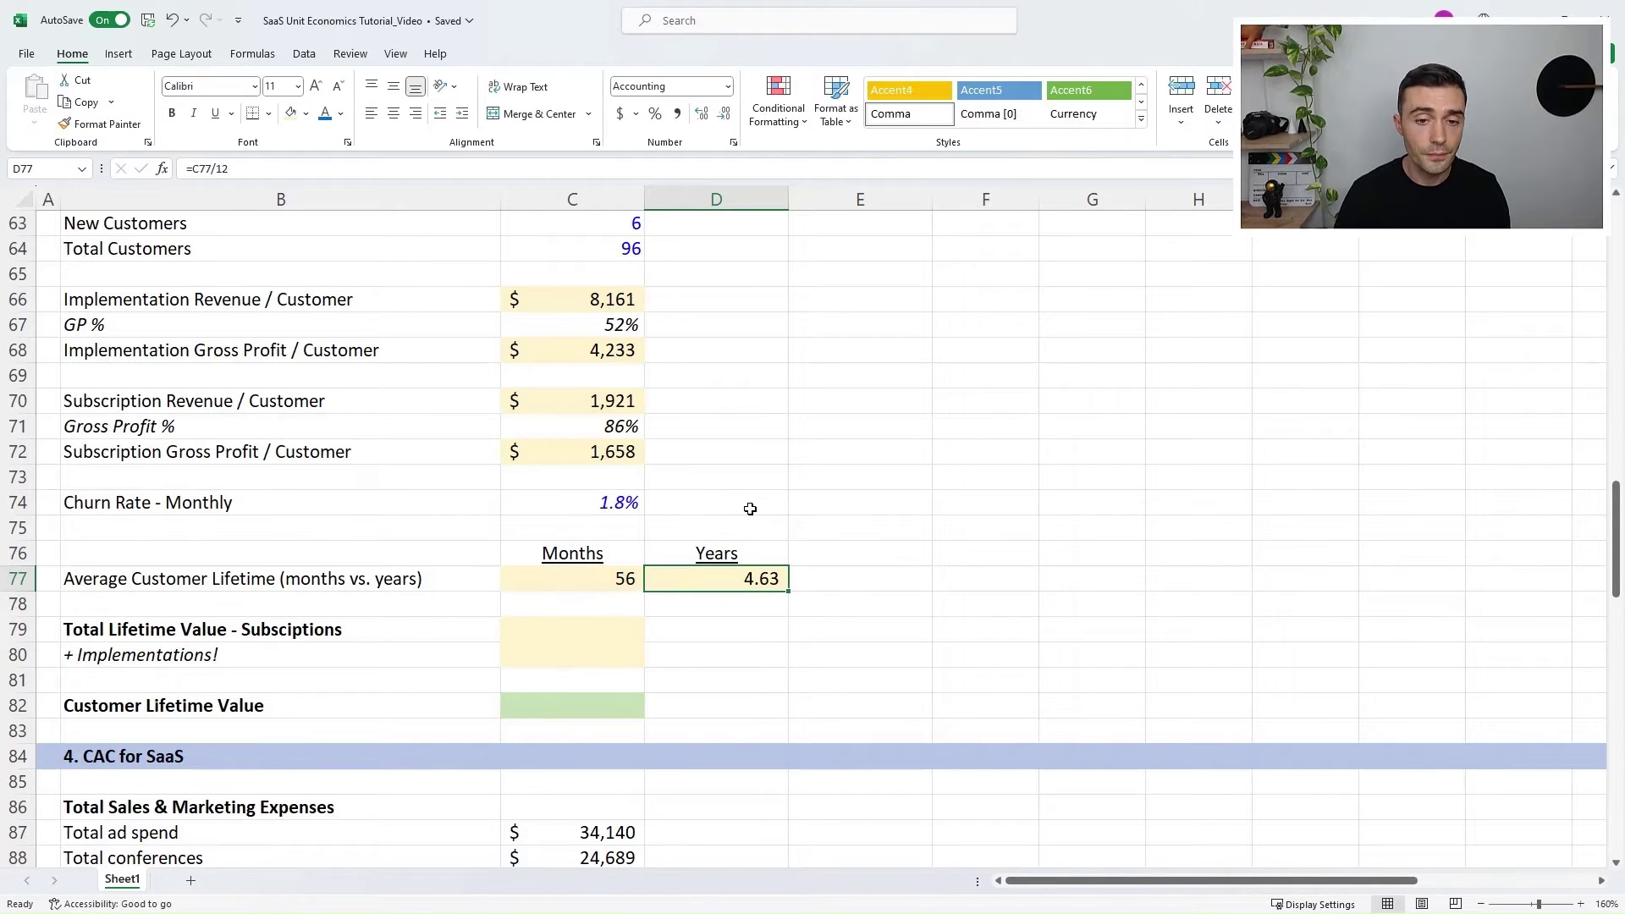
pyautogui.click(592, 503)
pyautogui.click(725, 587)
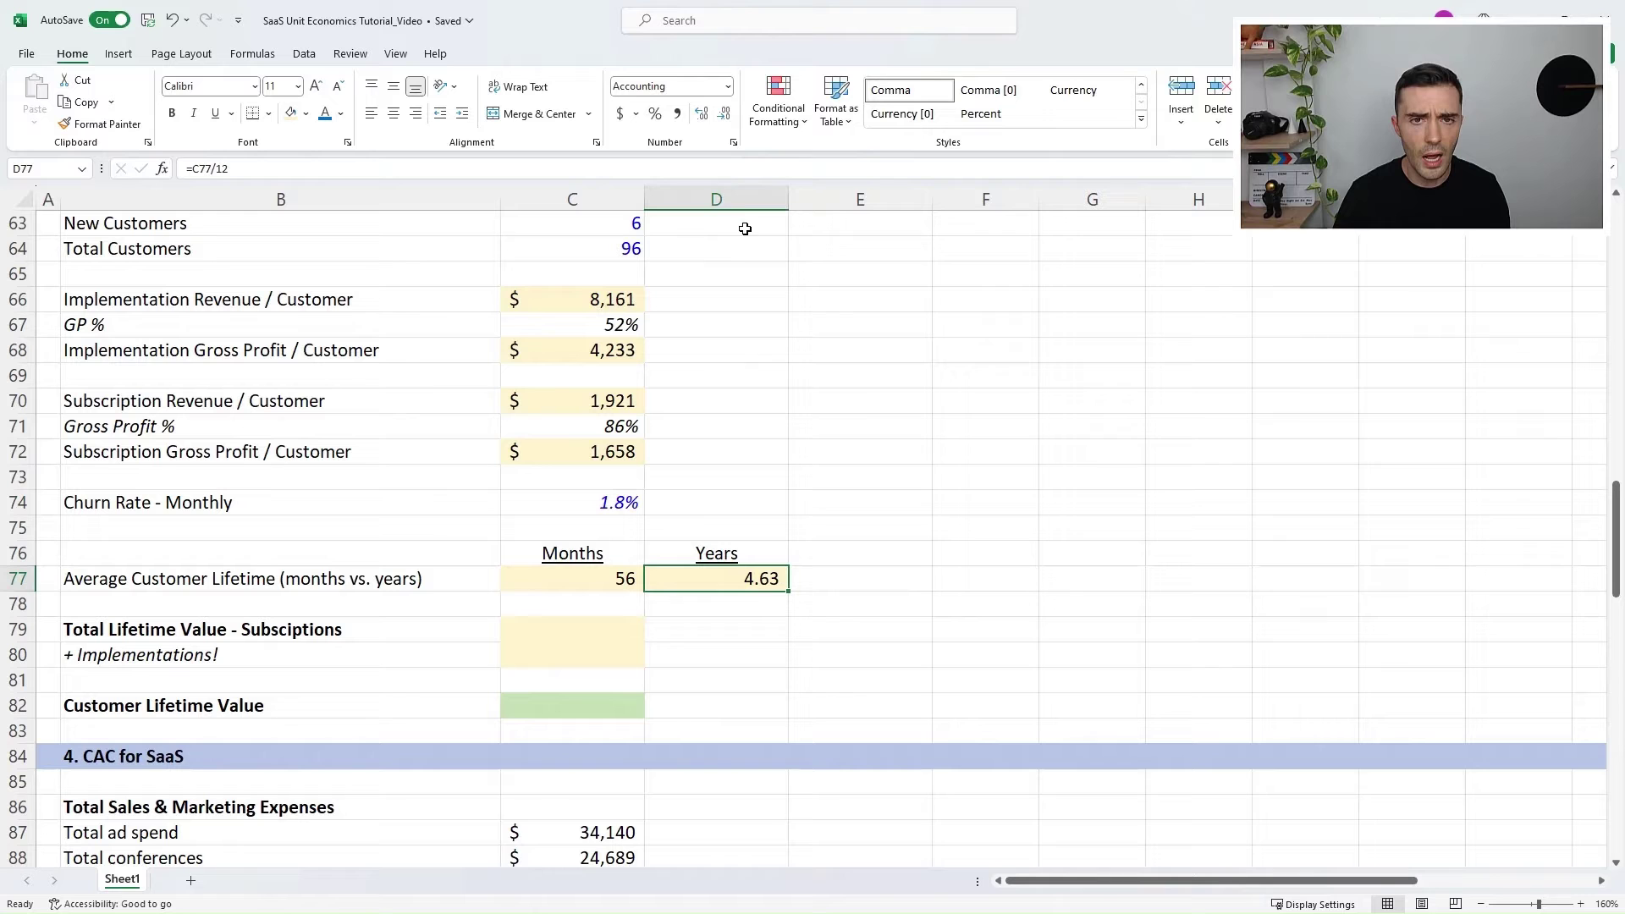
pyautogui.click(723, 113)
# Step: Calculate the subscriptions' Total Lifetime Value in C79 by multiplying Subscription Gross Profit / Customer by the lifetime in months (=C72*C77)
pyautogui.click(611, 503)
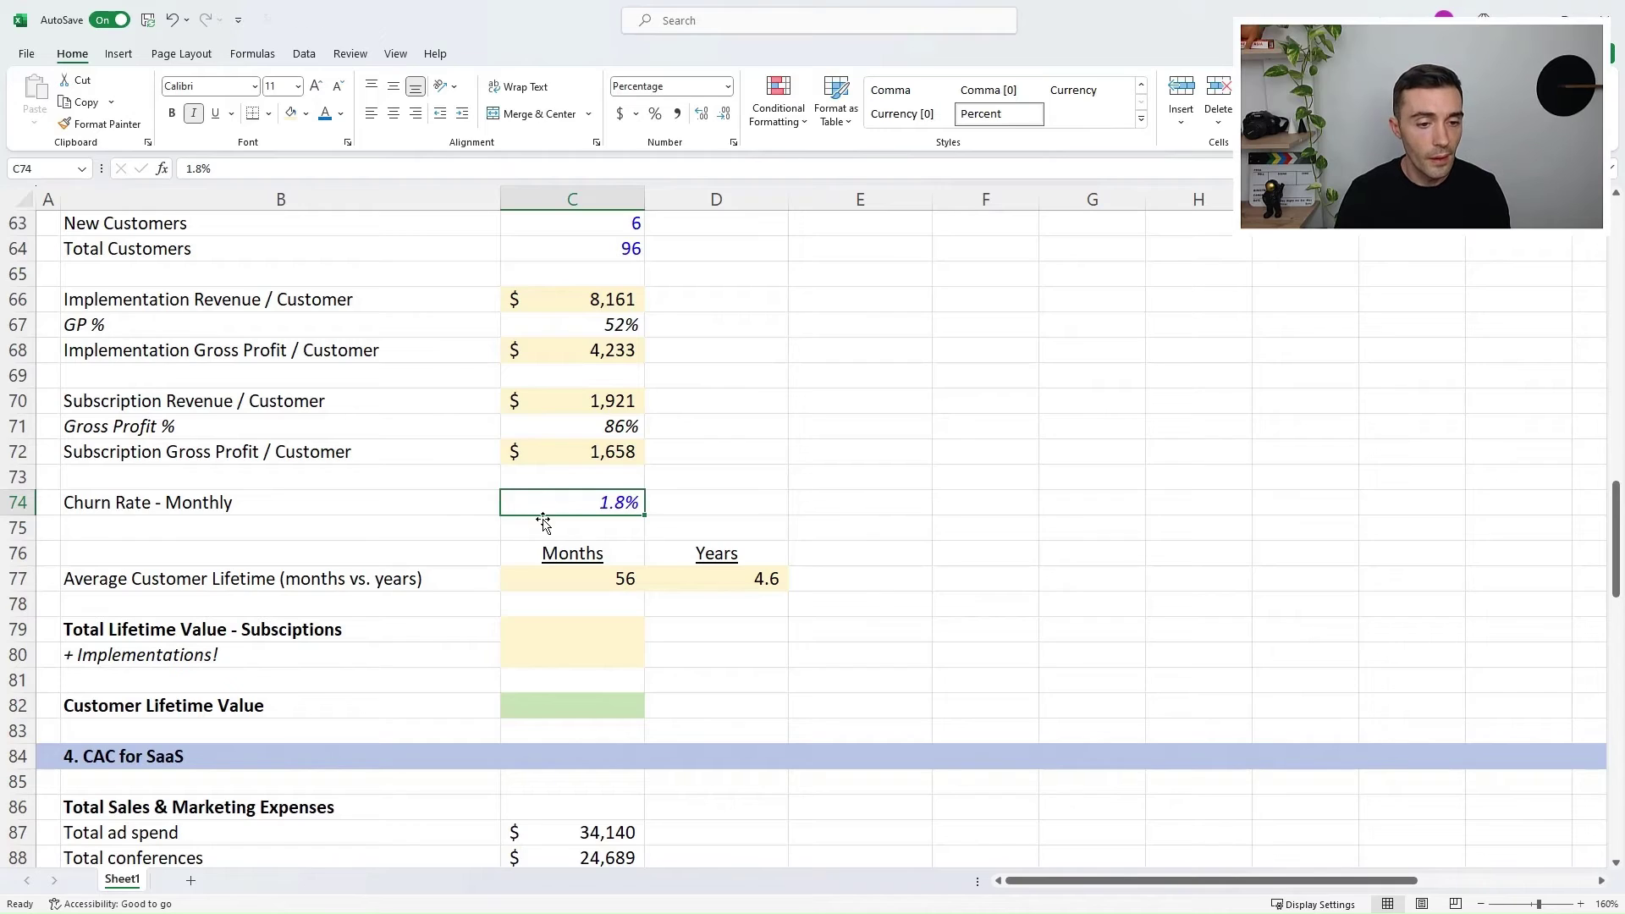
pyautogui.click(562, 630)
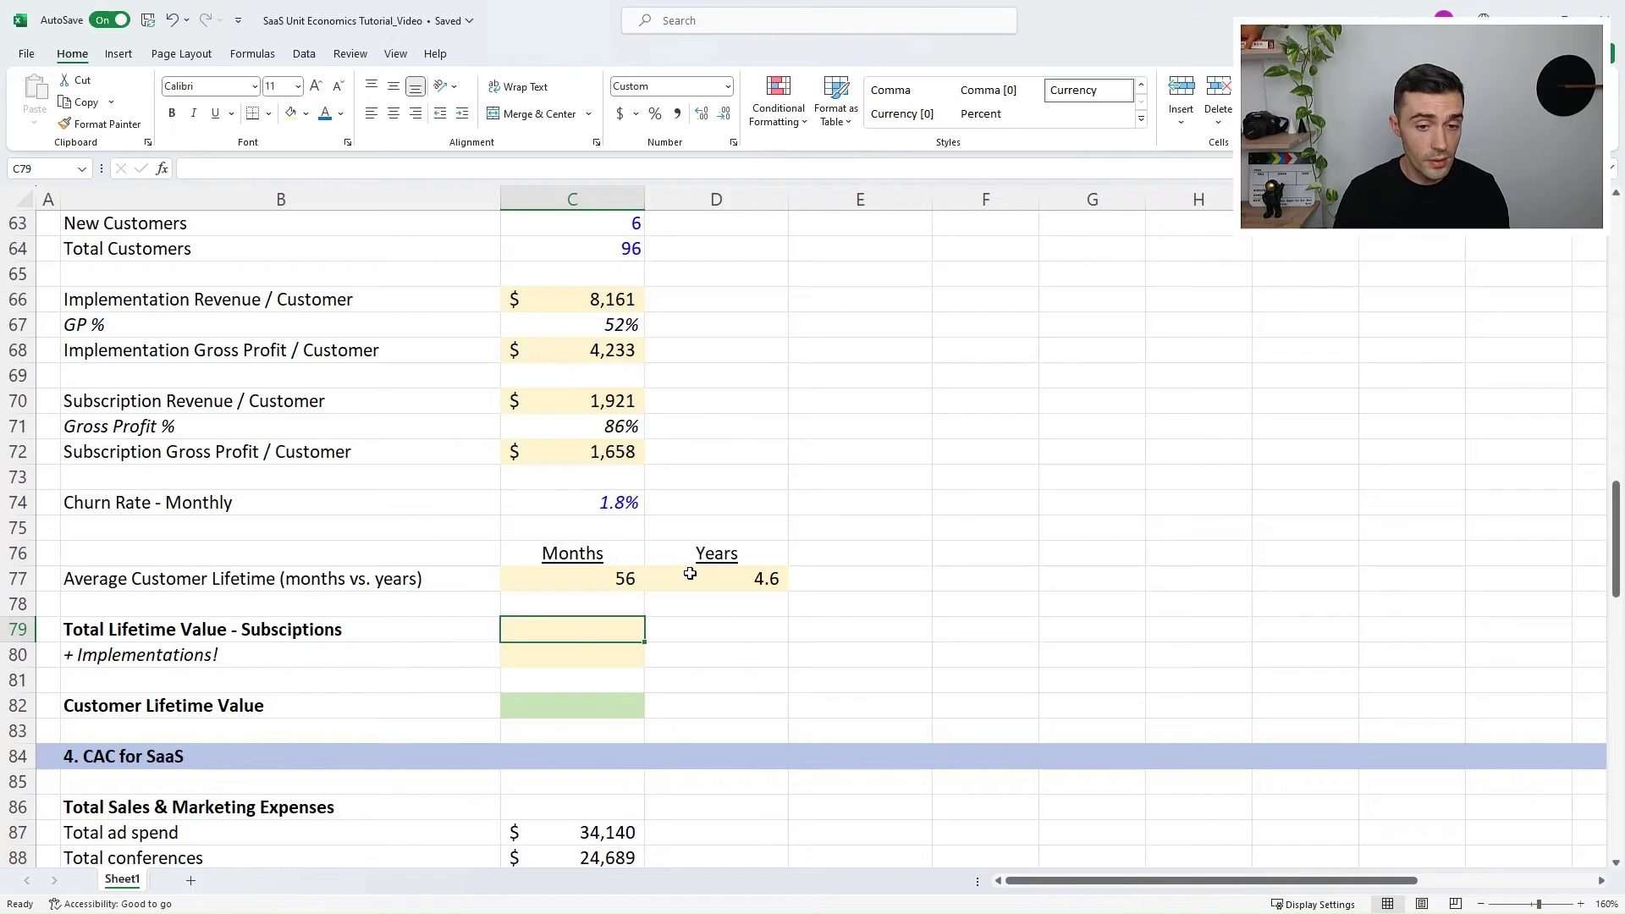
pyautogui.write('=')
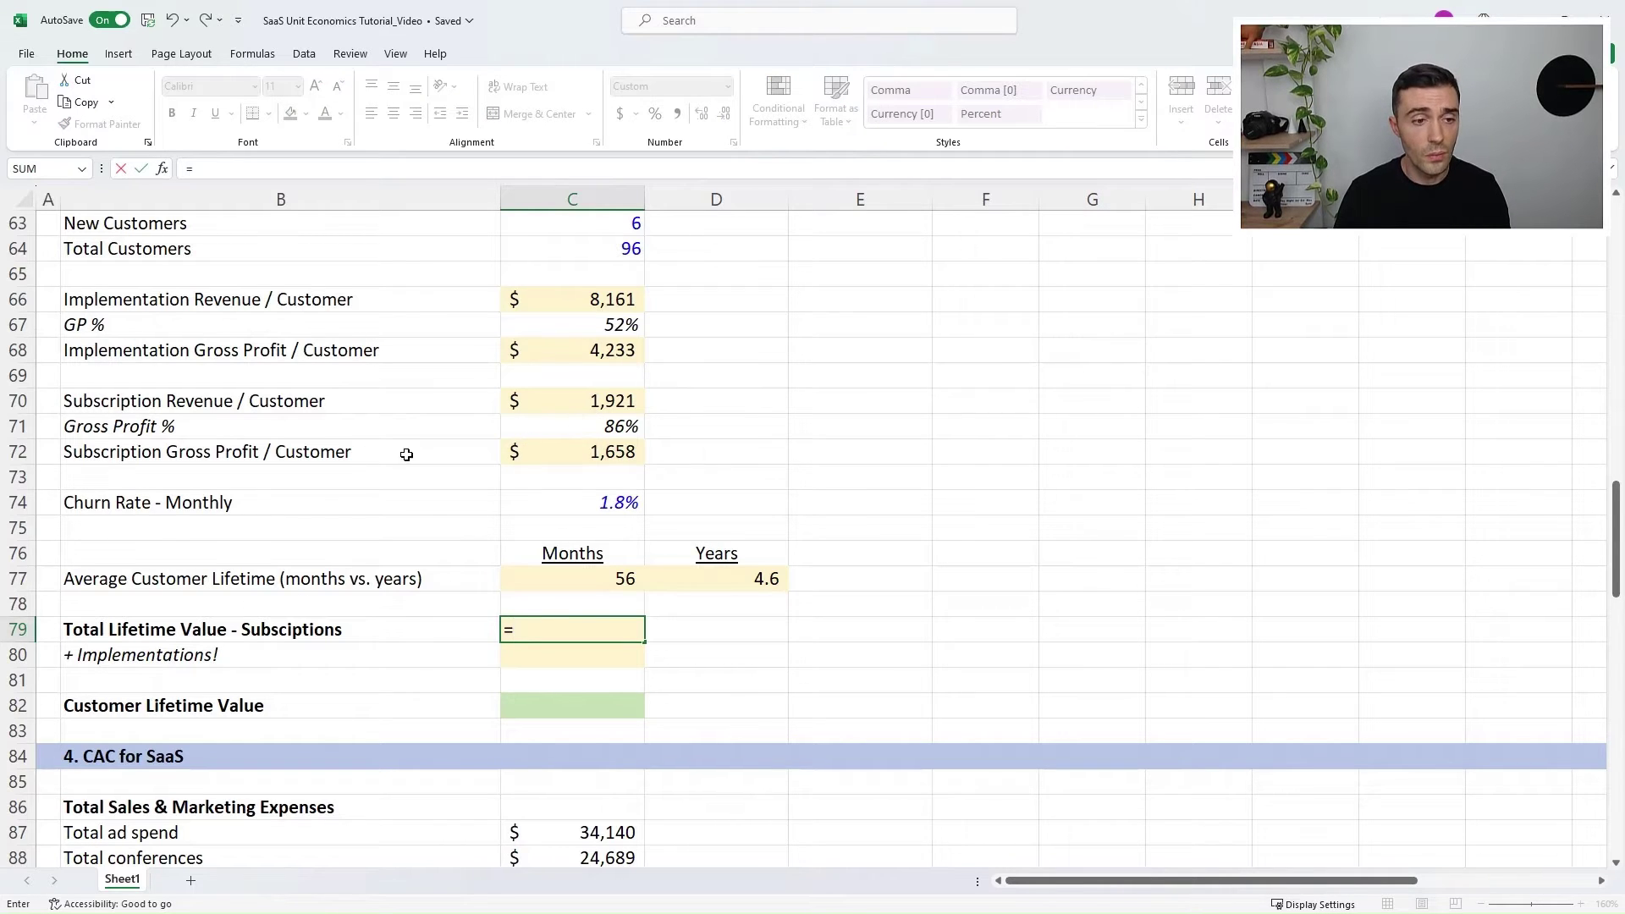
pyautogui.click(585, 454)
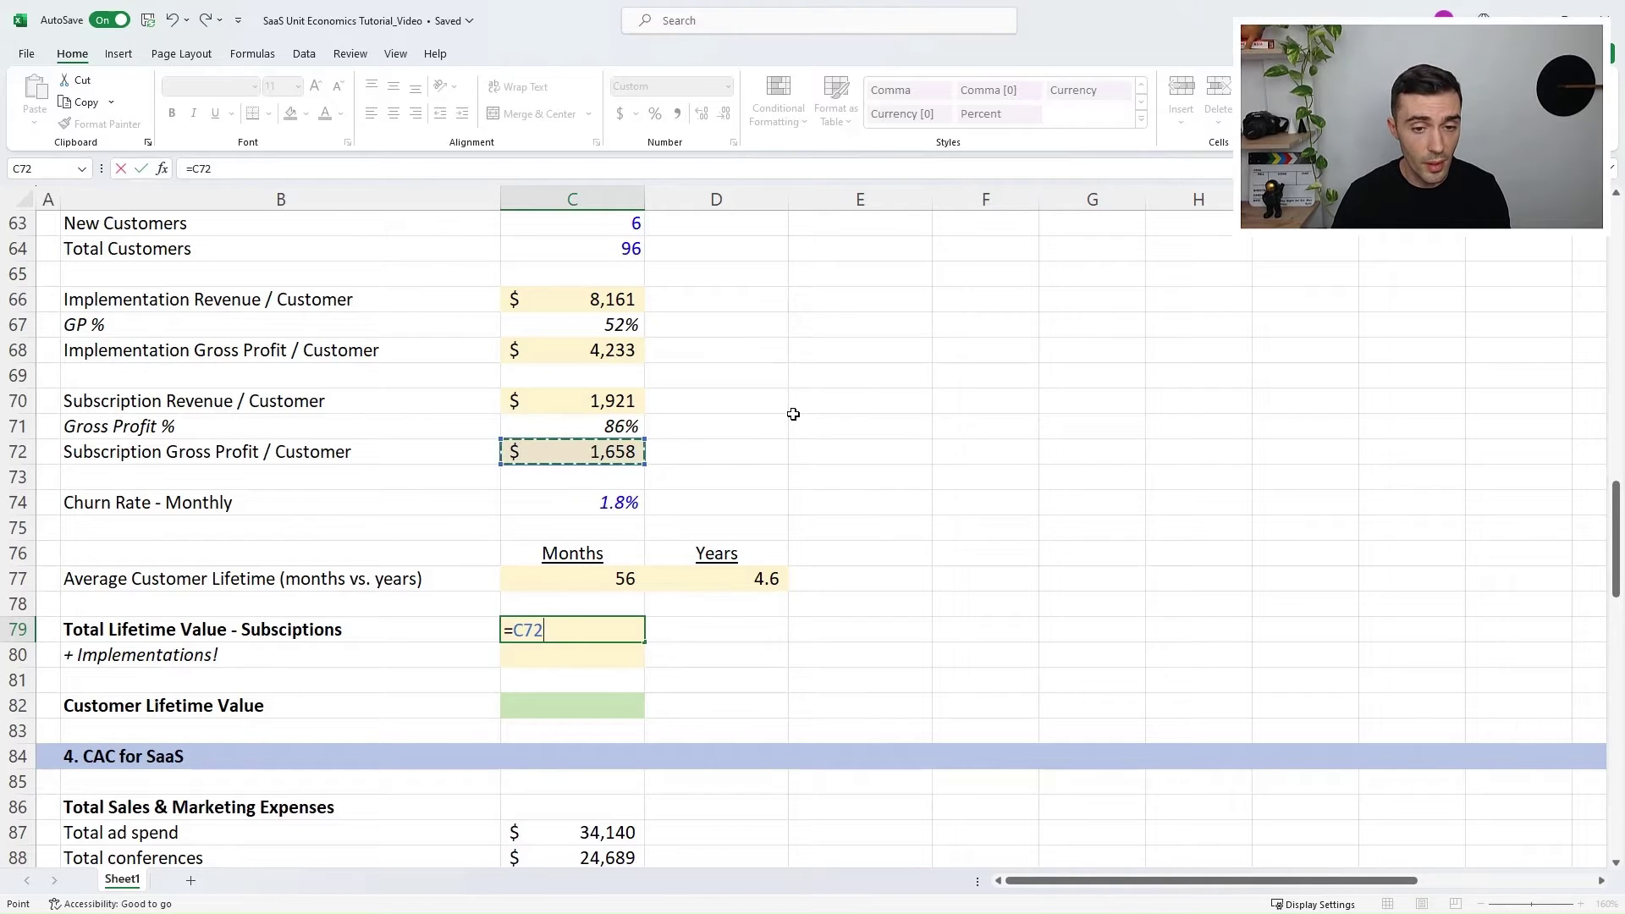
pyautogui.write('*')
pyautogui.click(597, 579)
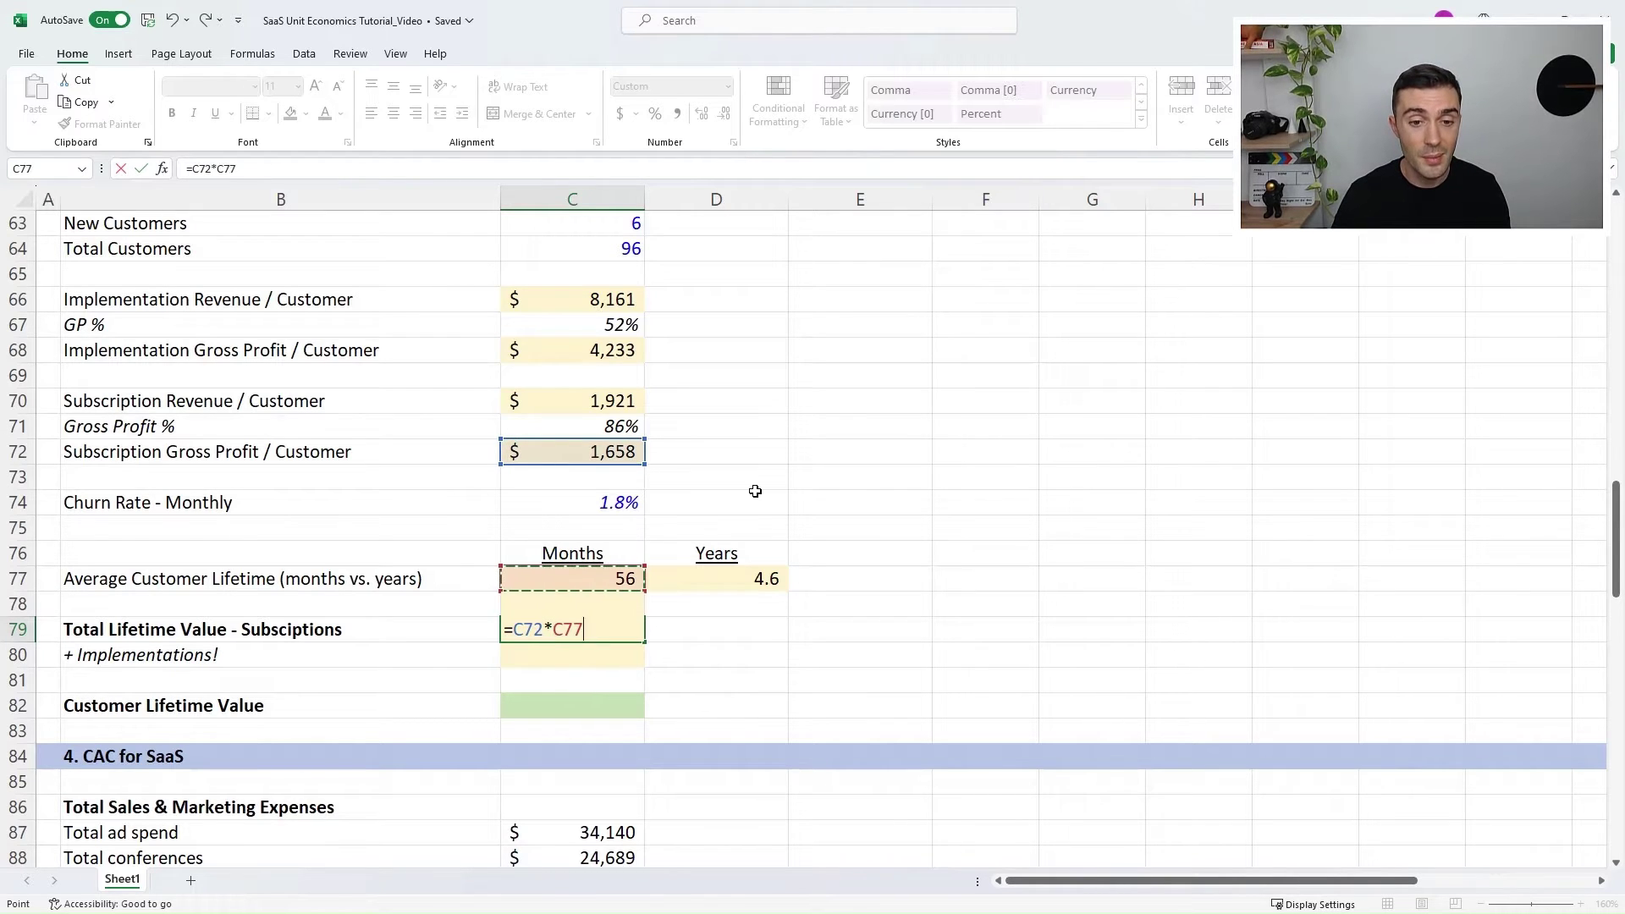
pyautogui.hotkey('ctrl', 'Return')
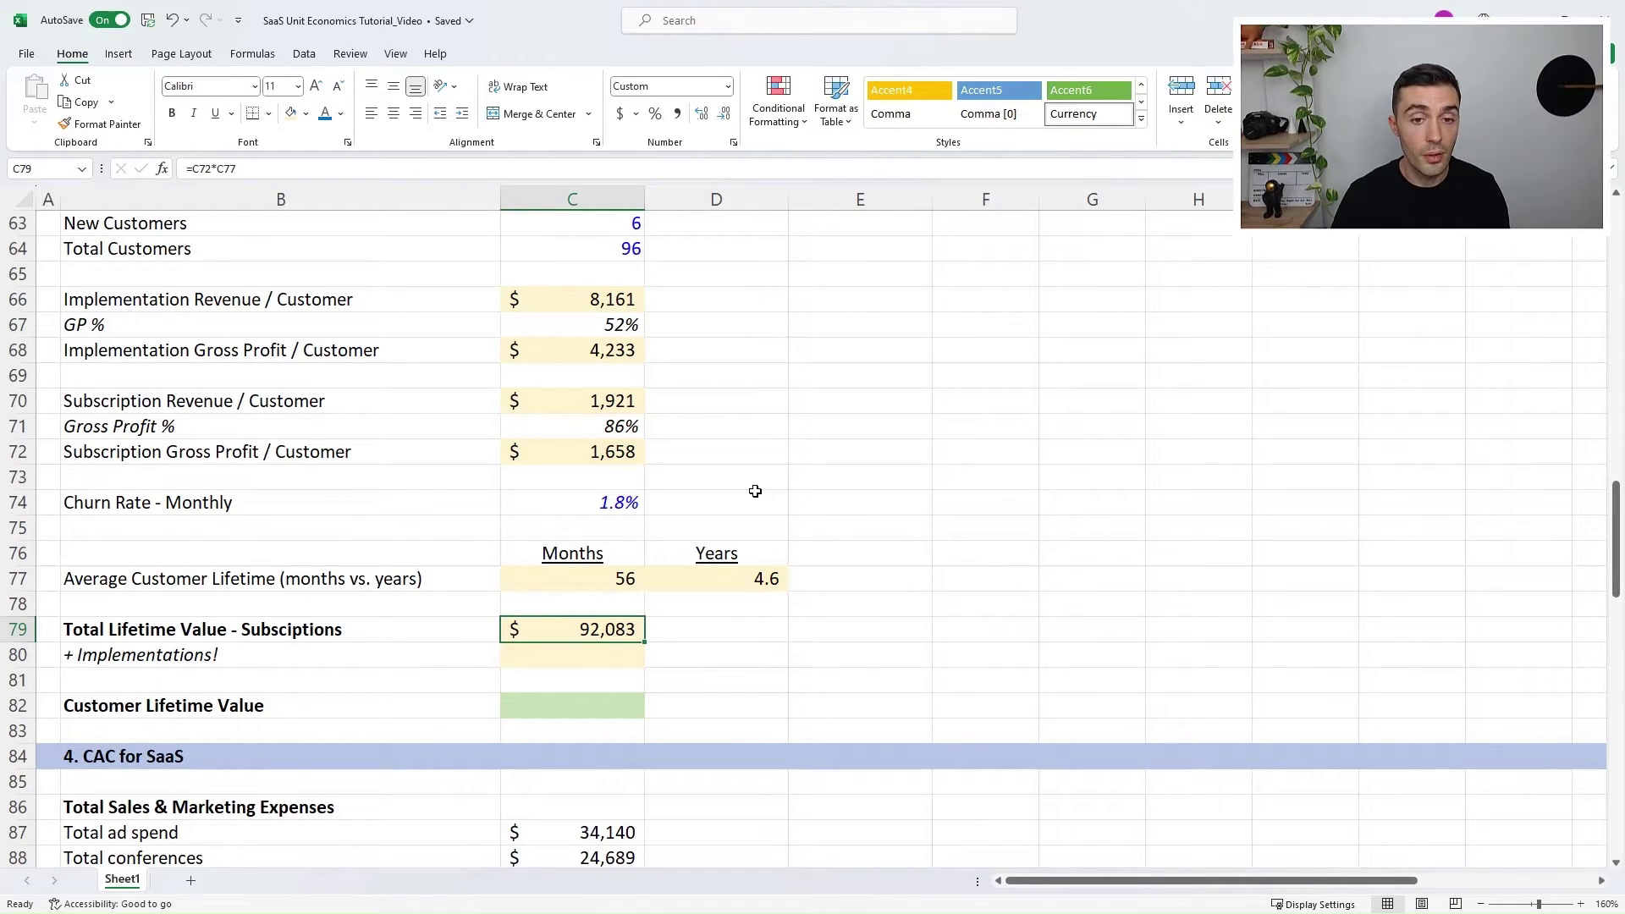
# Step: Link the + Implementations! row in C80 to Implementation Gross Profit / Customer (=C68)
pyautogui.press('Down')
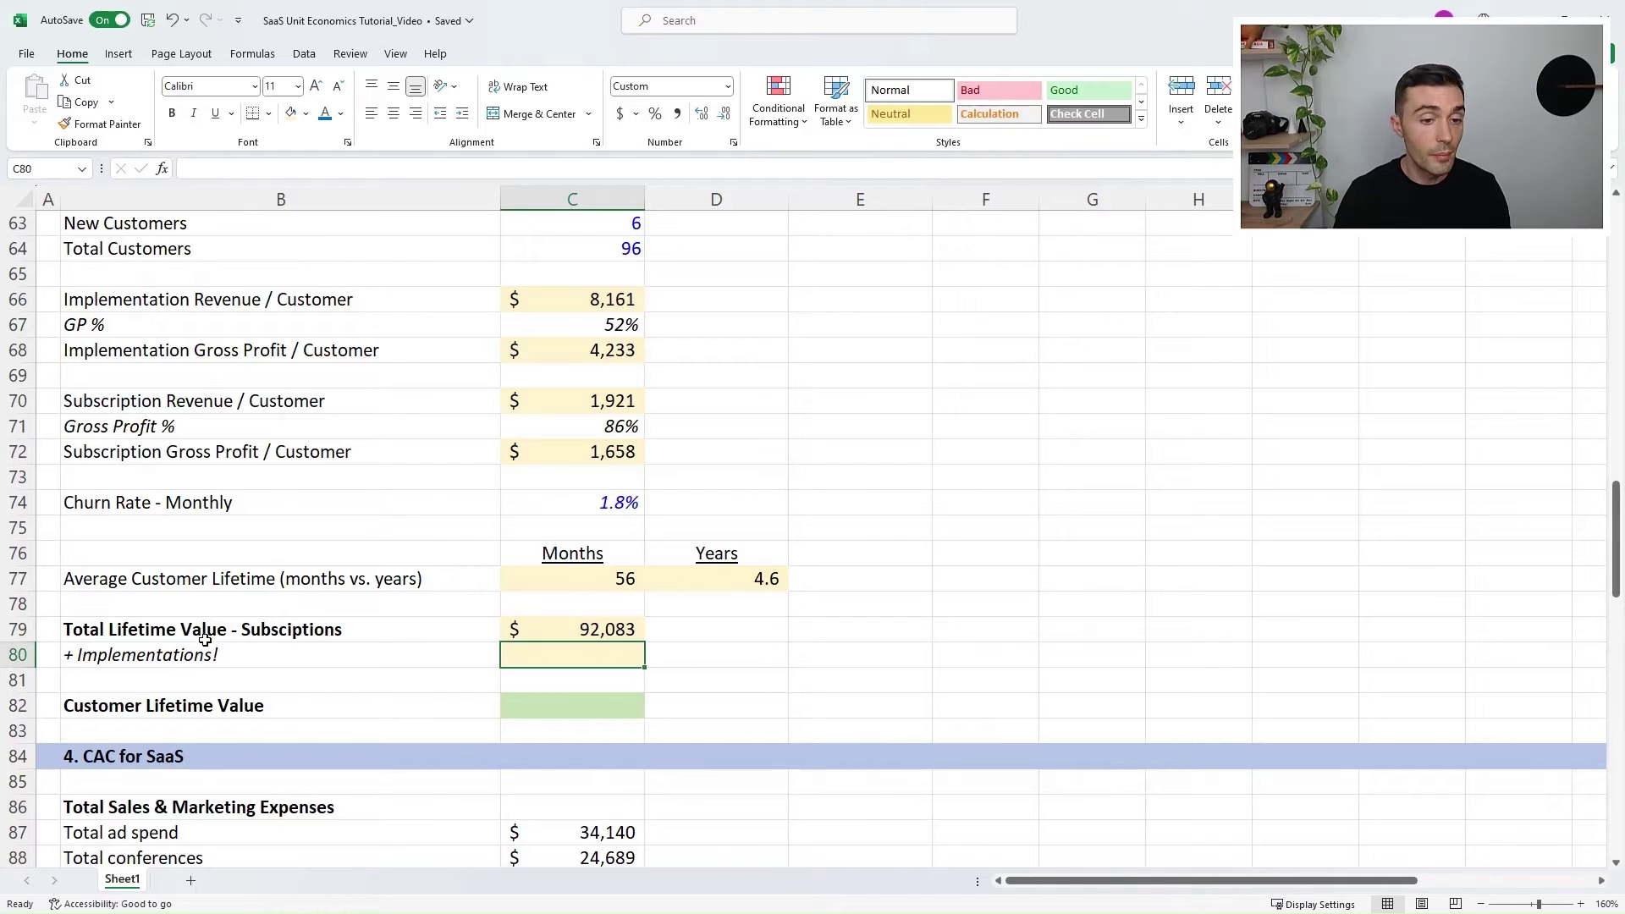
pyautogui.write('=')
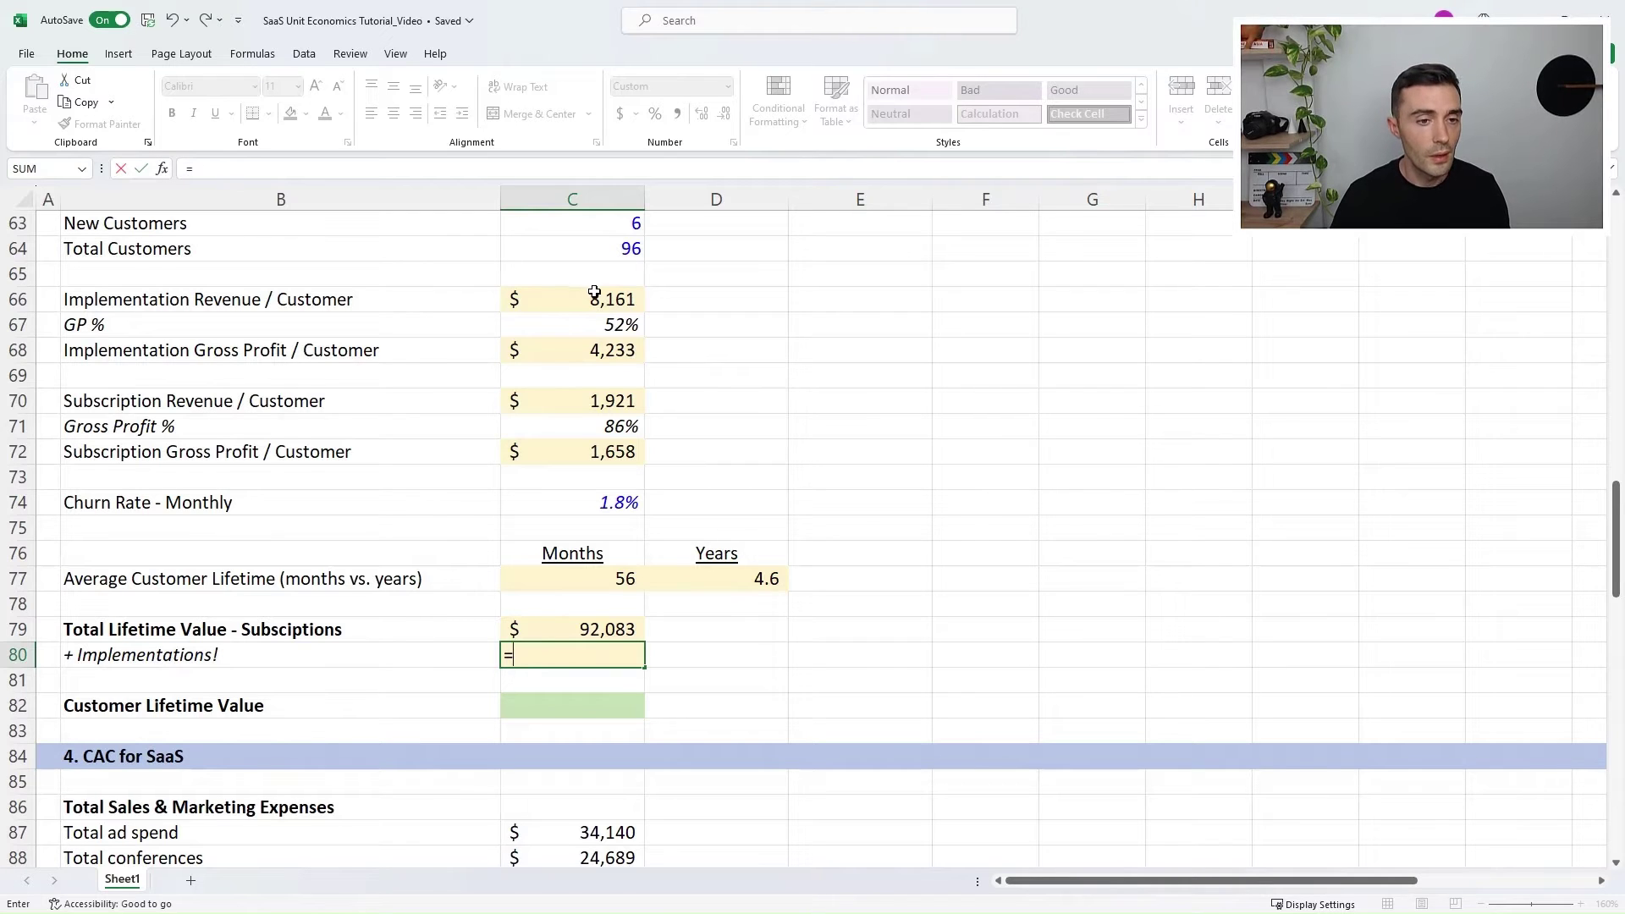
pyautogui.click(574, 353)
pyautogui.press('Return')
pyautogui.press('Up')
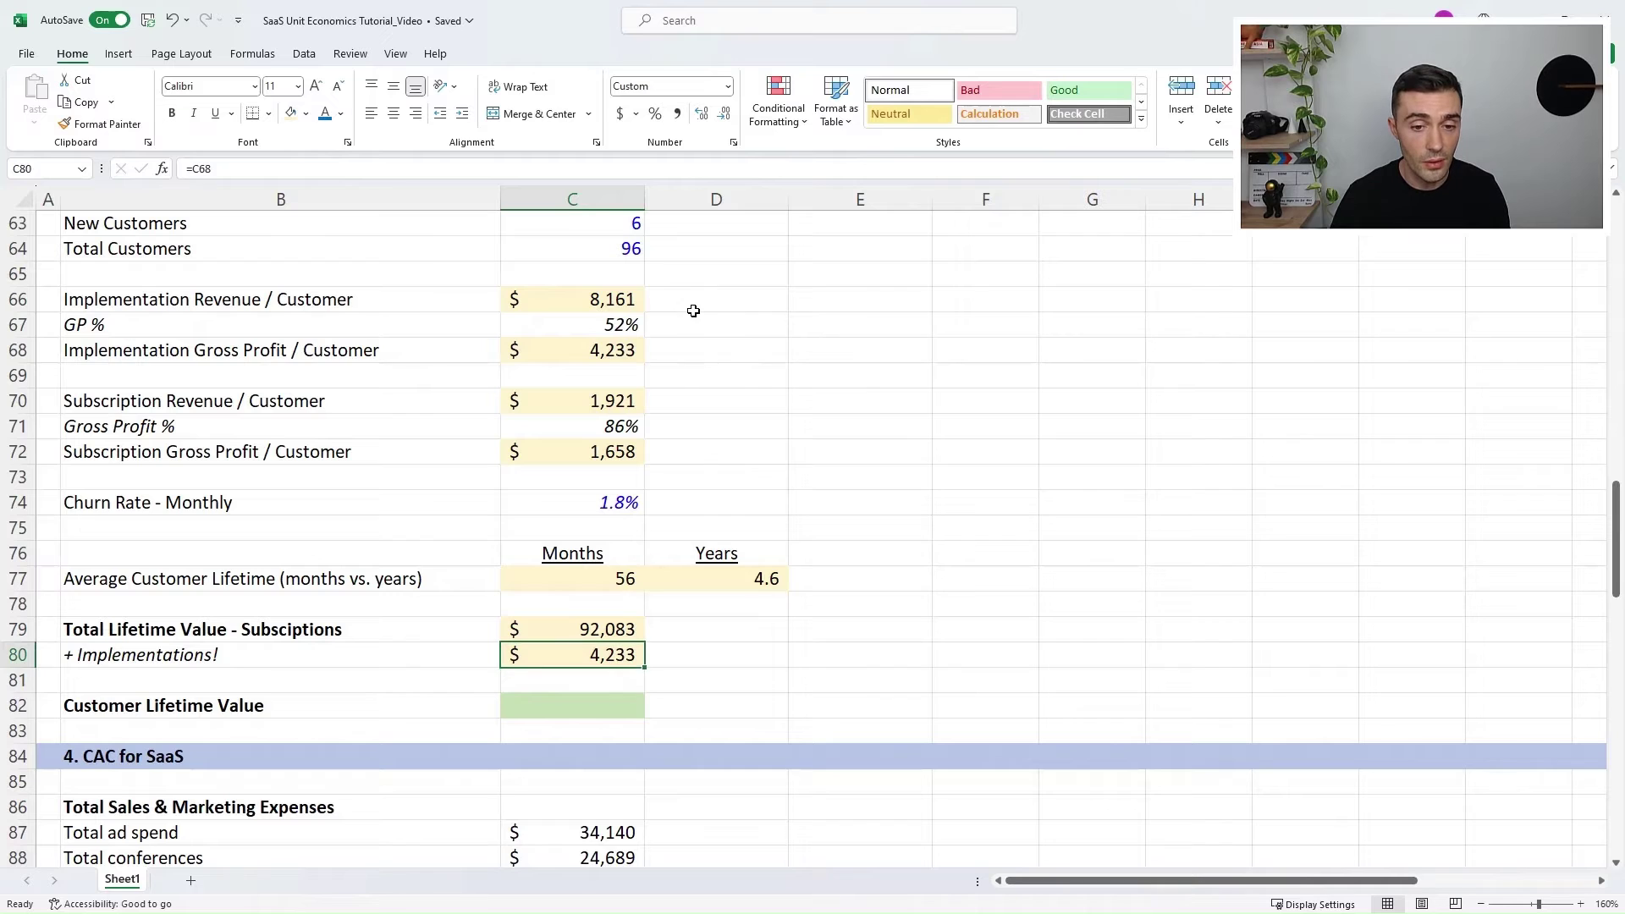
# Step: Calculate Customer Lifetime Value in C82 by adding the subscriptions lifetime value and the implementations amount (=C79+C80)
pyautogui.press('Down')
pyautogui.press('Down')
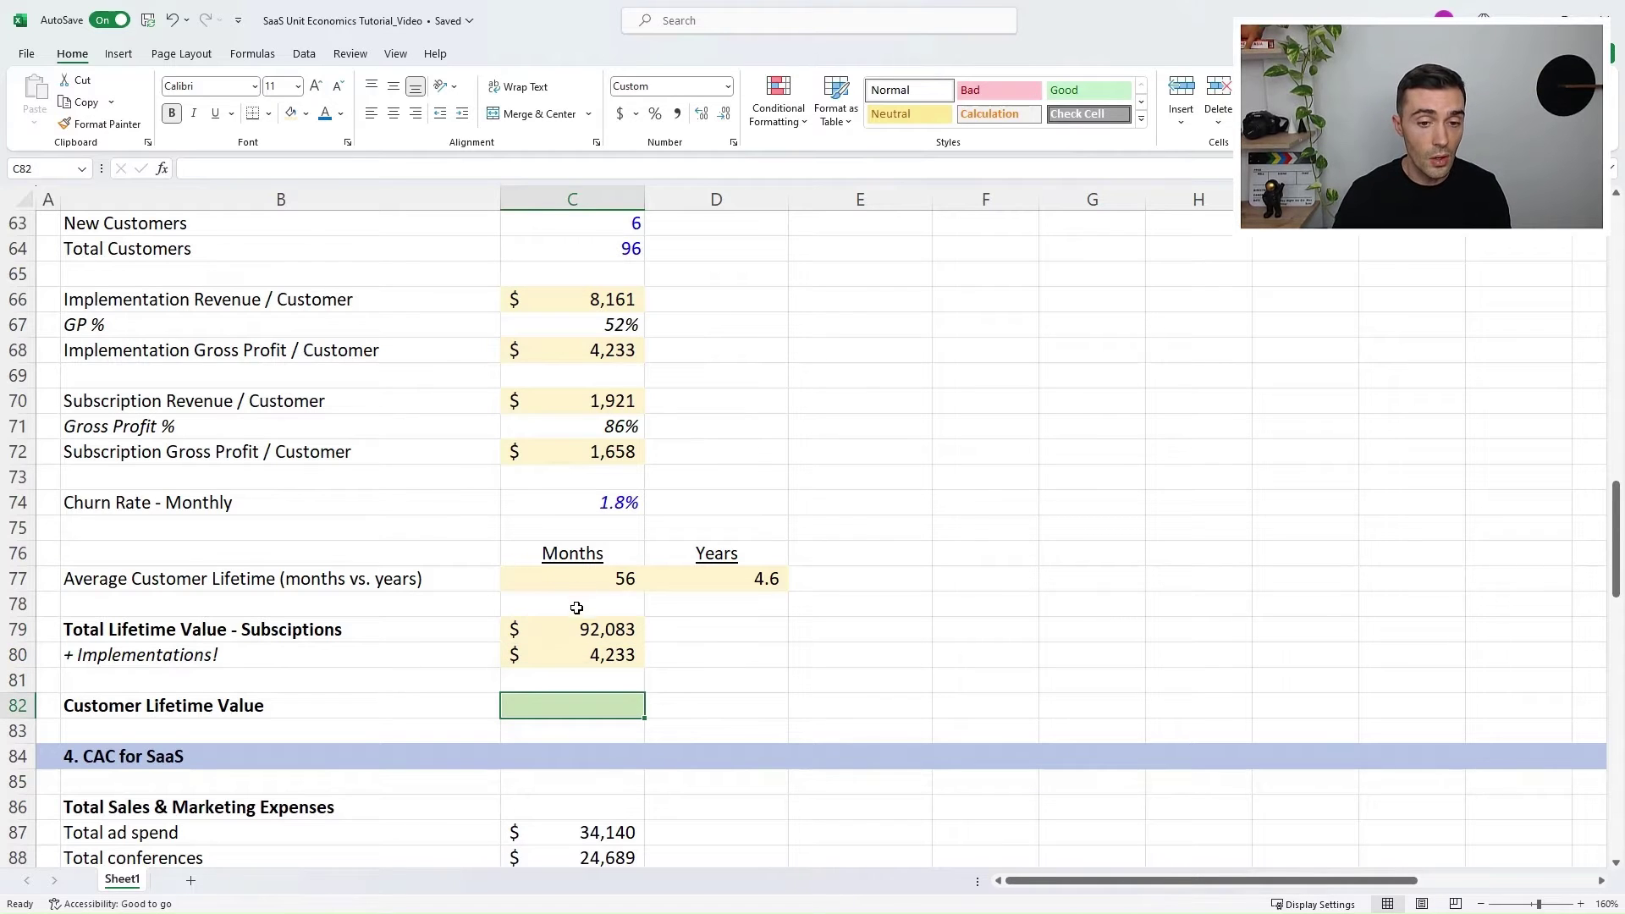
pyautogui.write('=')
pyautogui.click(593, 628)
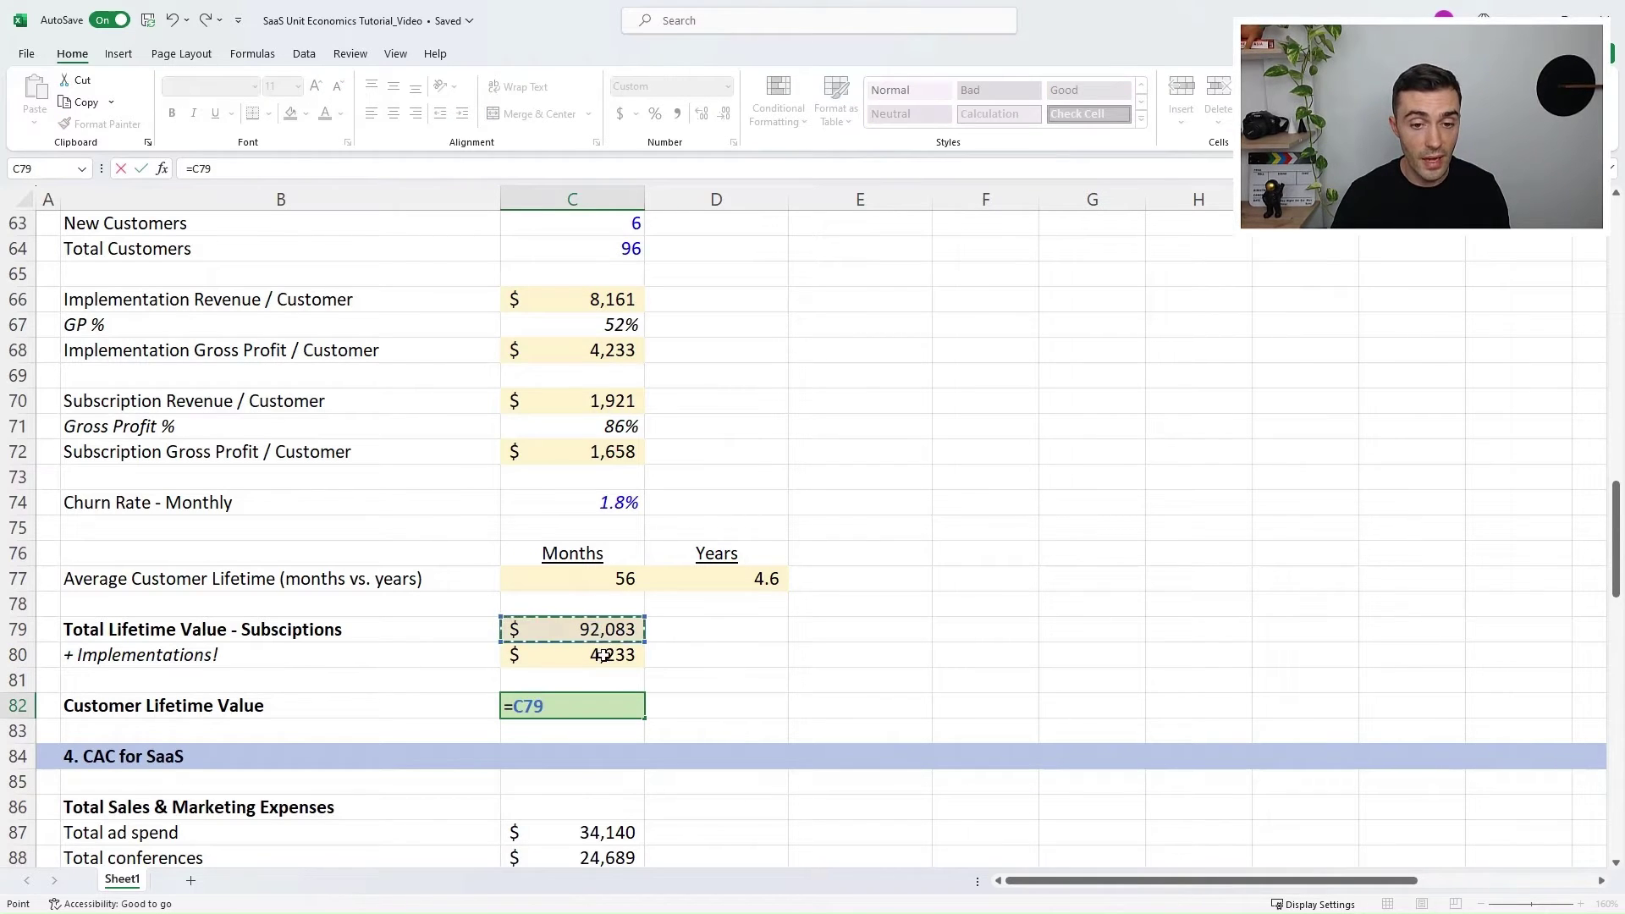
pyautogui.write('+')
pyautogui.click(600, 654)
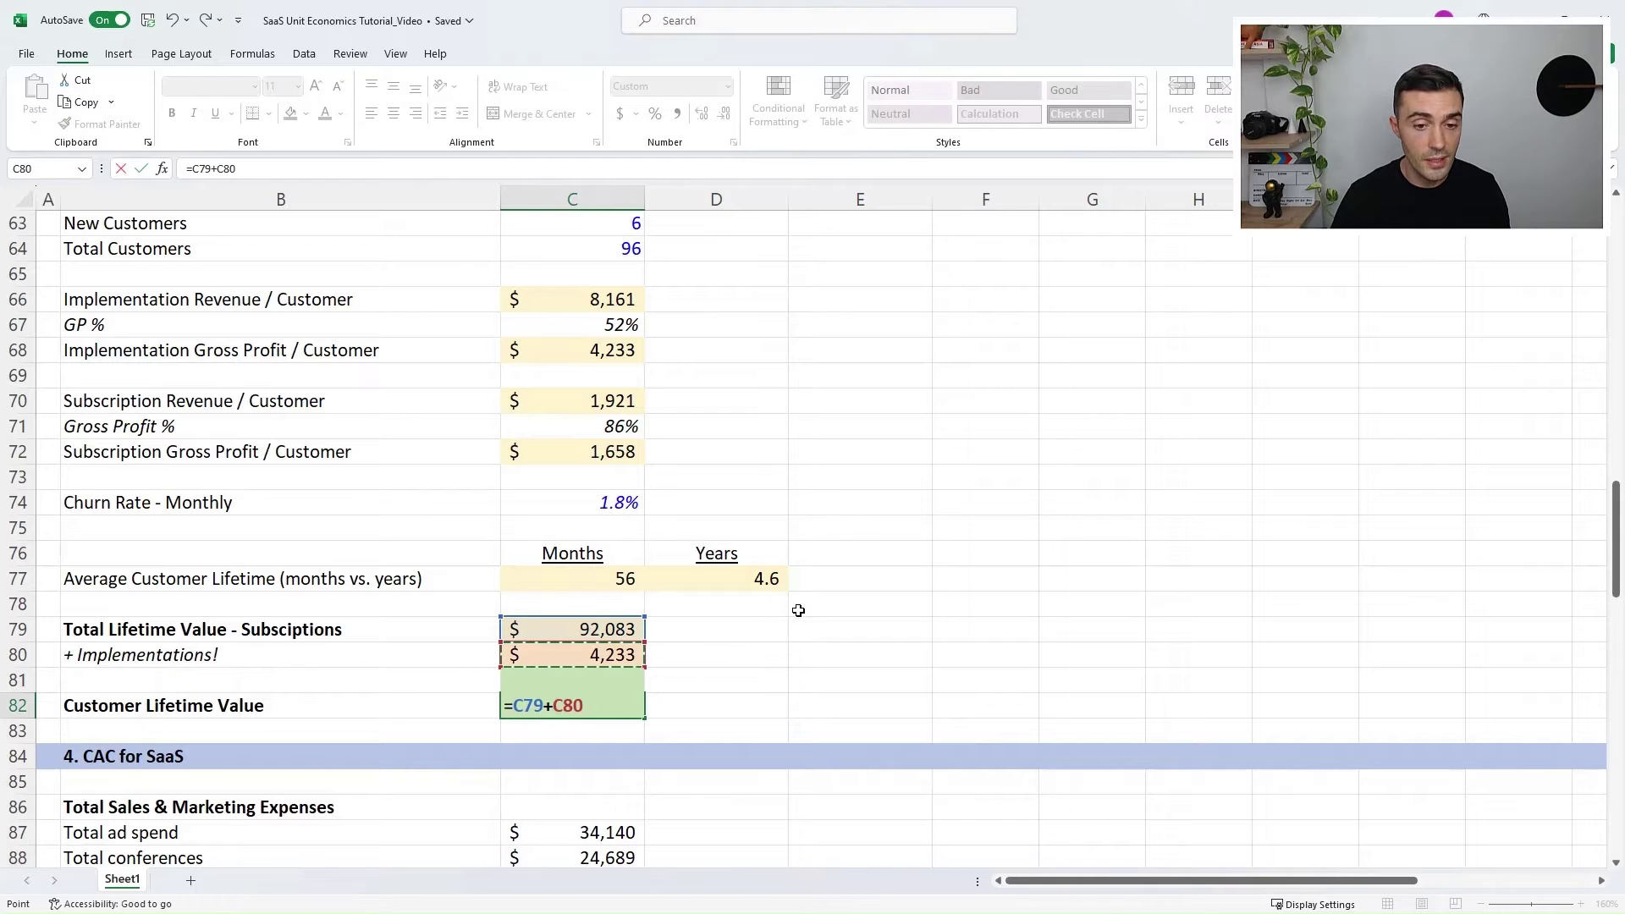
pyautogui.hotkey('ctrl', 'Return')
# Step: Review the sales and marketing expense lines in the CAC for SaaS section, from Total ad spend down to Total S&M Expenses
pyautogui.scroll(-1, 925, 580)
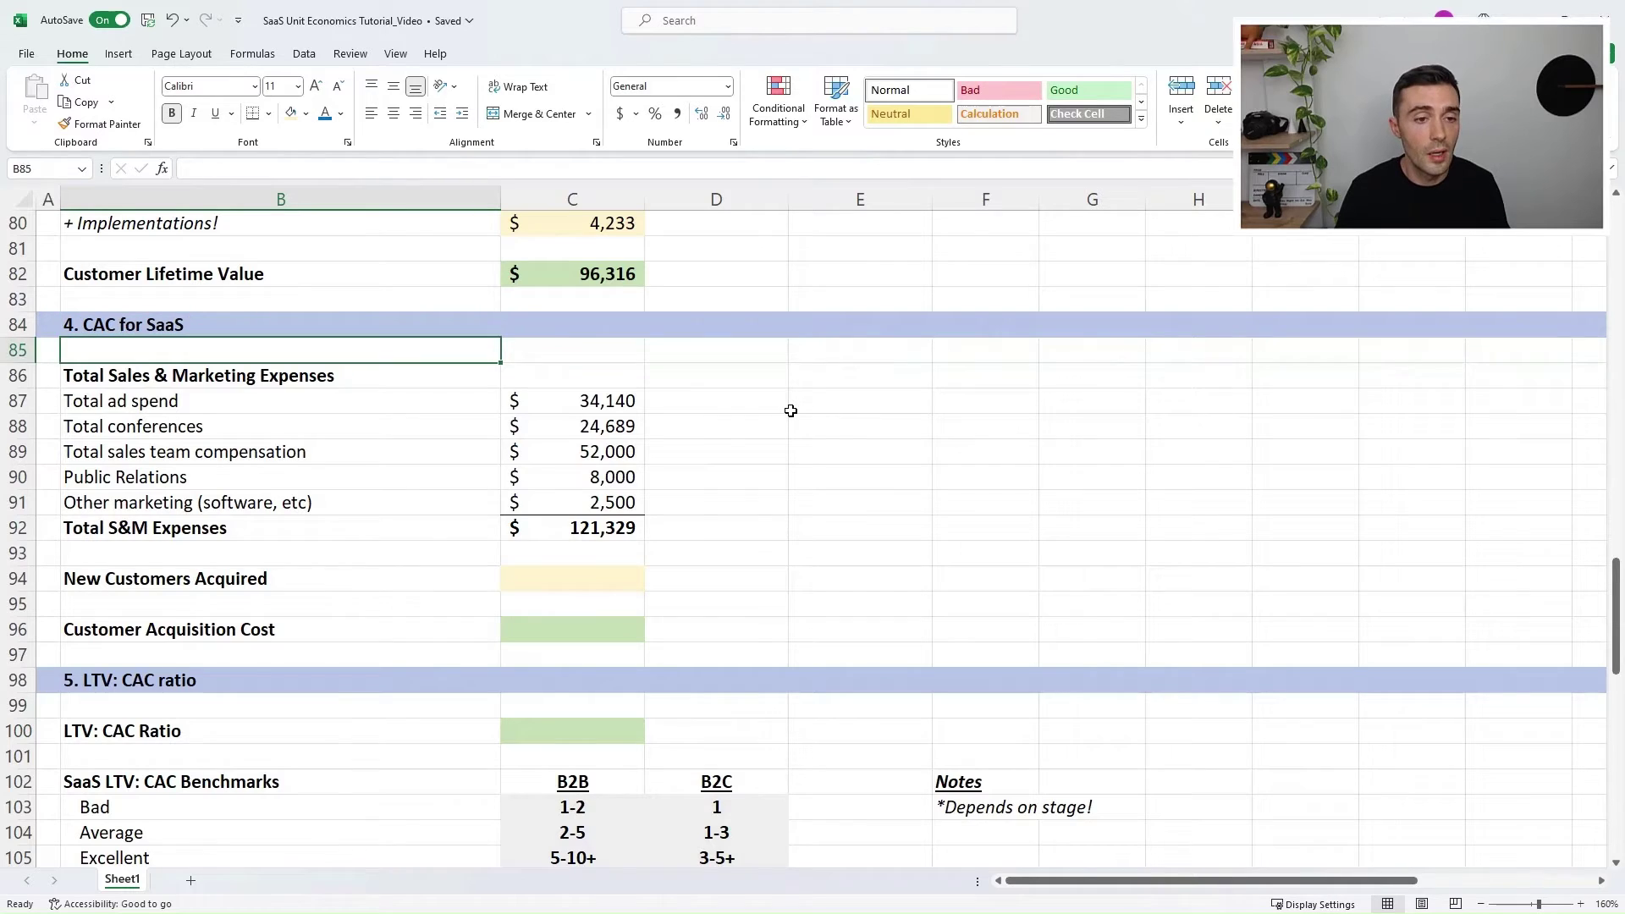
pyautogui.press('Down')
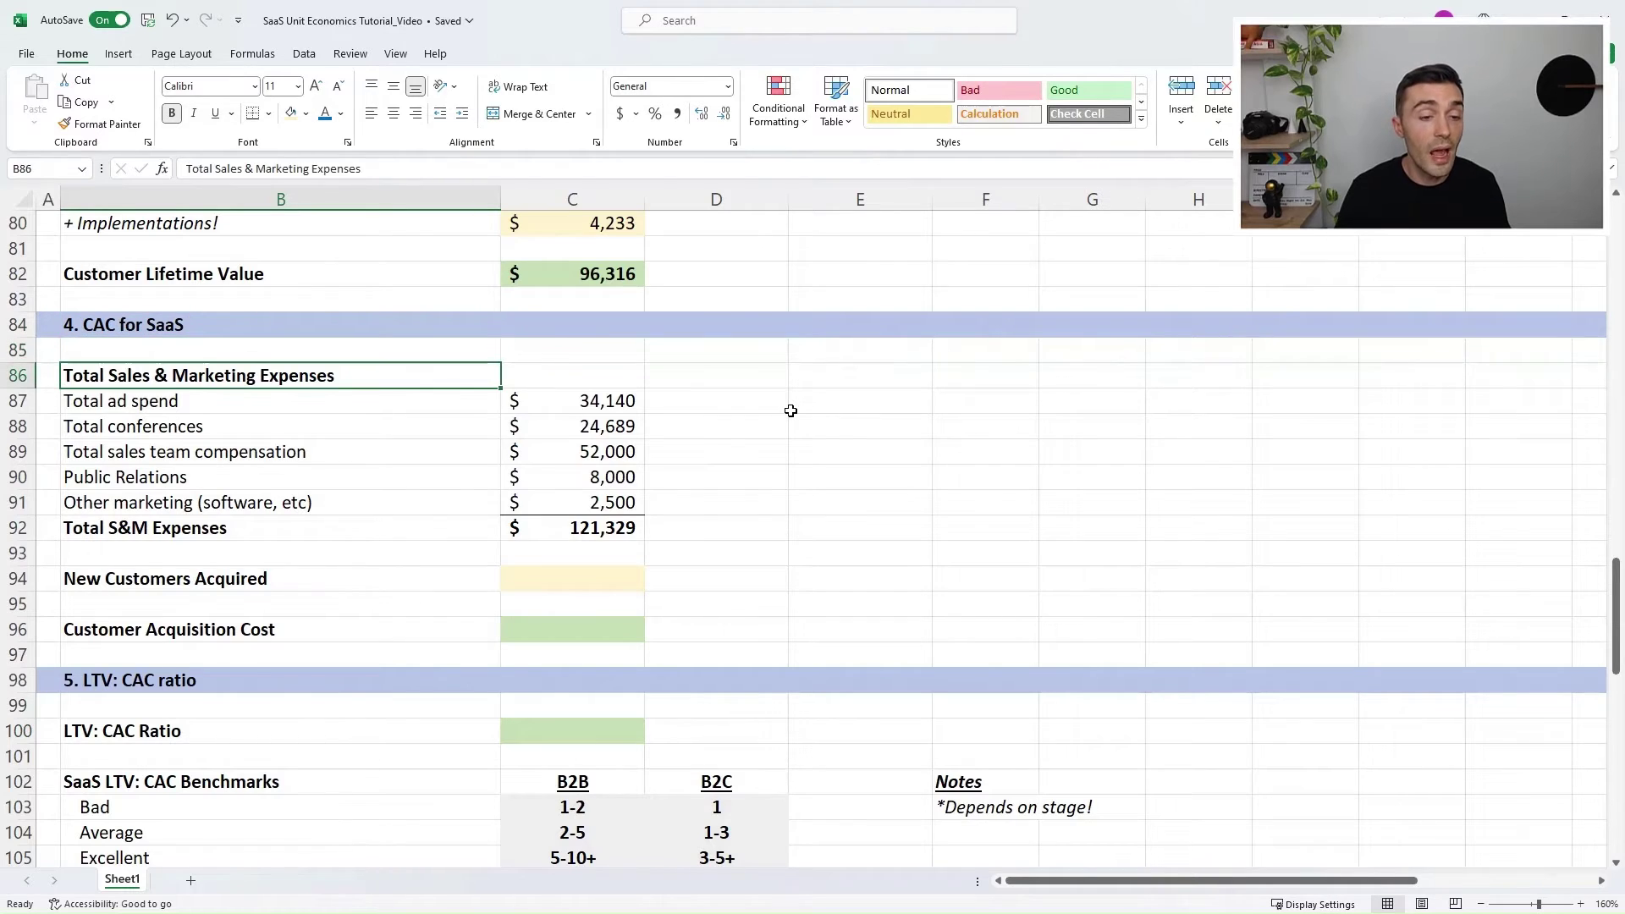
pyautogui.press('Down')
pyautogui.press('Right')
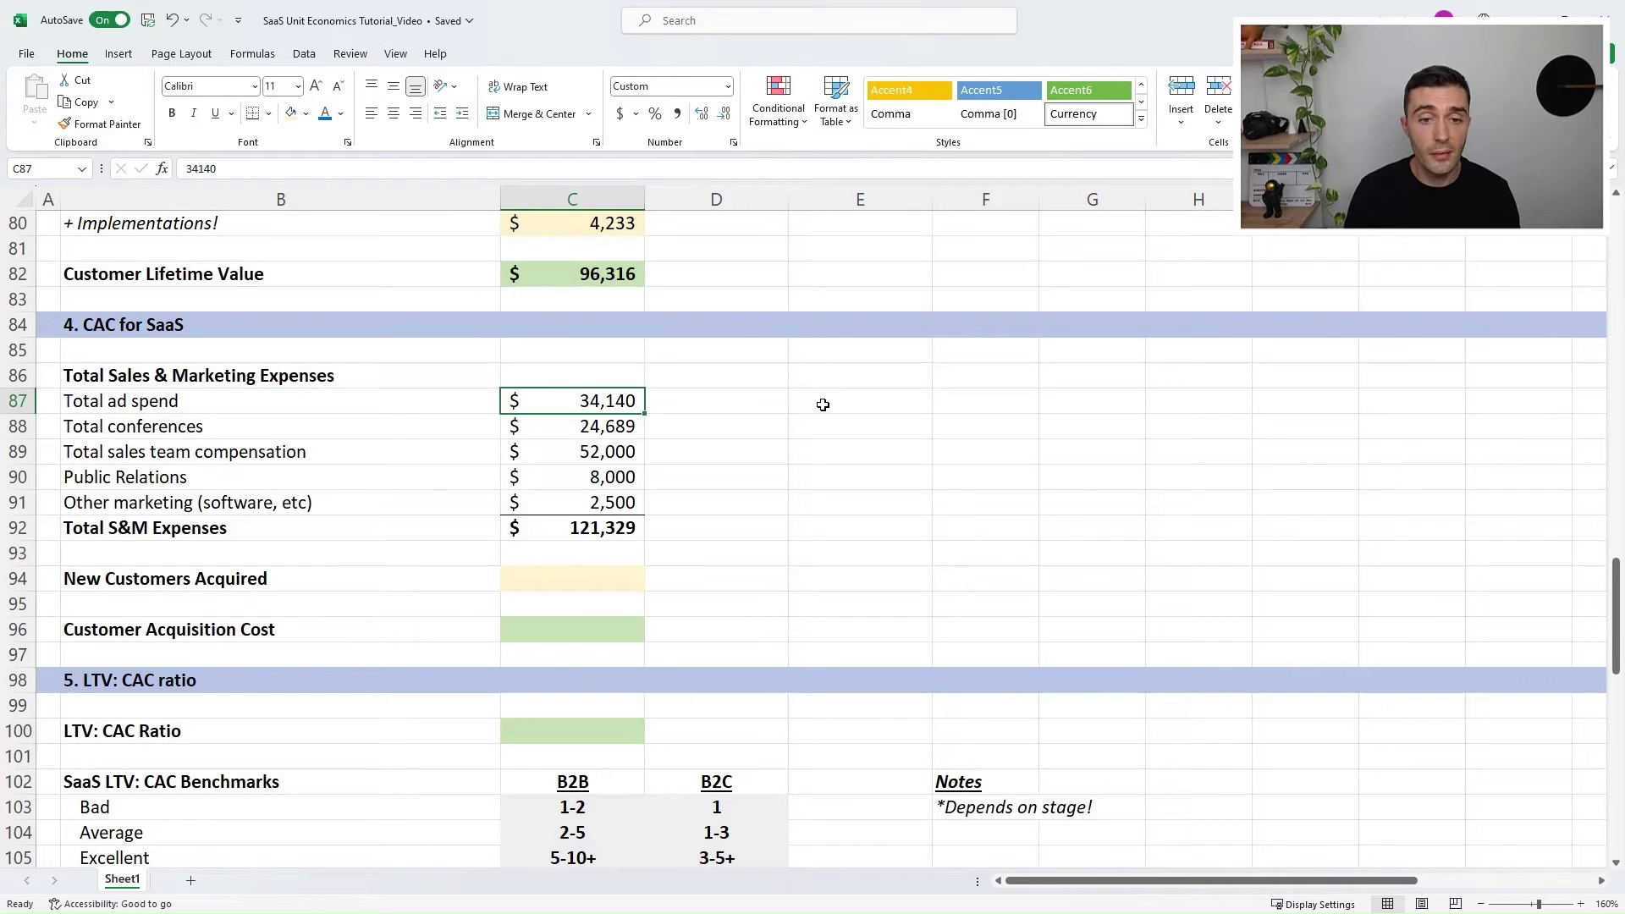
pyautogui.press('Down')
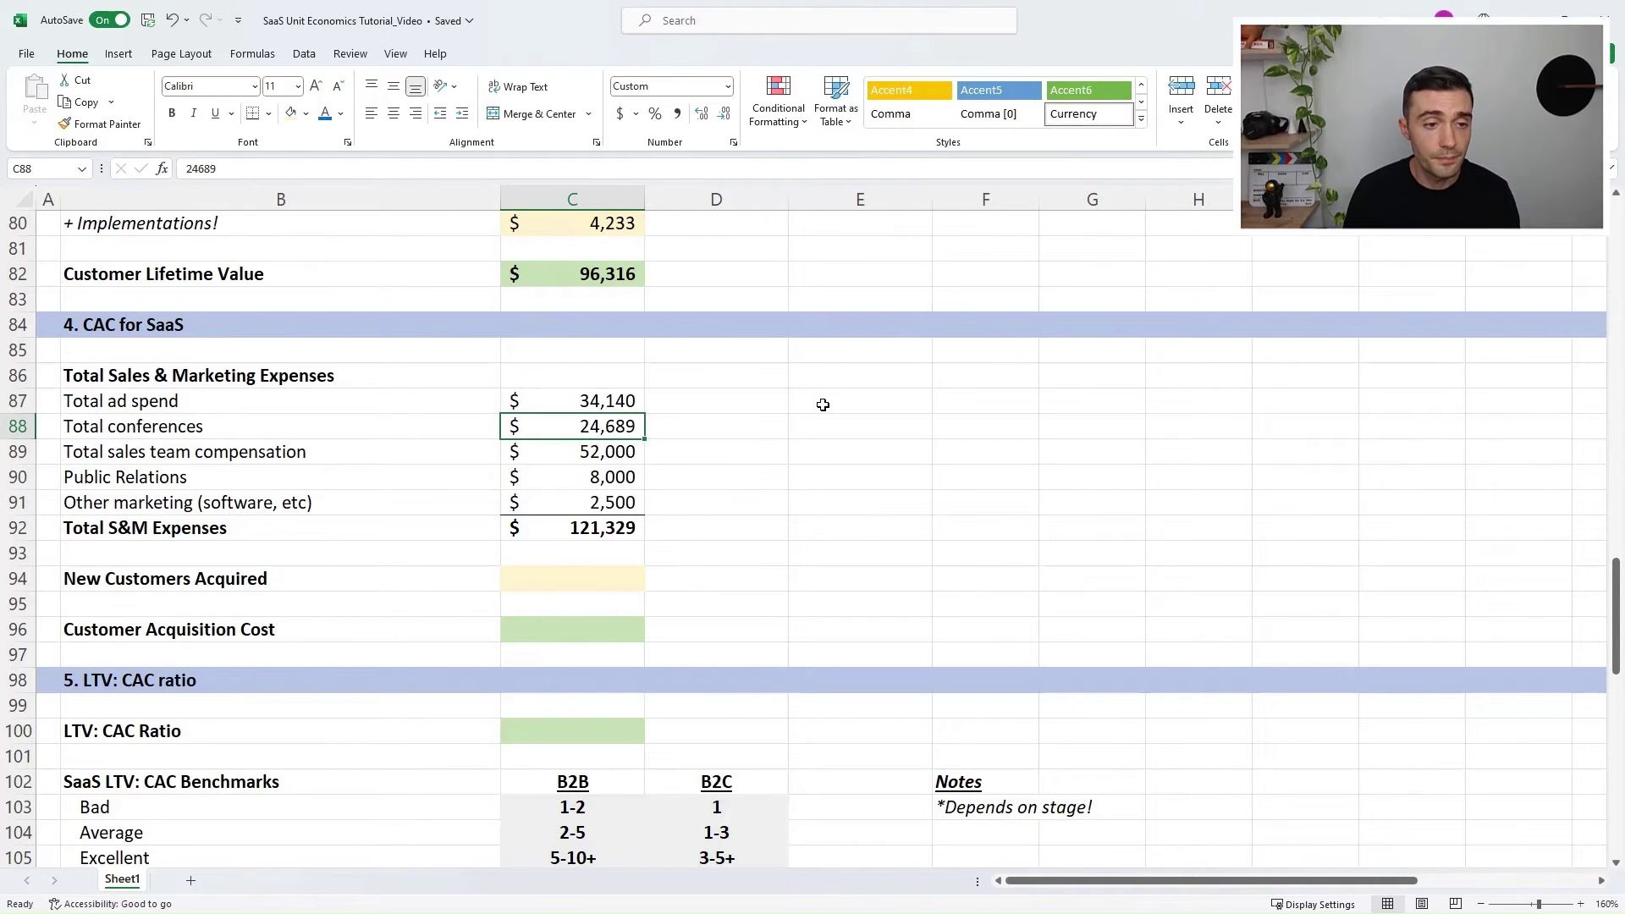
pyautogui.press('Left')
pyautogui.press('Right')
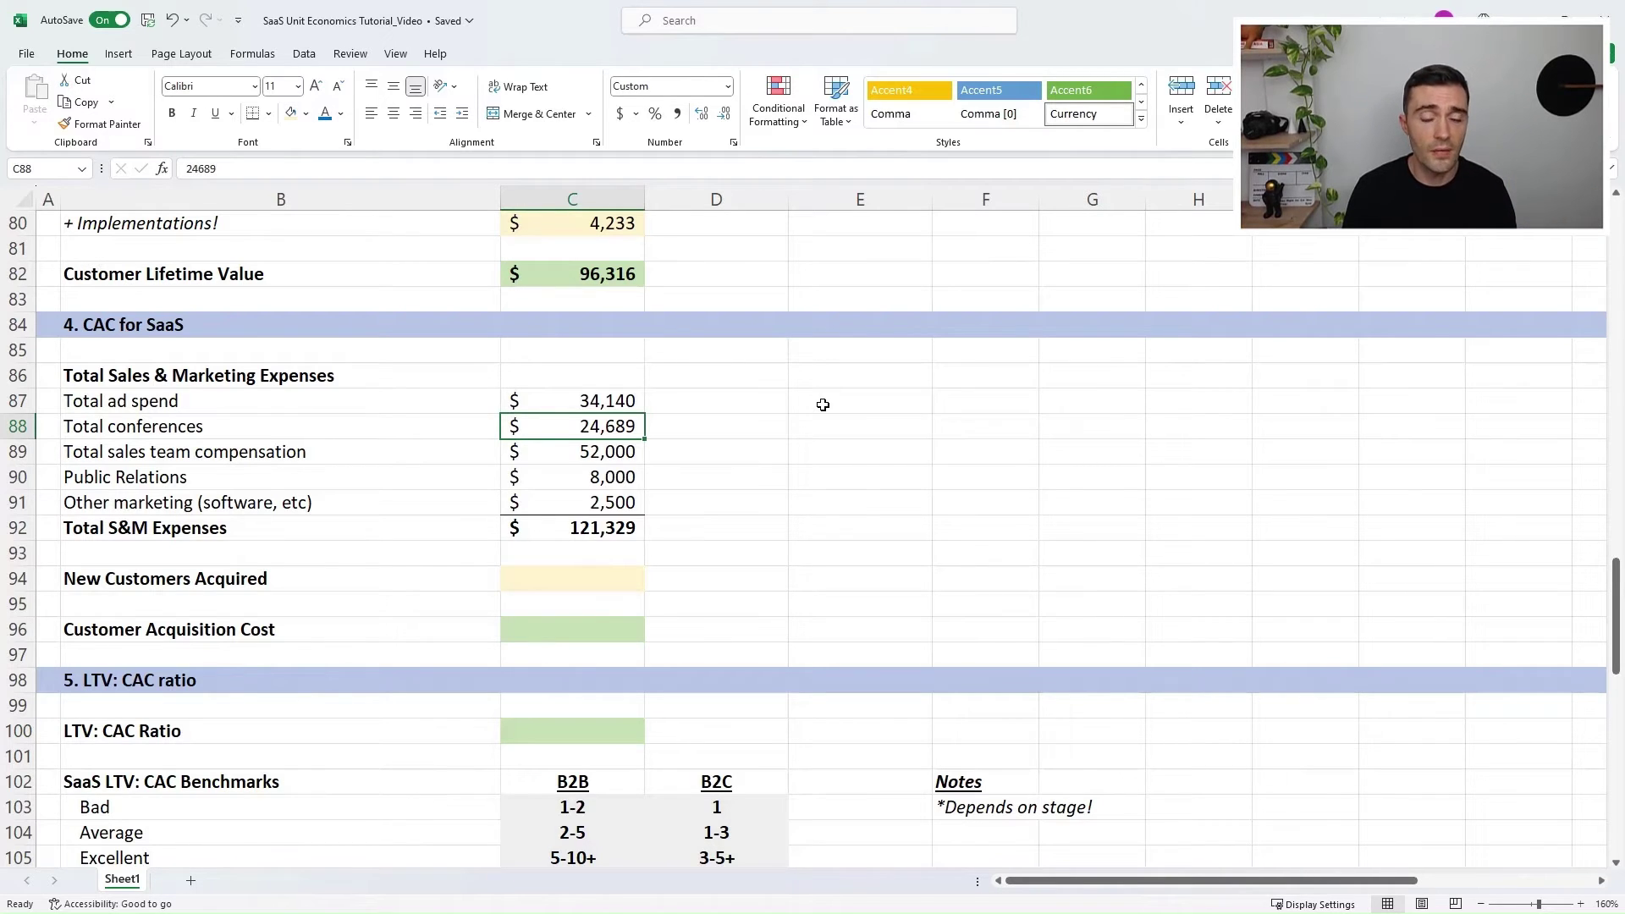
pyautogui.press('Down')
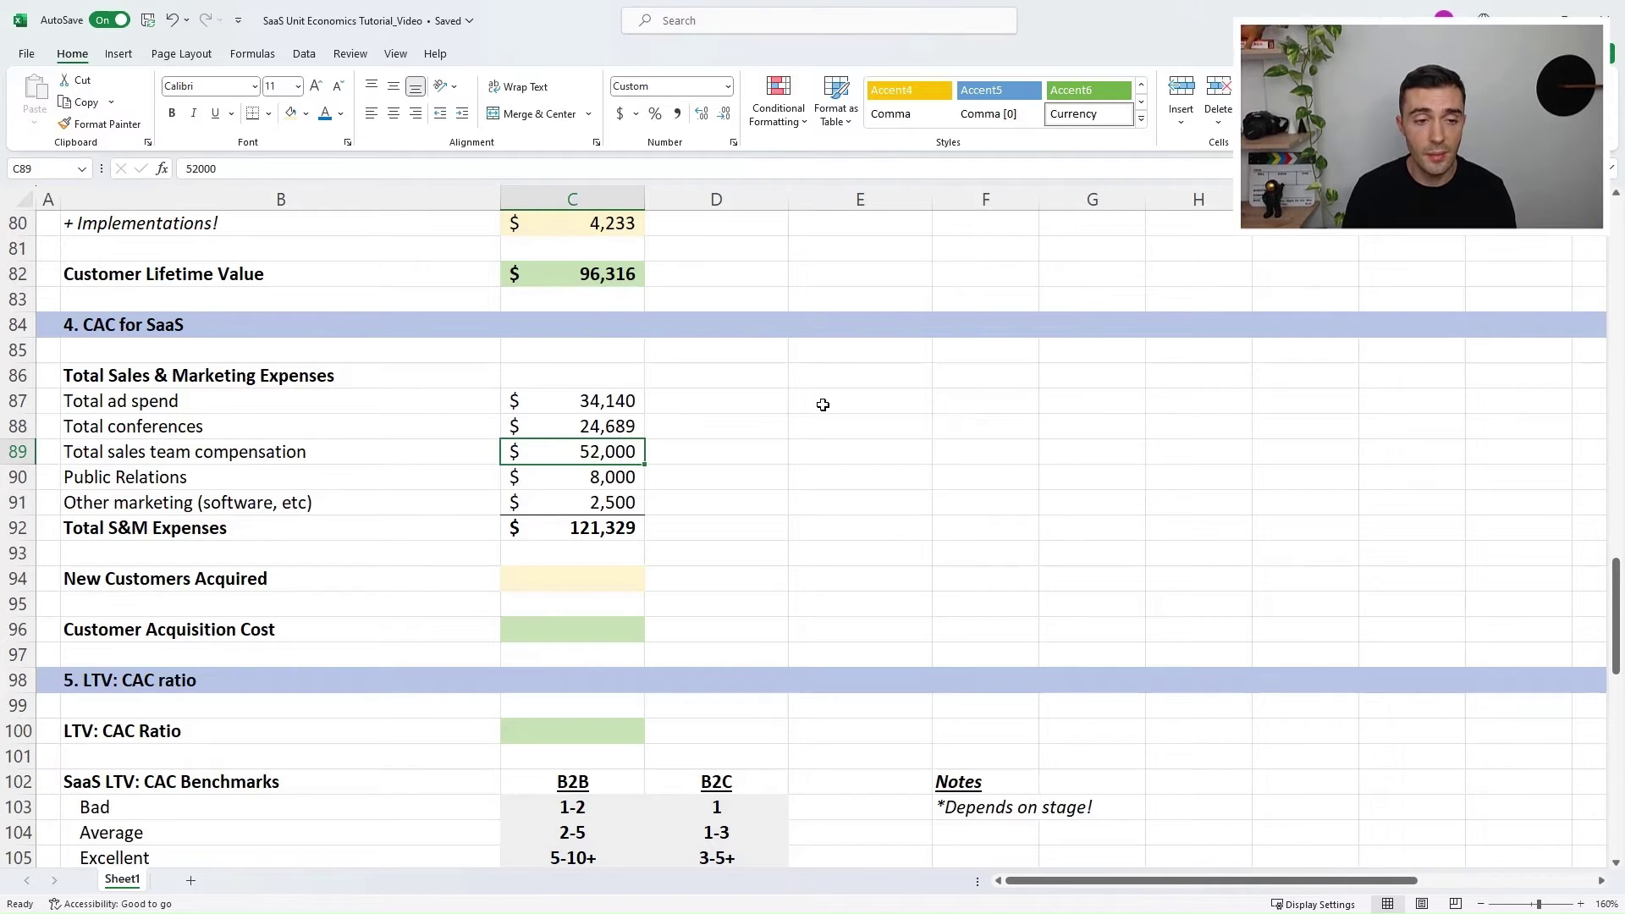
pyautogui.press('Down')
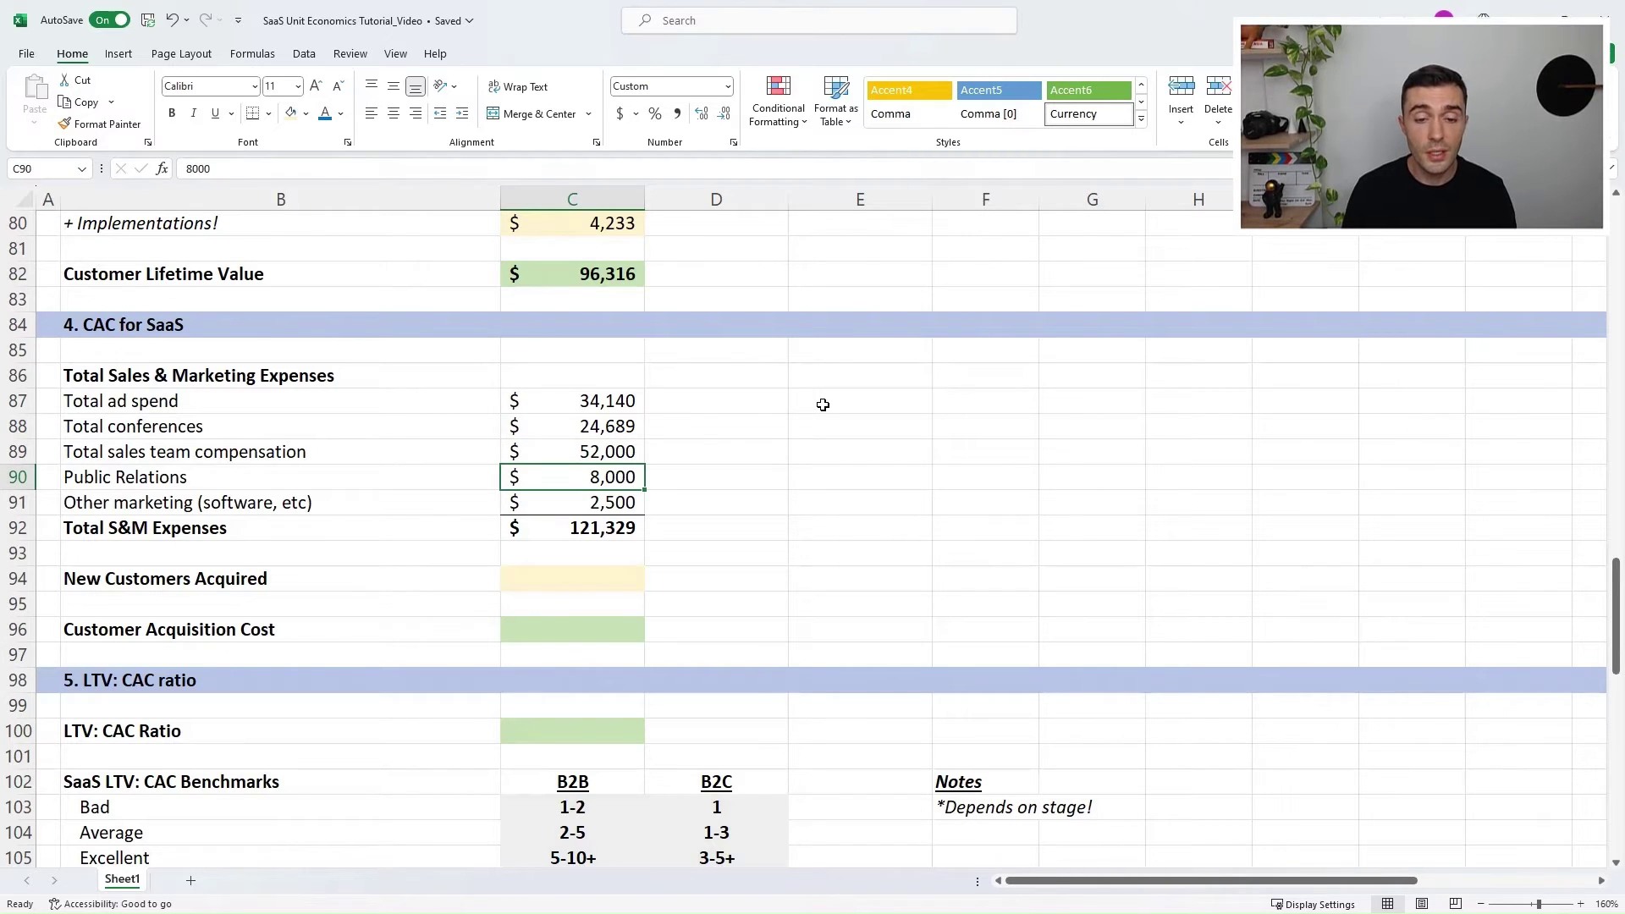
pyautogui.press('Down')
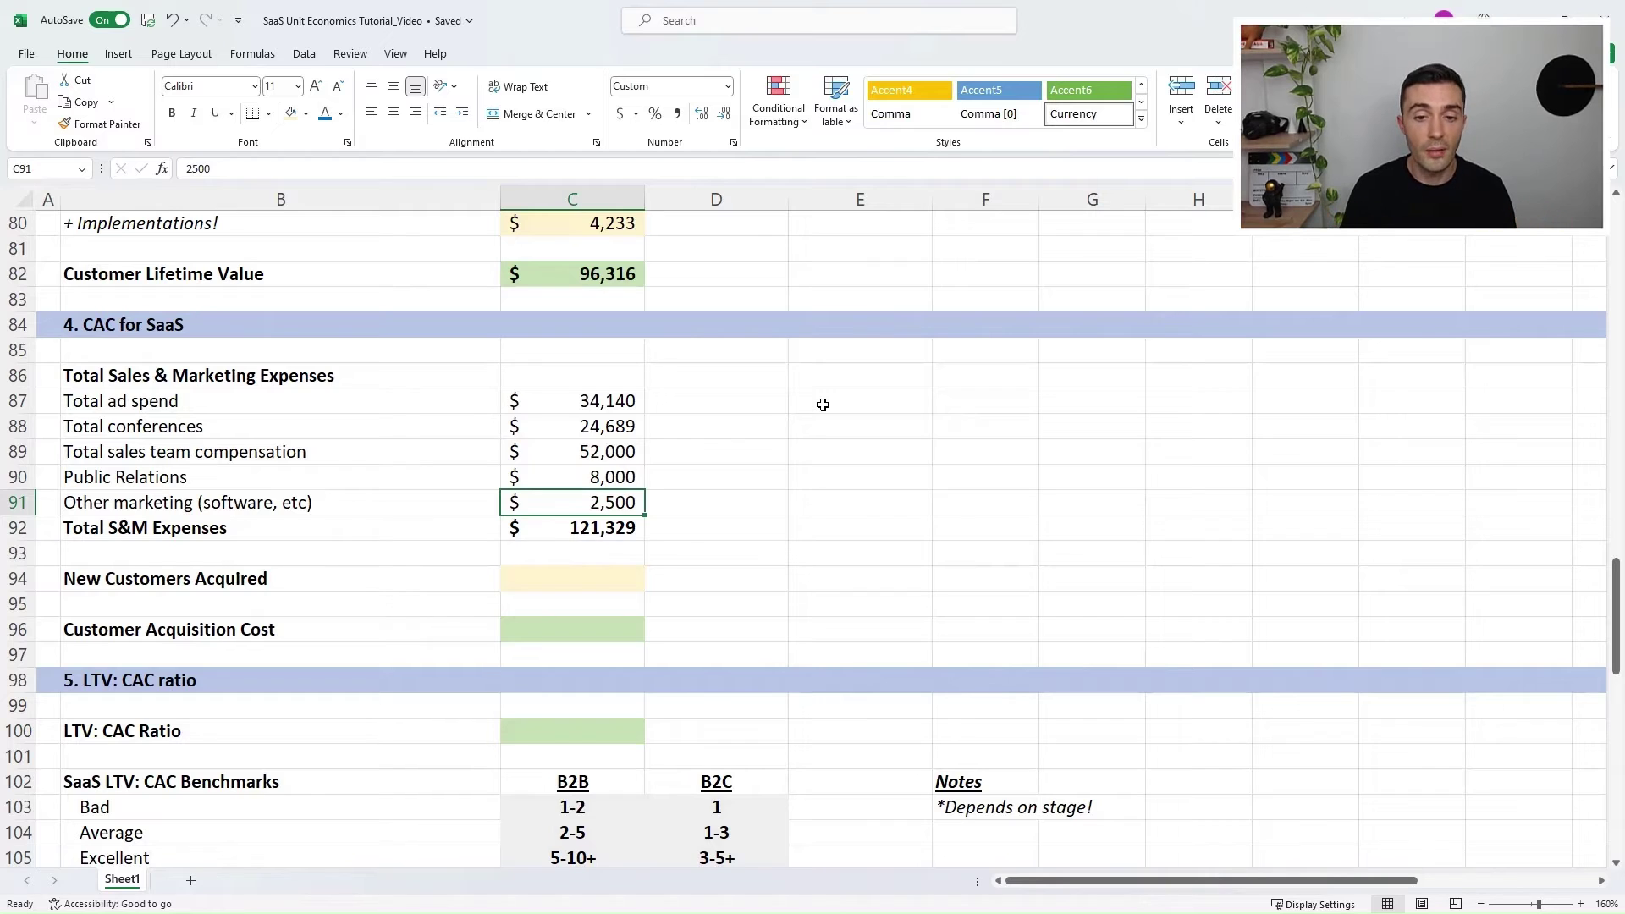
pyautogui.press('Down')
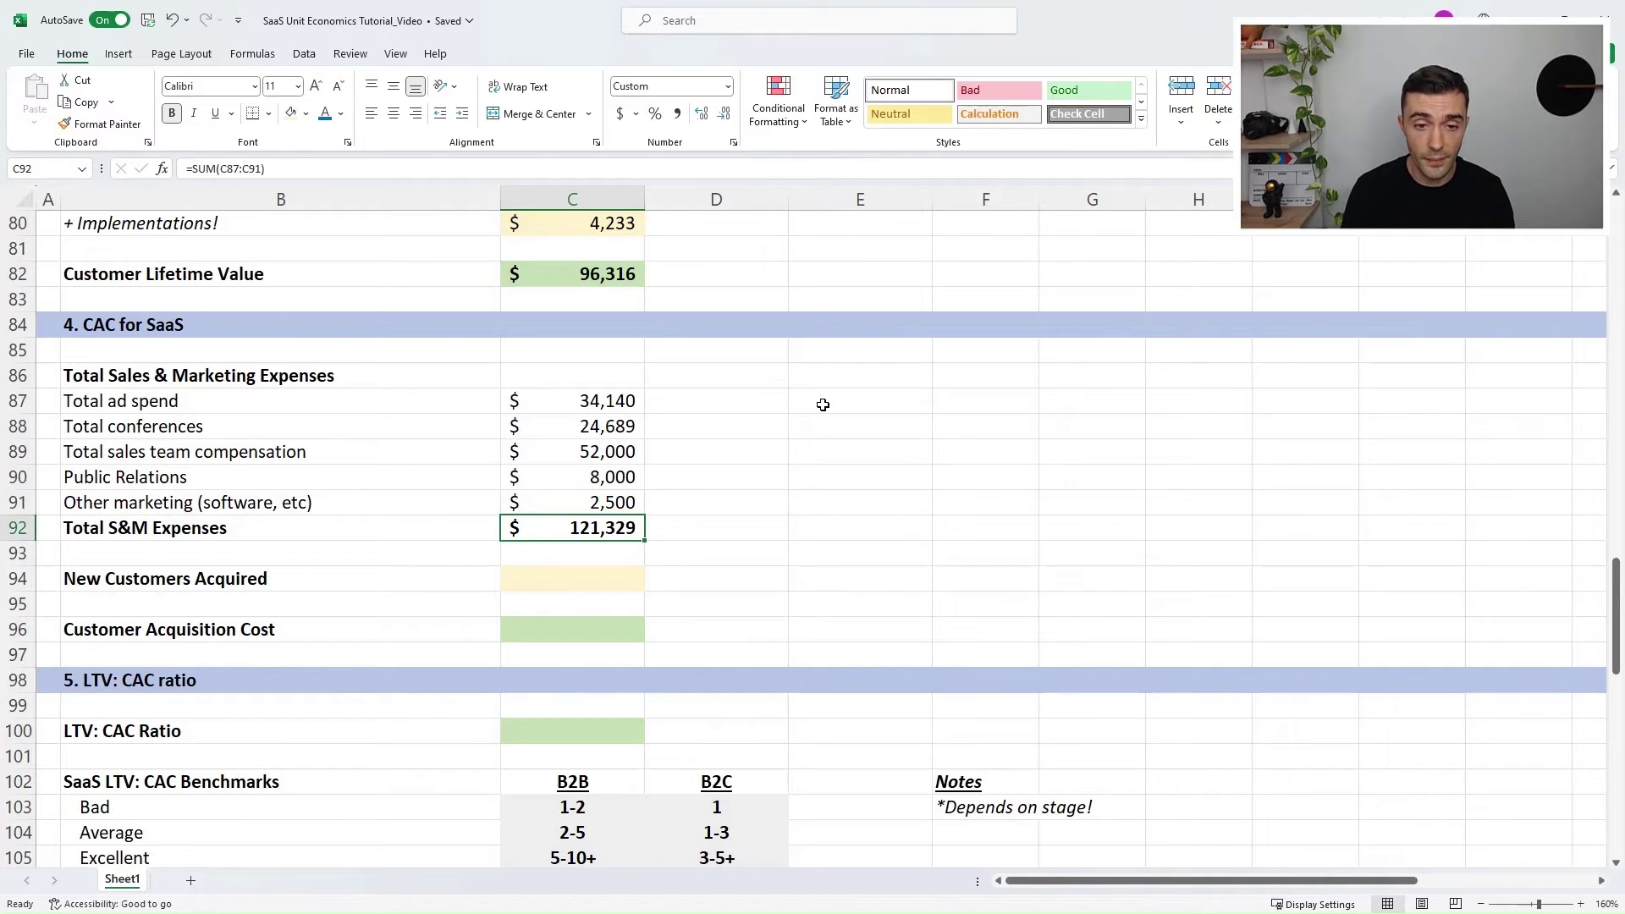
# Step: Link New Customers Acquired in C94 to the New Customers figure in the Unit Economics Breakdown (=C63)
pyautogui.press('Down')
pyautogui.press('Down')
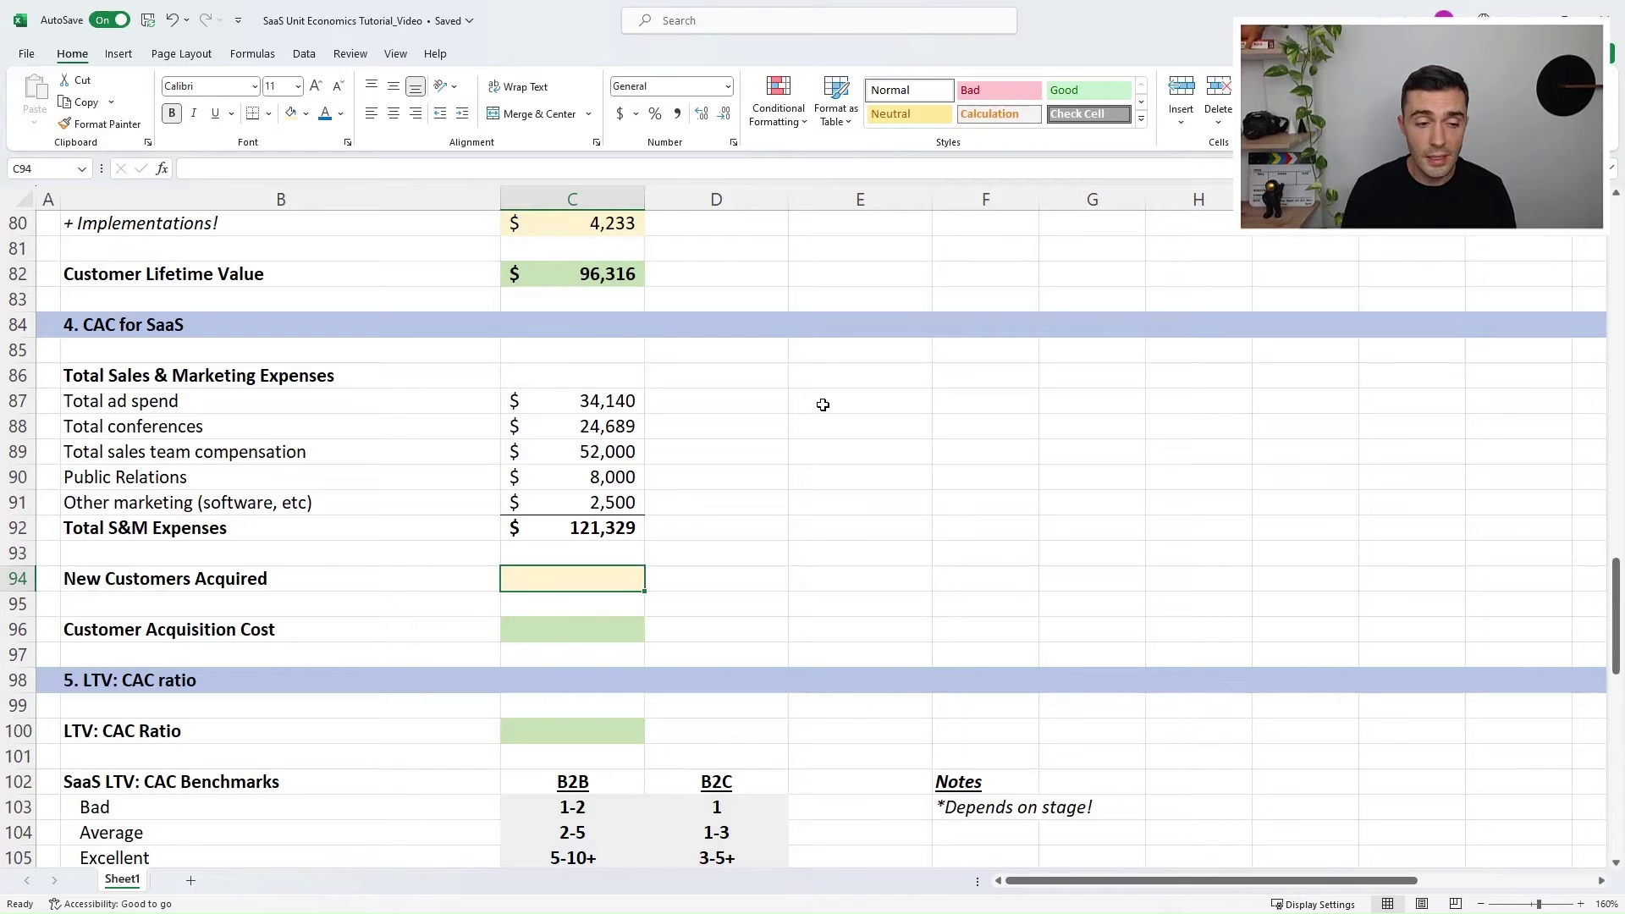
pyautogui.write('=')
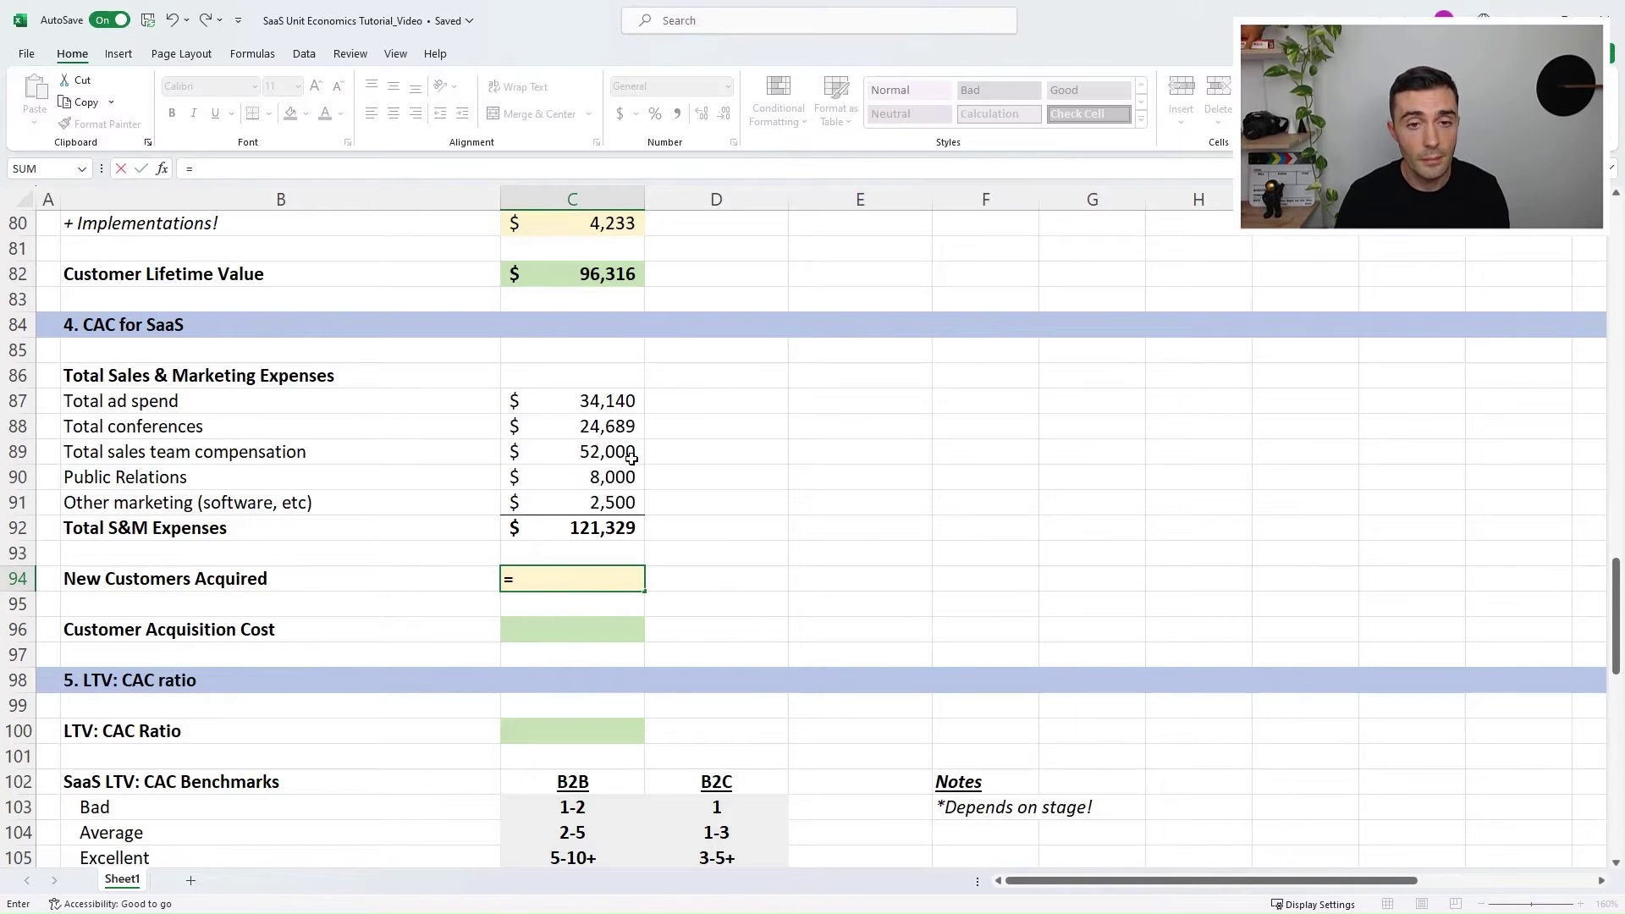
pyautogui.scroll(7, 633, 457)
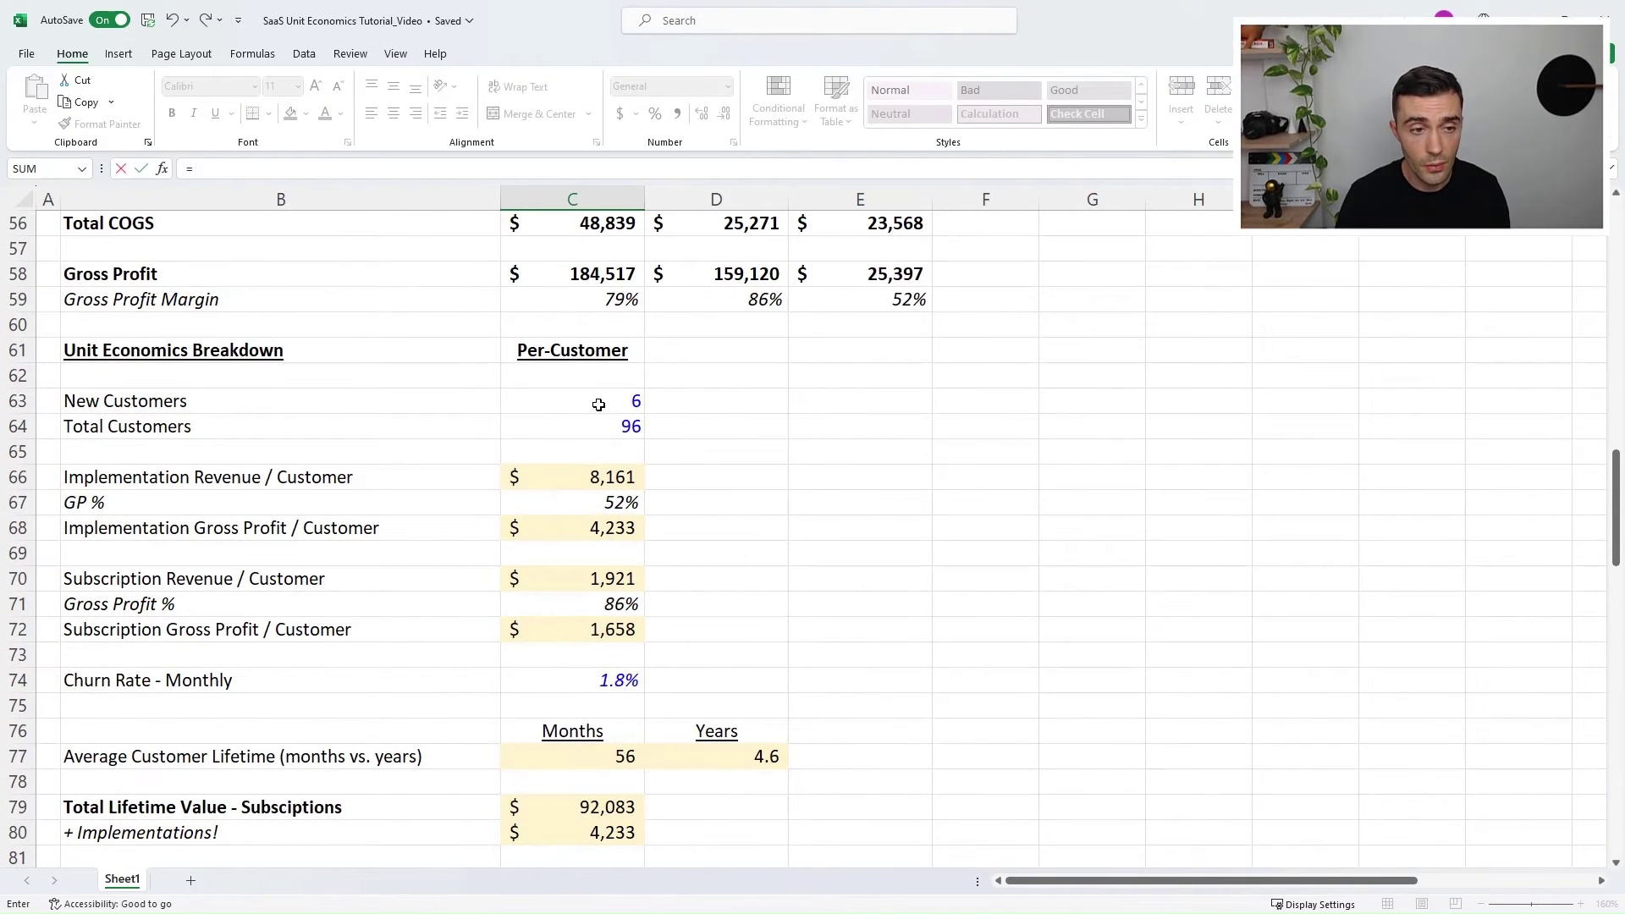
pyautogui.click(602, 401)
pyautogui.press('Return')
pyautogui.press('Up')
# Step: Calculate Customer Acquisition Cost in C96 by dividing Total S&M Expenses by New Customers Acquired (=C92/C94)
pyautogui.scroll(-2, 729, 584)
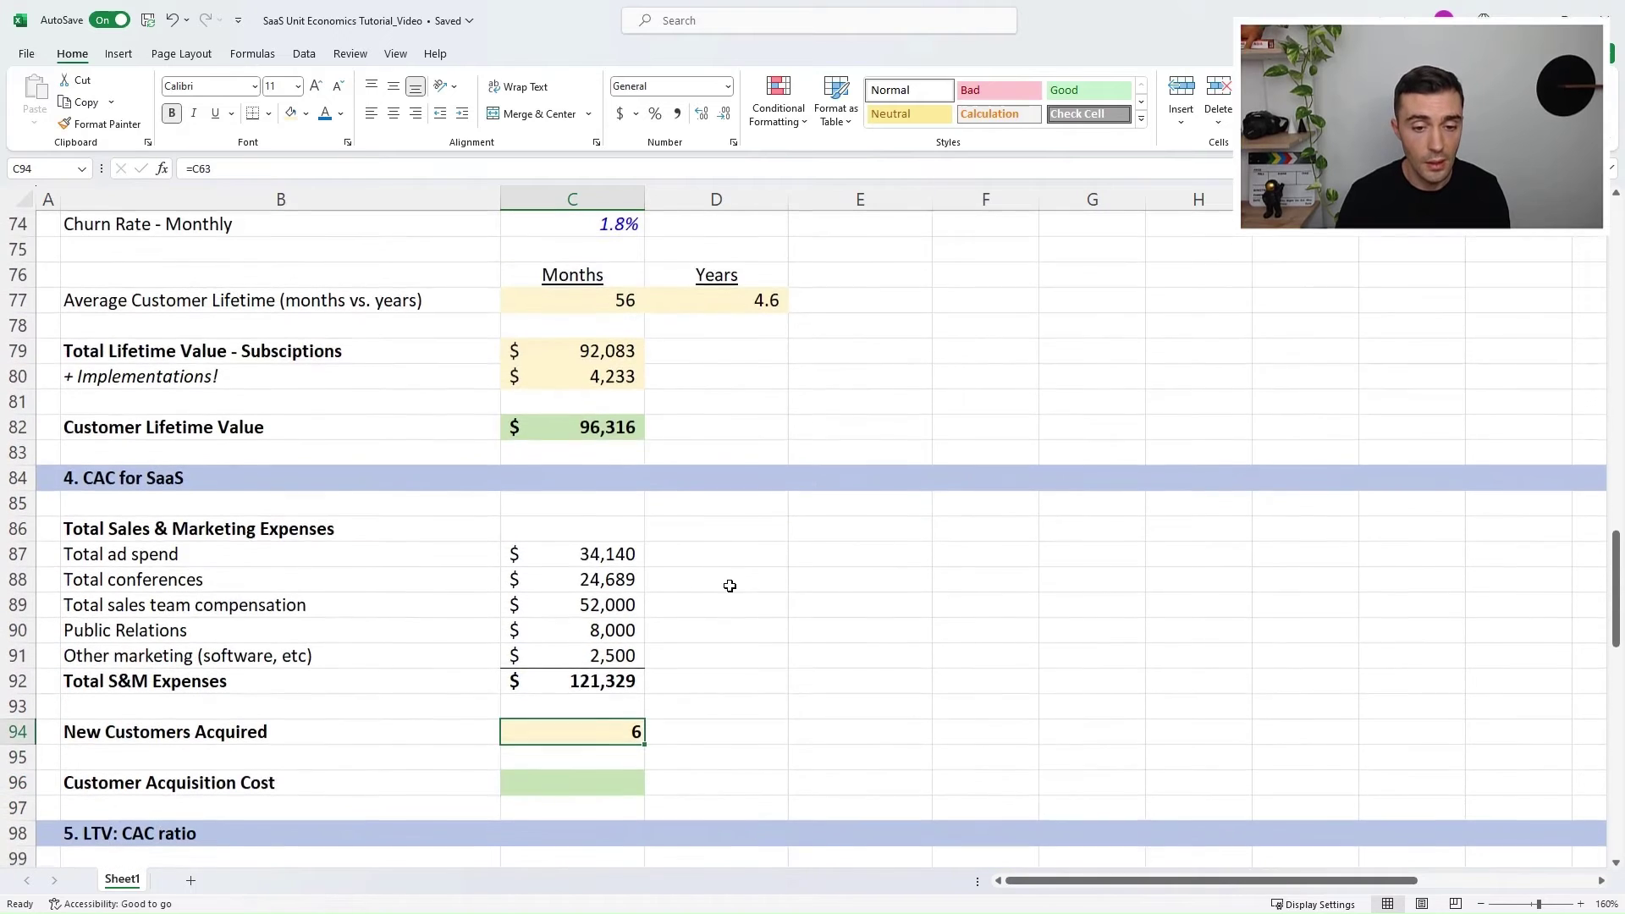
pyautogui.click(584, 709)
pyautogui.write('=')
pyautogui.click(585, 605)
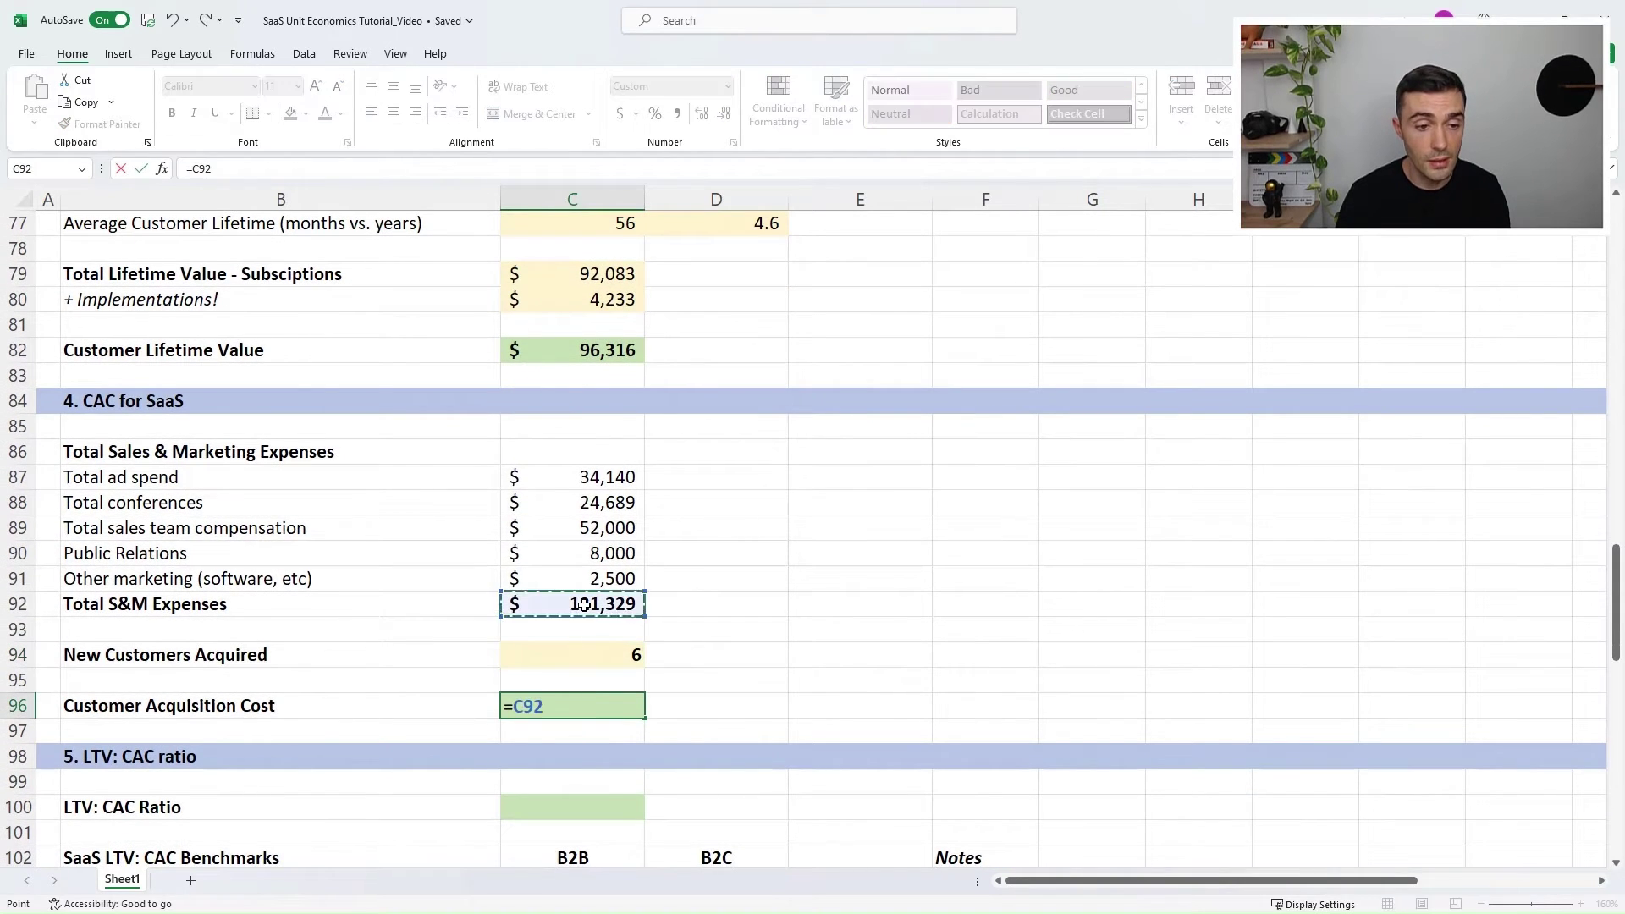
pyautogui.write('/')
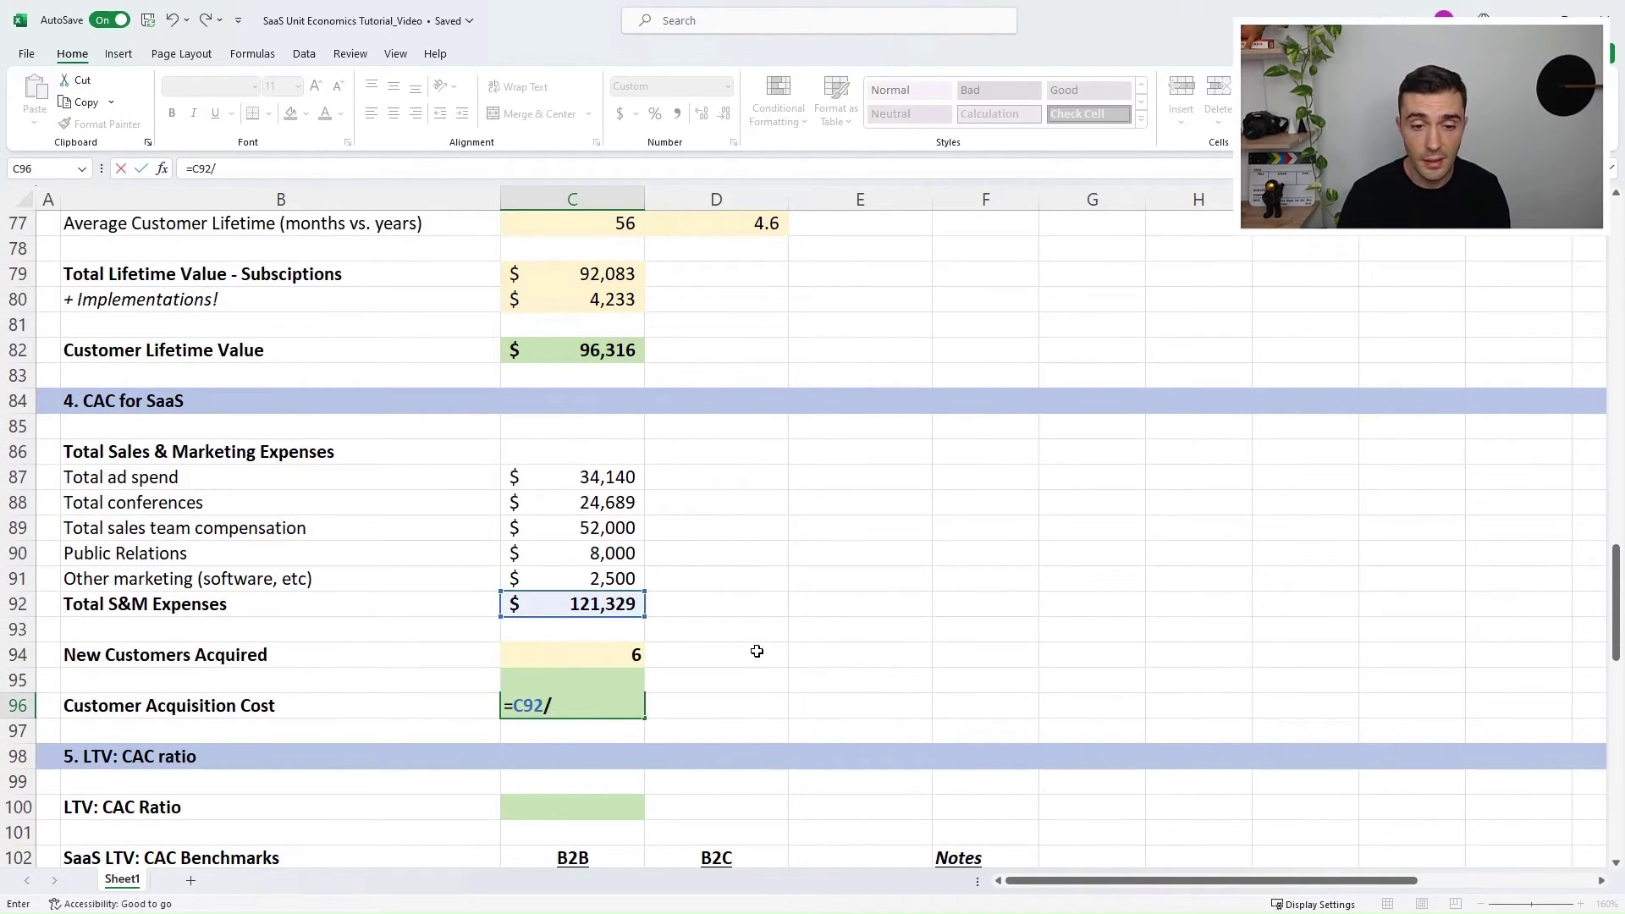
pyautogui.click(590, 657)
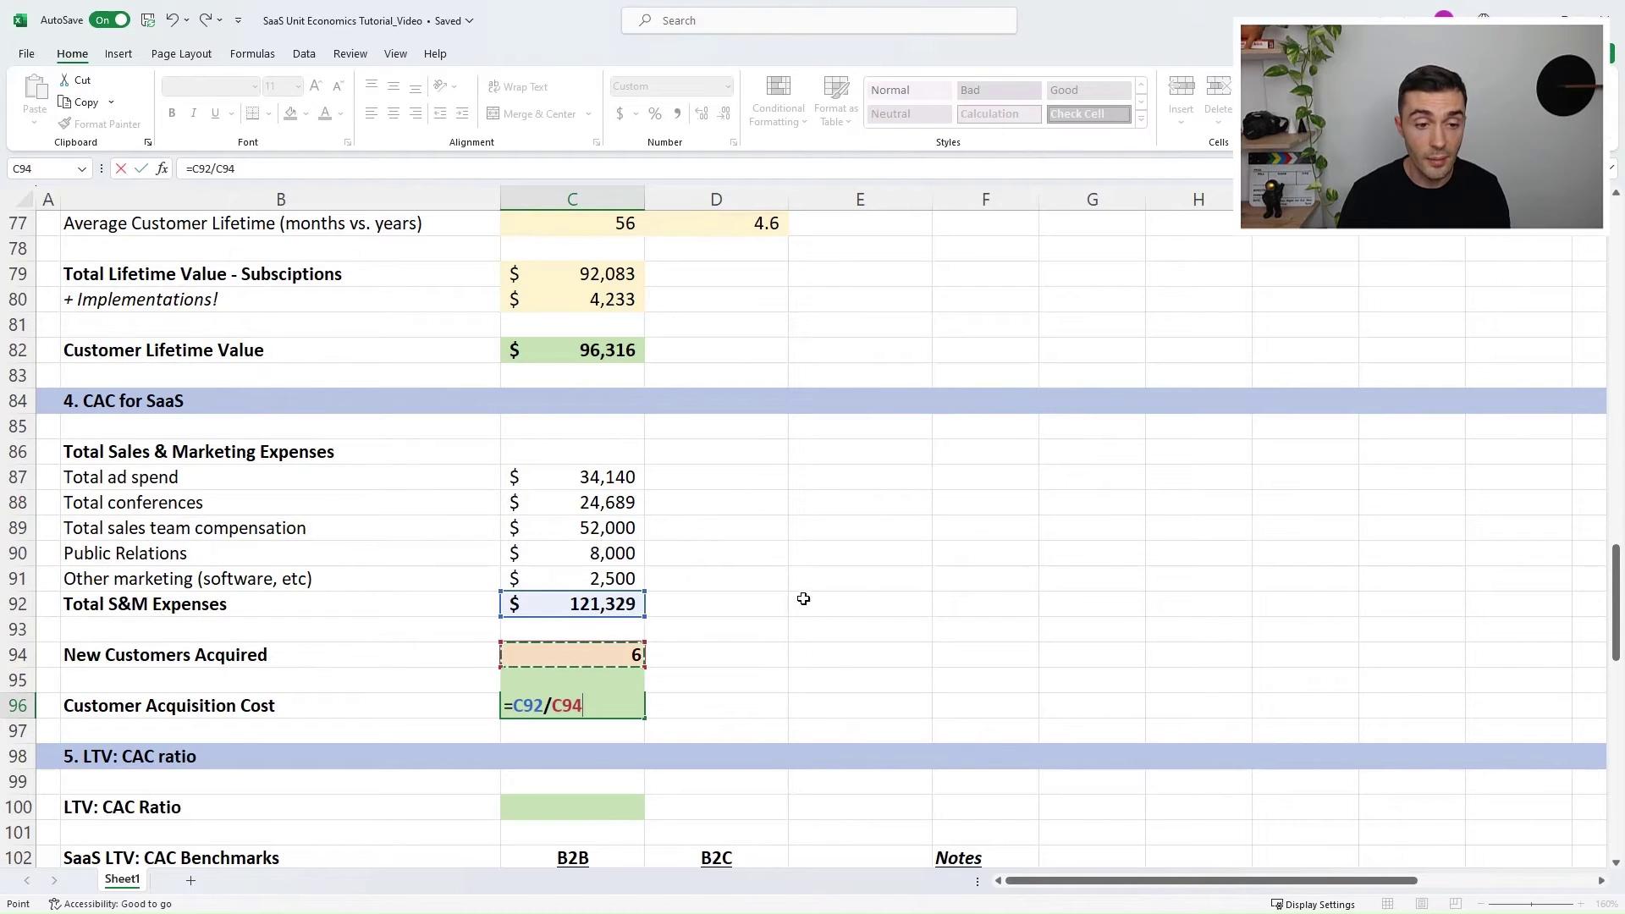
pyautogui.hotkey('ctrl', 'Return')
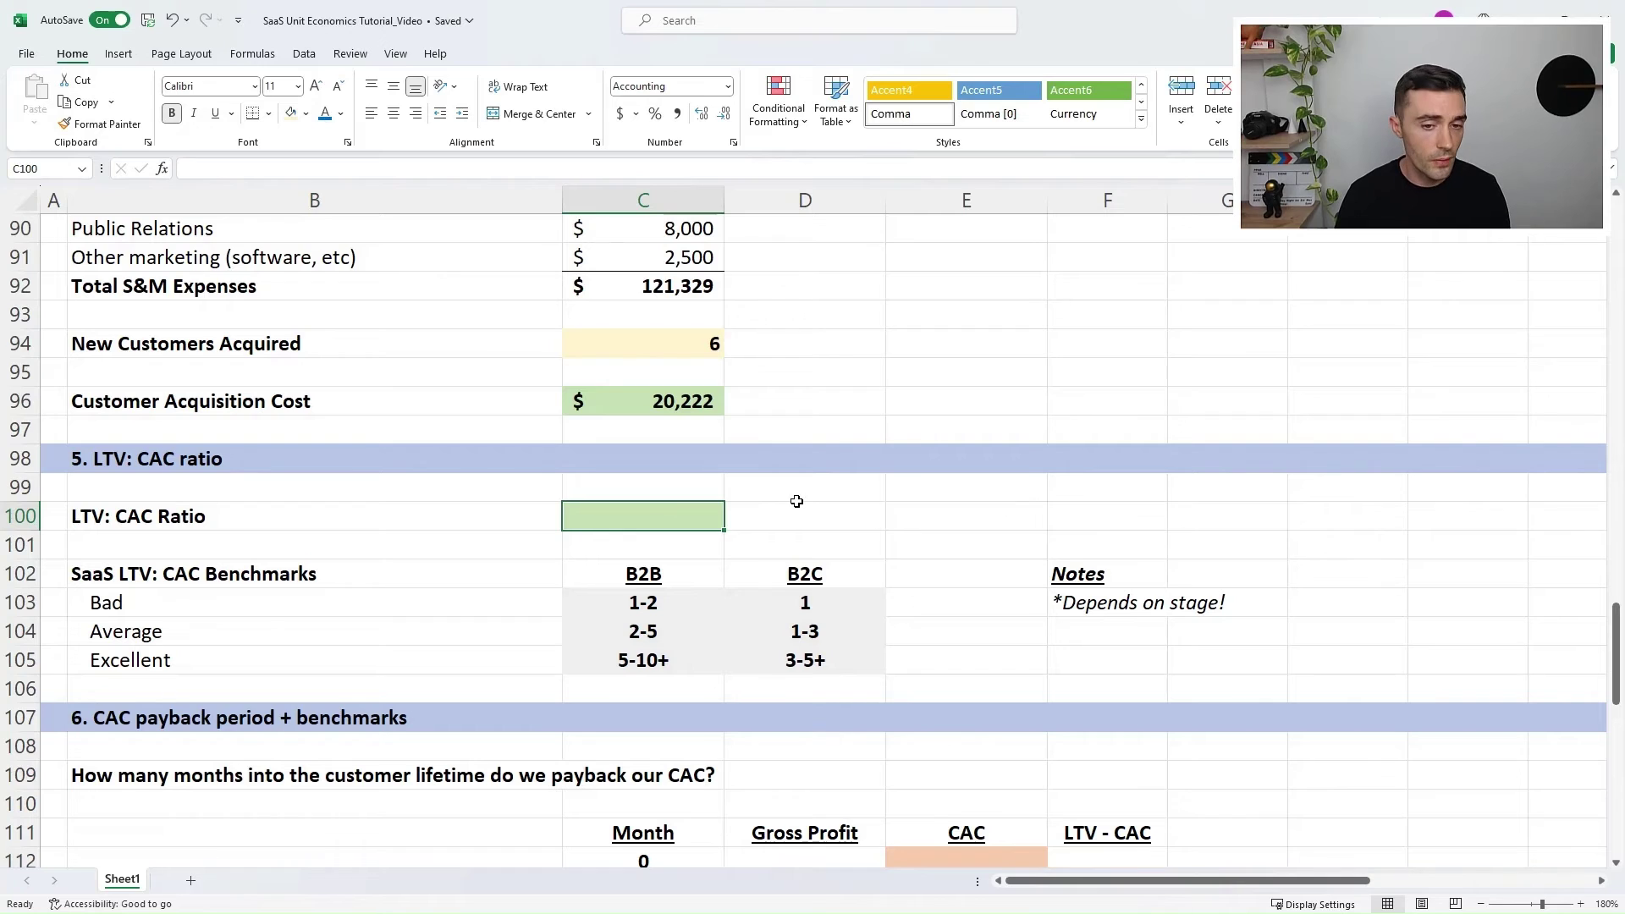
# Step: Calculate the LTV: CAC Ratio in C100 by dividing Customer Lifetime Value by Customer Acquisition Cost (=C82/C96)
pyautogui.write('=')
pyautogui.scroll(4, 800, 500)
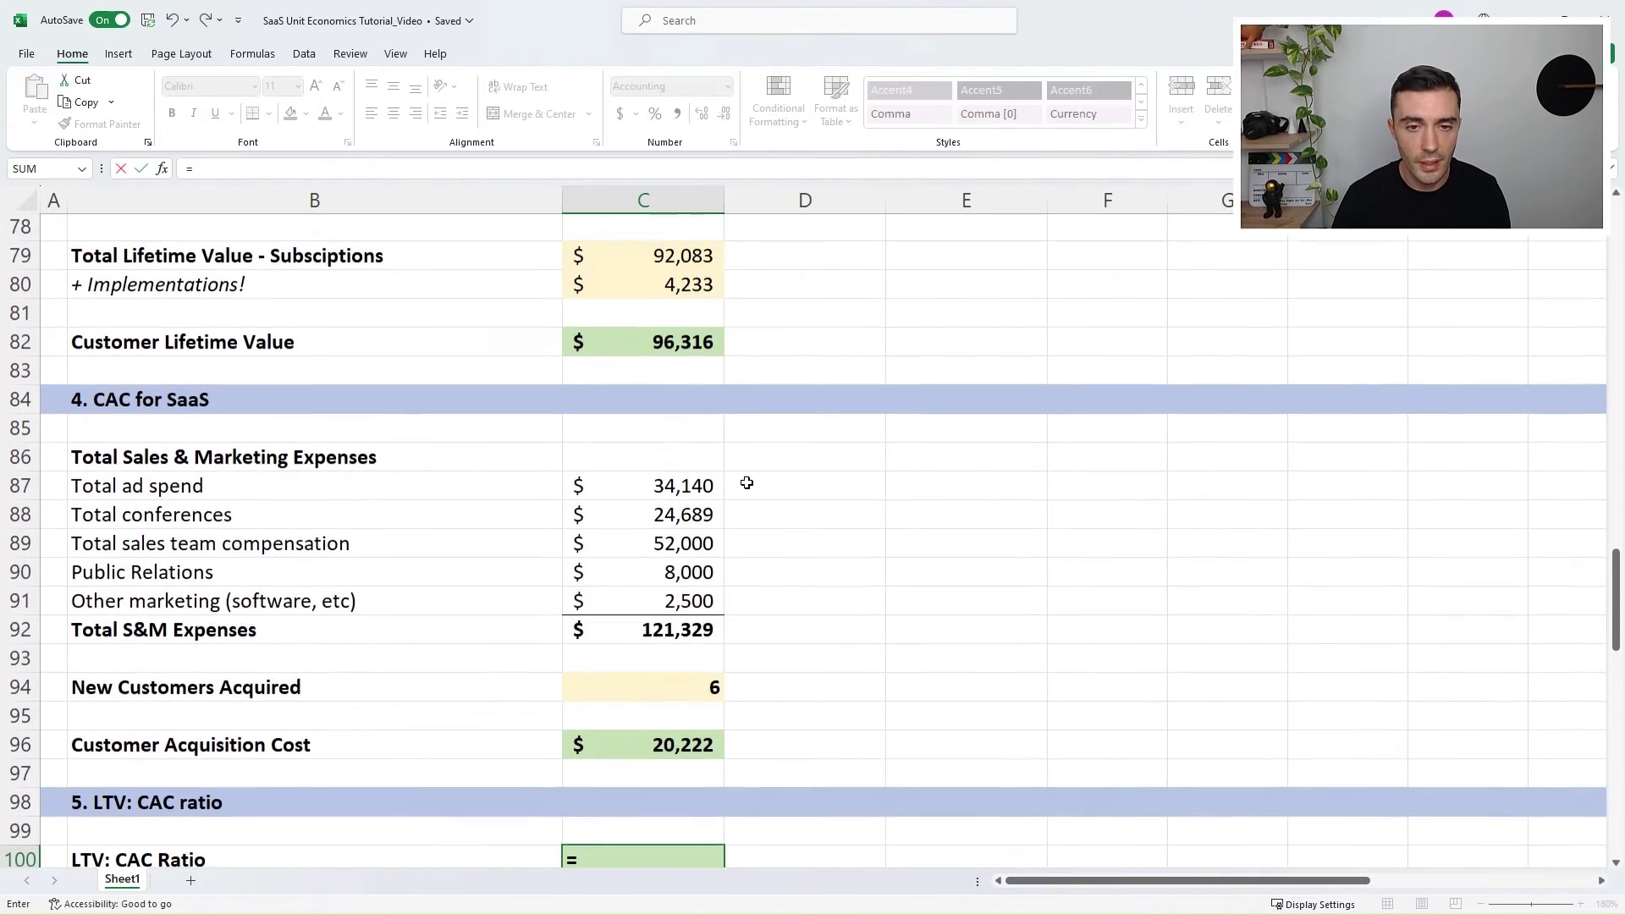
pyautogui.click(624, 351)
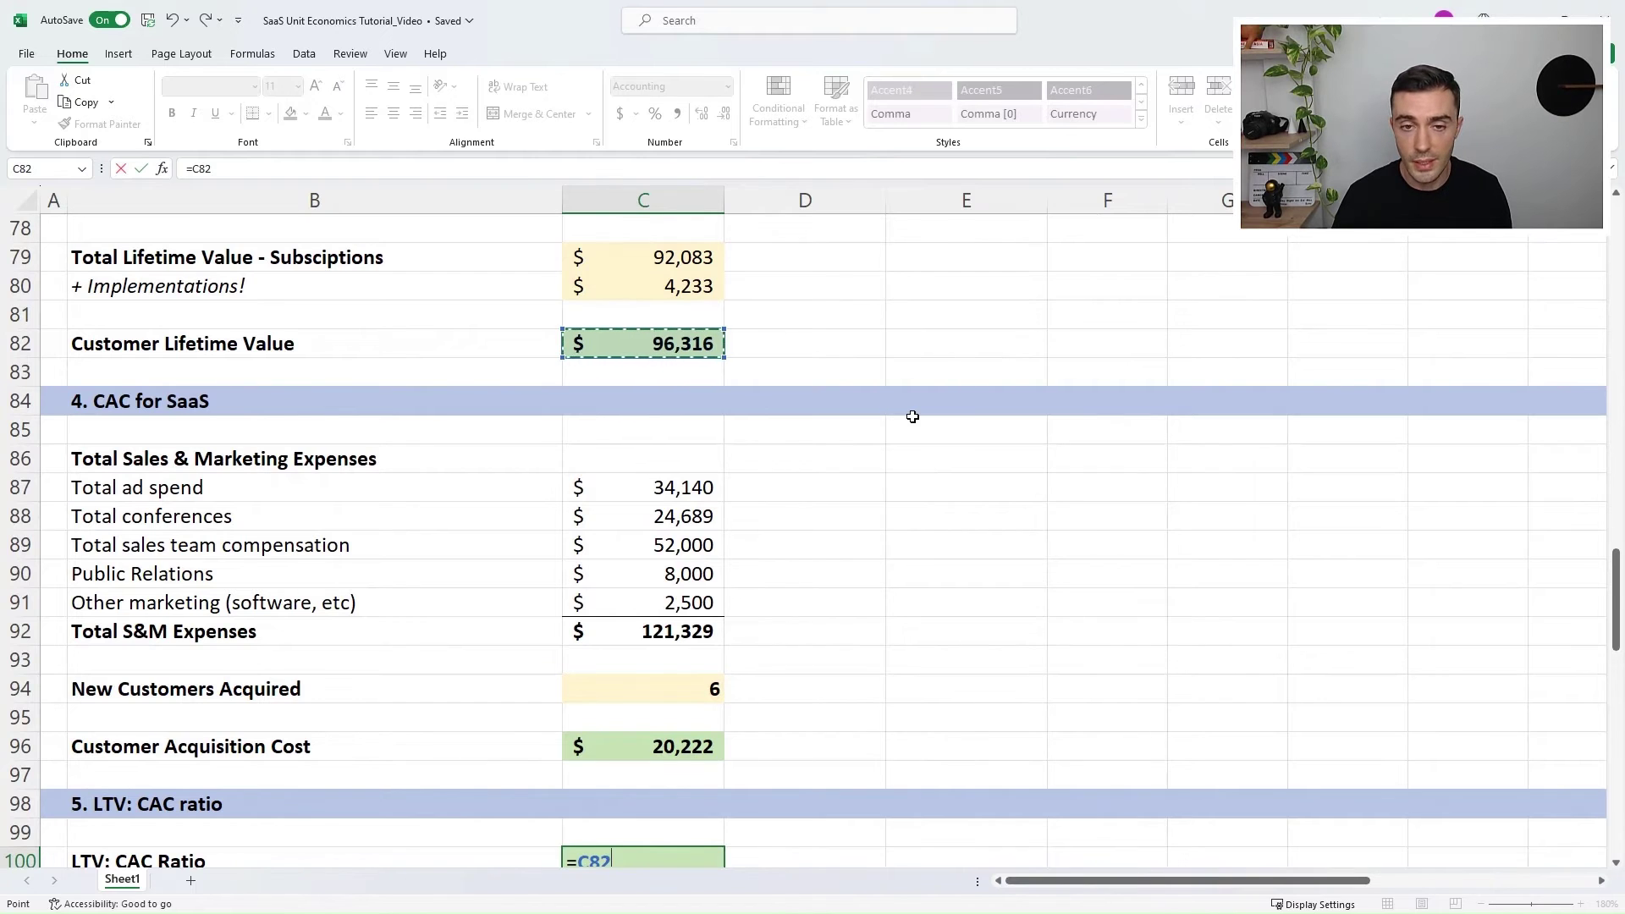
pyautogui.write('/')
pyautogui.scroll(-2, 745, 588)
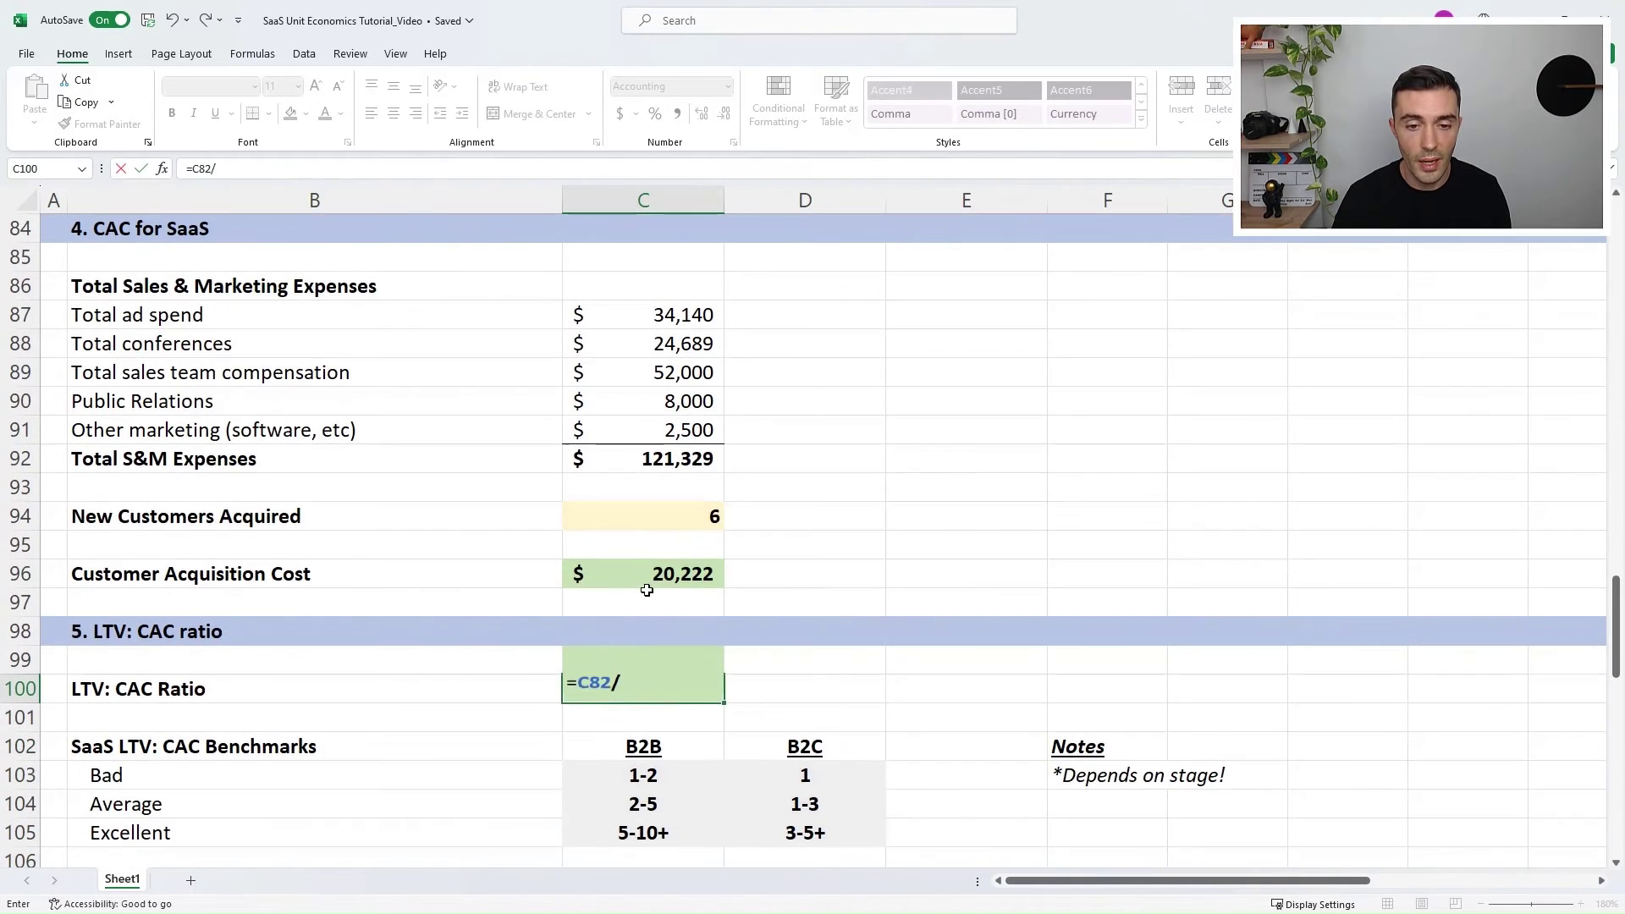
pyautogui.click(640, 574)
pyautogui.press('Return')
pyautogui.press('Up')
pyautogui.scroll(-2, 930, 549)
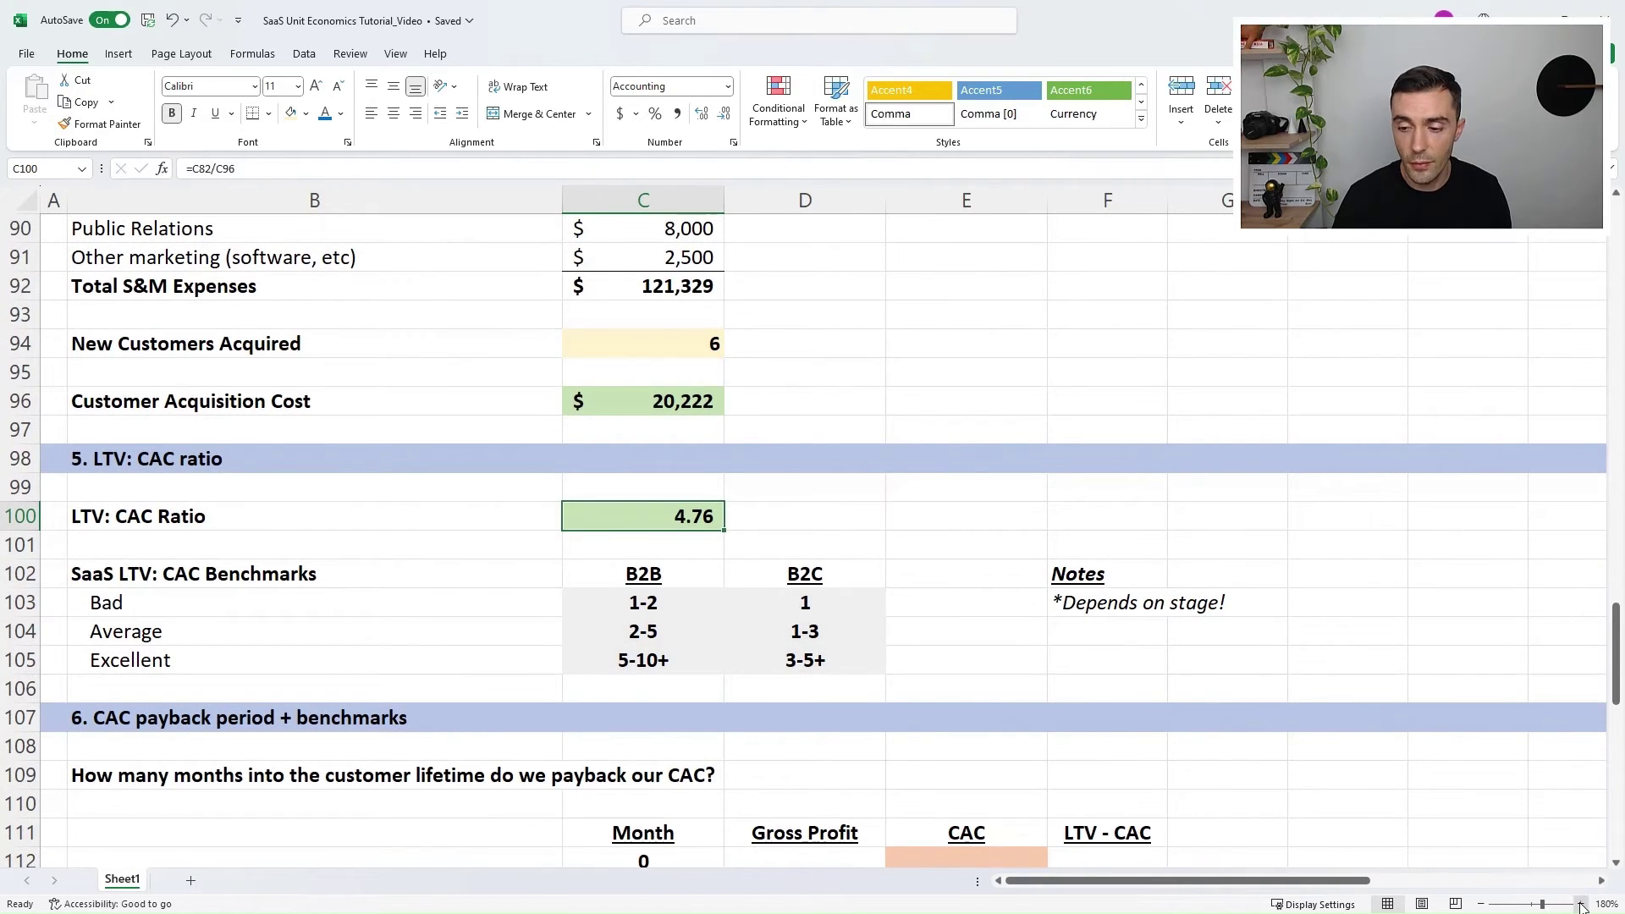
# Step: Review the SaaS LTV: CAC Benchmarks for B2B and B2C, going through the Bad, Average and Excellent ranges
pyautogui.keyDown('ctrl'); pyautogui.scroll(1, 958, 567); pyautogui.keyUp('ctrl')
pyautogui.scroll(-4, 957, 568)
pyautogui.scroll(2, 950, 537)
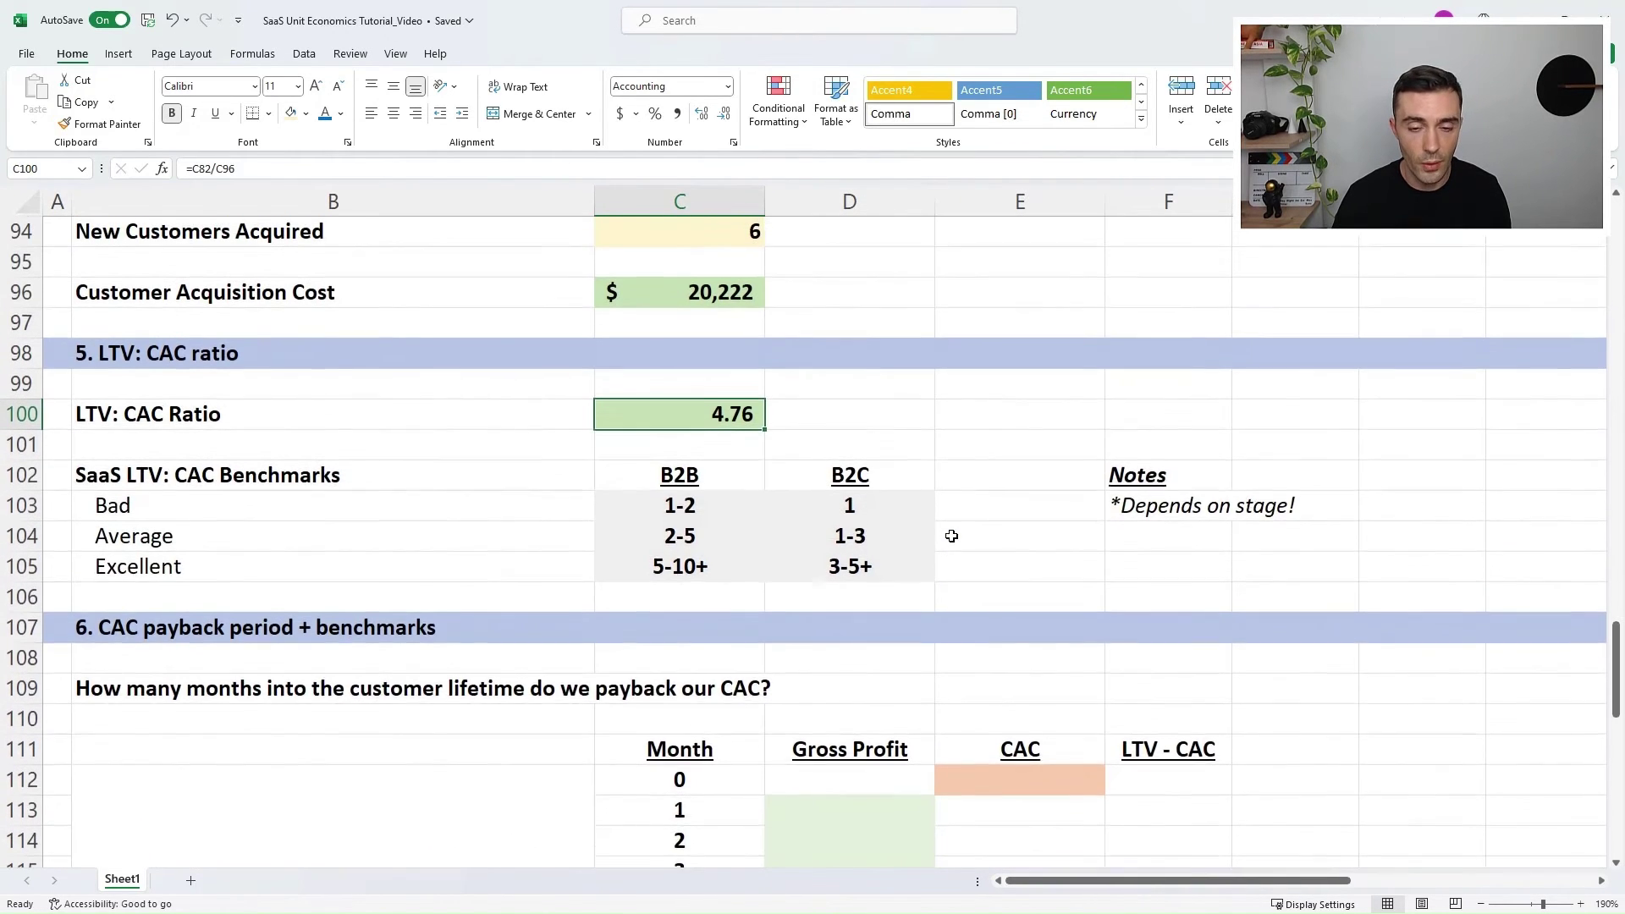
pyautogui.click(968, 505)
pyautogui.press('Left')
pyautogui.press('Left')
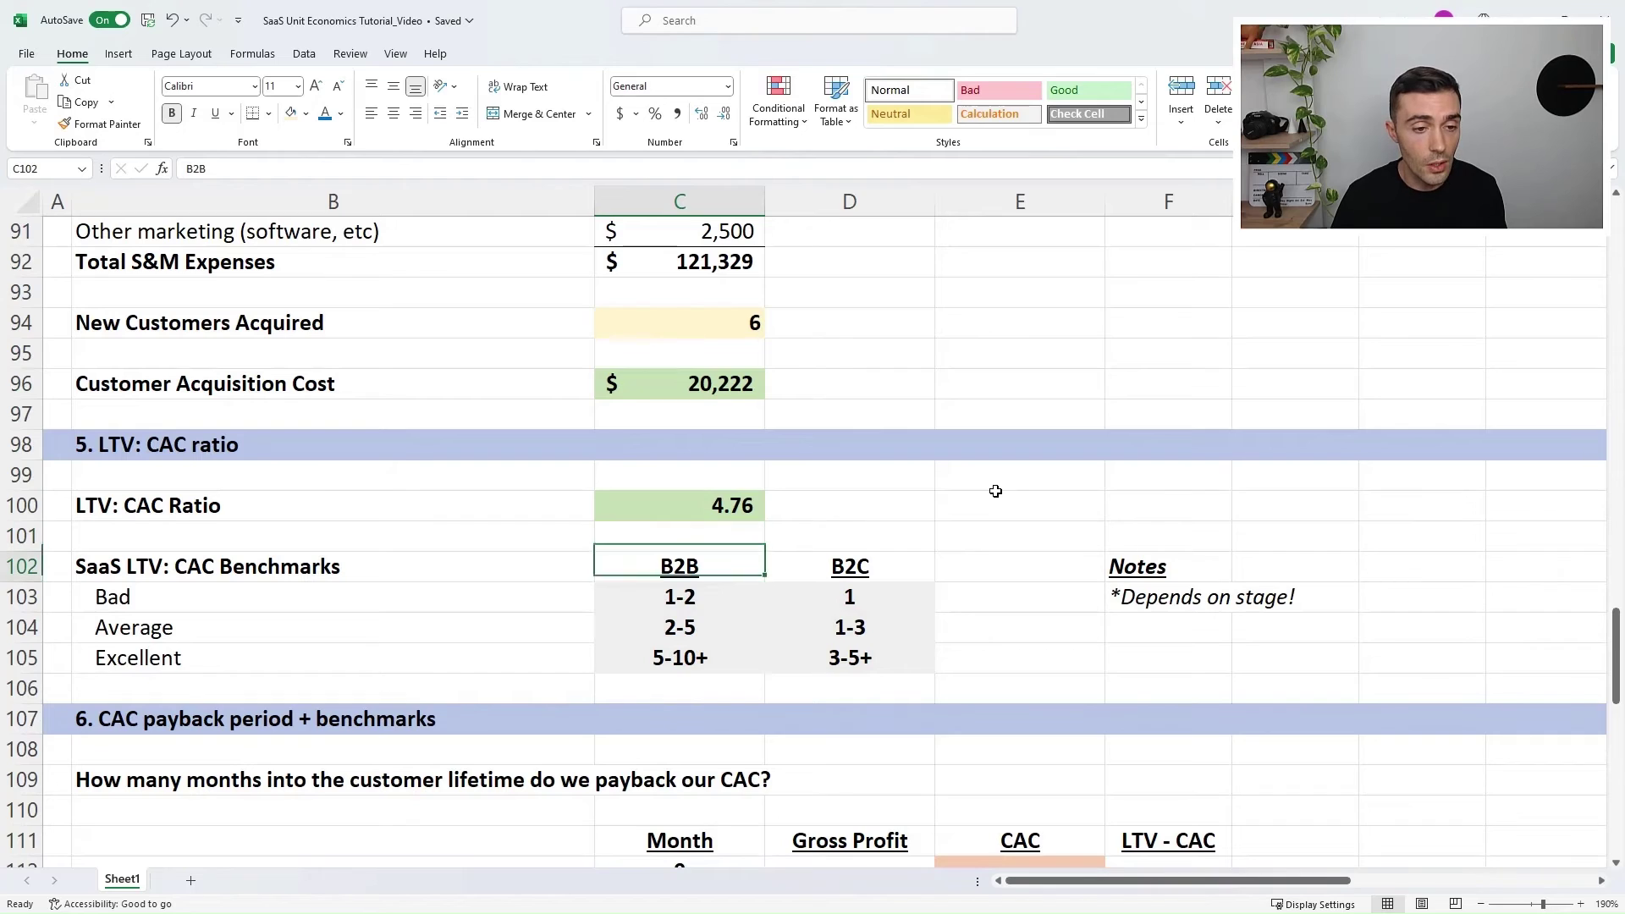
pyautogui.press('Down')
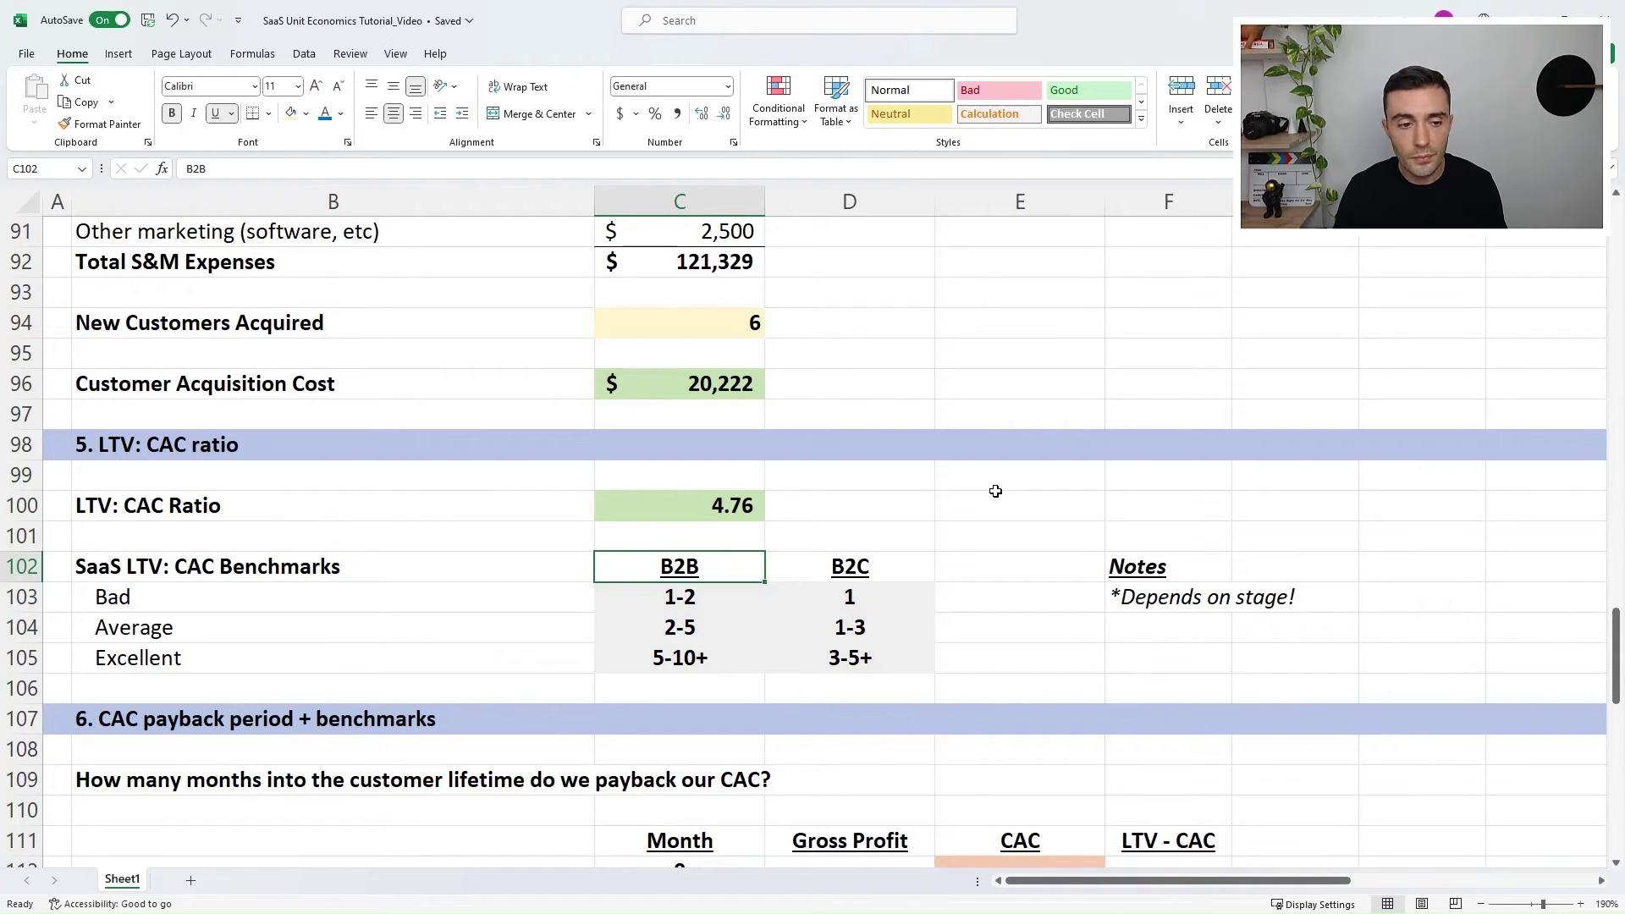
pyautogui.press('Down')
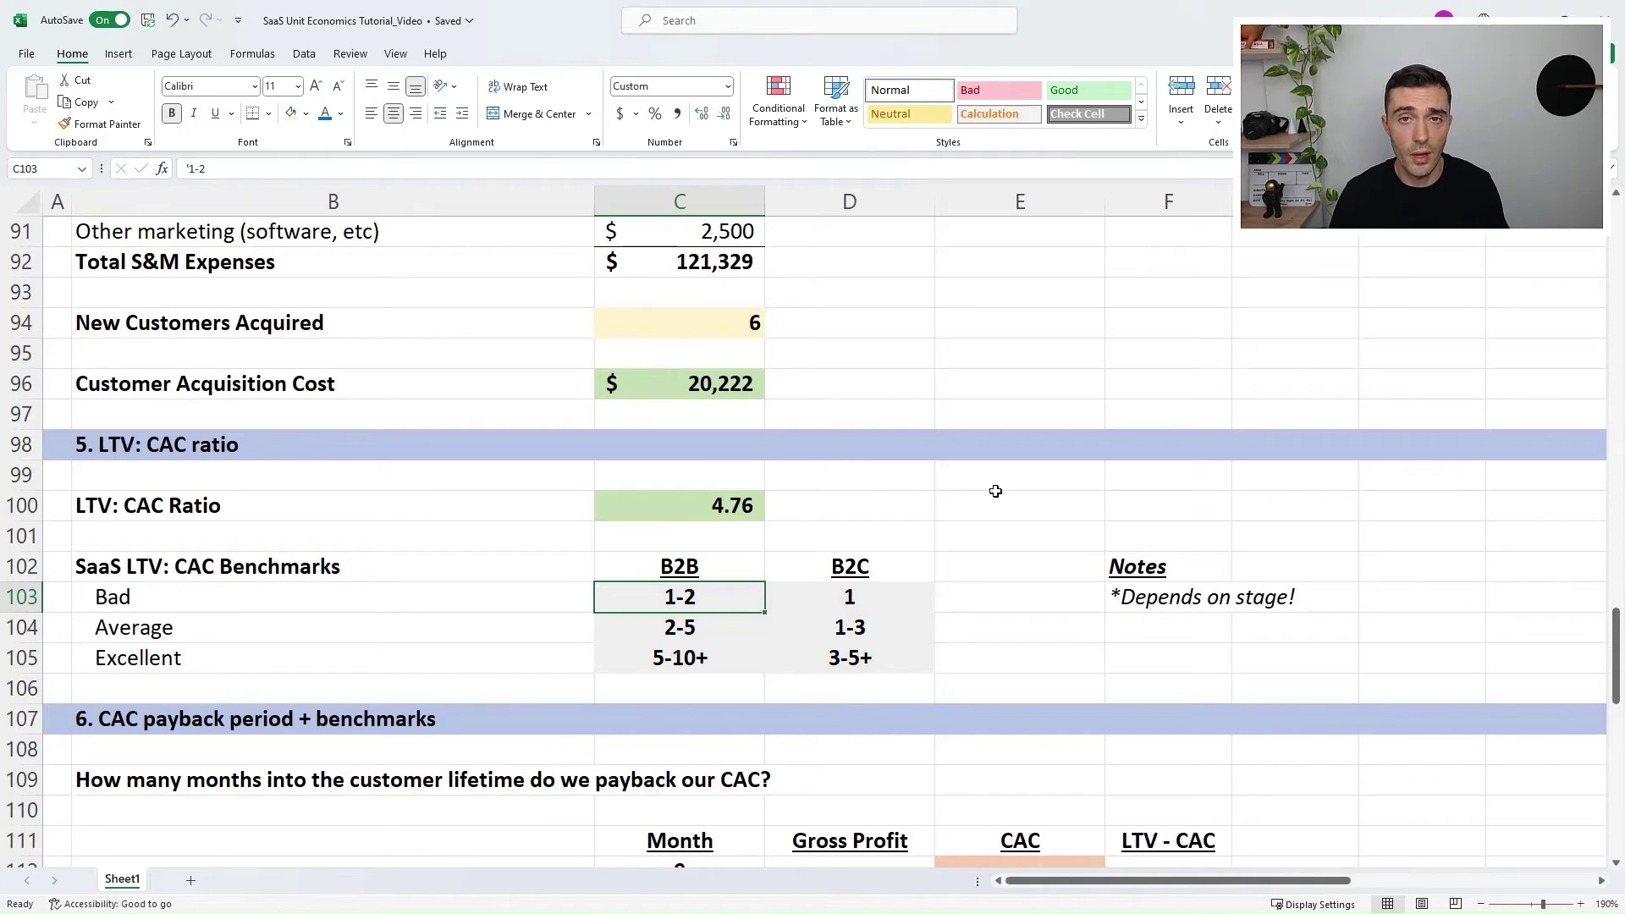
pyautogui.press('Right')
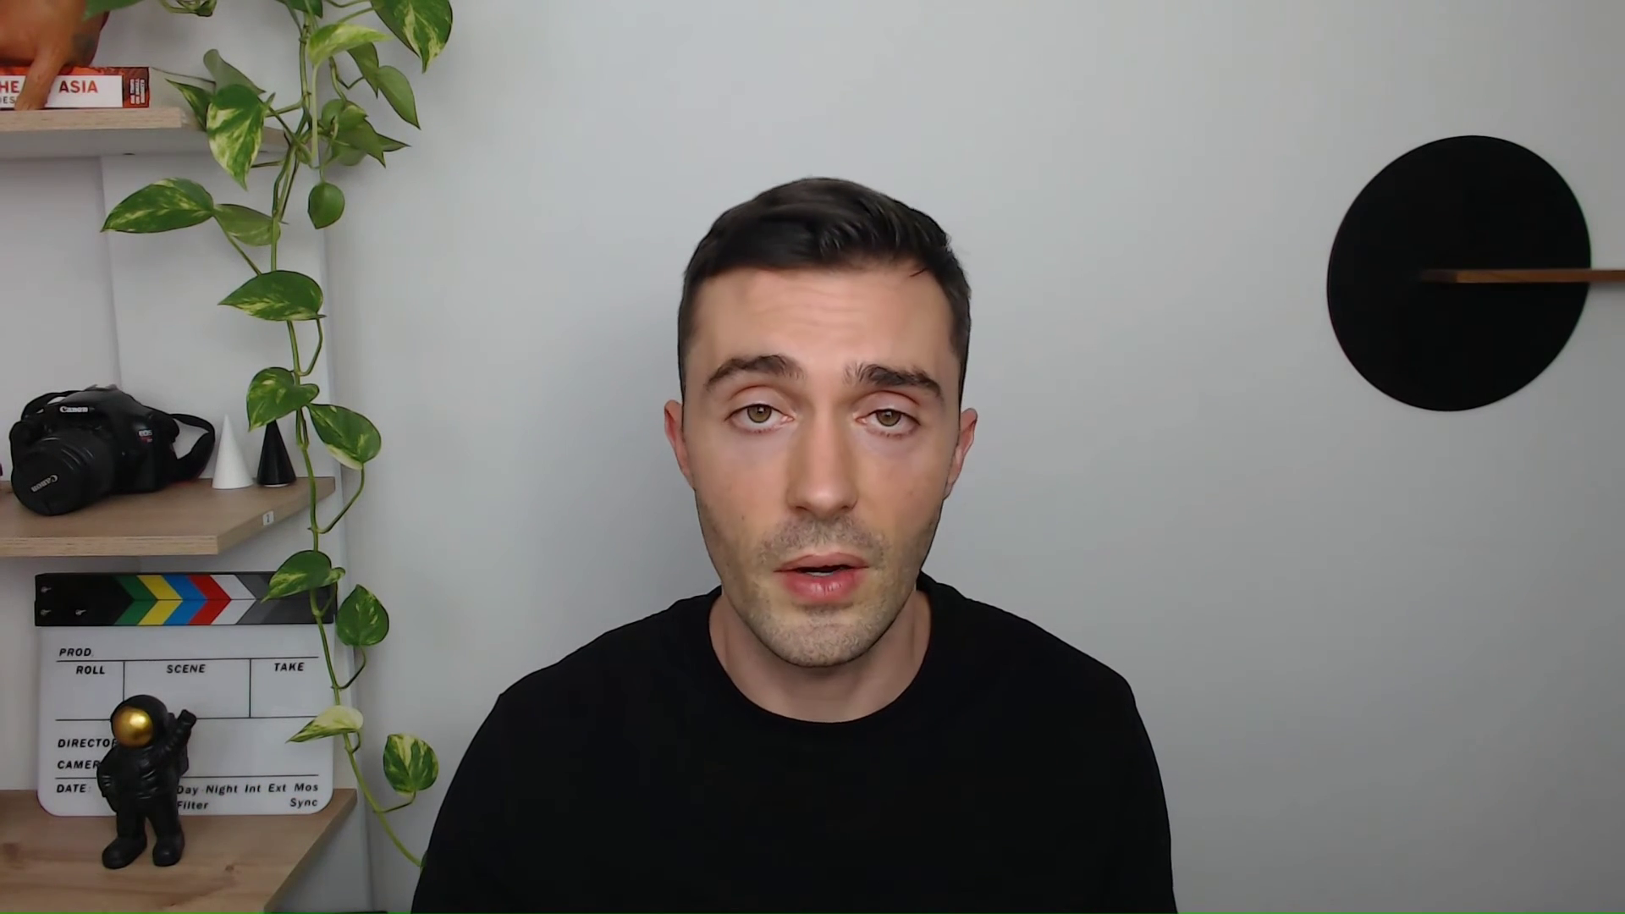
pyautogui.press('Down')
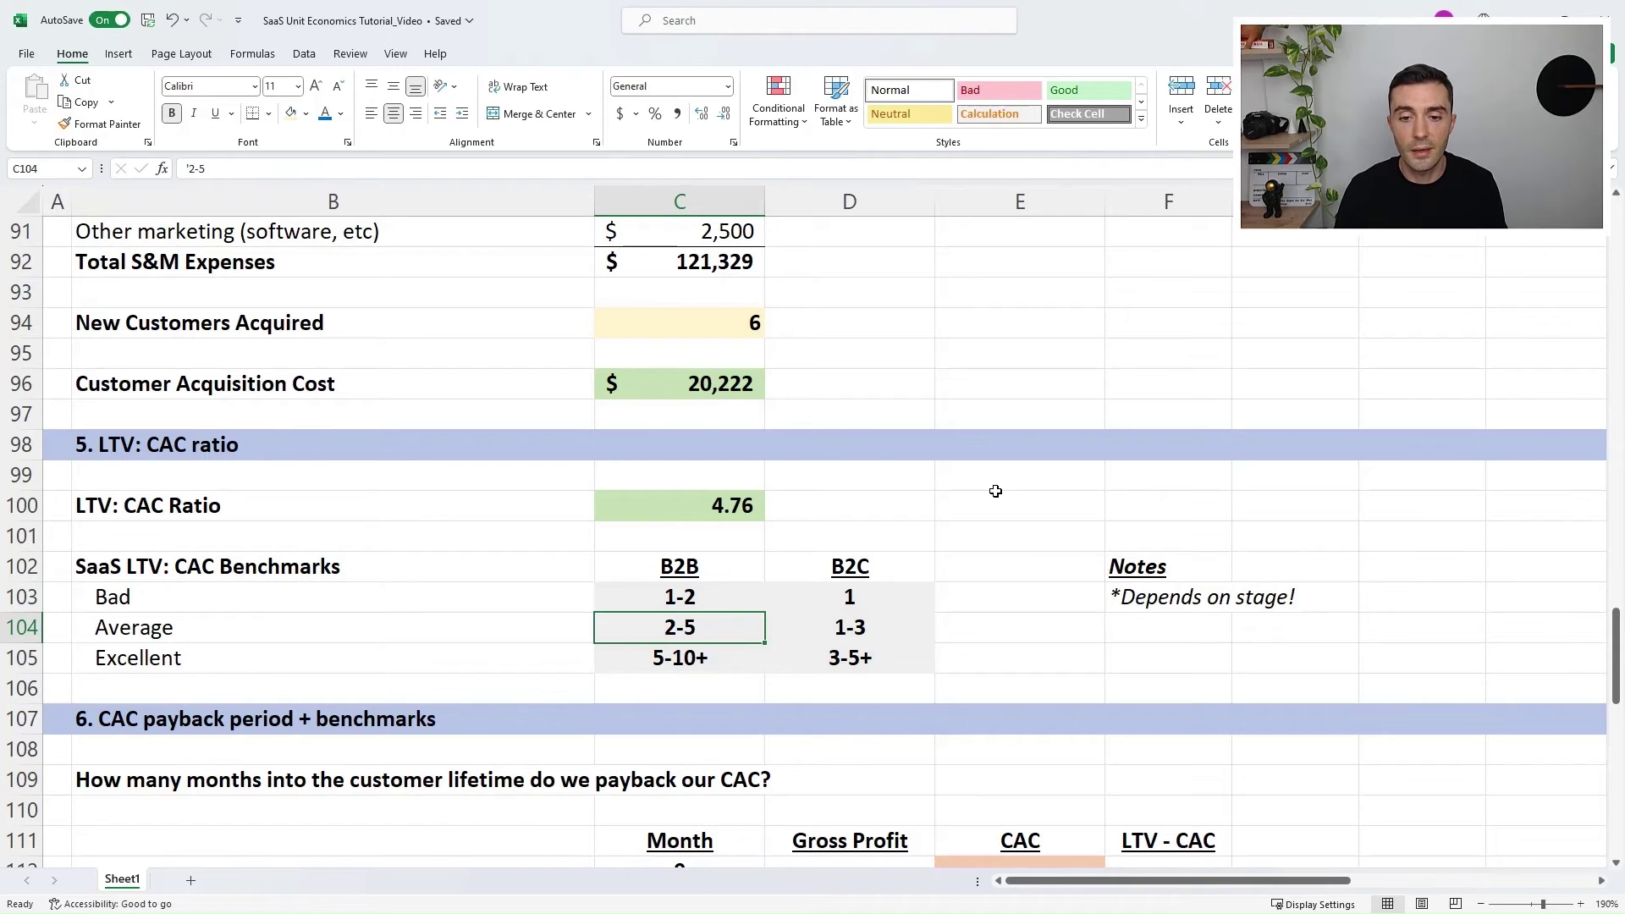
pyautogui.press('Right')
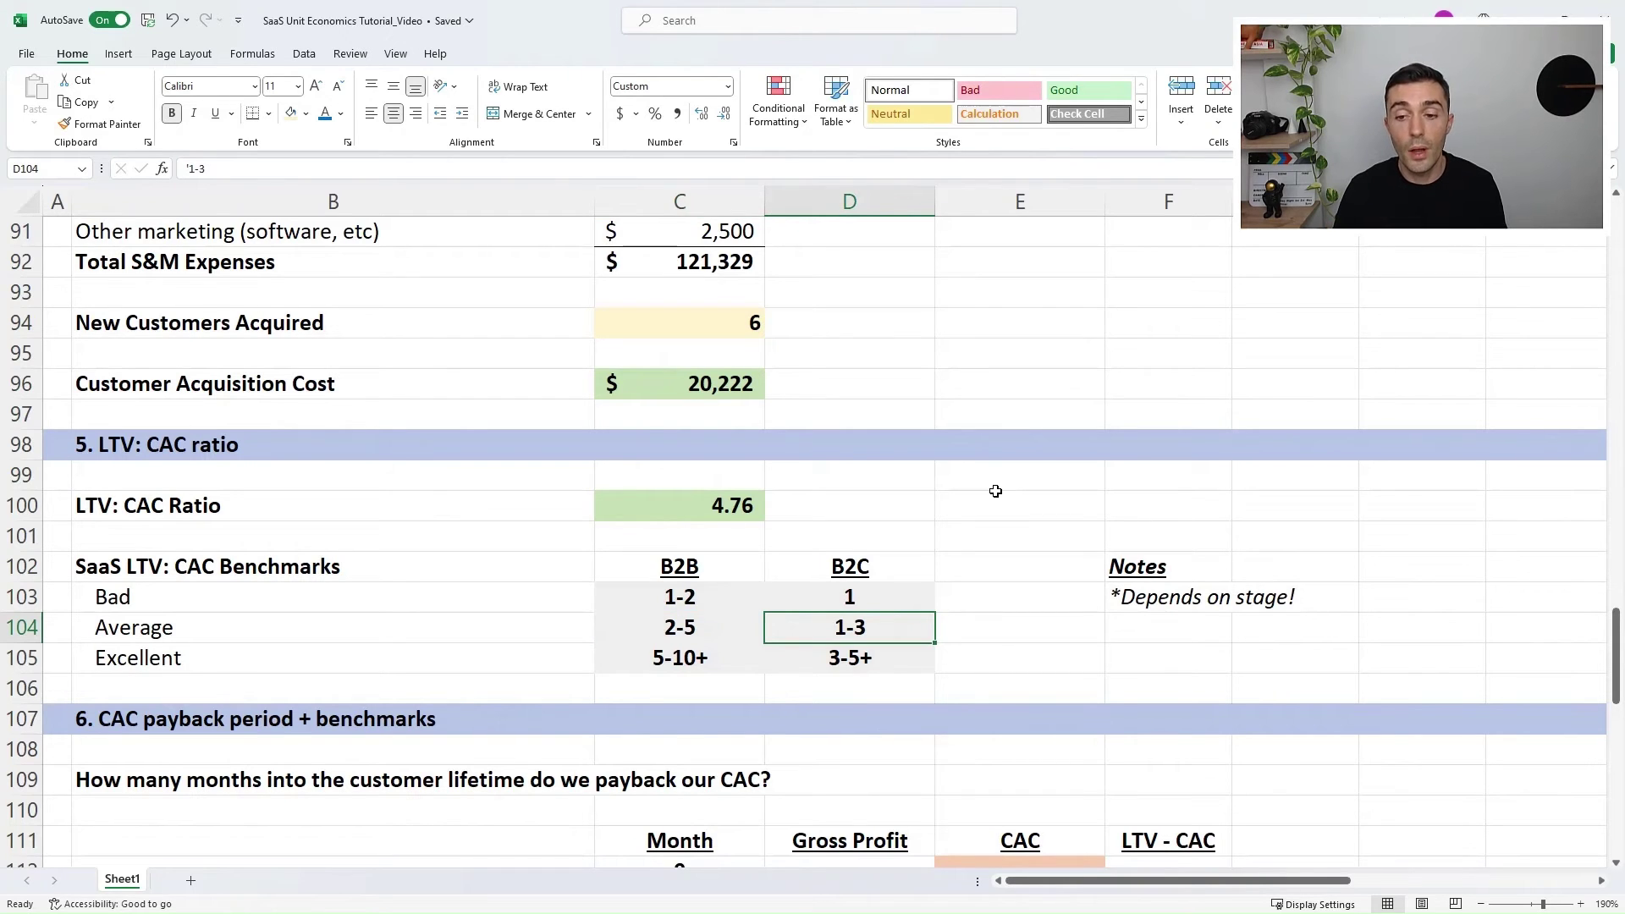
pyautogui.press('Down')
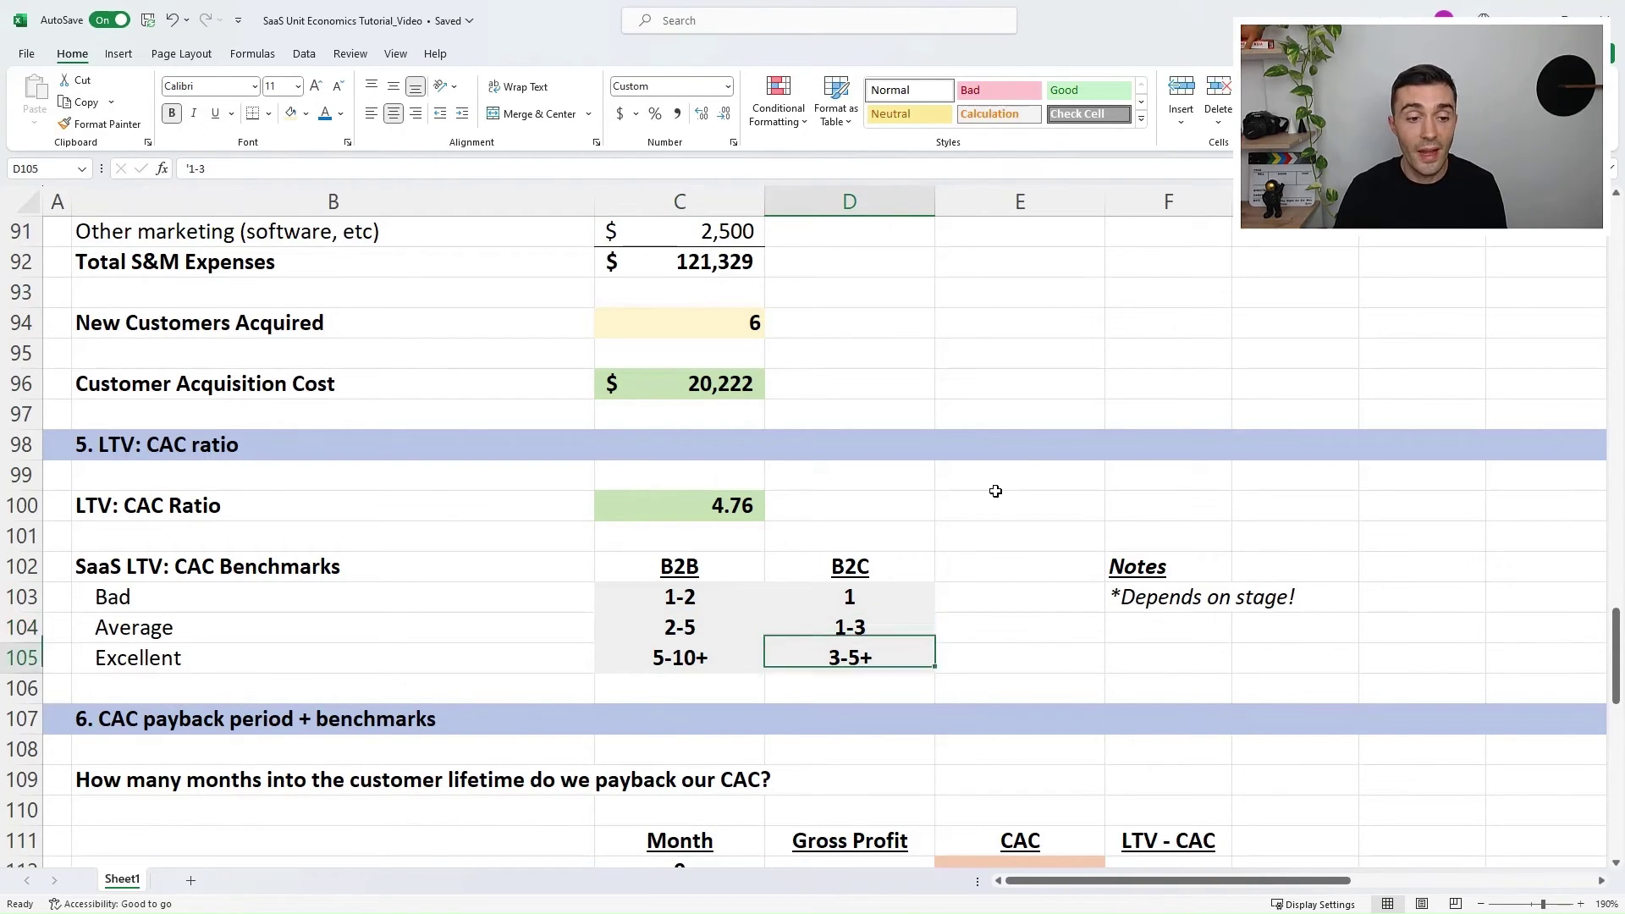
pyautogui.press('Left')
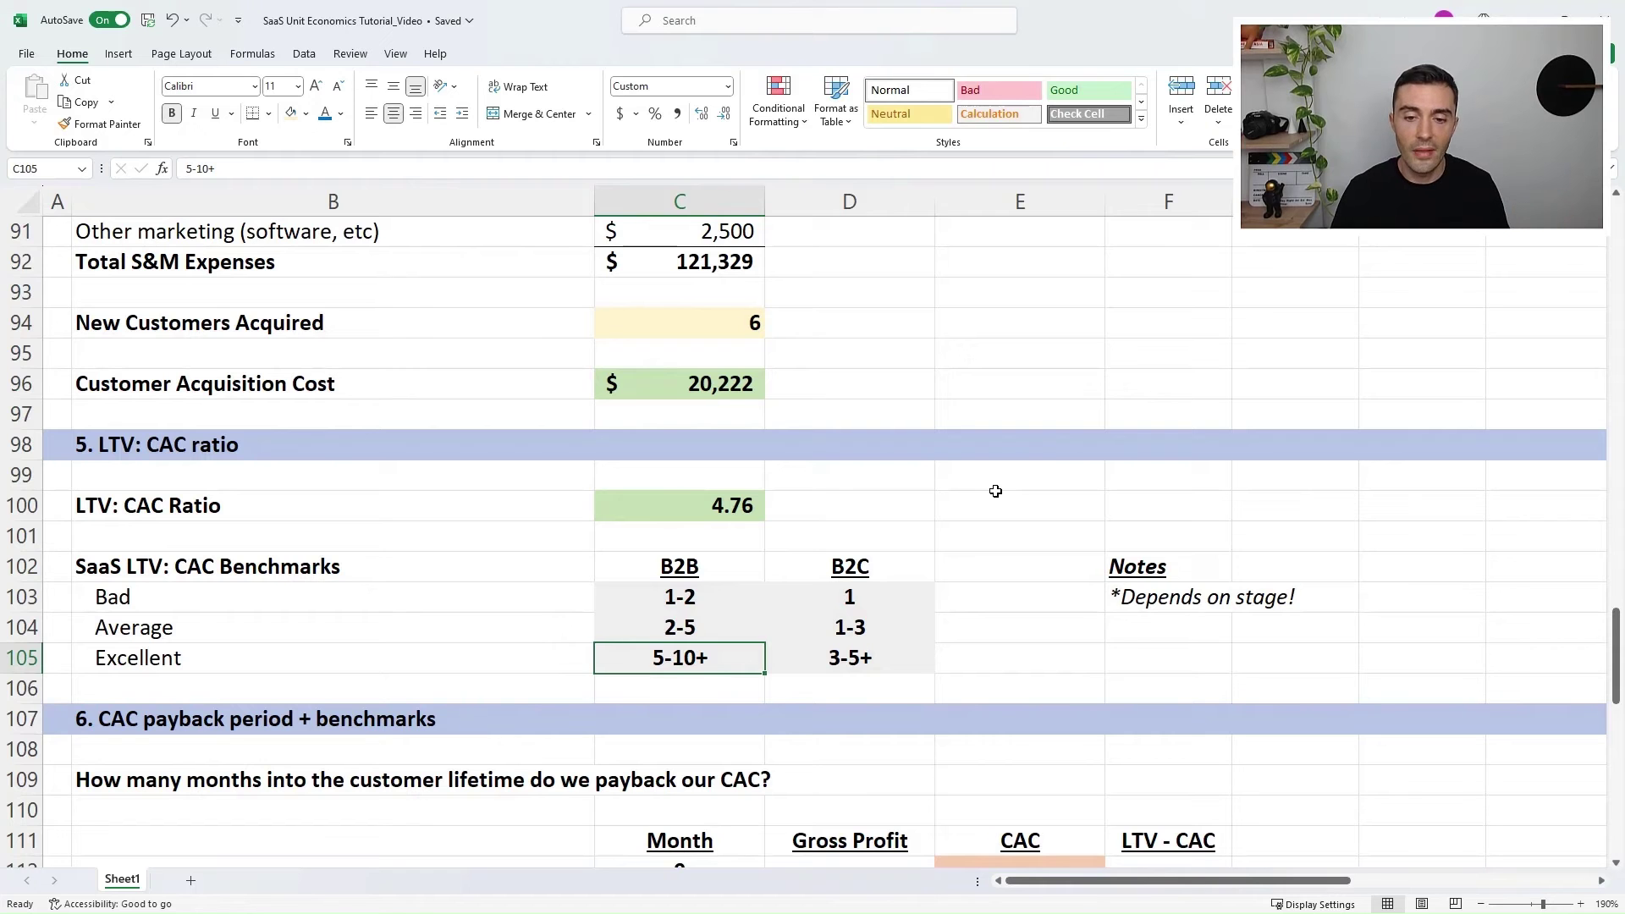
pyautogui.press('Right')
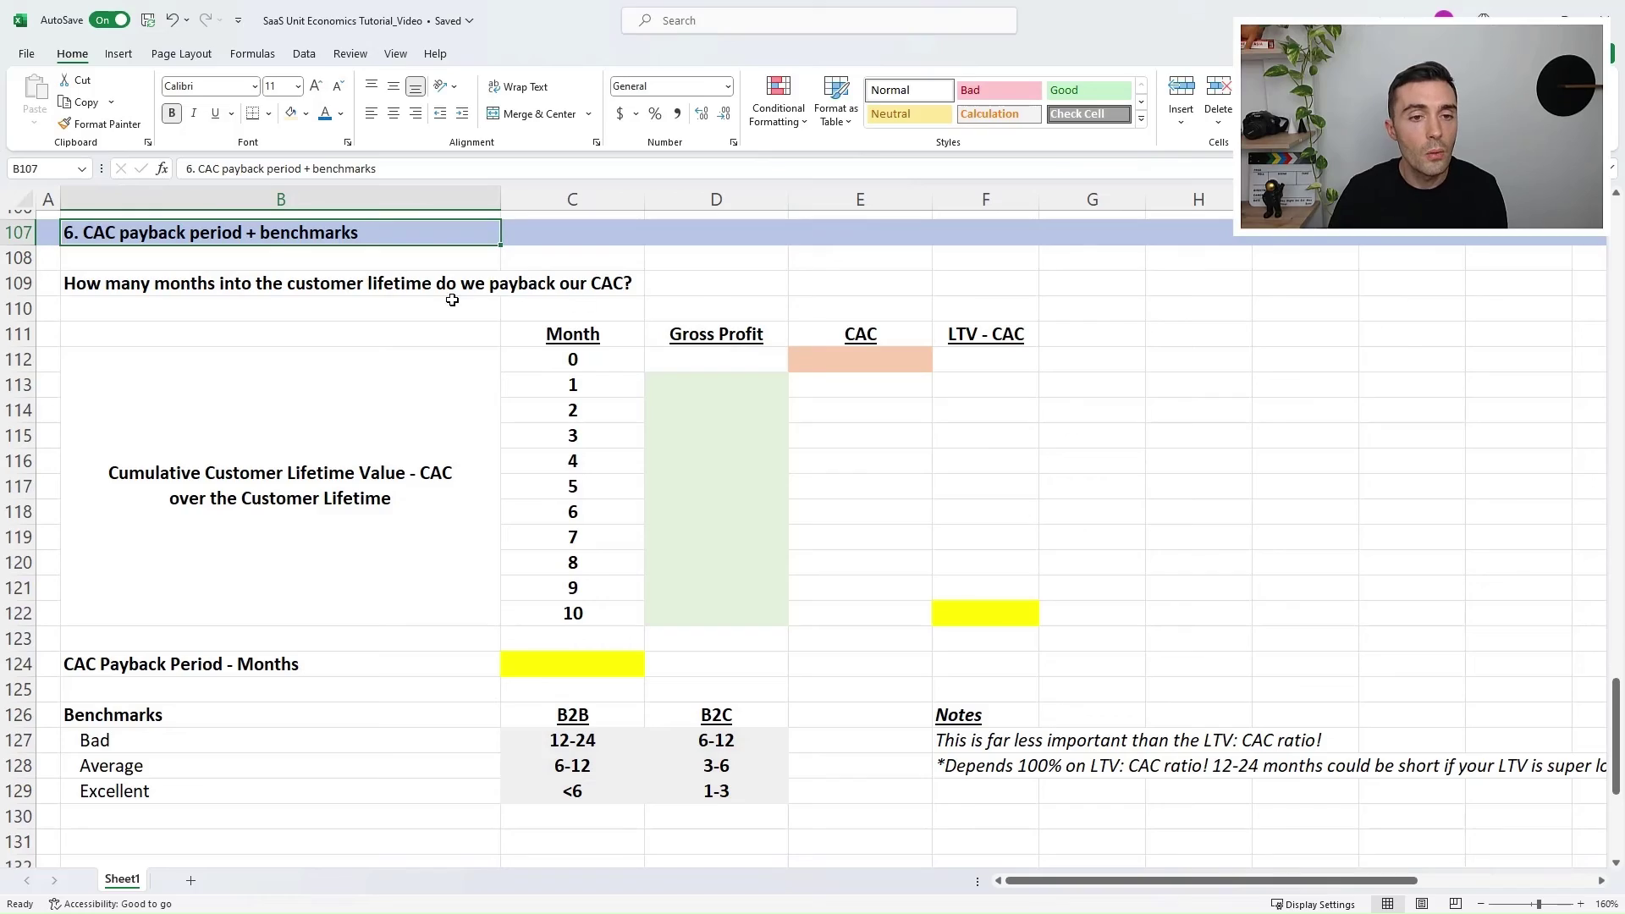
# Step: Examine the CAC payback question and the Month and Gross Profit columns of the payback table
pyautogui.click(393, 282)
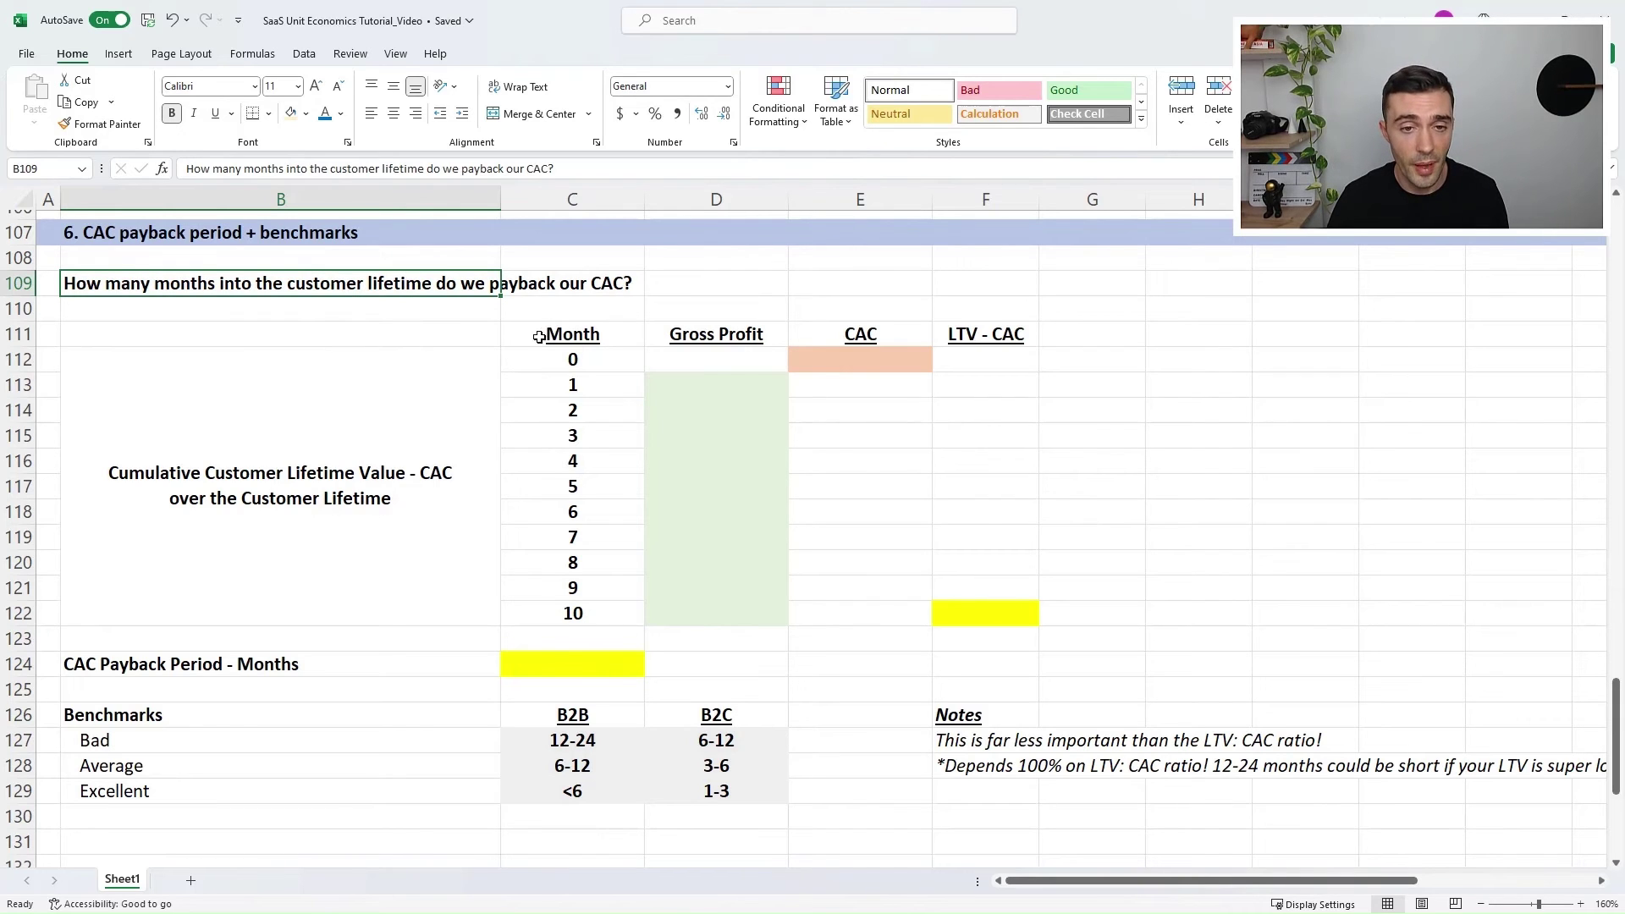
pyautogui.click(558, 313)
pyautogui.click(592, 337)
pyautogui.click(702, 342)
pyautogui.click(639, 359)
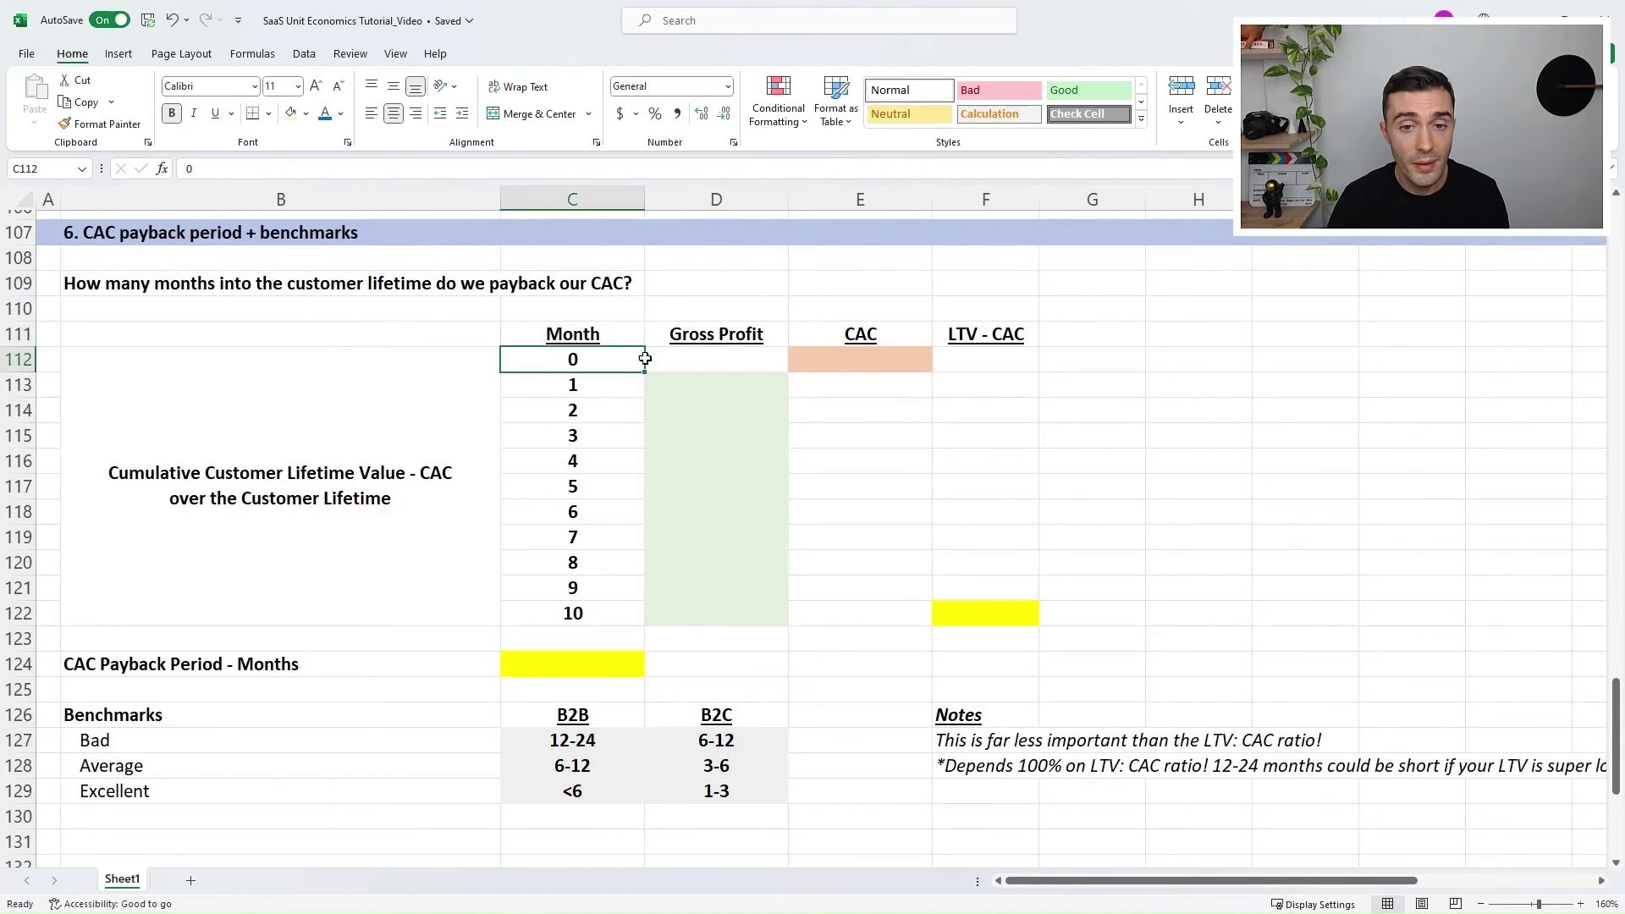
pyautogui.click(690, 360)
# Step: Enter the Month 0 CAC in E112 as the negative of Customer Acquisition Cost (=-C96)
pyautogui.click(884, 360)
pyautogui.write('=')
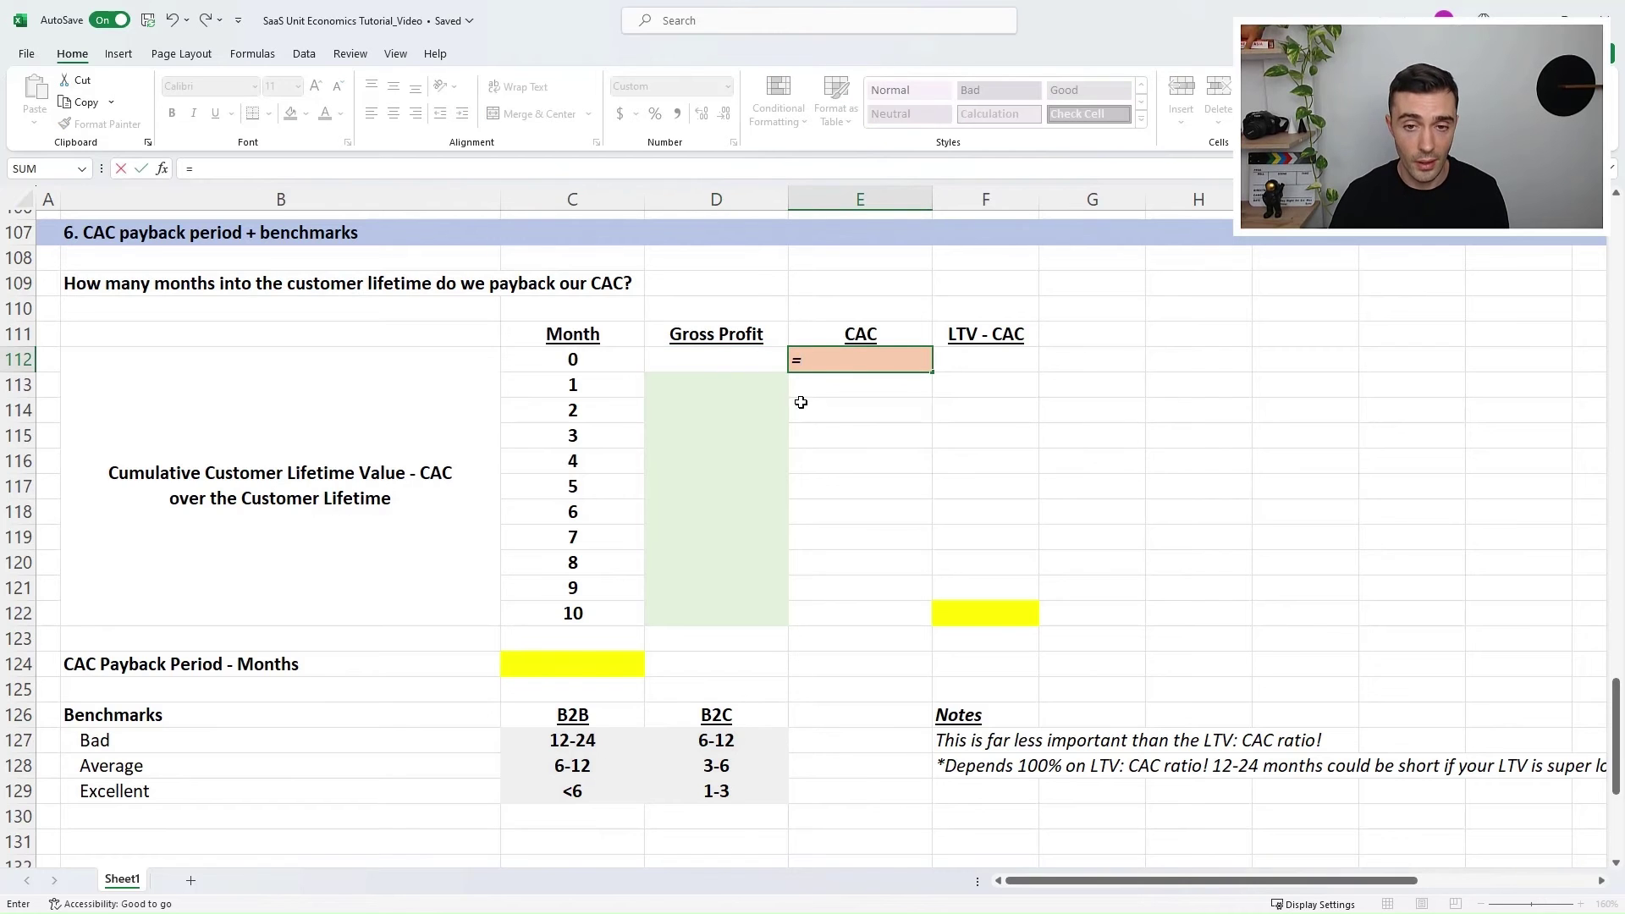
pyautogui.scroll(5, 446, 313)
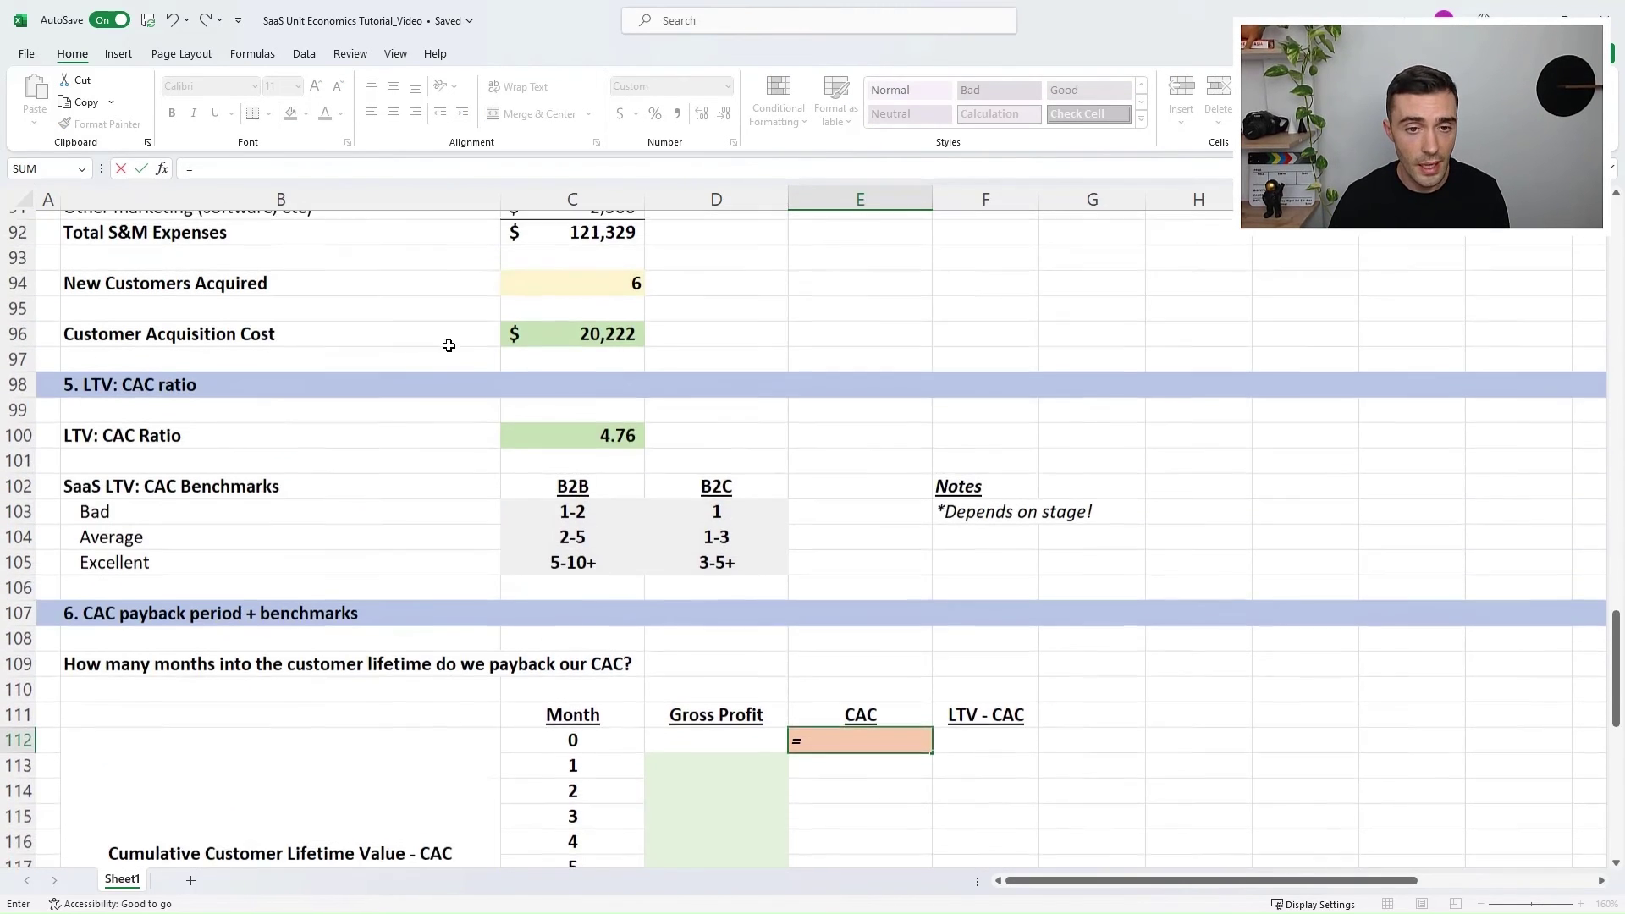
pyautogui.scroll(1, 449, 345)
pyautogui.click(580, 411)
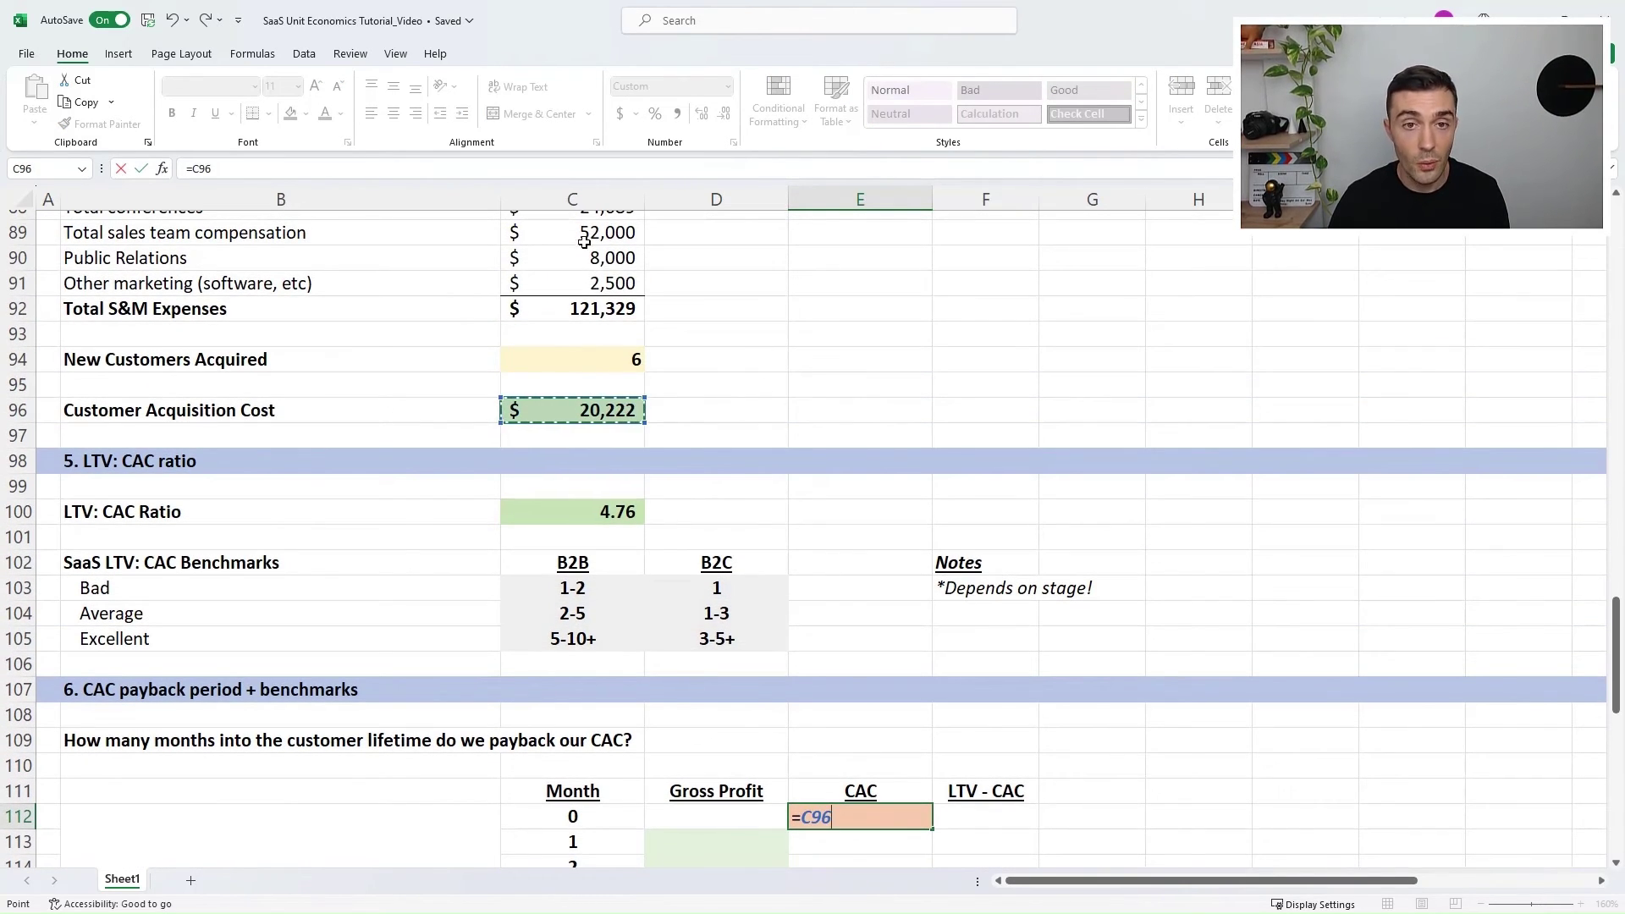
pyautogui.press('F2')
pyautogui.press('Left')
pyautogui.press('Left')
pyautogui.press('Left')
pyautogui.write('-')
pyautogui.press('Return')
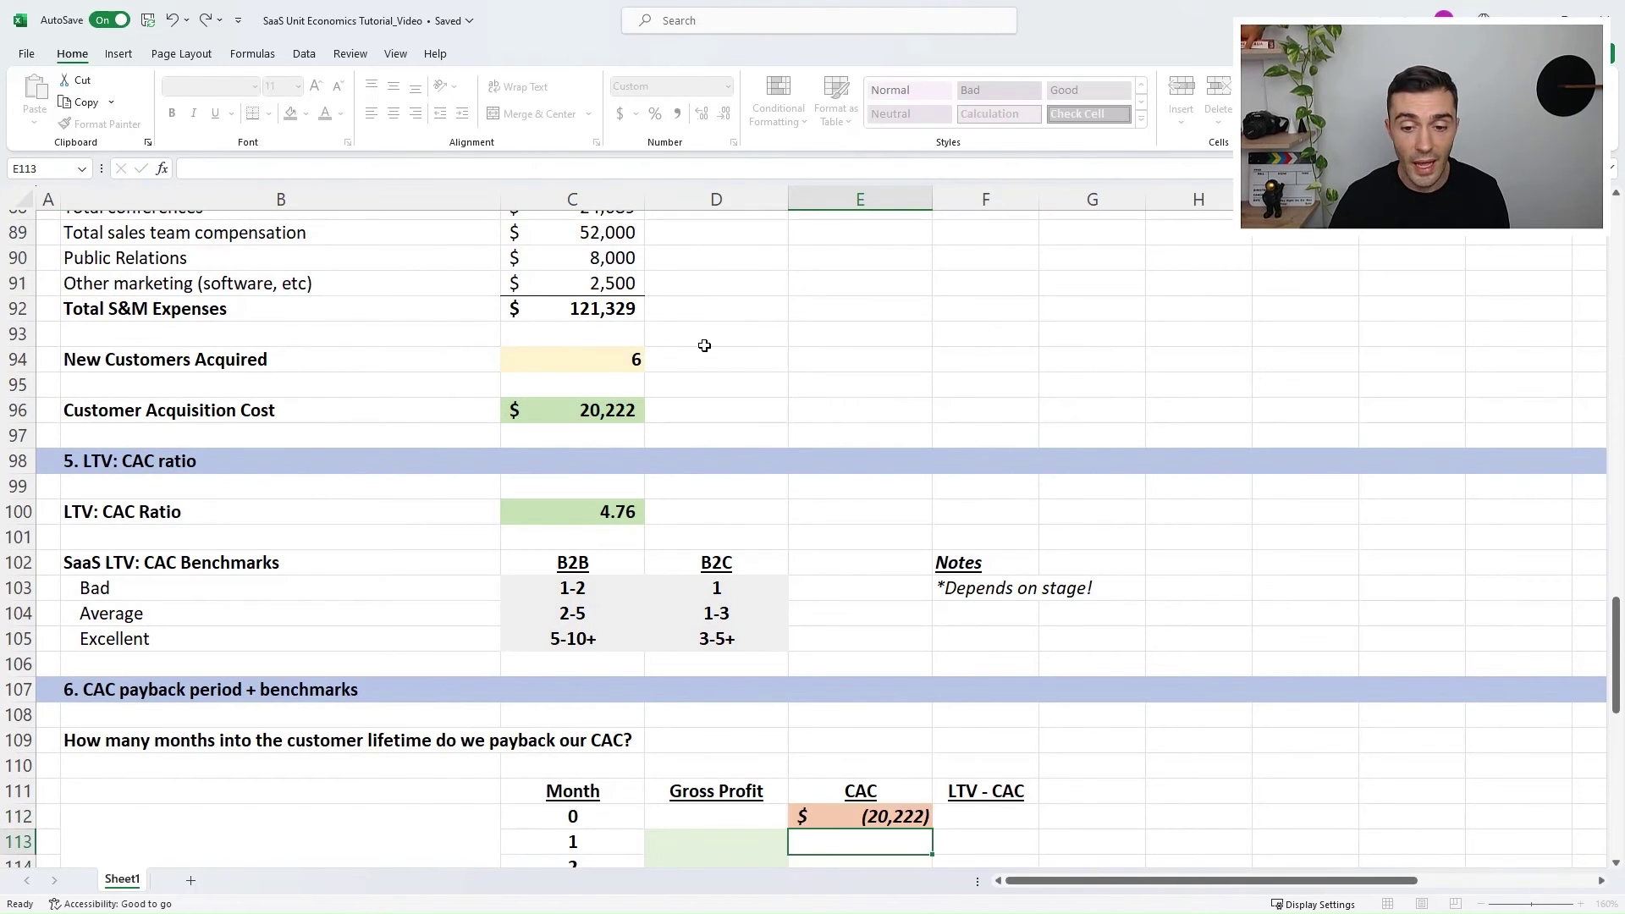
pyautogui.press('Up')
# Step: Link the Month 0 LTV - CAC cell F112 to the Month 0 CAC (=E112)
pyautogui.scroll(-4, 982, 512)
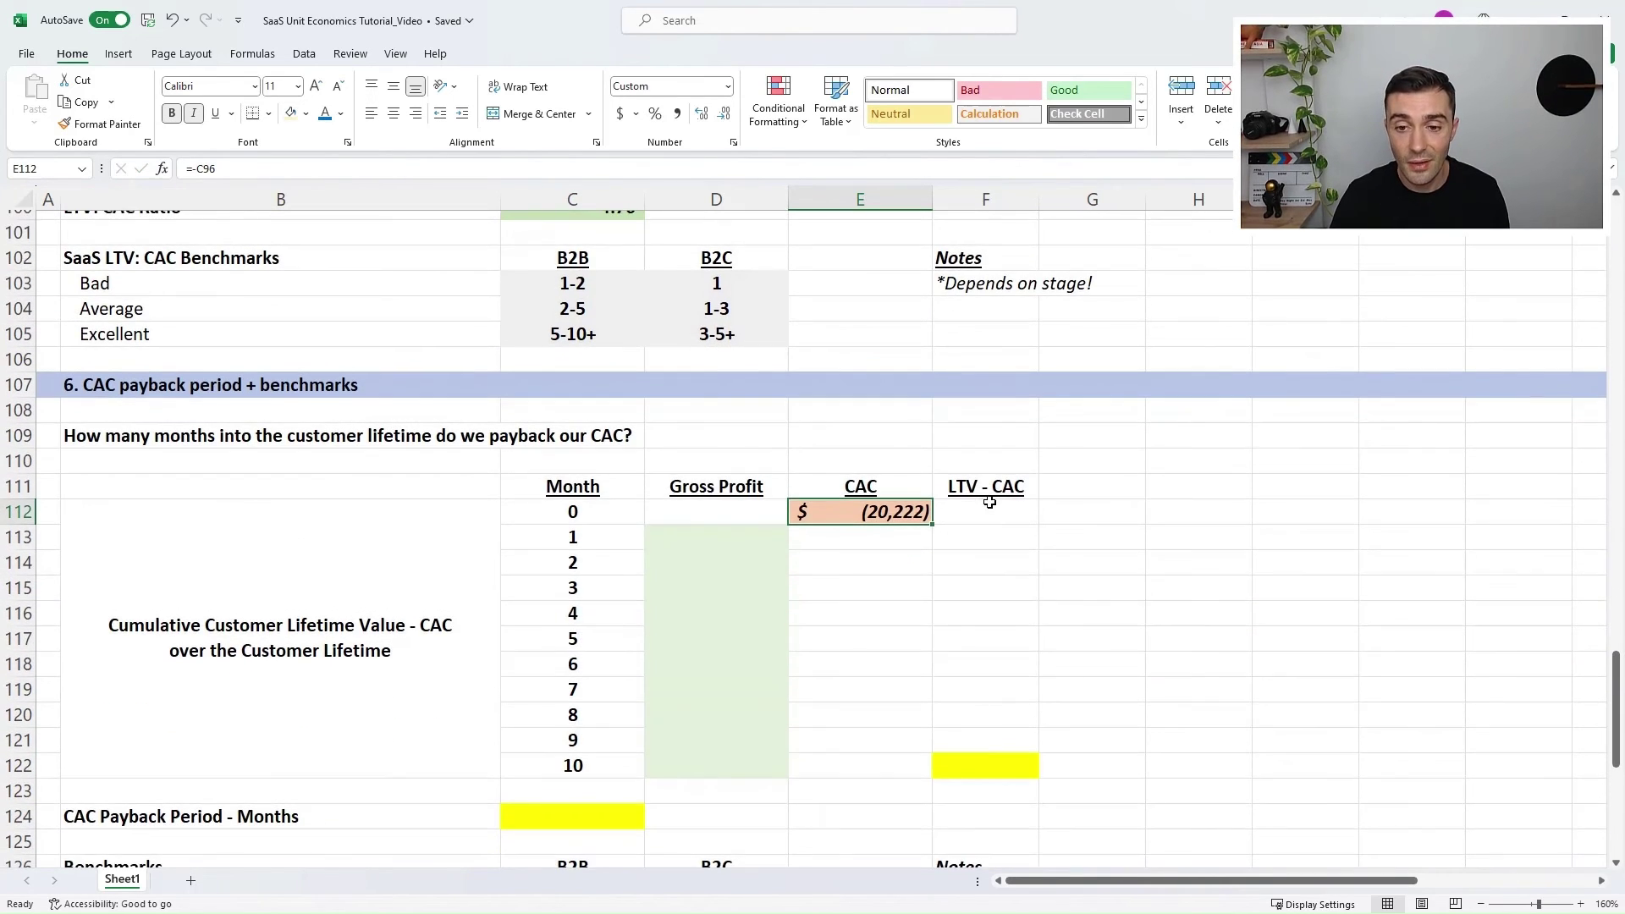
pyautogui.click(989, 503)
pyautogui.write('=')
pyautogui.click(887, 512)
pyautogui.press('Return')
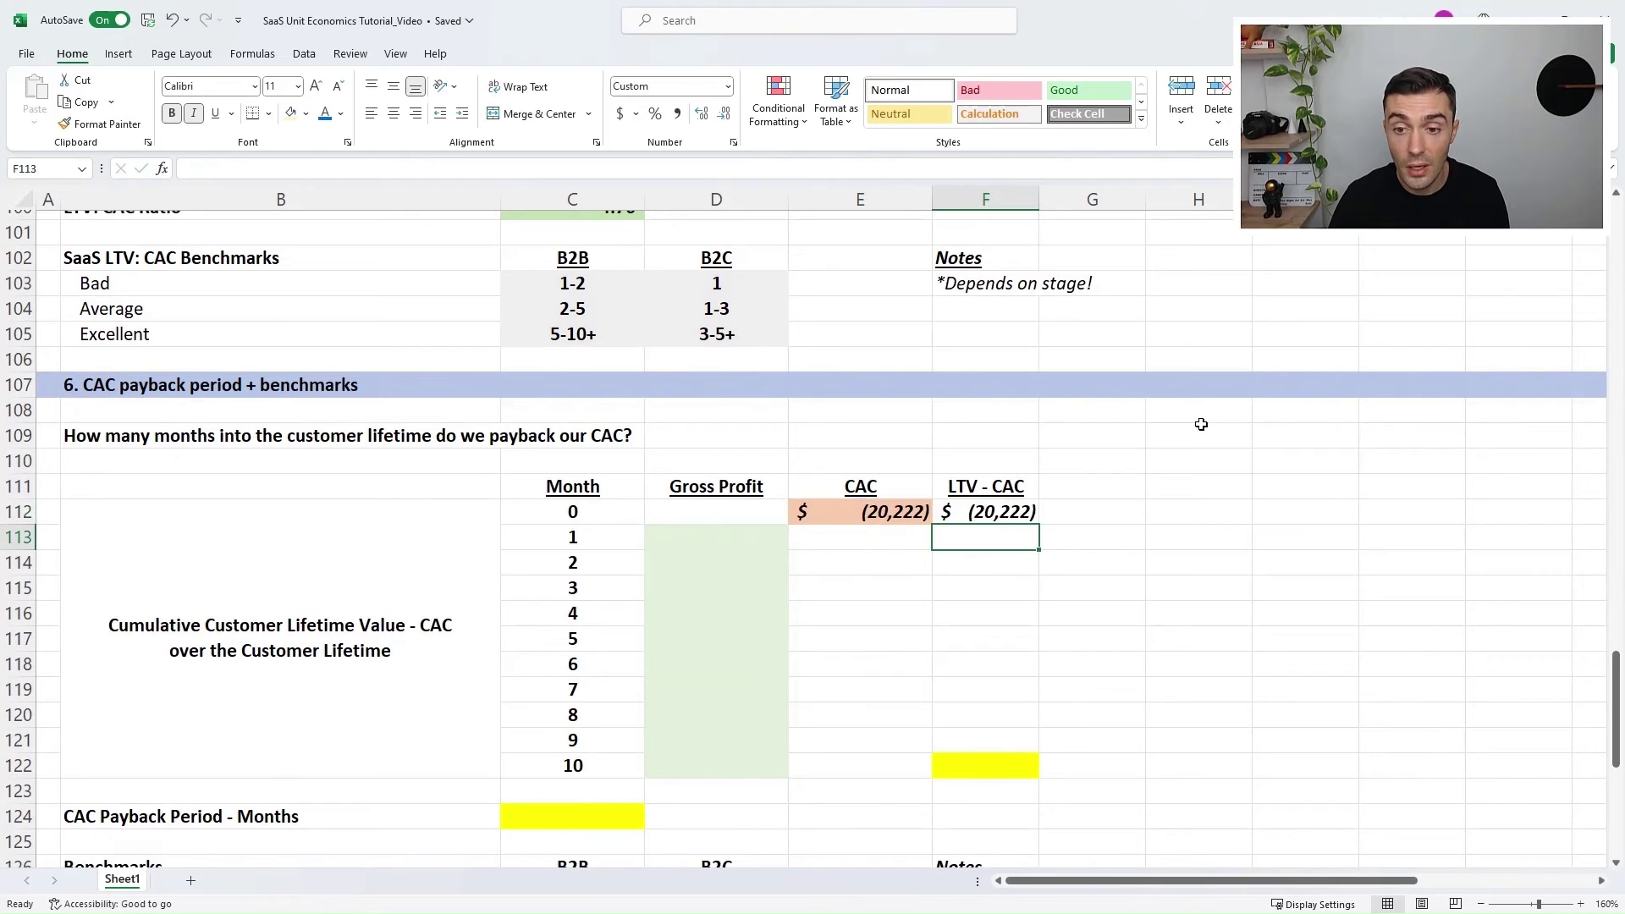
pyautogui.press('Up')
# Step: Calculate the Month 1 Gross Profit in D113 by adding implementation and subscription gross profit per customer (=C68+C72)
pyautogui.scroll(-1, 1185, 406)
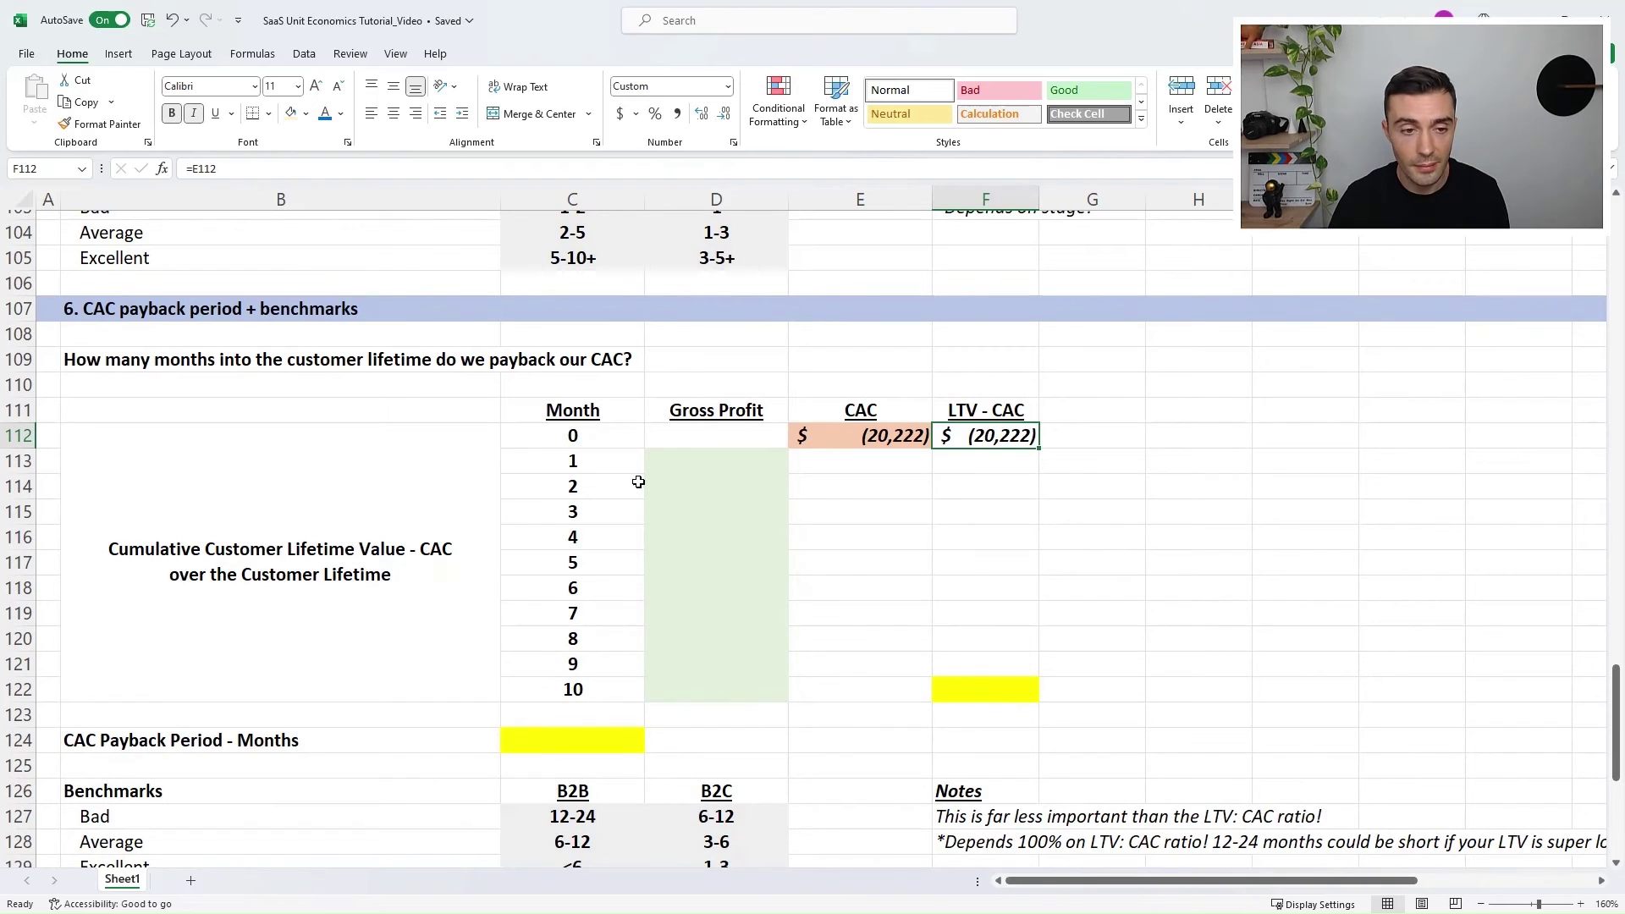
pyautogui.click(605, 417)
pyautogui.click(705, 416)
pyautogui.click(736, 461)
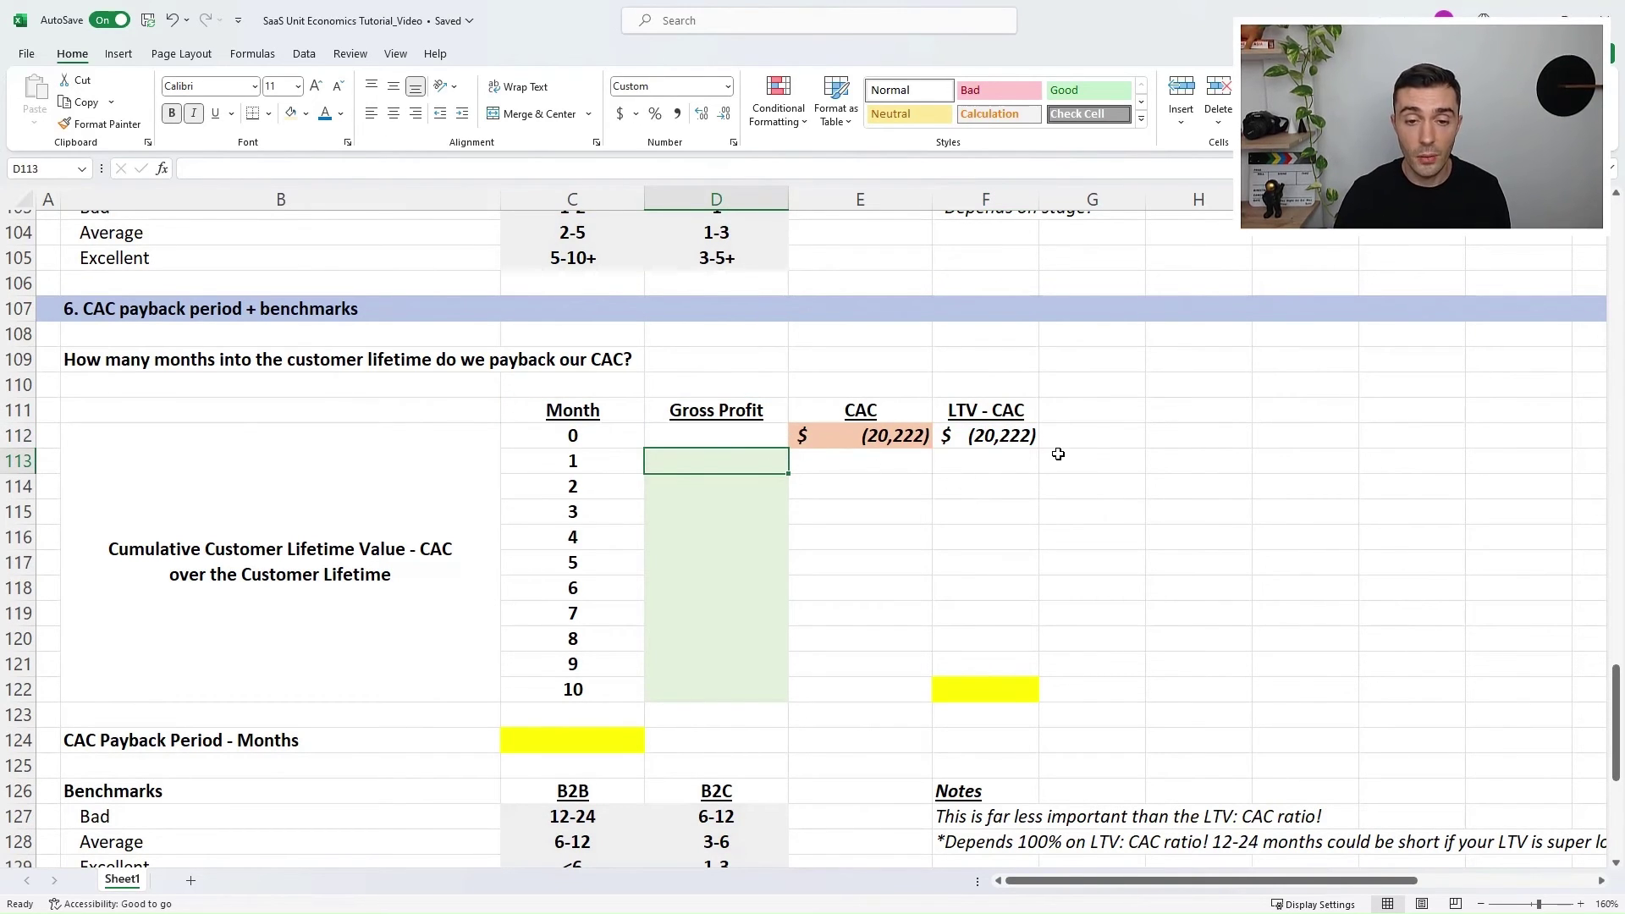
pyautogui.write('=')
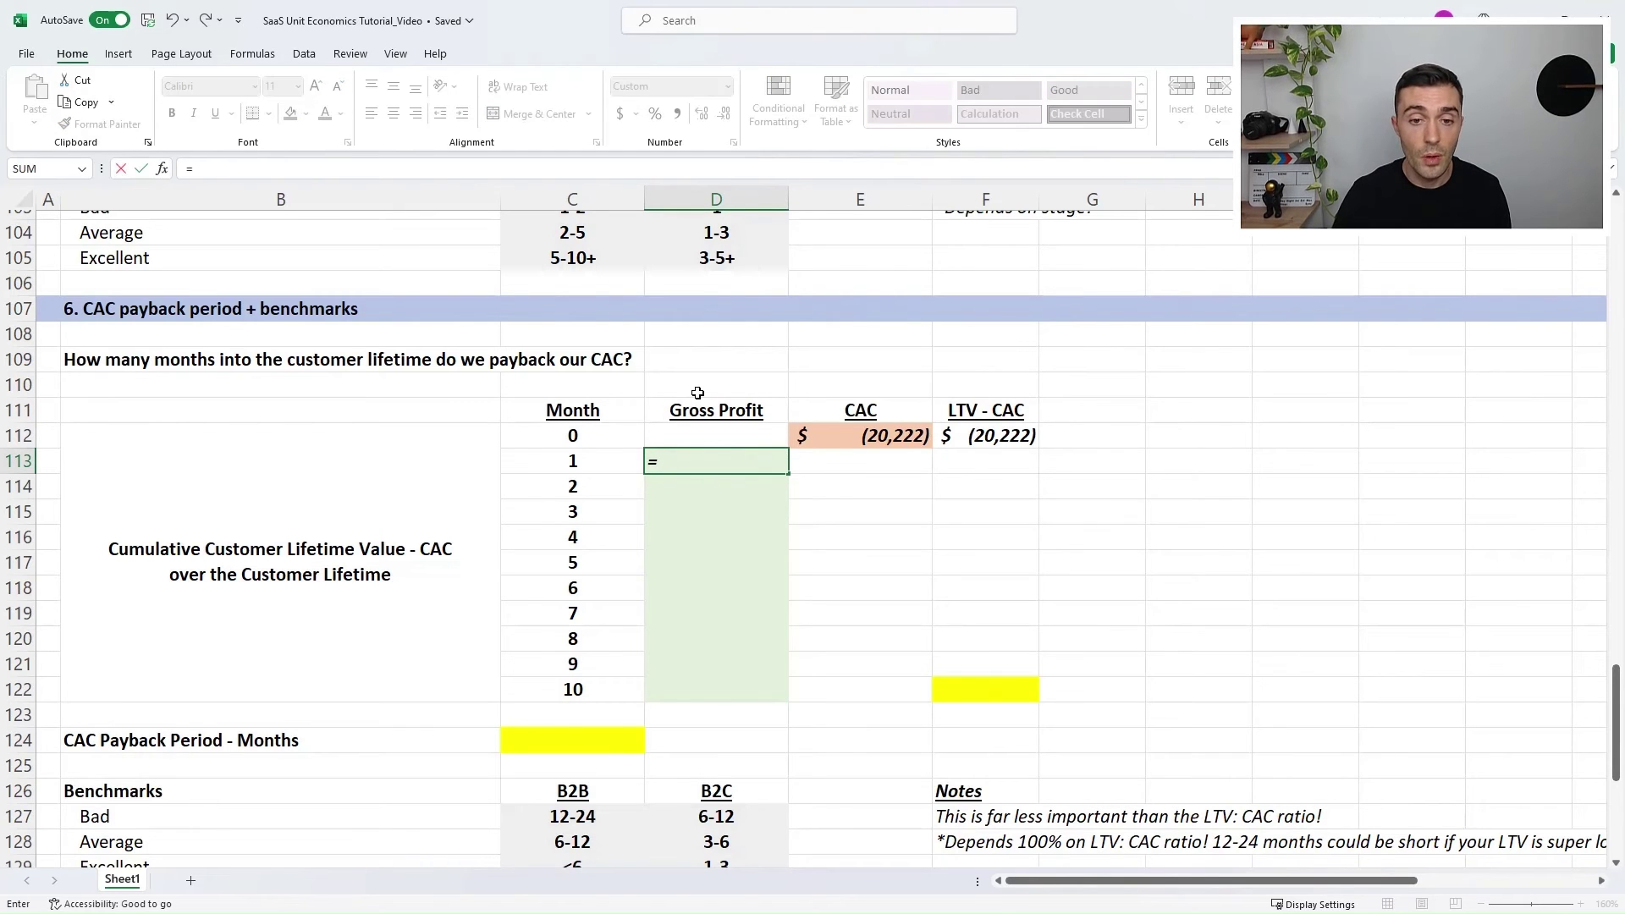
pyautogui.scroll(6, 699, 383)
pyautogui.scroll(8, 699, 383)
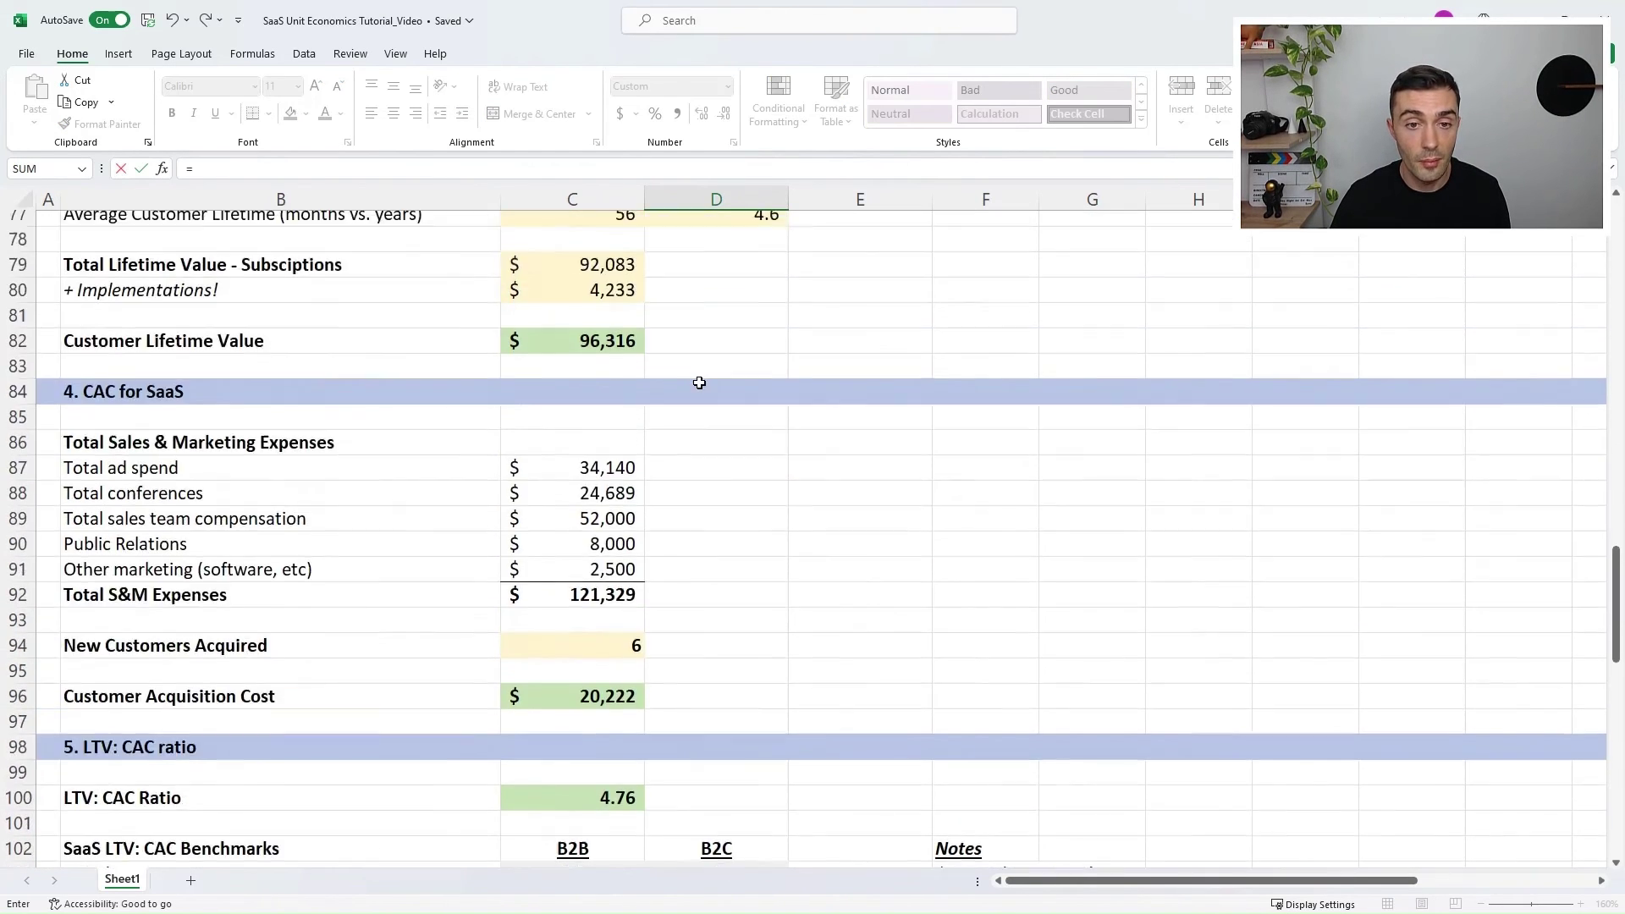
pyautogui.scroll(2, 637, 409)
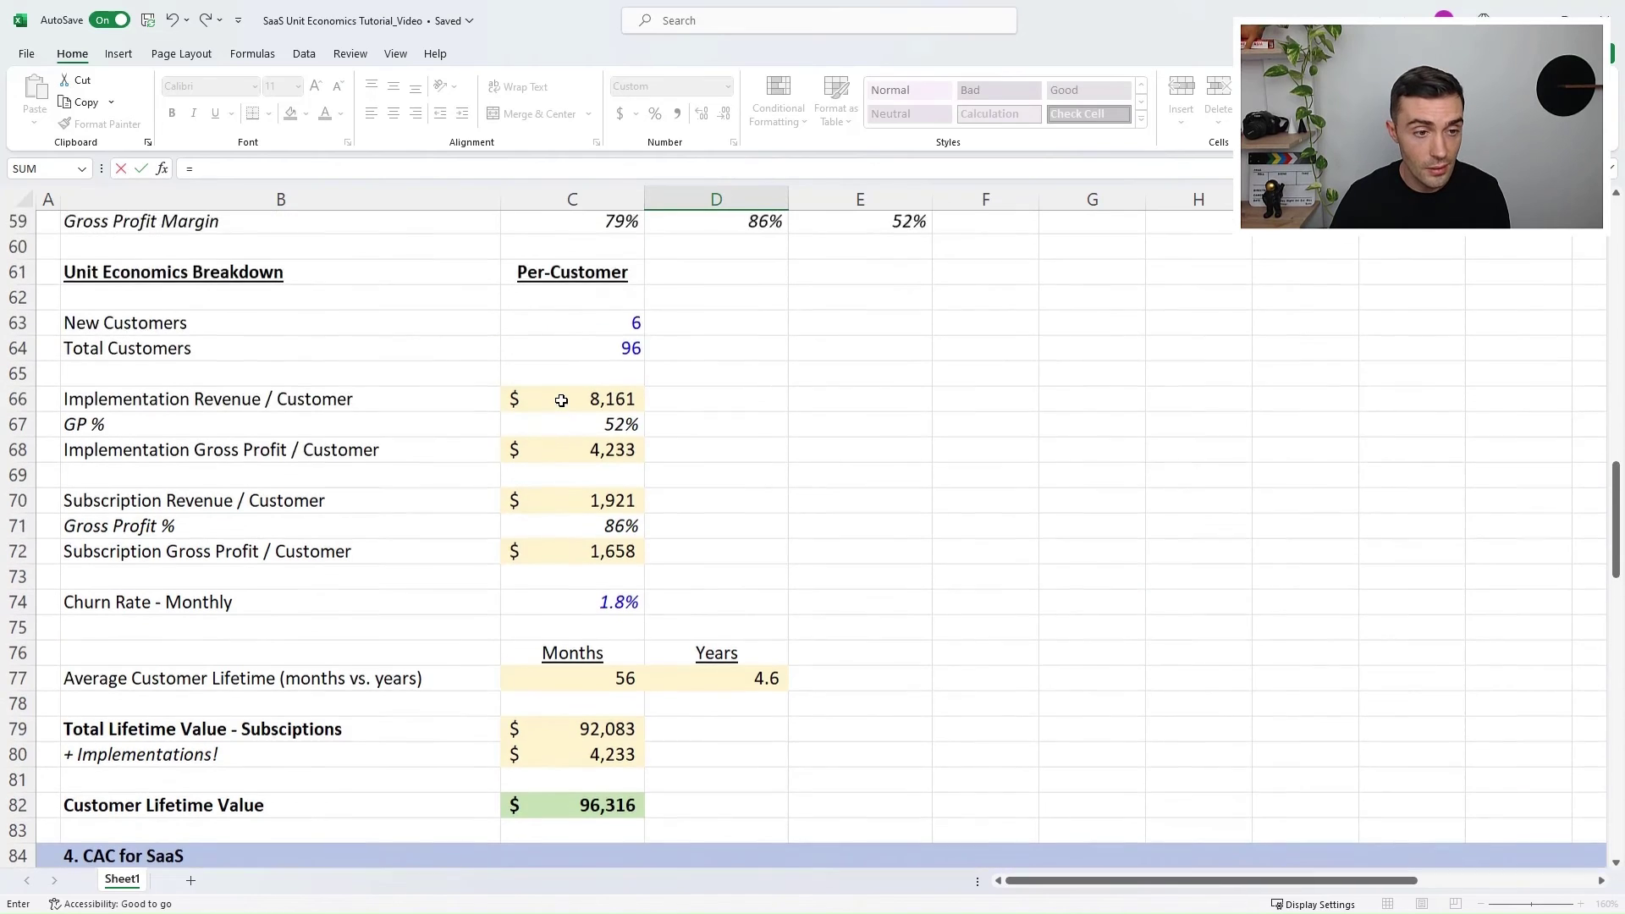
pyautogui.click(608, 539)
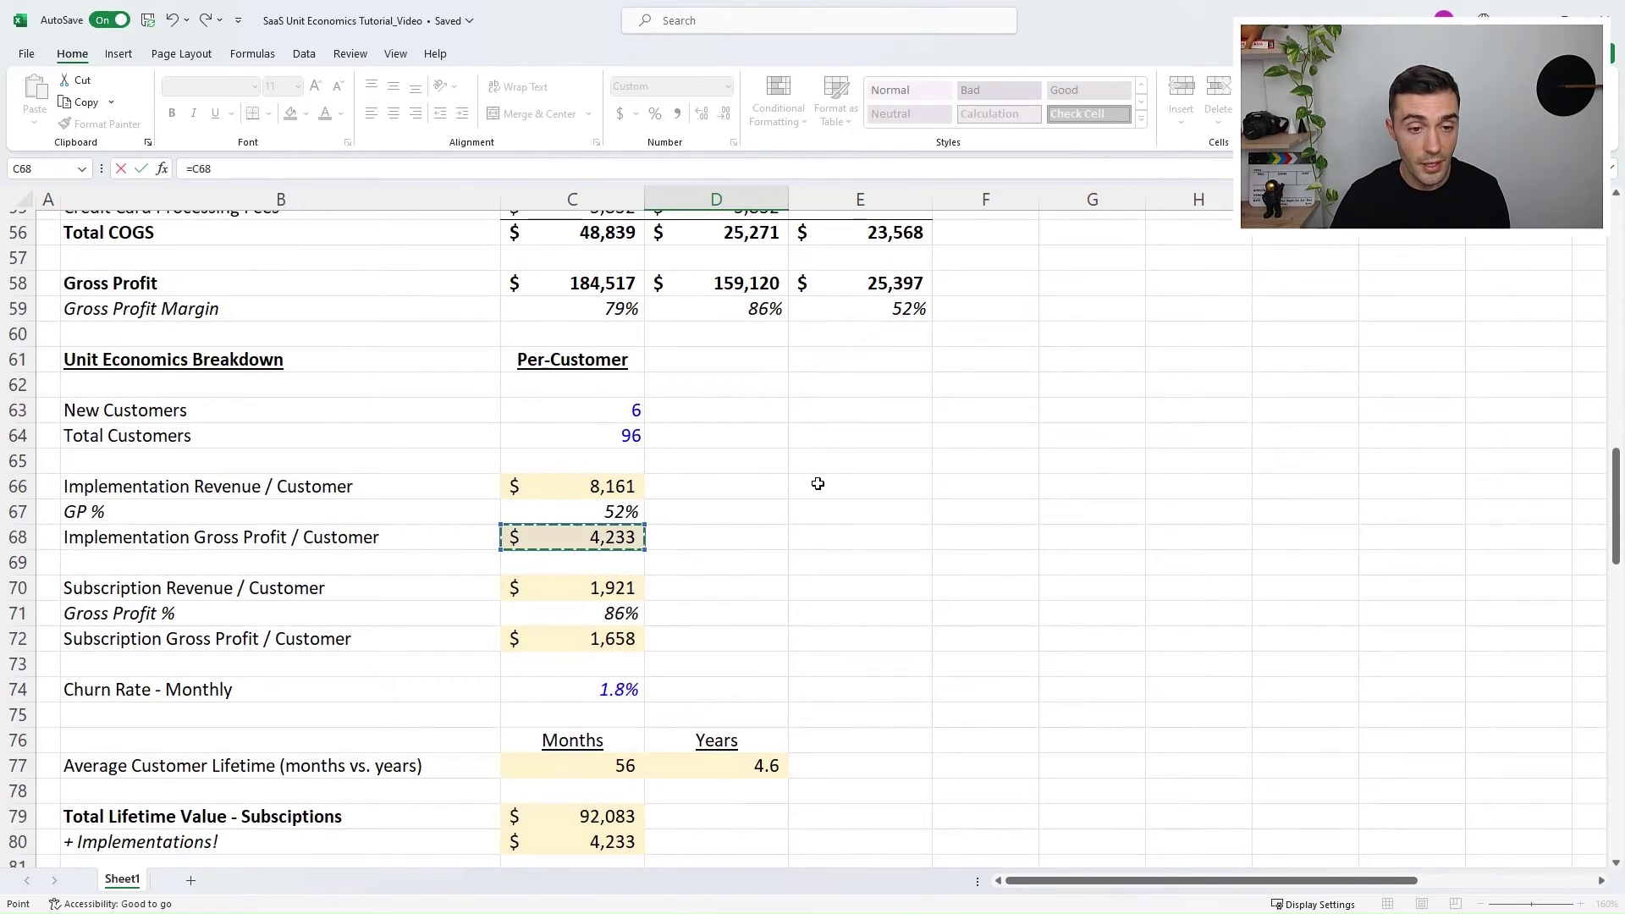
pyautogui.write('+')
pyautogui.click(589, 638)
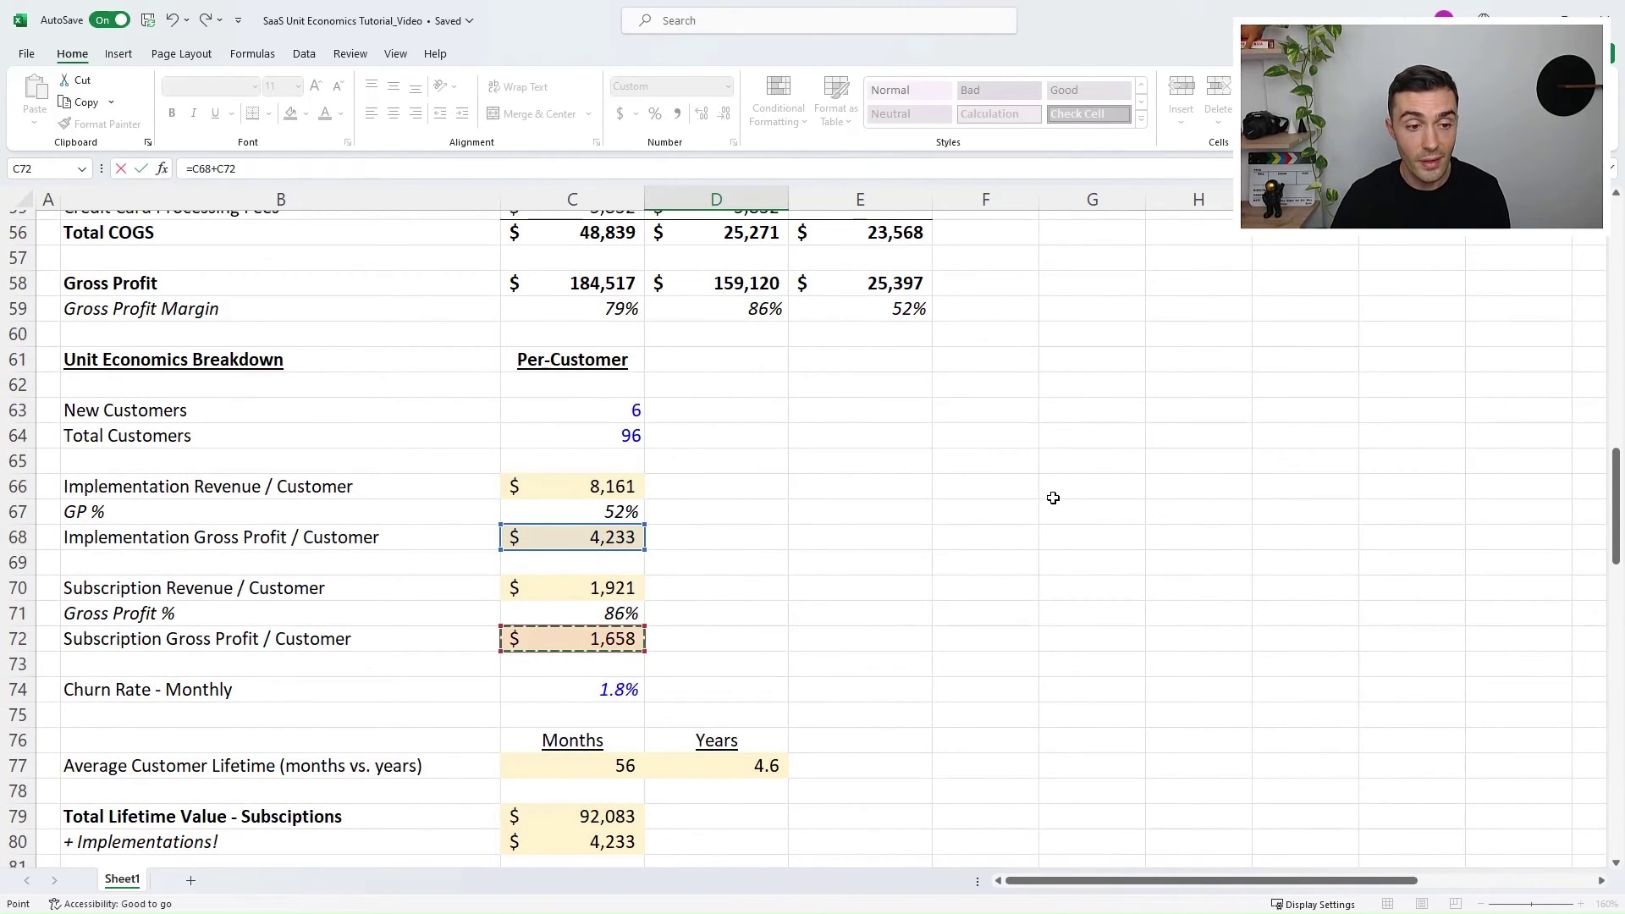
pyautogui.press('Return')
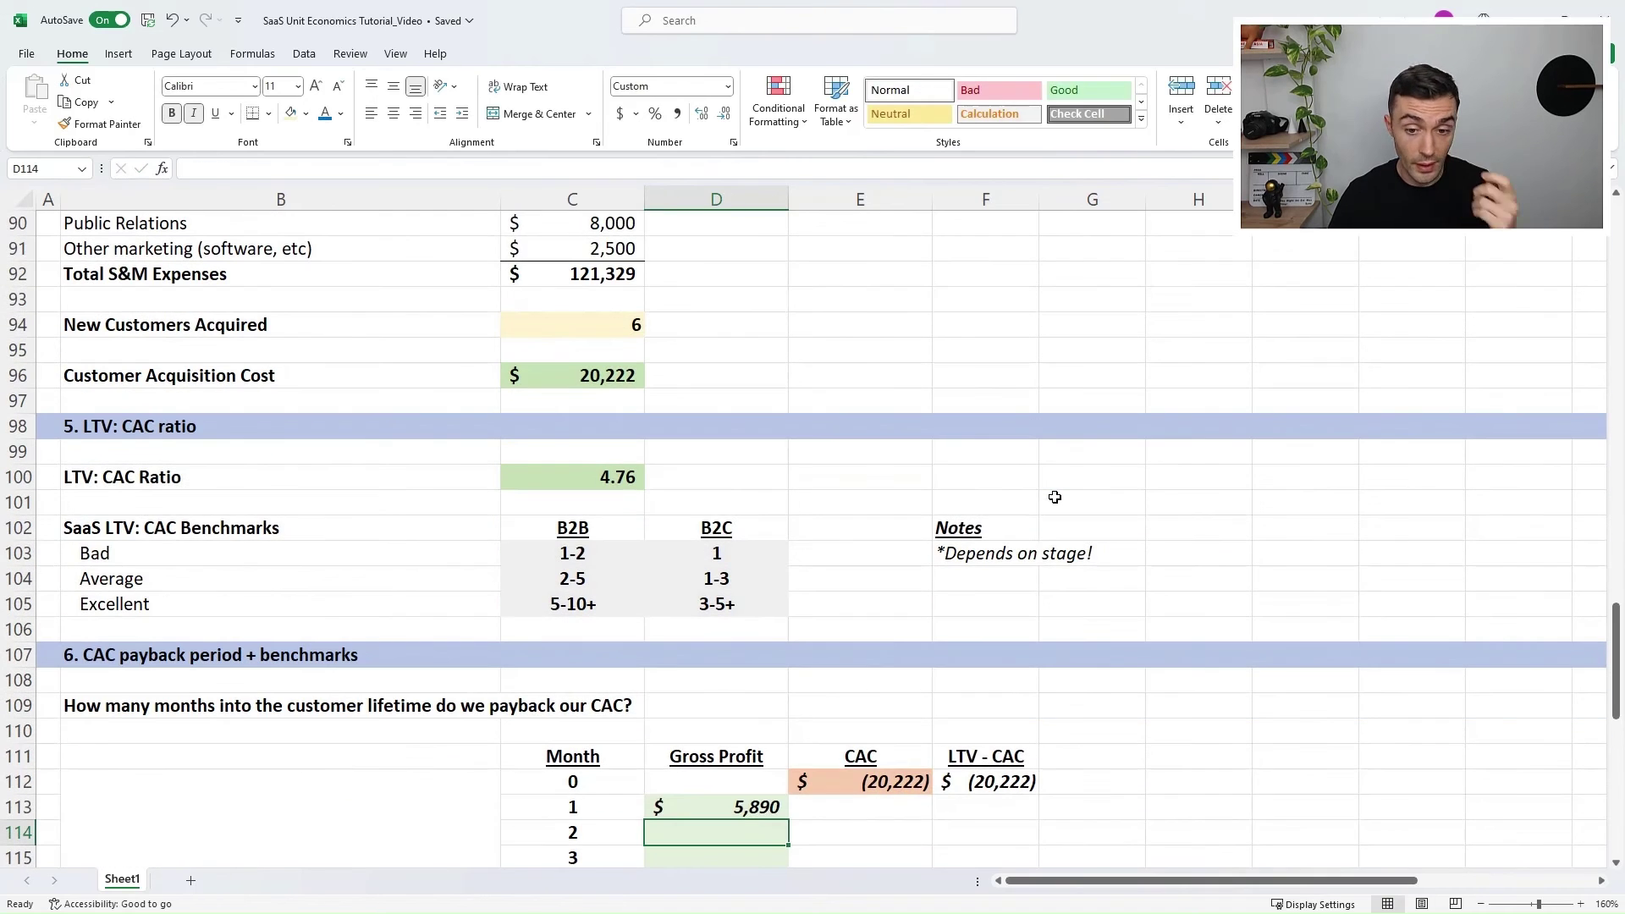
# Step: Calculate the Month 1 LTV - CAC in F113 by adding Month 1 Gross Profit to the Month 0 balance (=F112+D113)
pyautogui.scroll(-2, 1055, 497)
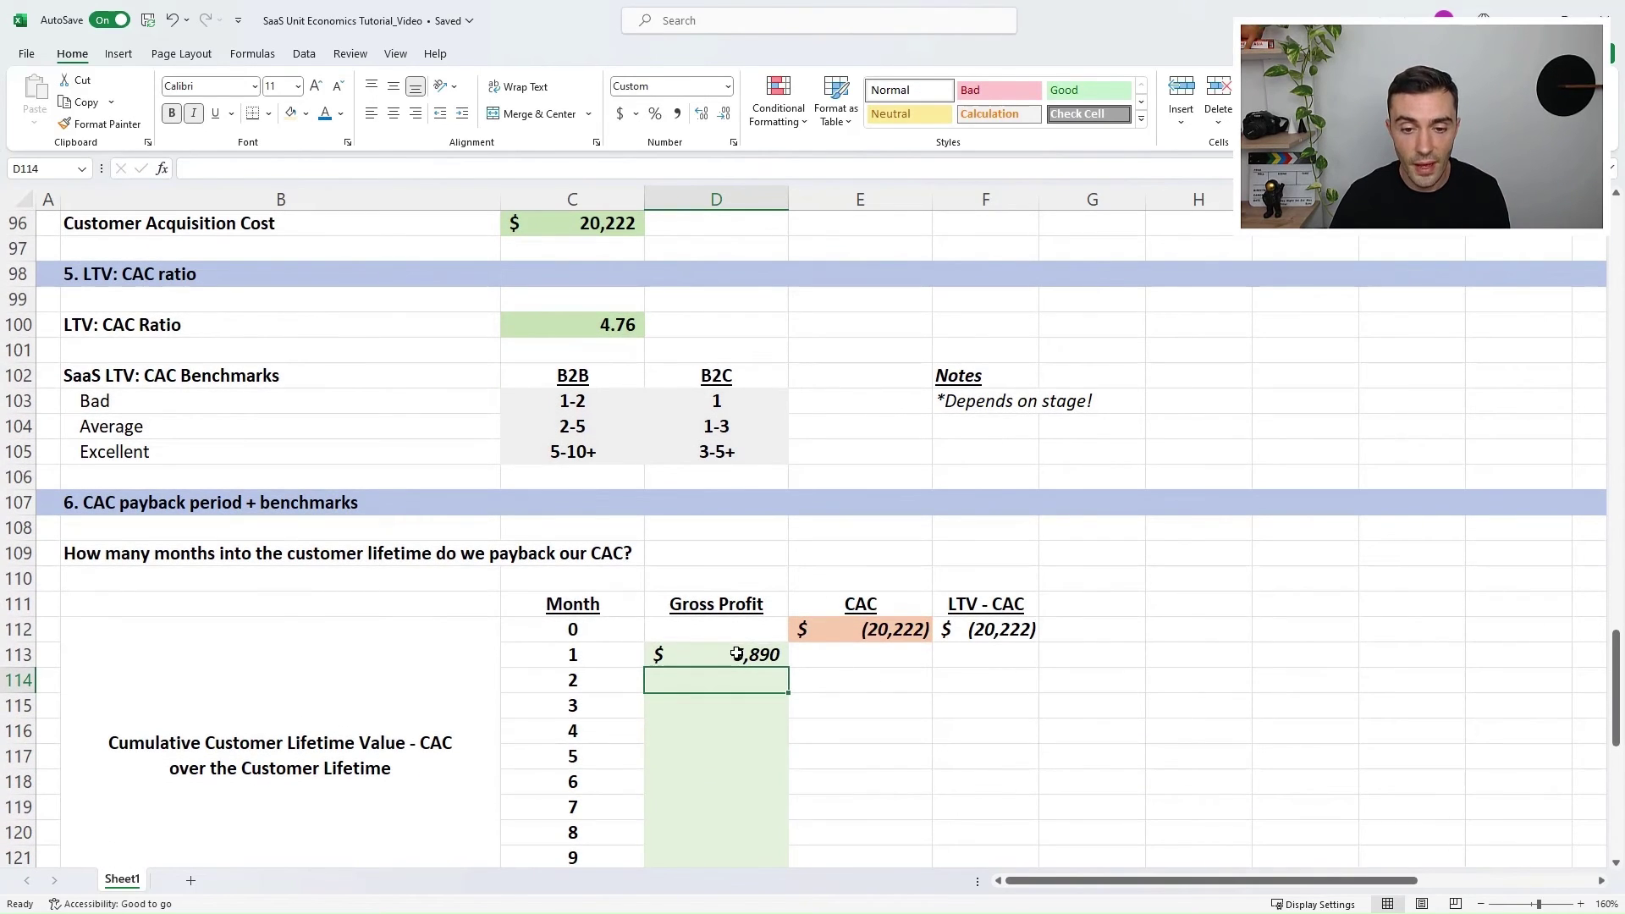
pyautogui.click(731, 652)
pyautogui.click(965, 656)
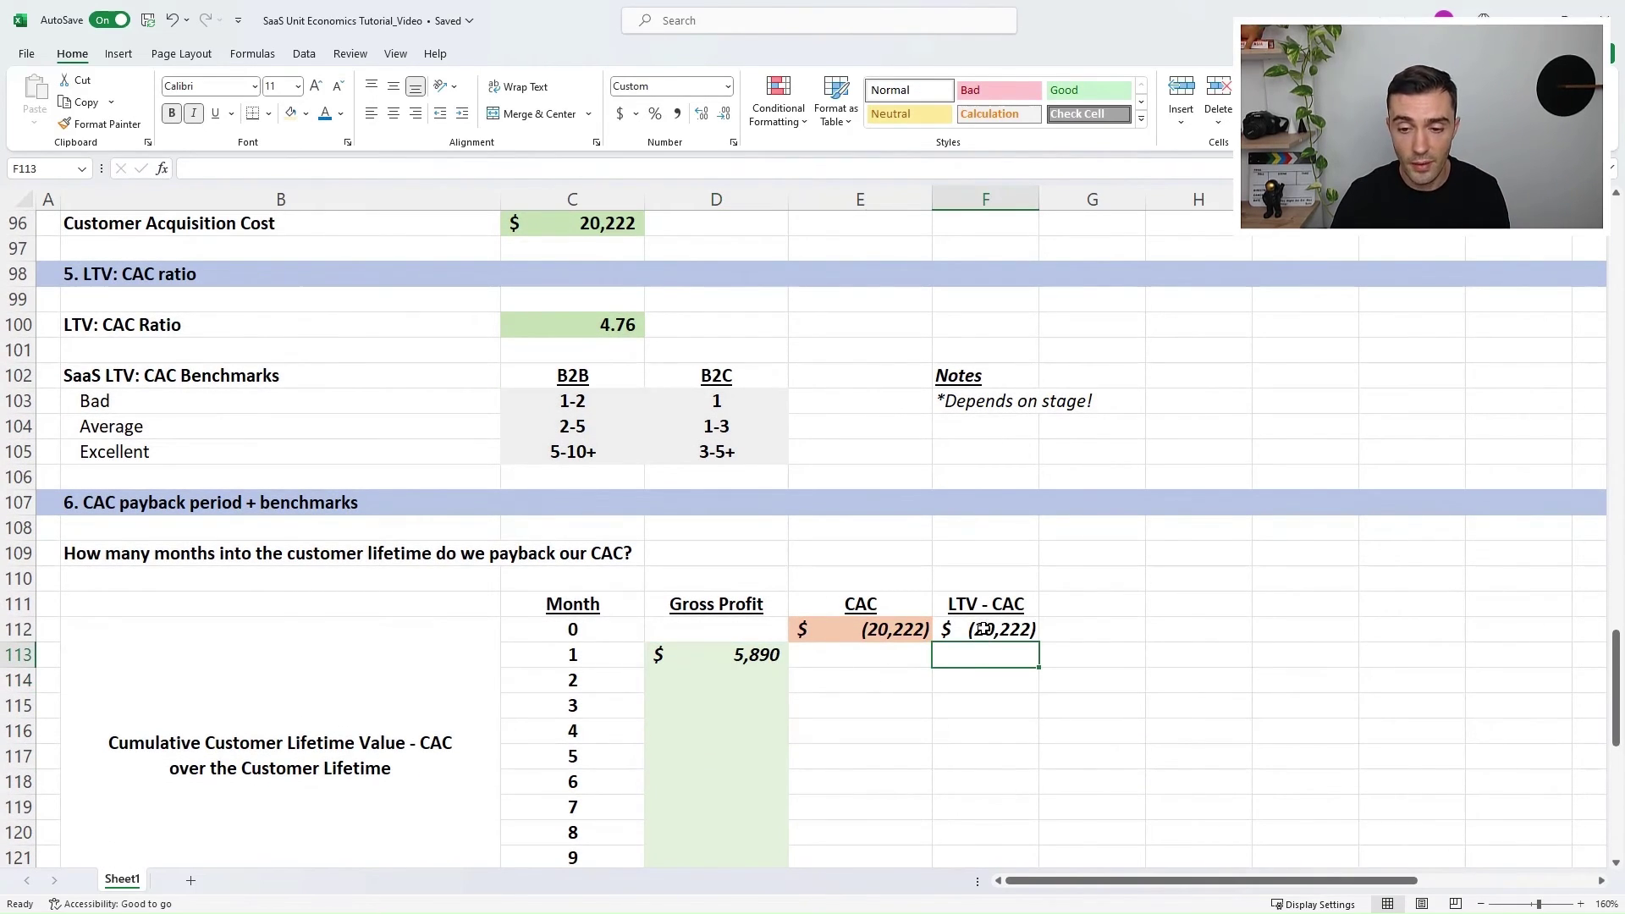
pyautogui.write('=')
pyautogui.scroll(-1, 990, 580)
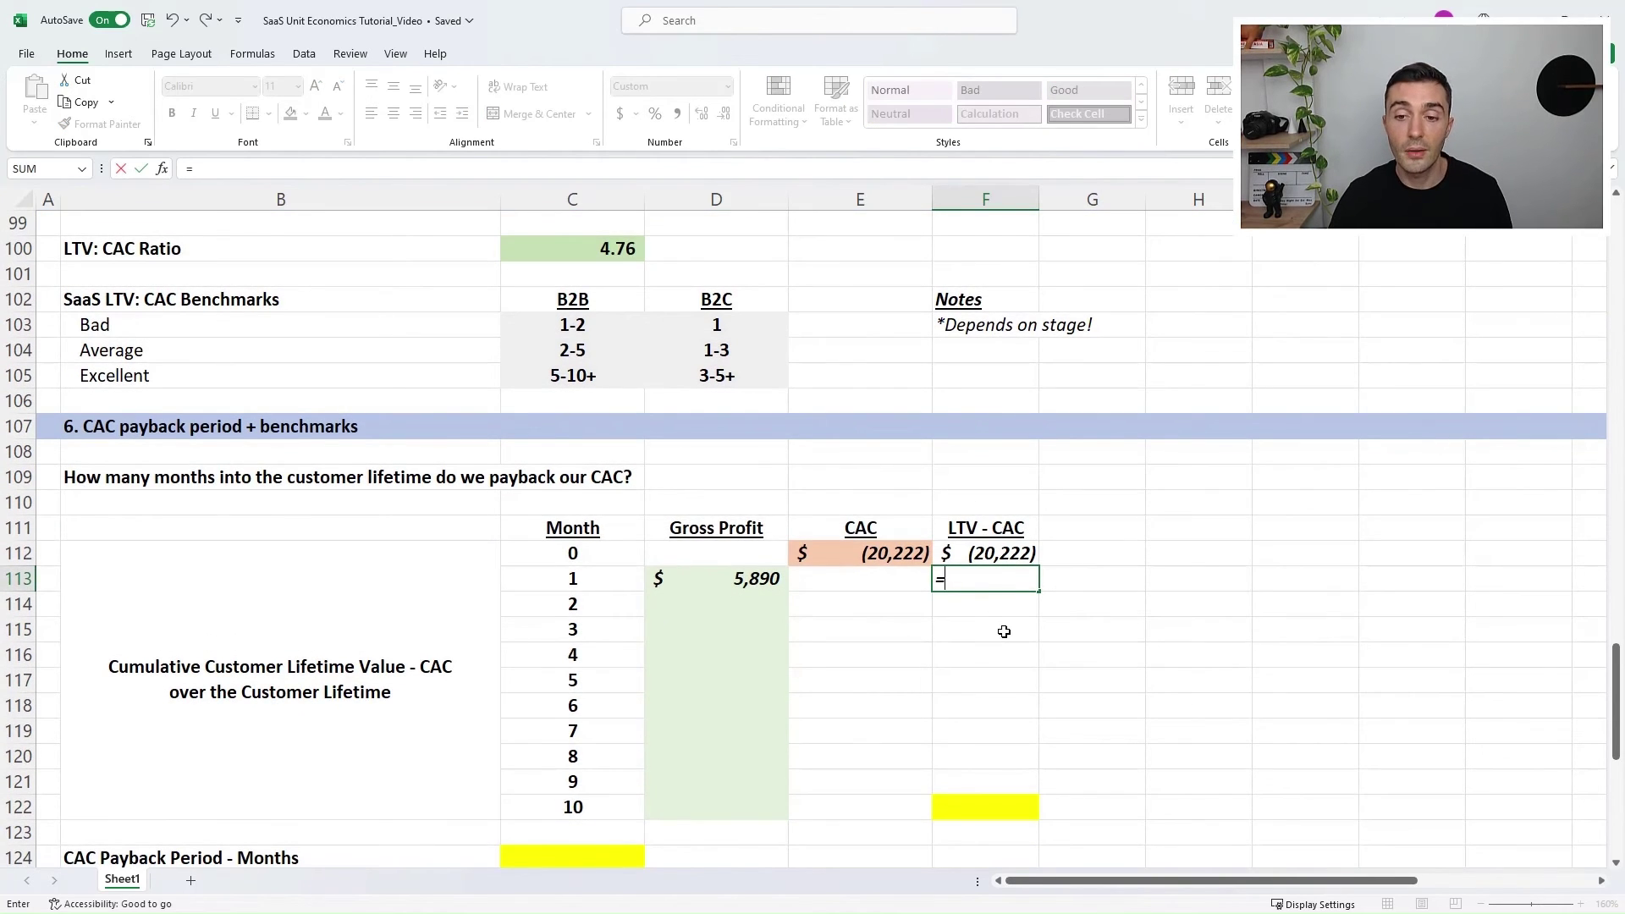
pyautogui.click(975, 554)
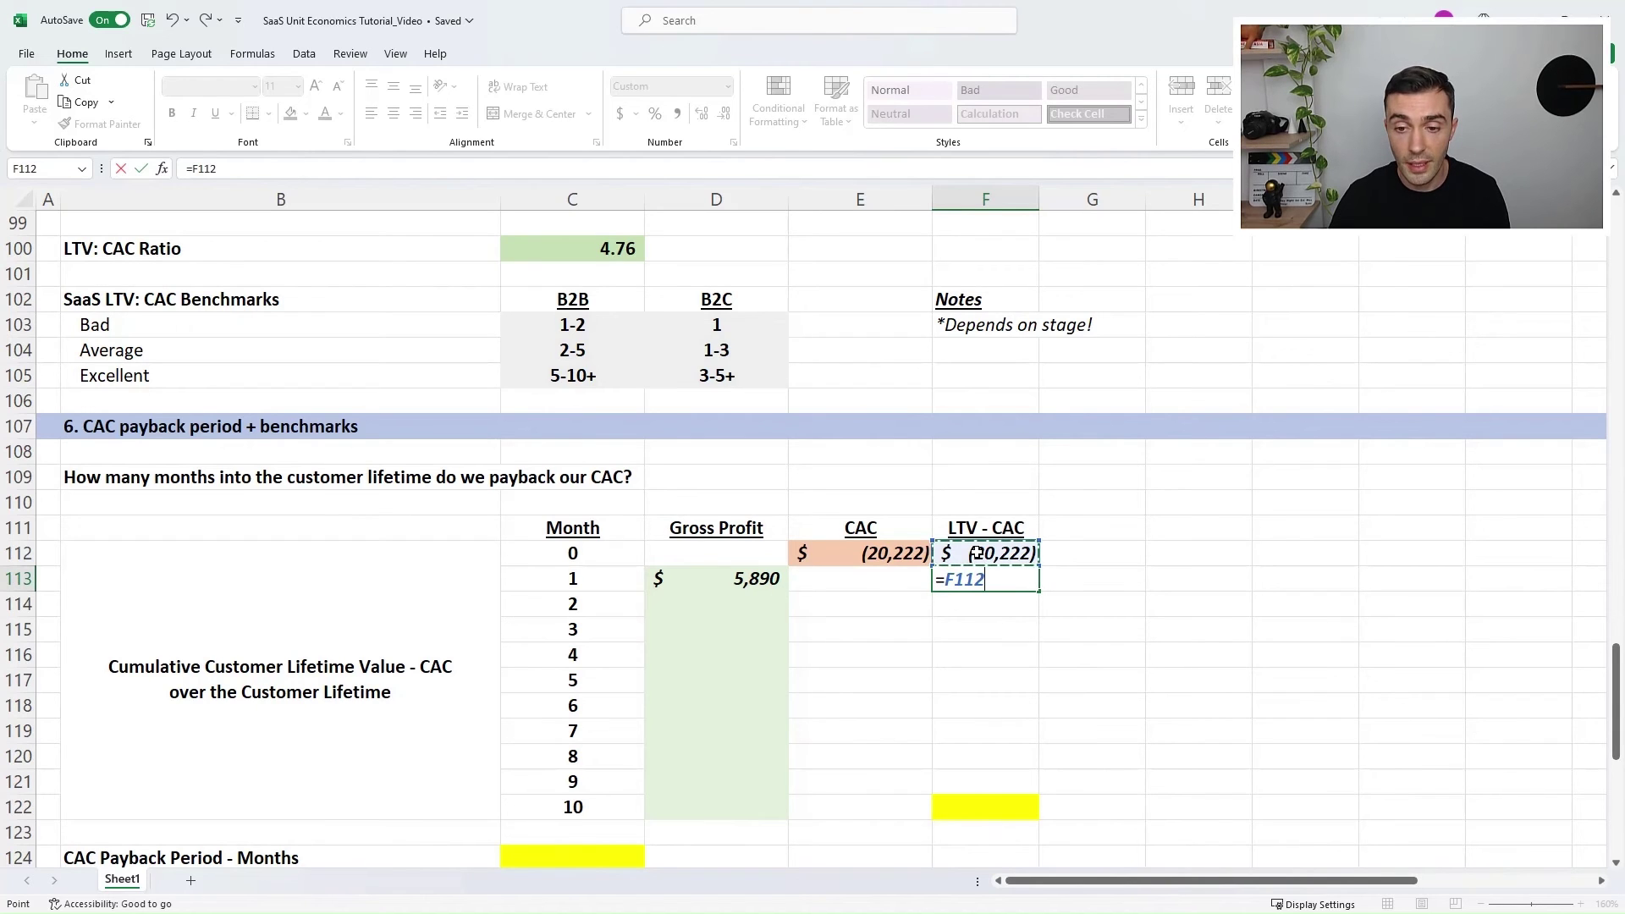
pyautogui.write('+')
pyautogui.click(734, 580)
pyautogui.press('Return')
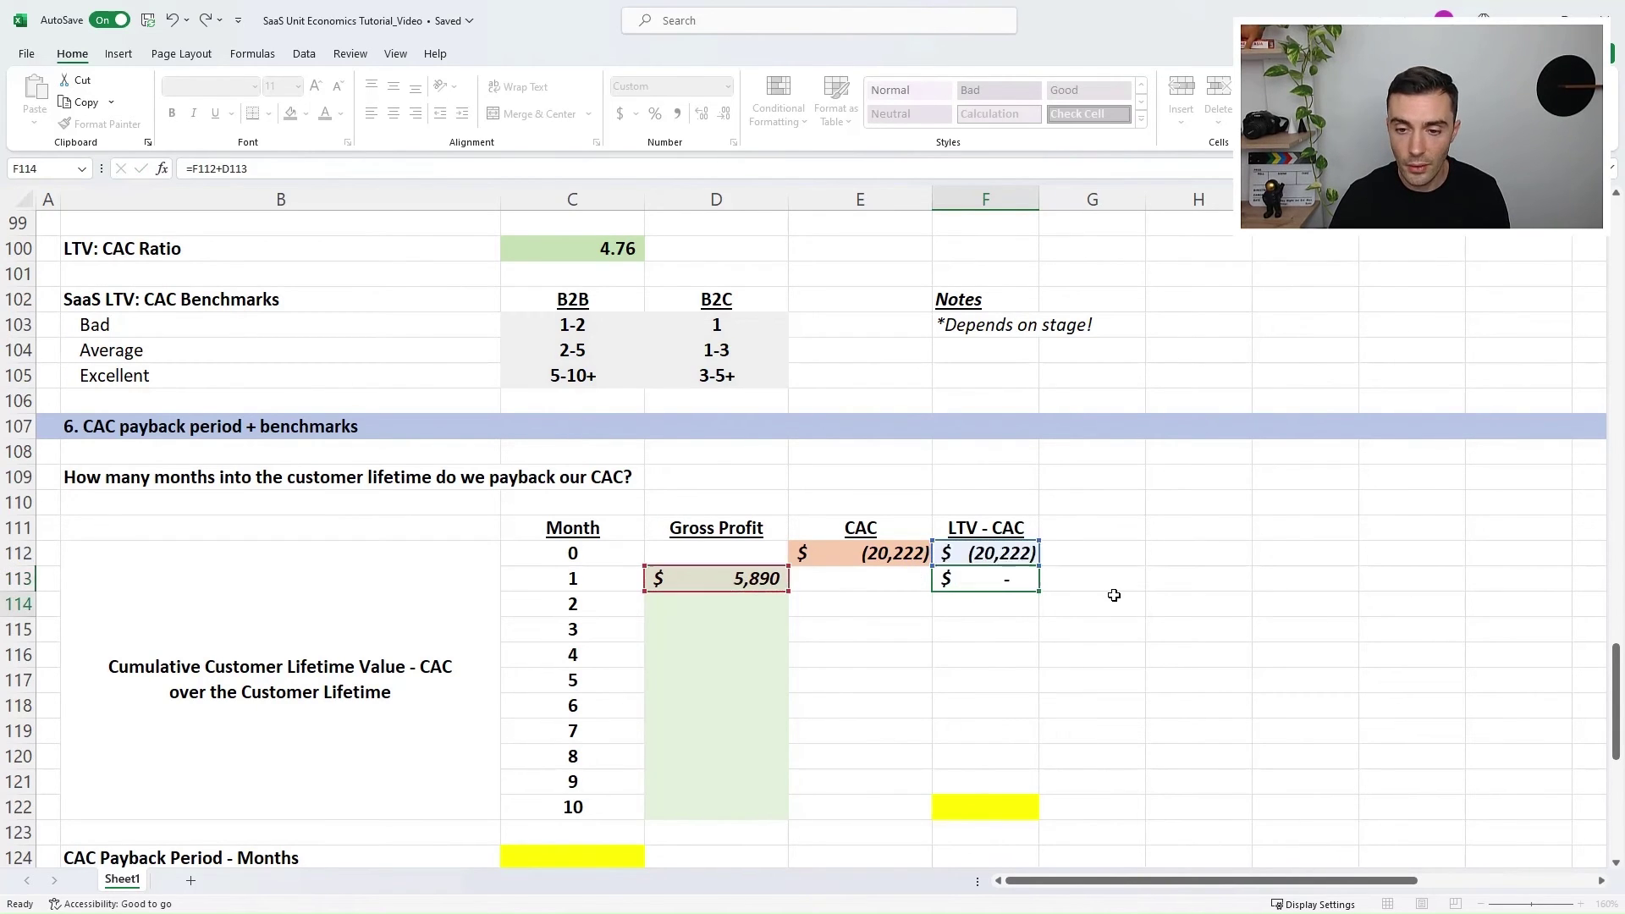
pyautogui.press('Up')
pyautogui.press('Up')
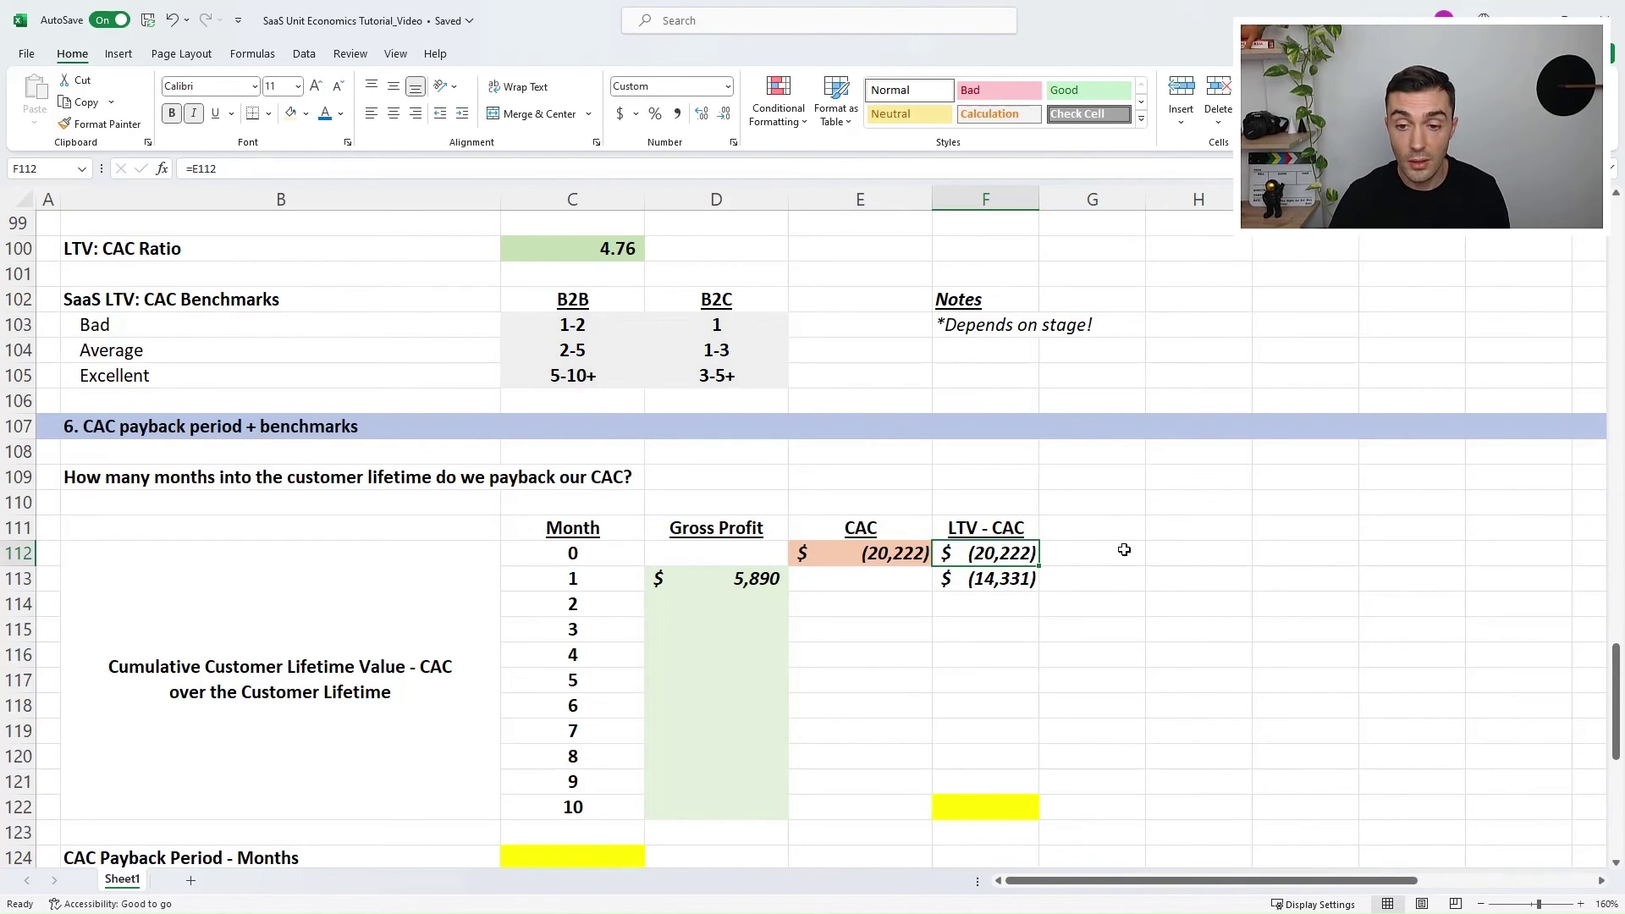
# Step: Link the Month 2 Gross Profit cell D114 to Subscription Gross Profit / Customer (=C72)
pyautogui.click(733, 579)
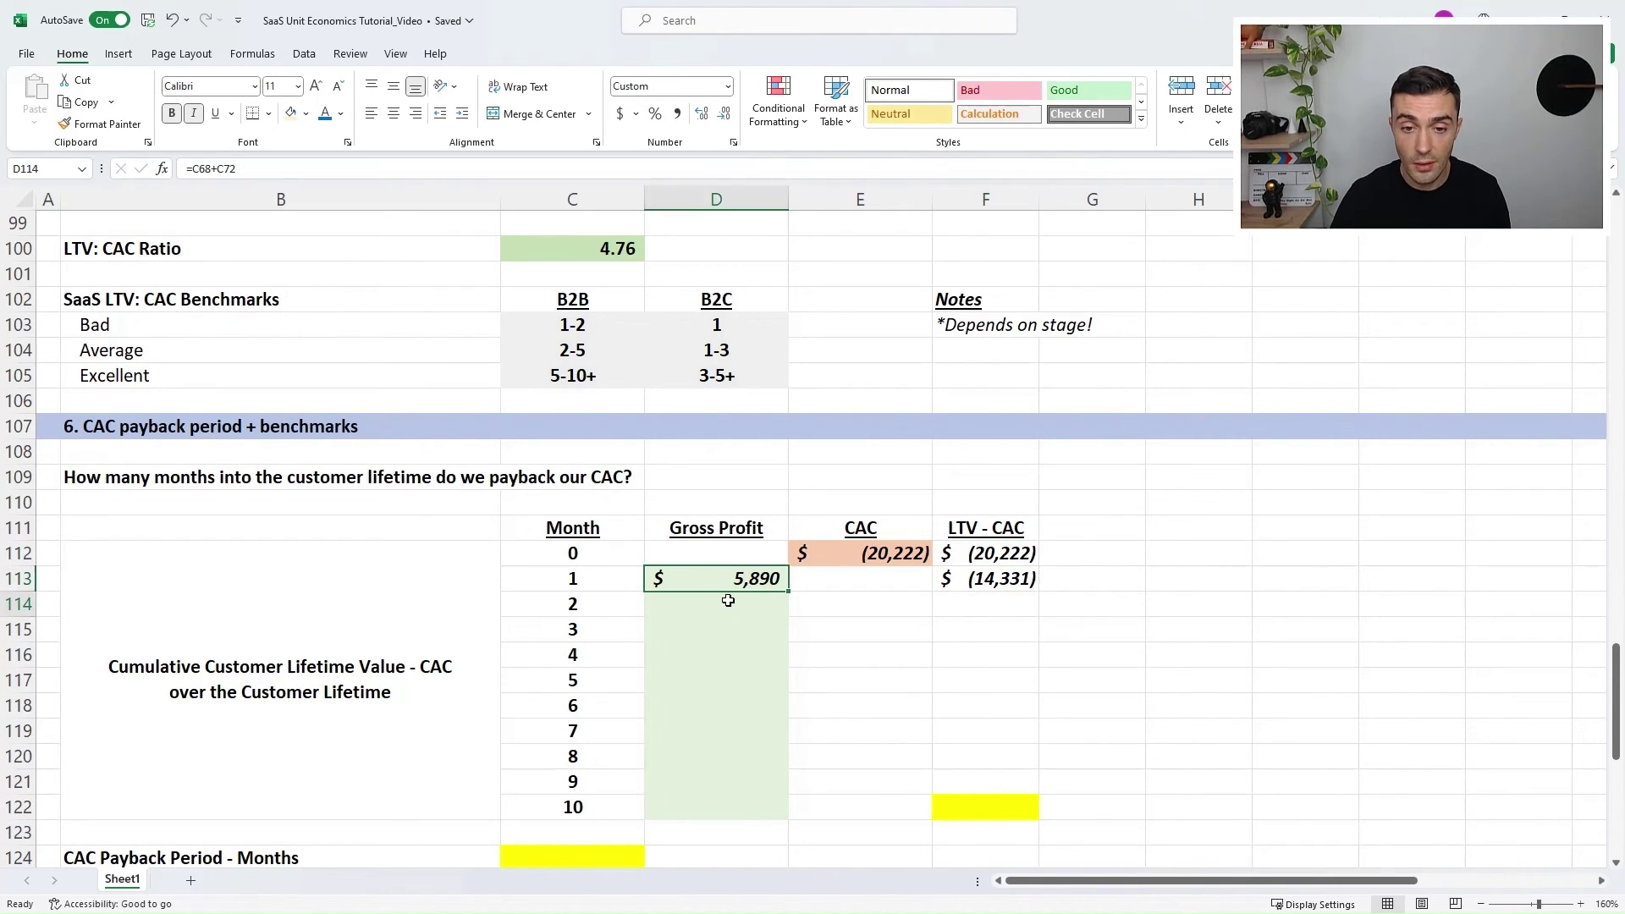
pyautogui.click(728, 600)
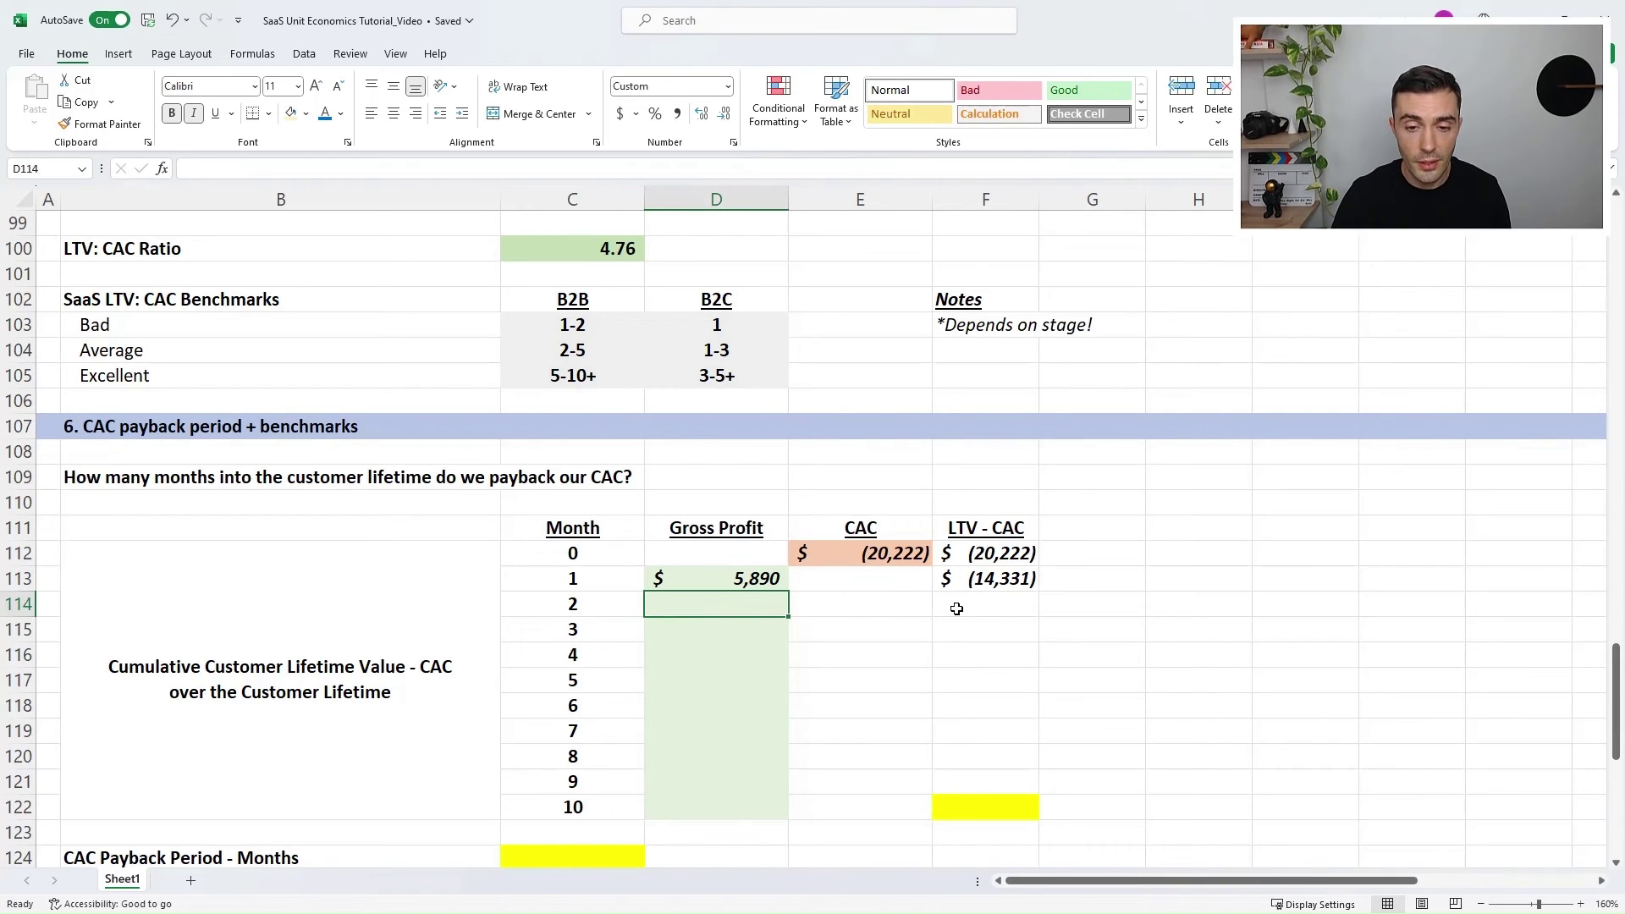
pyautogui.write('=')
pyautogui.scroll(2, 831, 447)
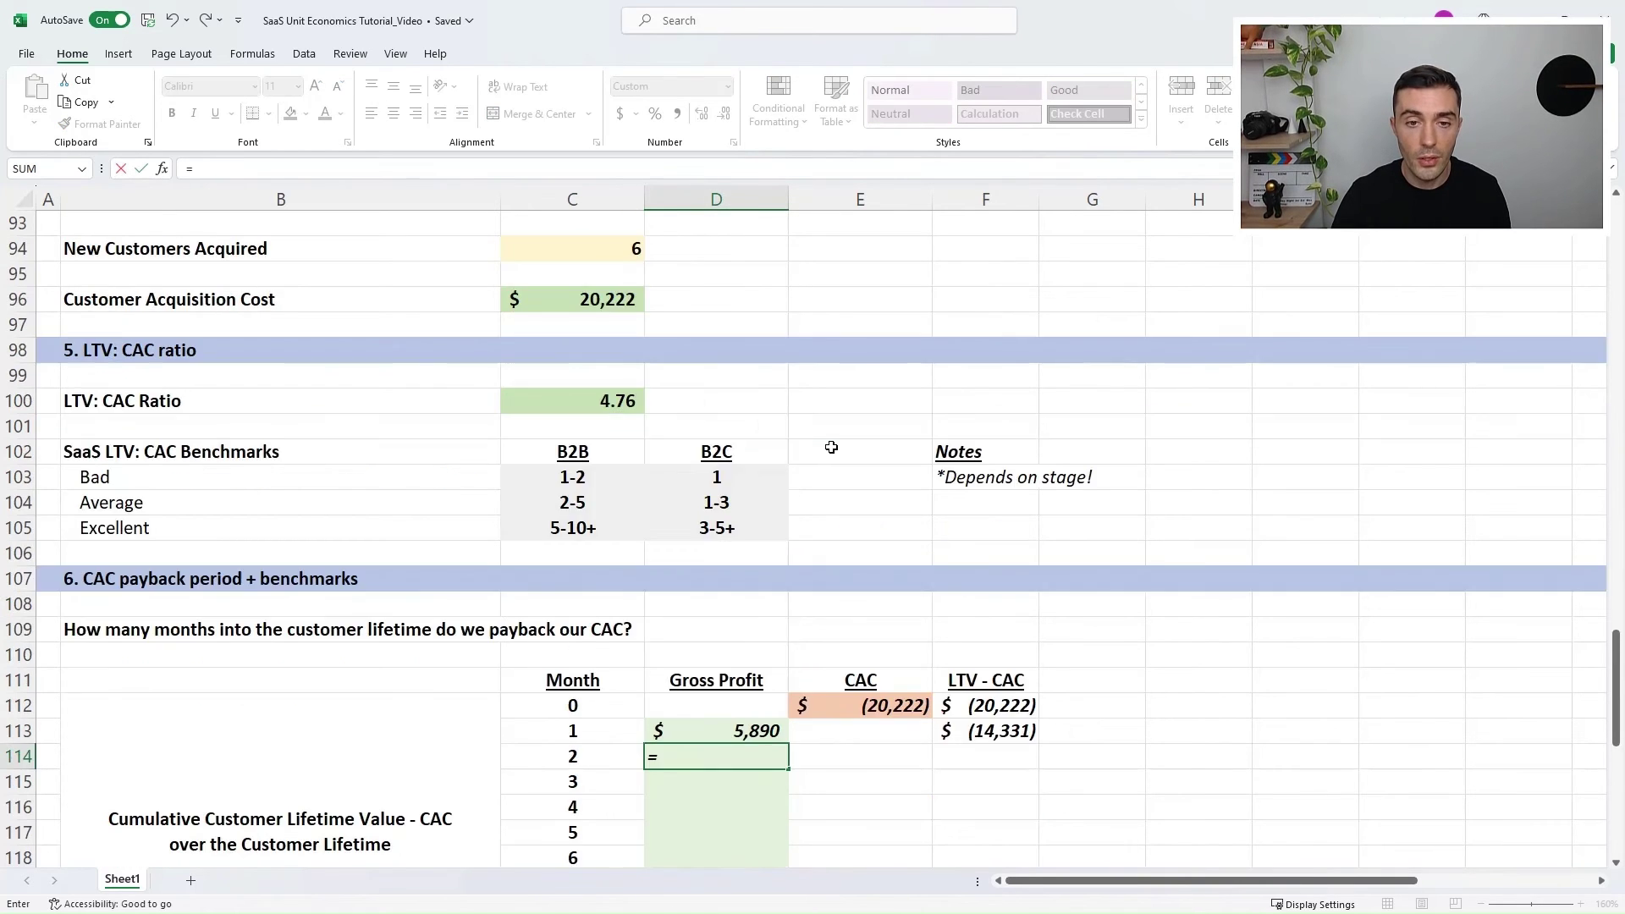
pyautogui.scroll(8, 831, 447)
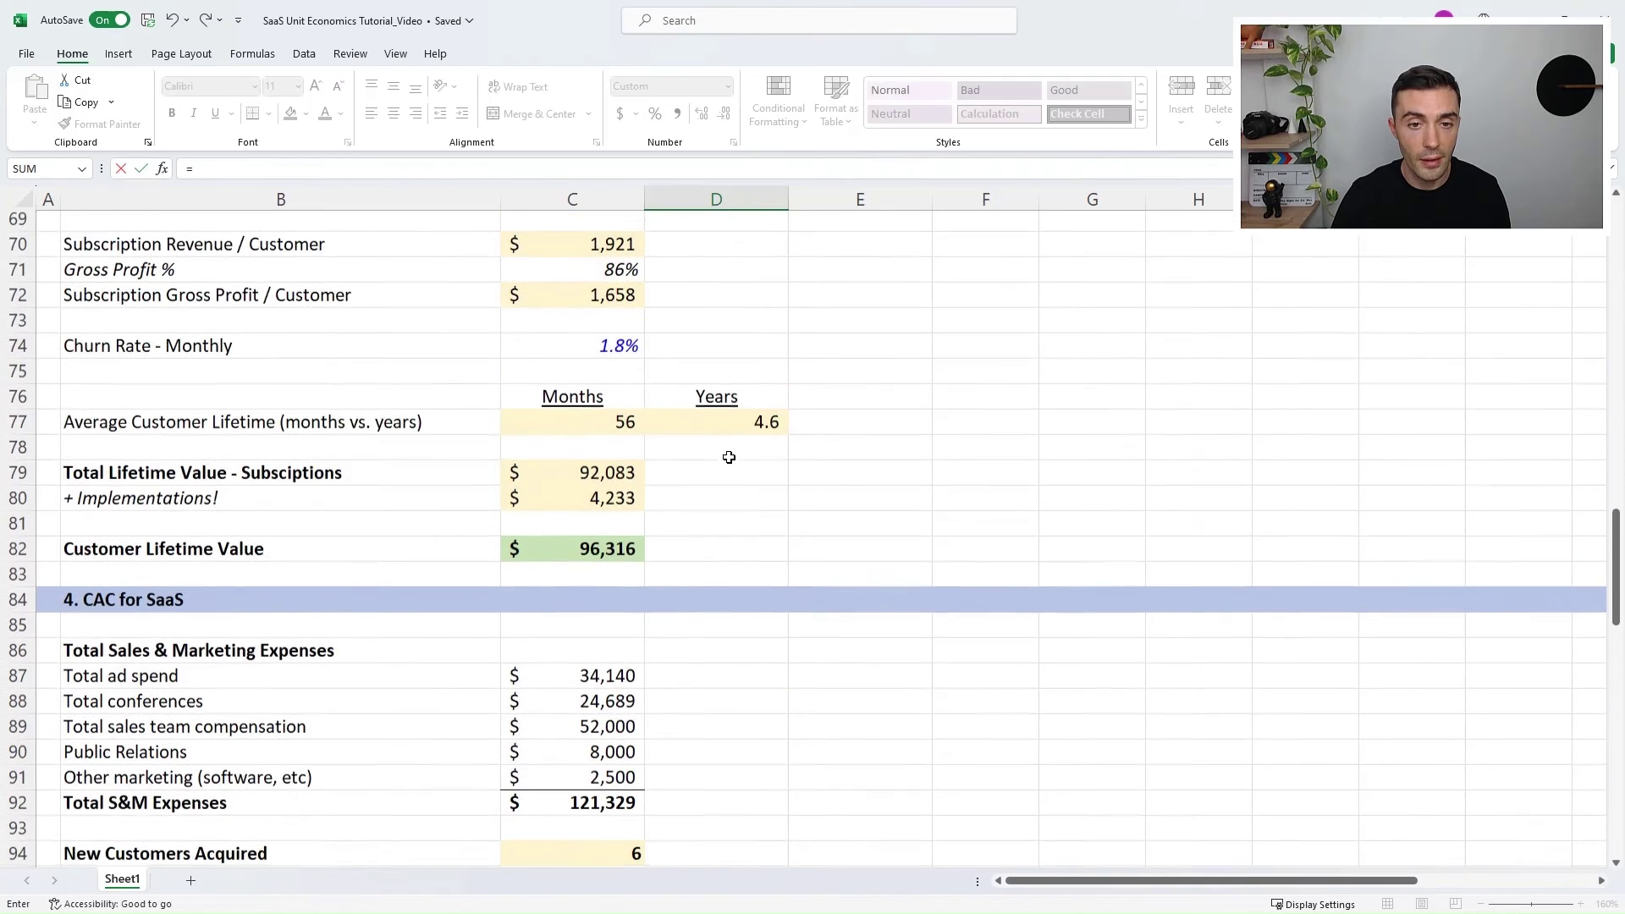
pyautogui.scroll(3, 729, 457)
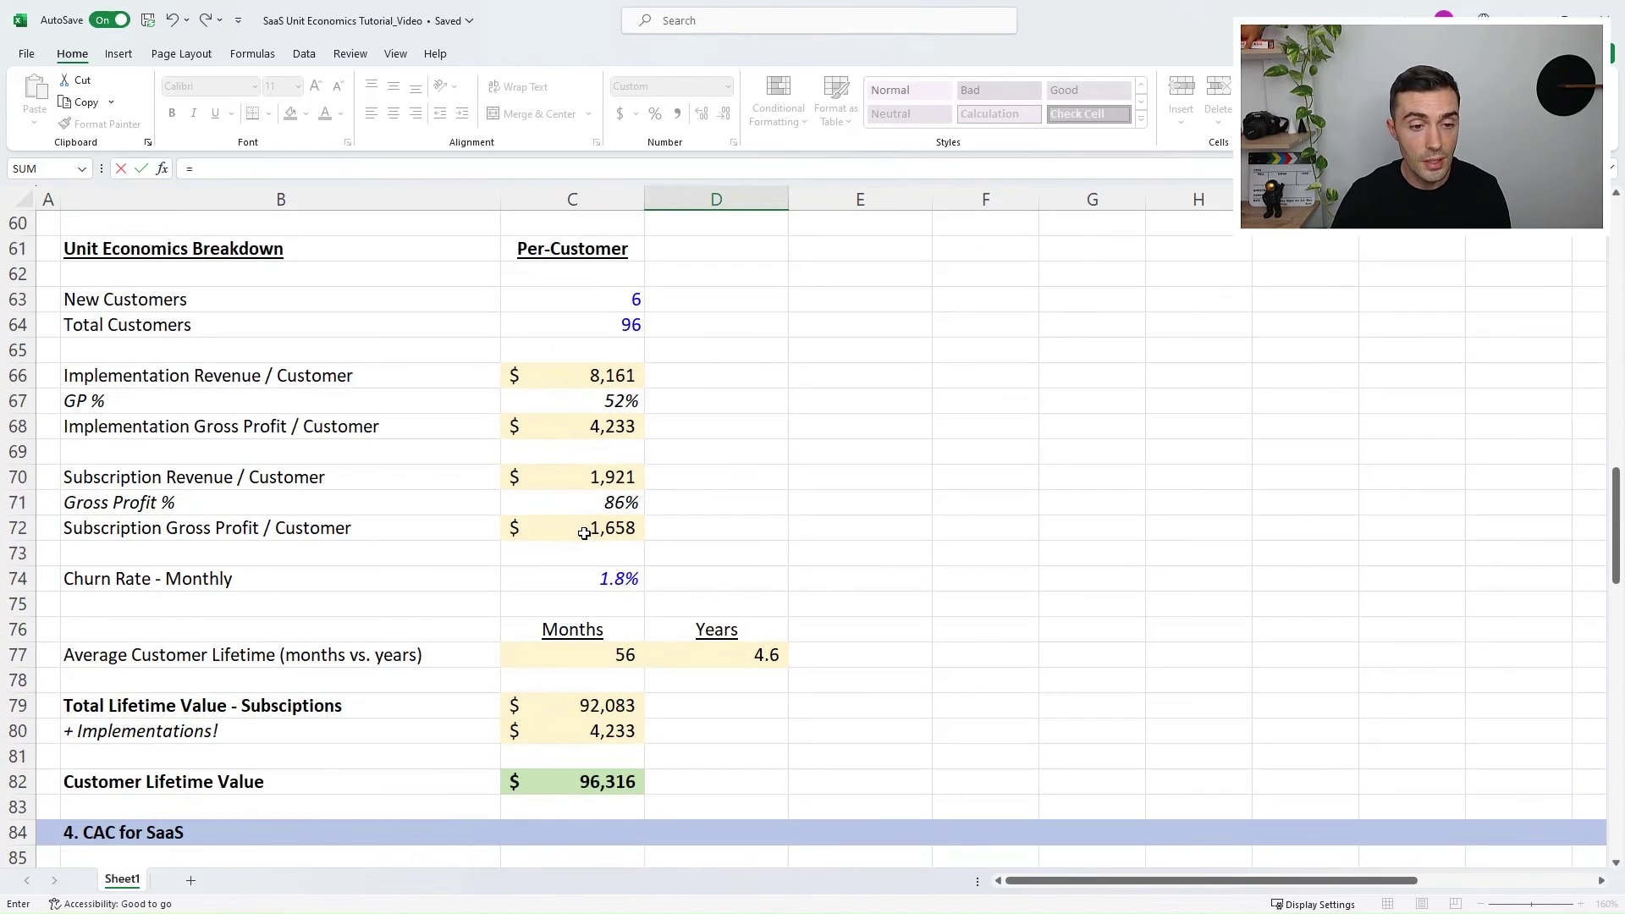
pyautogui.click(584, 533)
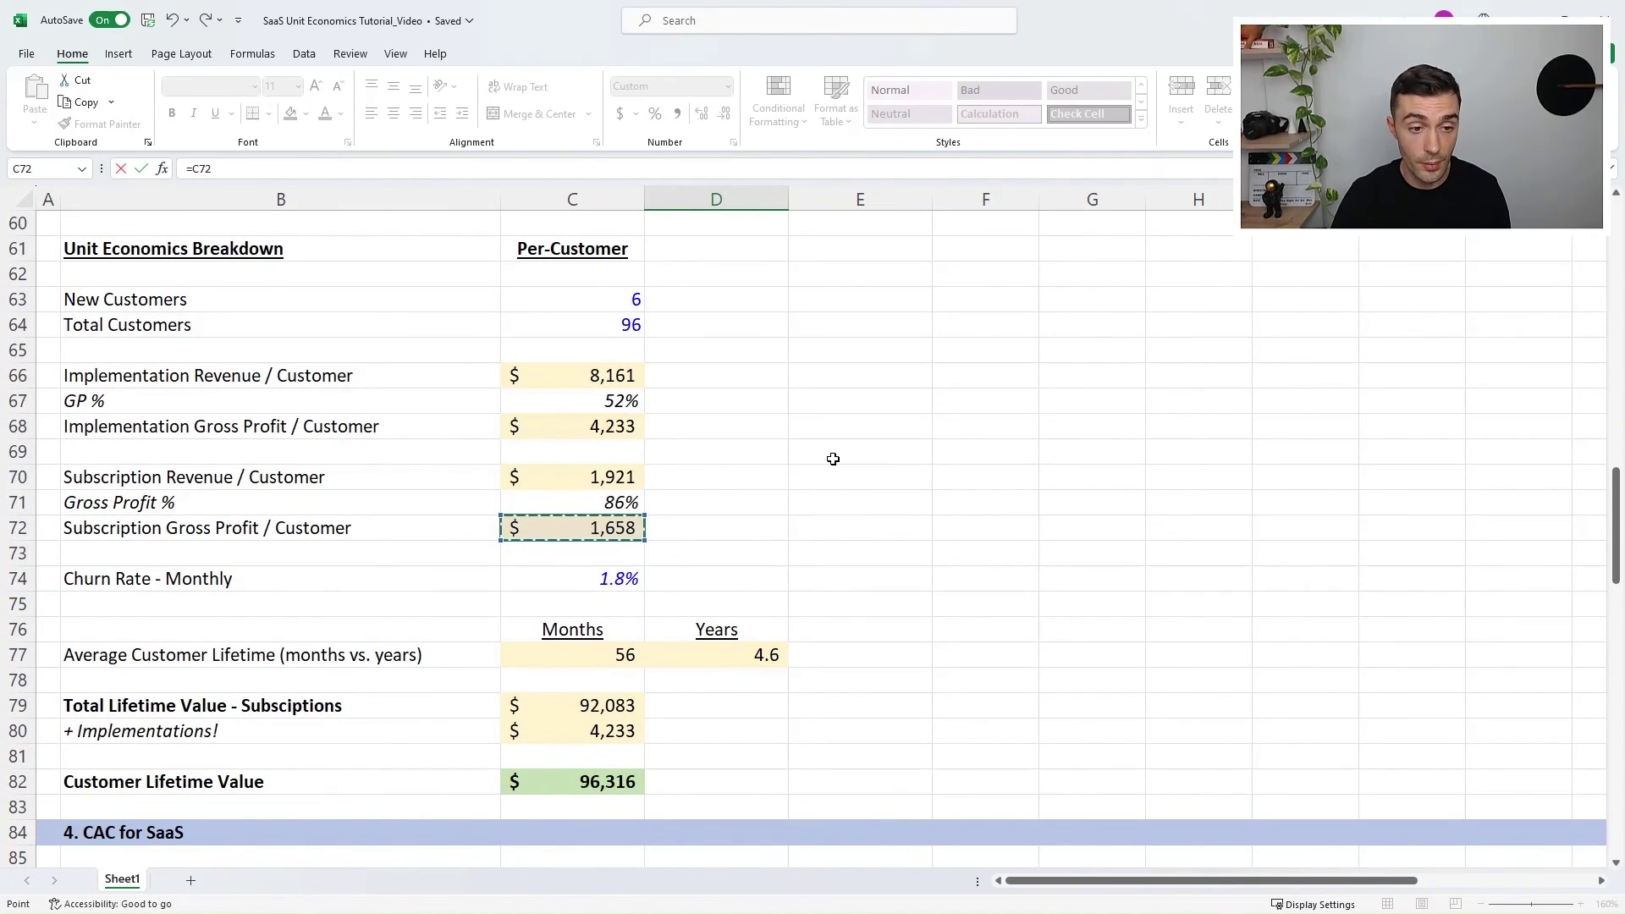
pyautogui.press('Return')
# Step: Copy the Month 1 LTV - CAC formula from F113 down through Month 10 in F122
pyautogui.scroll(-2, 1121, 417)
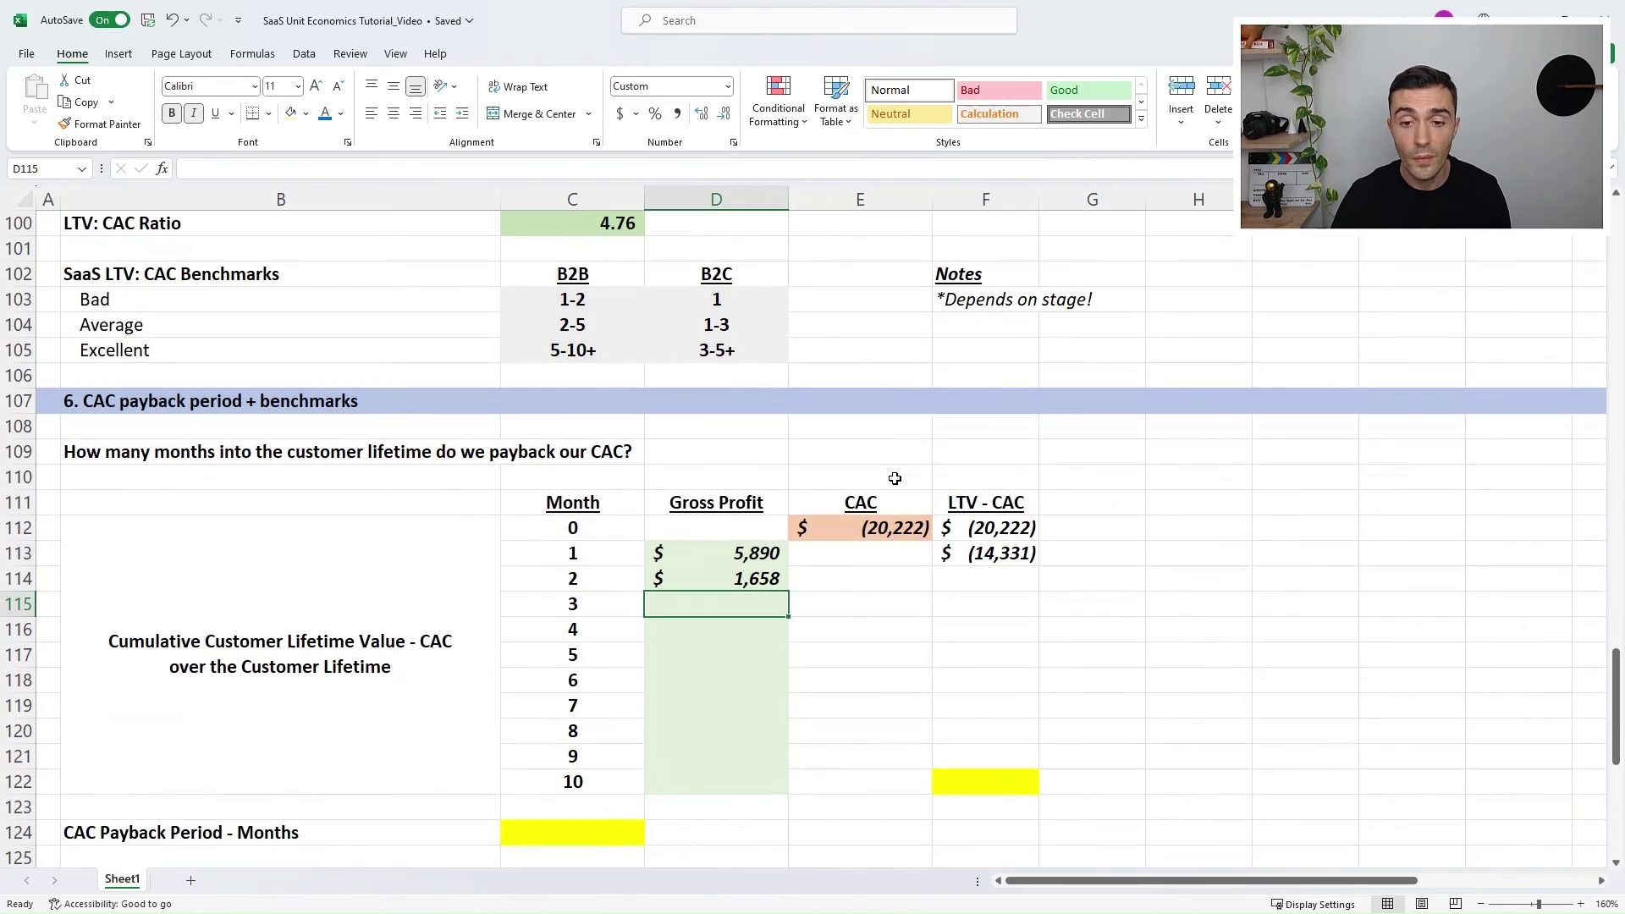
pyautogui.click(998, 559)
pyautogui.hotkey('ctrl', 'c')
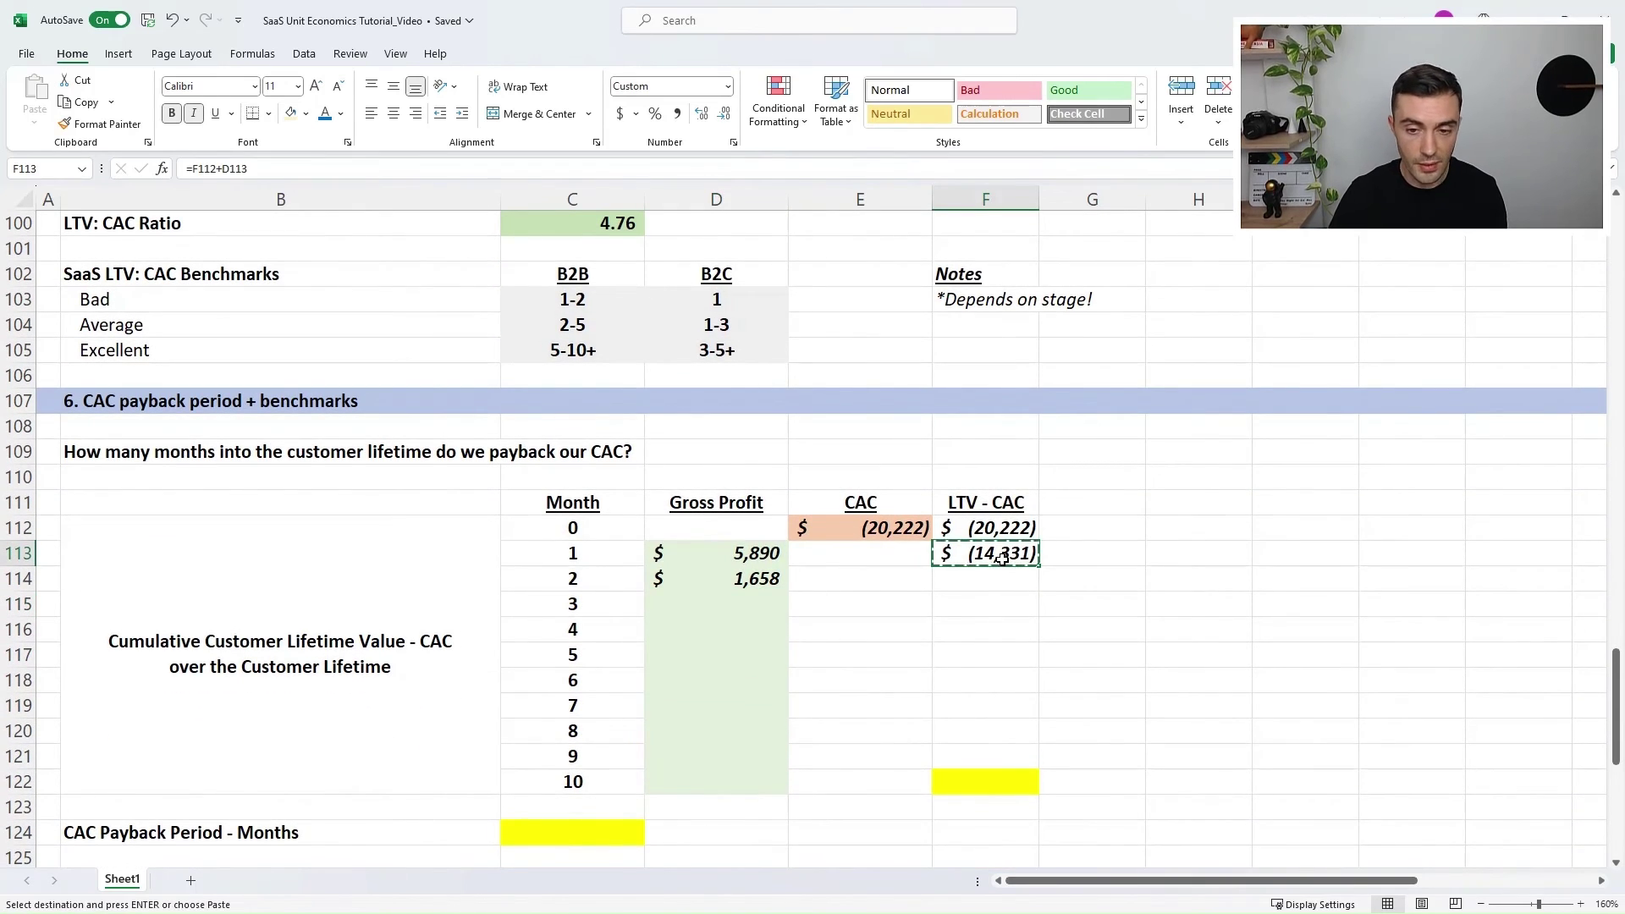
pyautogui.hotkey('shift', 'Down')
pyautogui.hotkey('shift', 'Down')
pyautogui.hotkey('shift', 'Down')
pyautogui.hotkey('shift', 'Down')
pyautogui.hotkey('shift', 'Down')
pyautogui.hotkey('shift', 'Down')
pyautogui.hotkey('shift', 'Down')
pyautogui.hotkey('shift', 'Down')
pyautogui.hotkey('shift', 'Down')
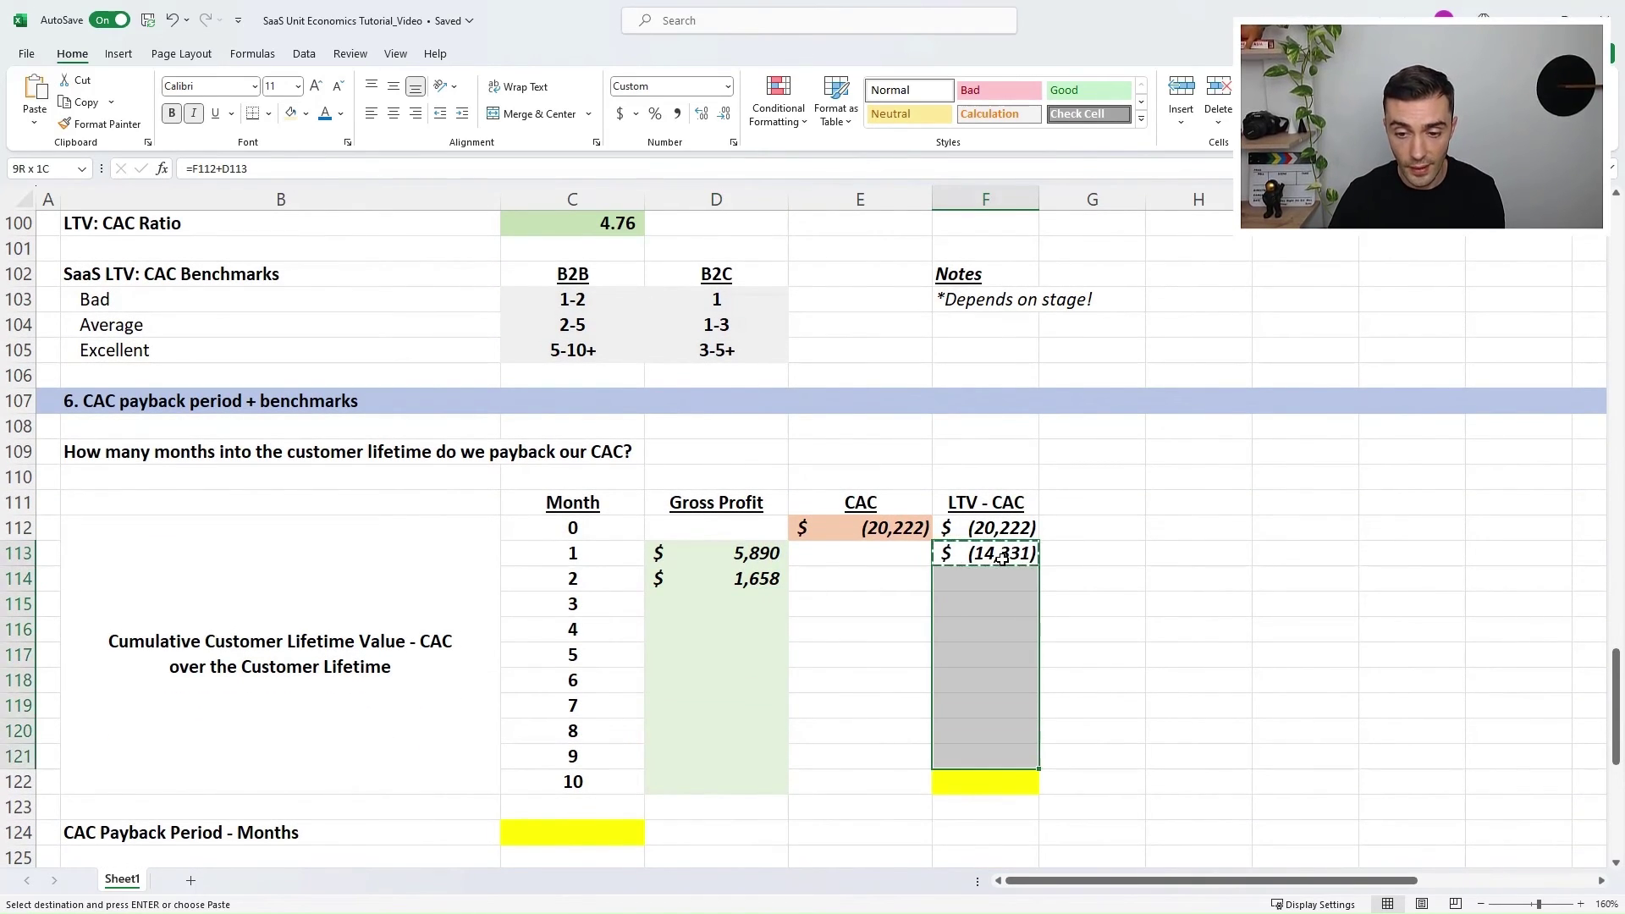
pyautogui.hotkey('ctrl', 'v')
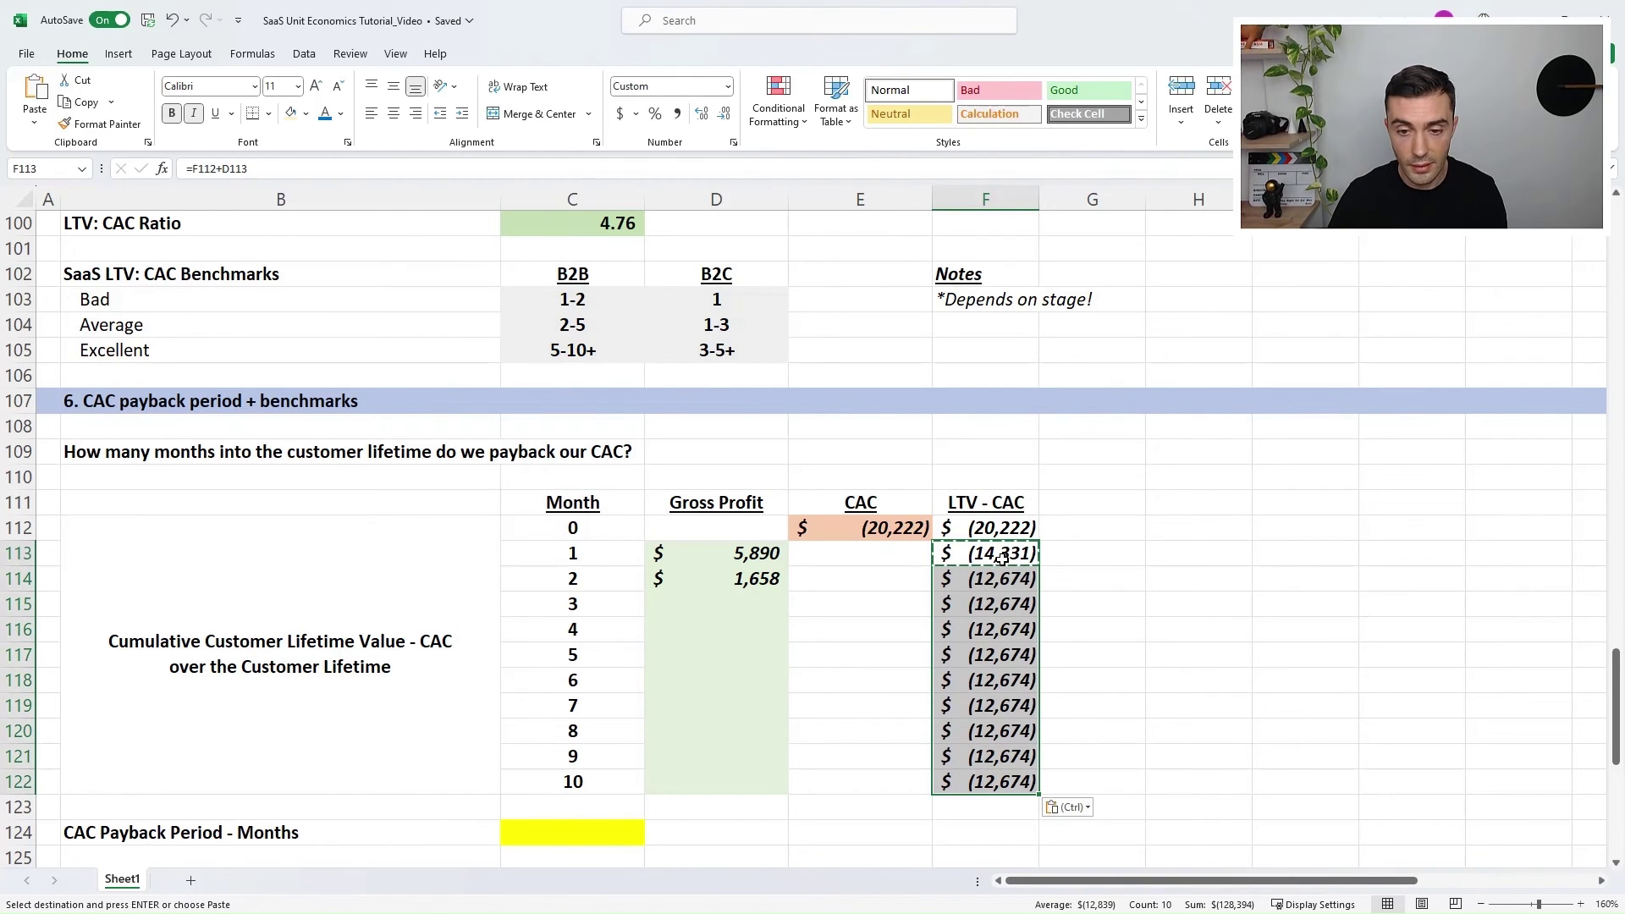
# Step: Make the Month 2 Gross Profit reference in D114 absolute (=$C$72)
pyautogui.click(773, 582)
pyautogui.press('F2')
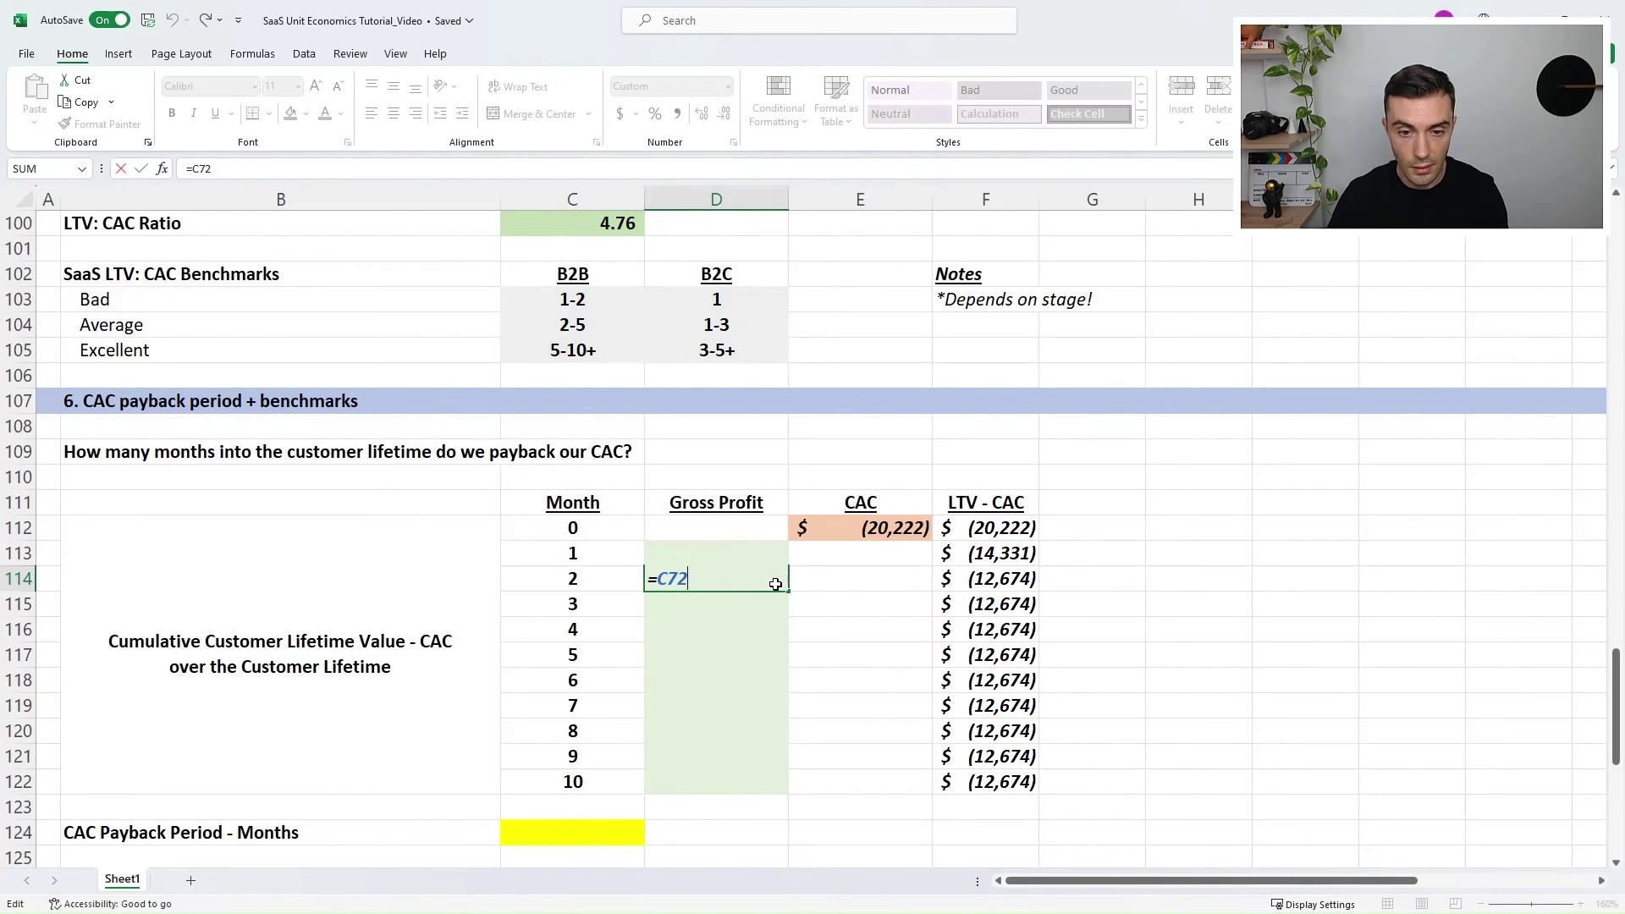
pyautogui.press('F4')
pyautogui.press('Return')
# Step: Copy the Month 2 Gross Profit formula from D114 down through Month 10 in D122
pyautogui.click(775, 584)
pyautogui.hotkey('ctrl', 'c')
pyautogui.hotkey('shift', 'Down')
pyautogui.hotkey('shift', 'Down')
pyautogui.hotkey('shift', 'Down')
pyautogui.hotkey('shift', 'Down')
pyautogui.hotkey('shift', 'Down')
pyautogui.hotkey('shift', 'Down')
pyautogui.hotkey('shift', 'Down')
pyautogui.hotkey('shift', 'Down')
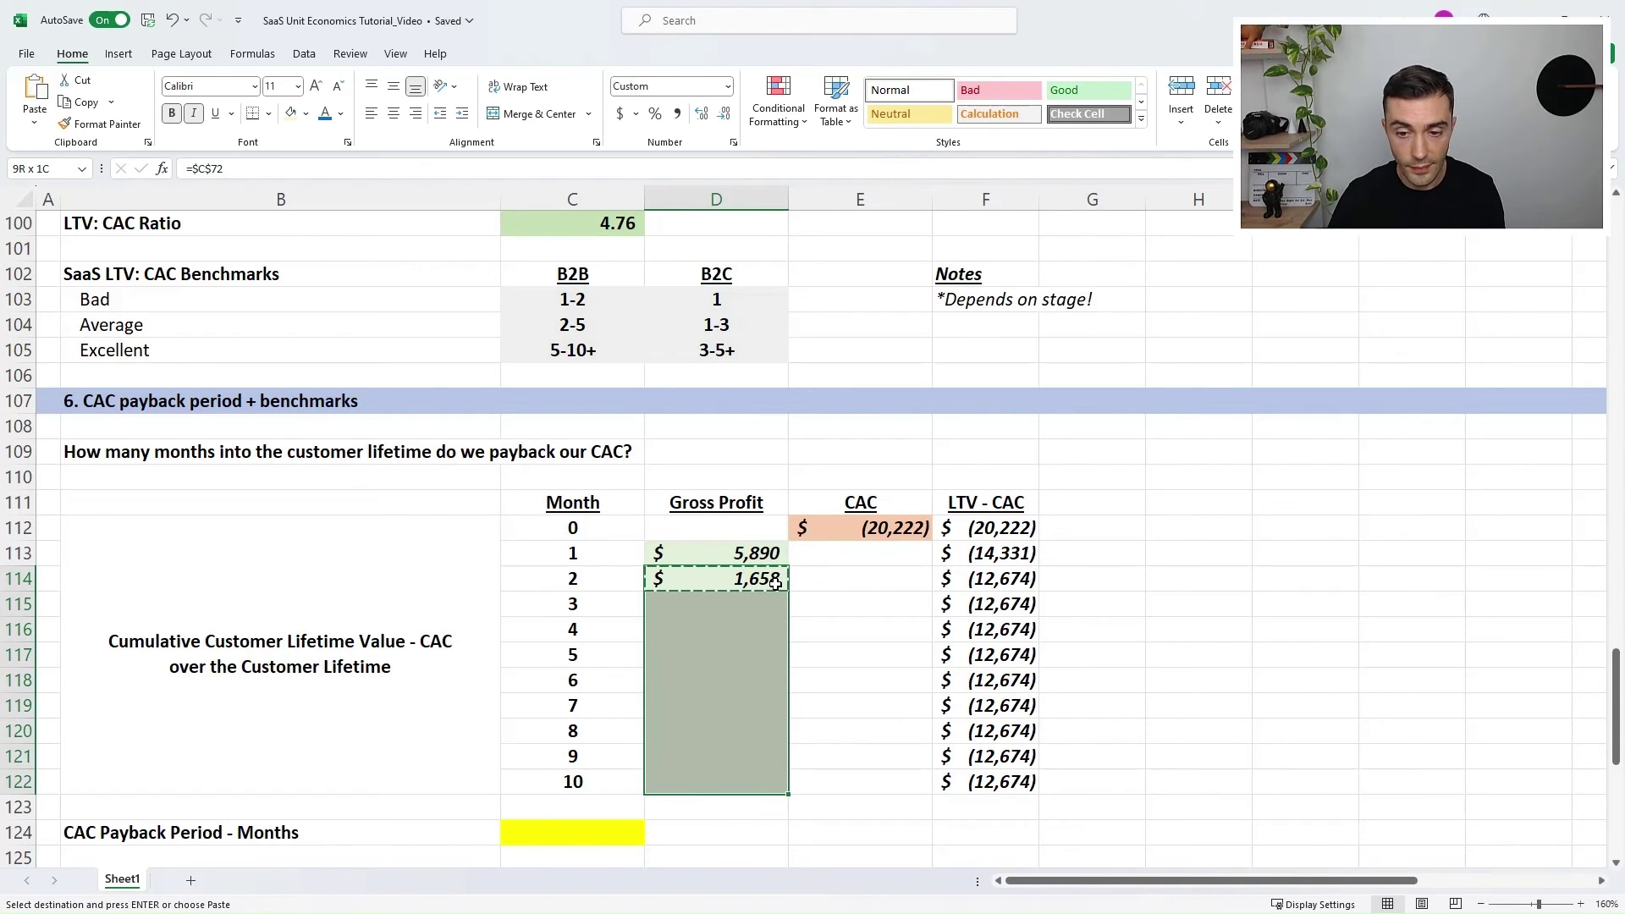
pyautogui.hotkey('ctrl', 'v')
# Step: Check the cumulative LTV - CAC formulas one by one down column F to Month 10
pyautogui.press('Right')
pyautogui.press('Right')
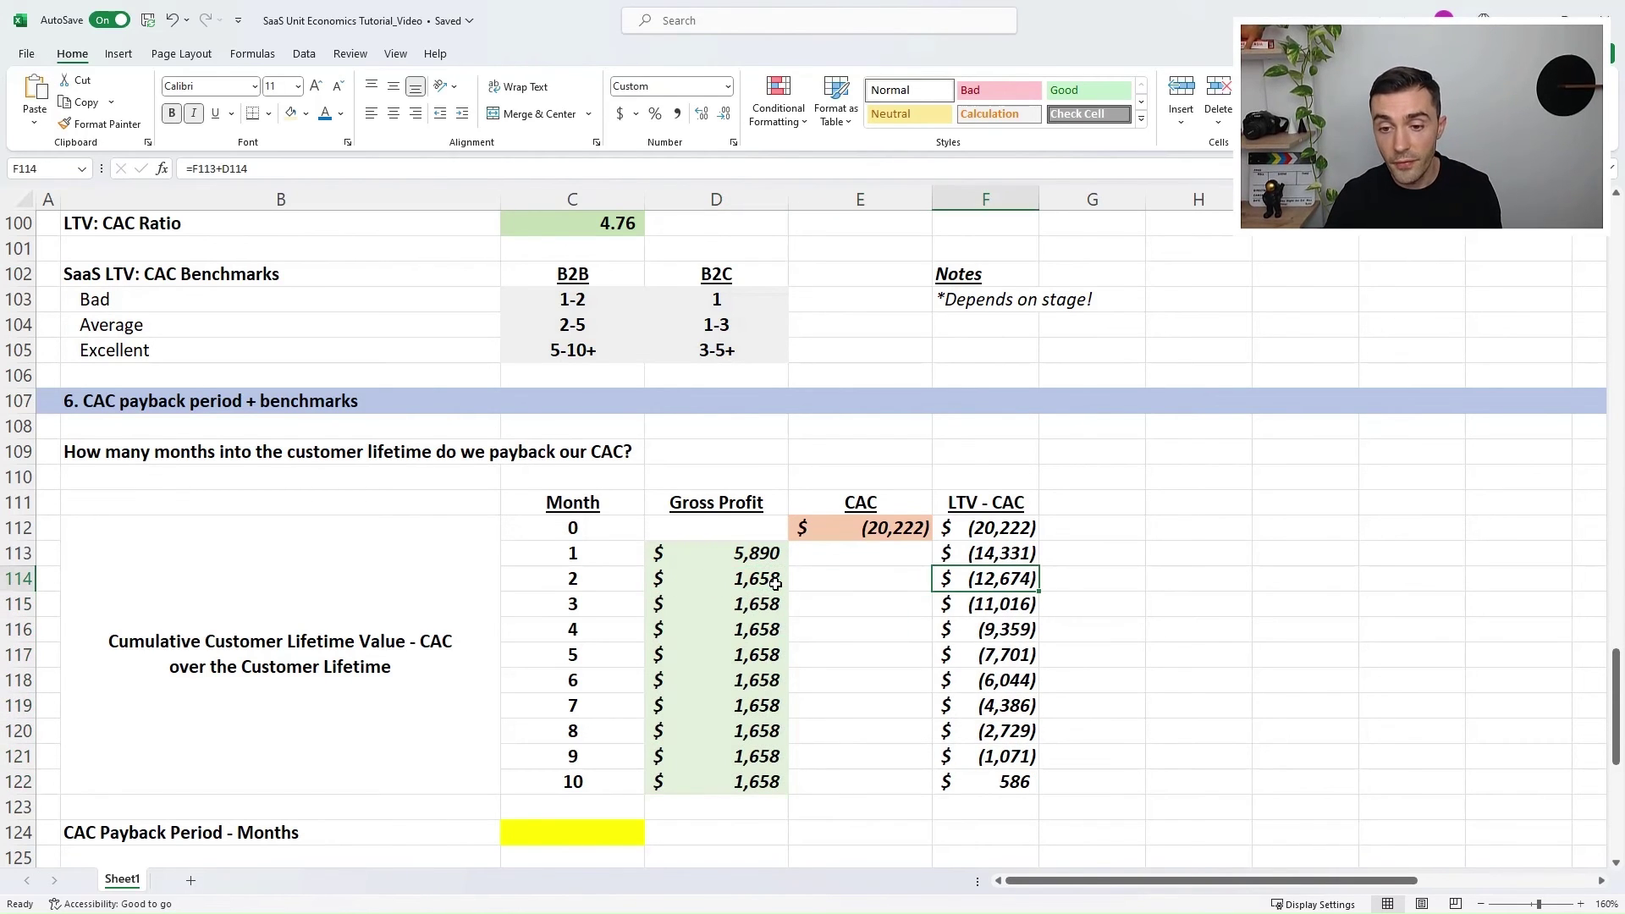
pyautogui.press('Down')
pyautogui.press('F2')
pyautogui.press('Return')
pyautogui.press('F2')
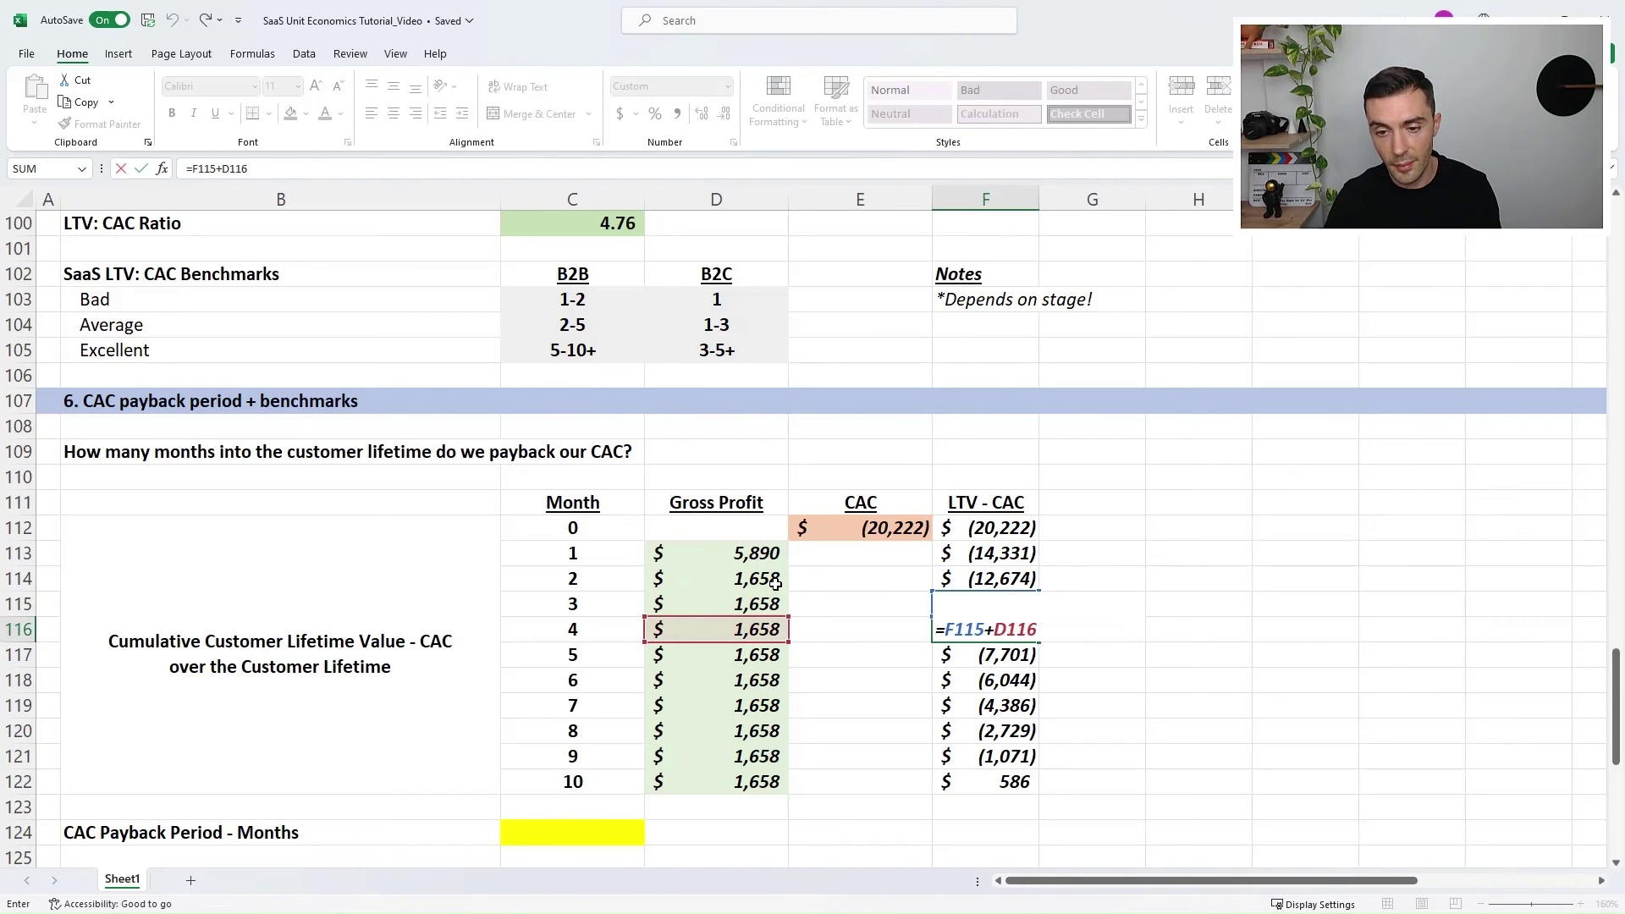
pyautogui.press('Return')
pyautogui.press('F2')
pyautogui.press('Return')
pyautogui.press('F2')
pyautogui.press('Return')
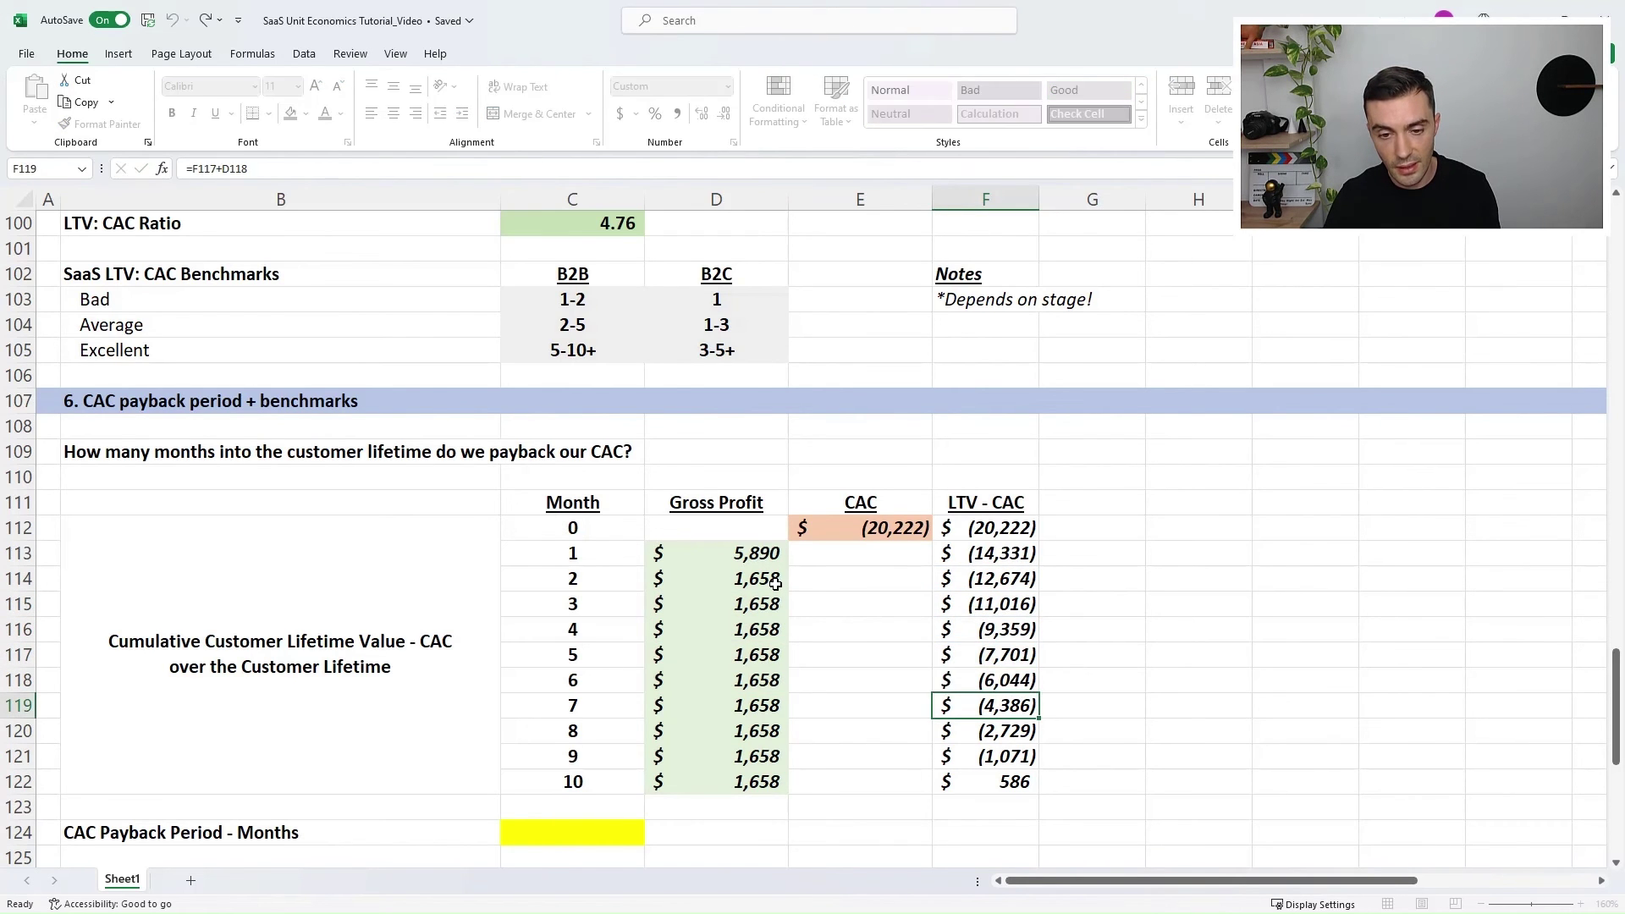
pyautogui.press('F2')
pyautogui.press('Return')
pyautogui.press('F2')
pyautogui.press('Return')
pyautogui.press('F2')
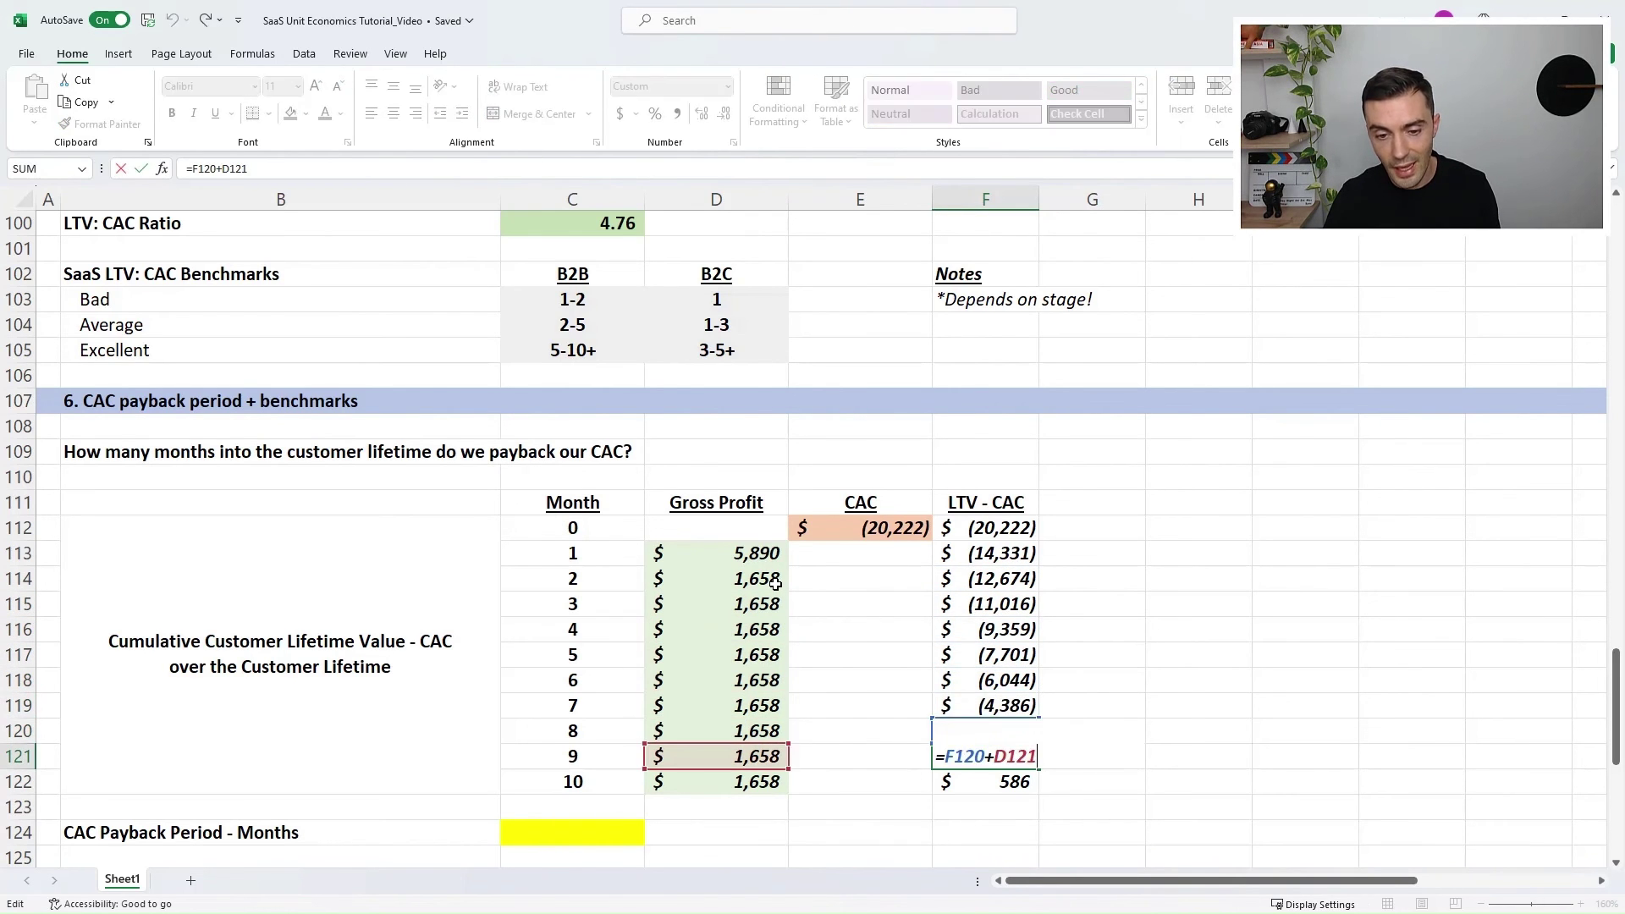
pyautogui.press('Return')
pyautogui.press('F2')
pyautogui.press('Escape')
pyautogui.press('F2')
pyautogui.press('Escape')
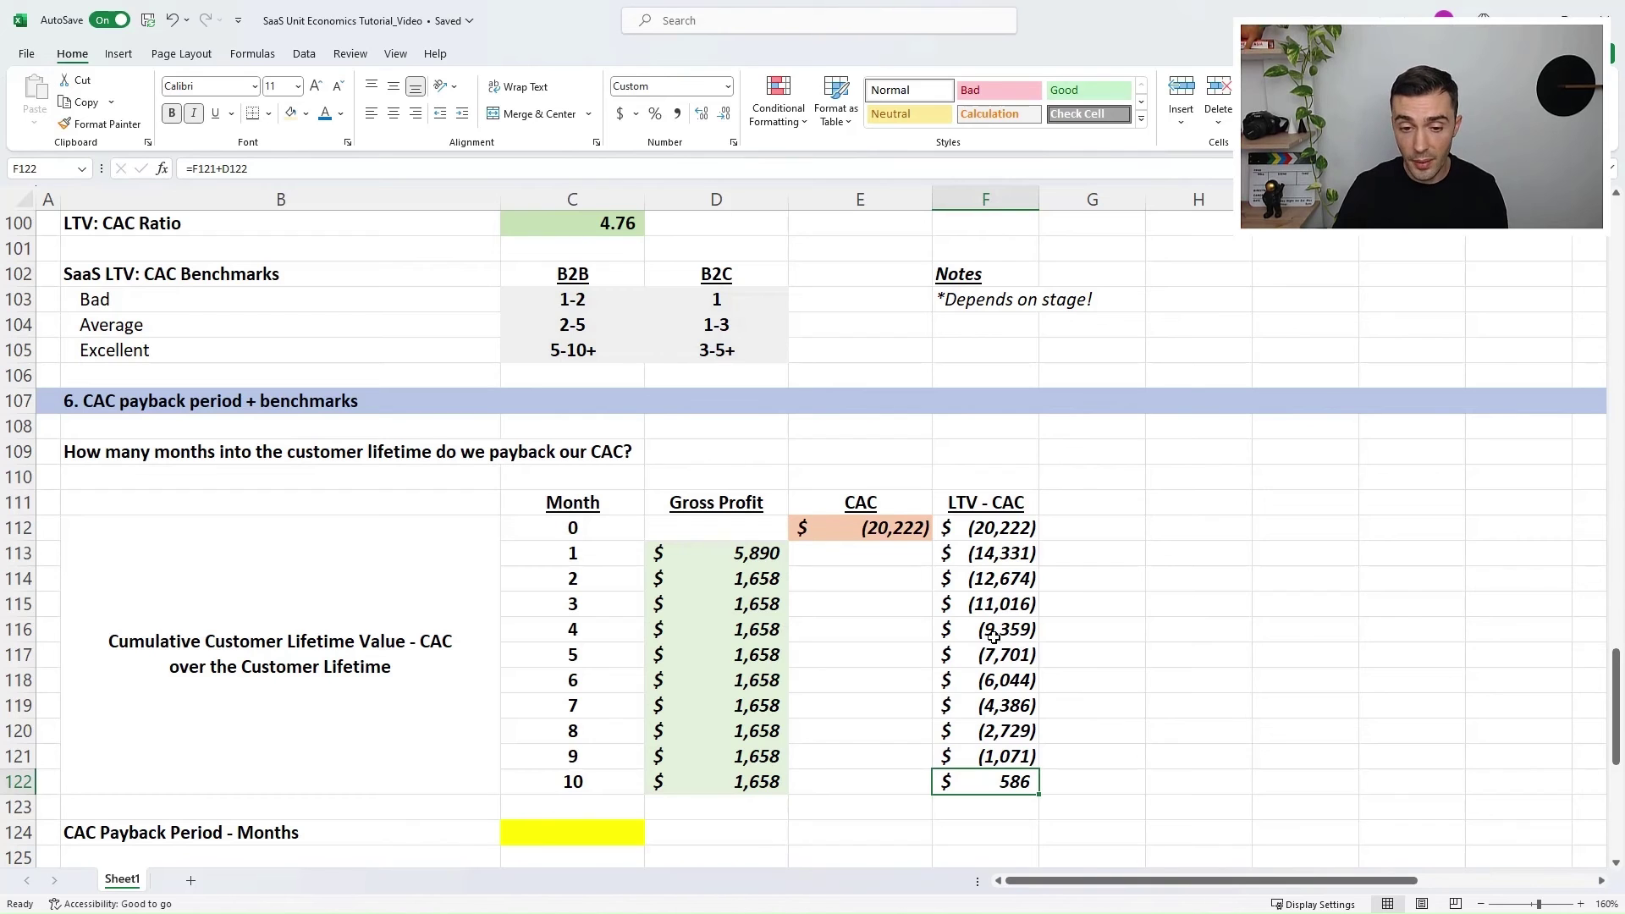
# Step: Link the CAC Payback Period - Months cell C124 to the Month 10 label (=C122)
pyautogui.scroll(-1, 1053, 646)
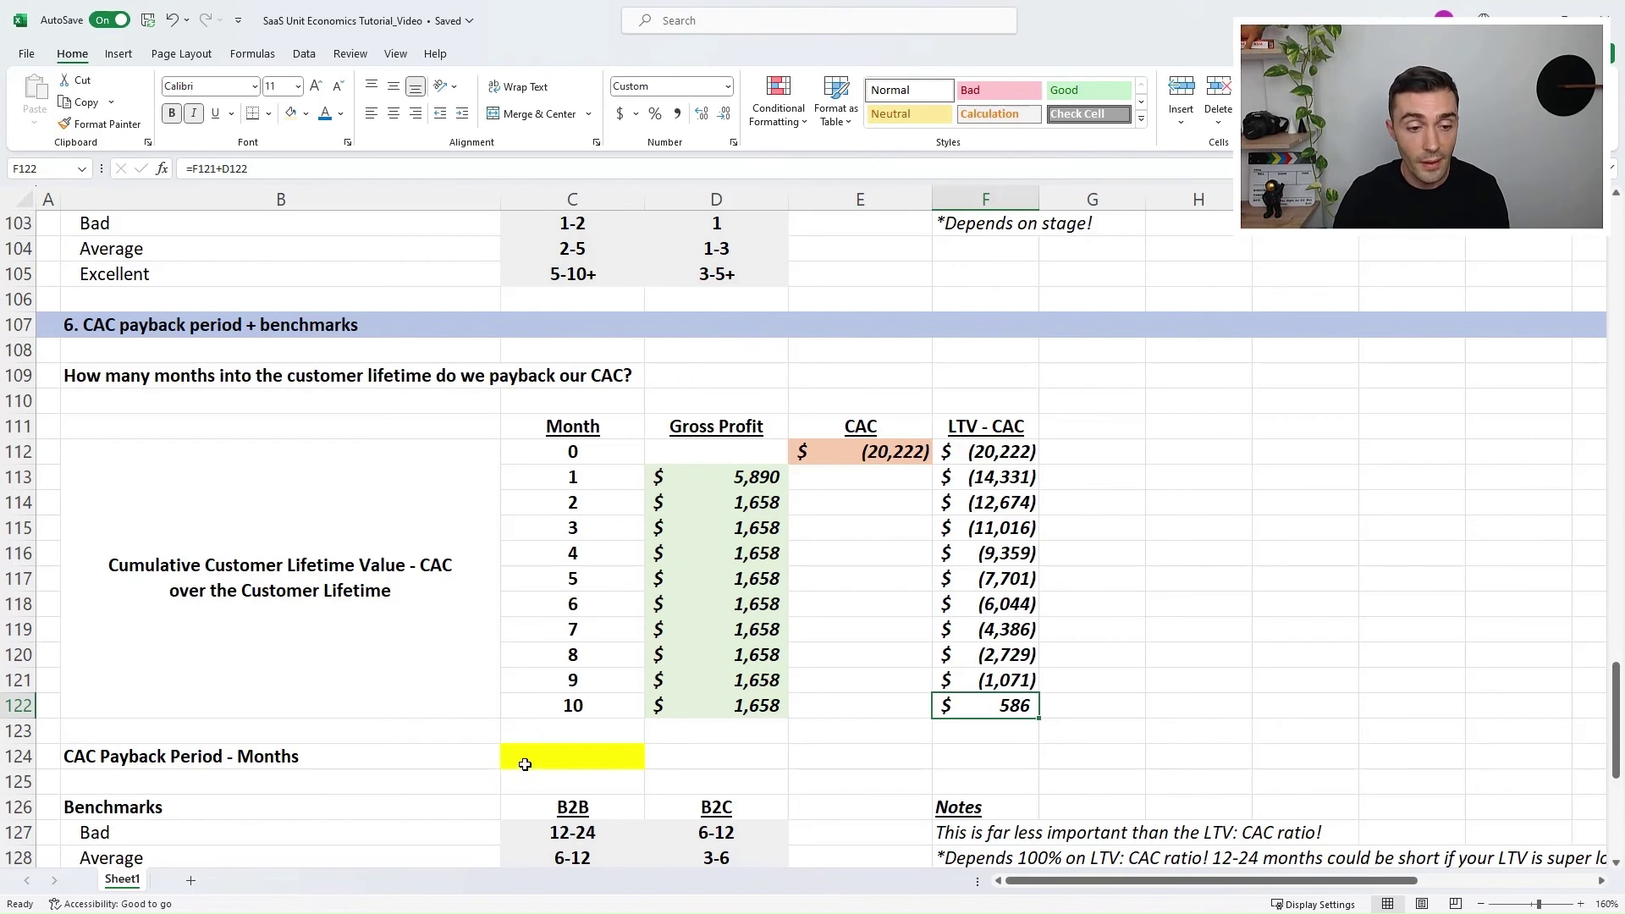
pyautogui.click(556, 756)
pyautogui.scroll(-1, 1056, 597)
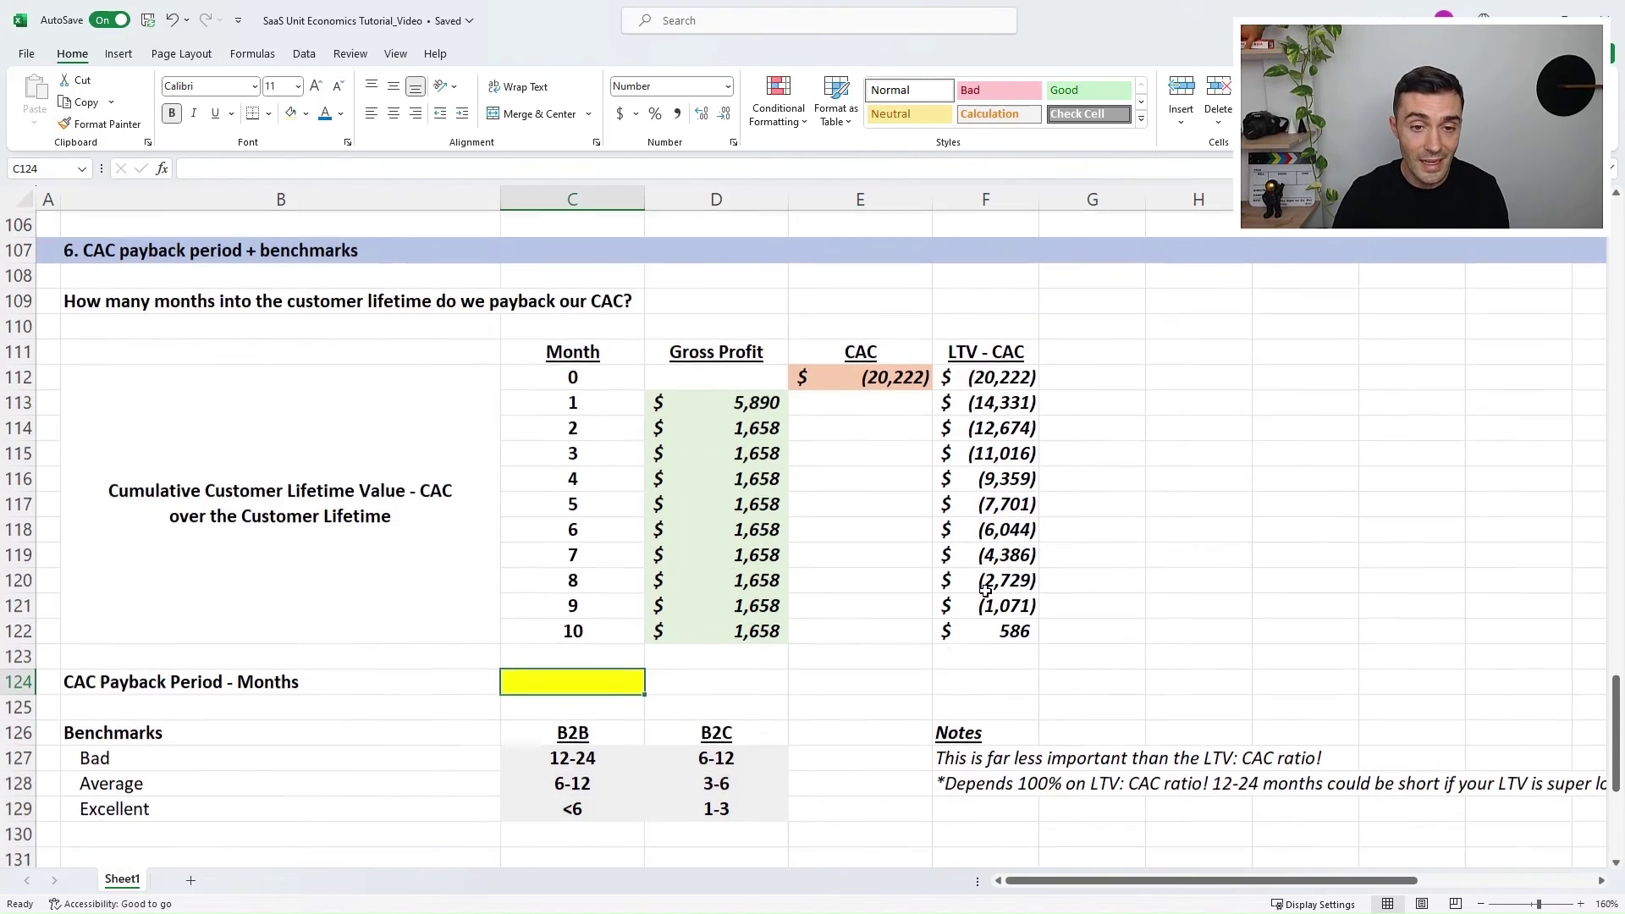
pyautogui.write('=')
pyautogui.click(573, 629)
pyautogui.press('Return')
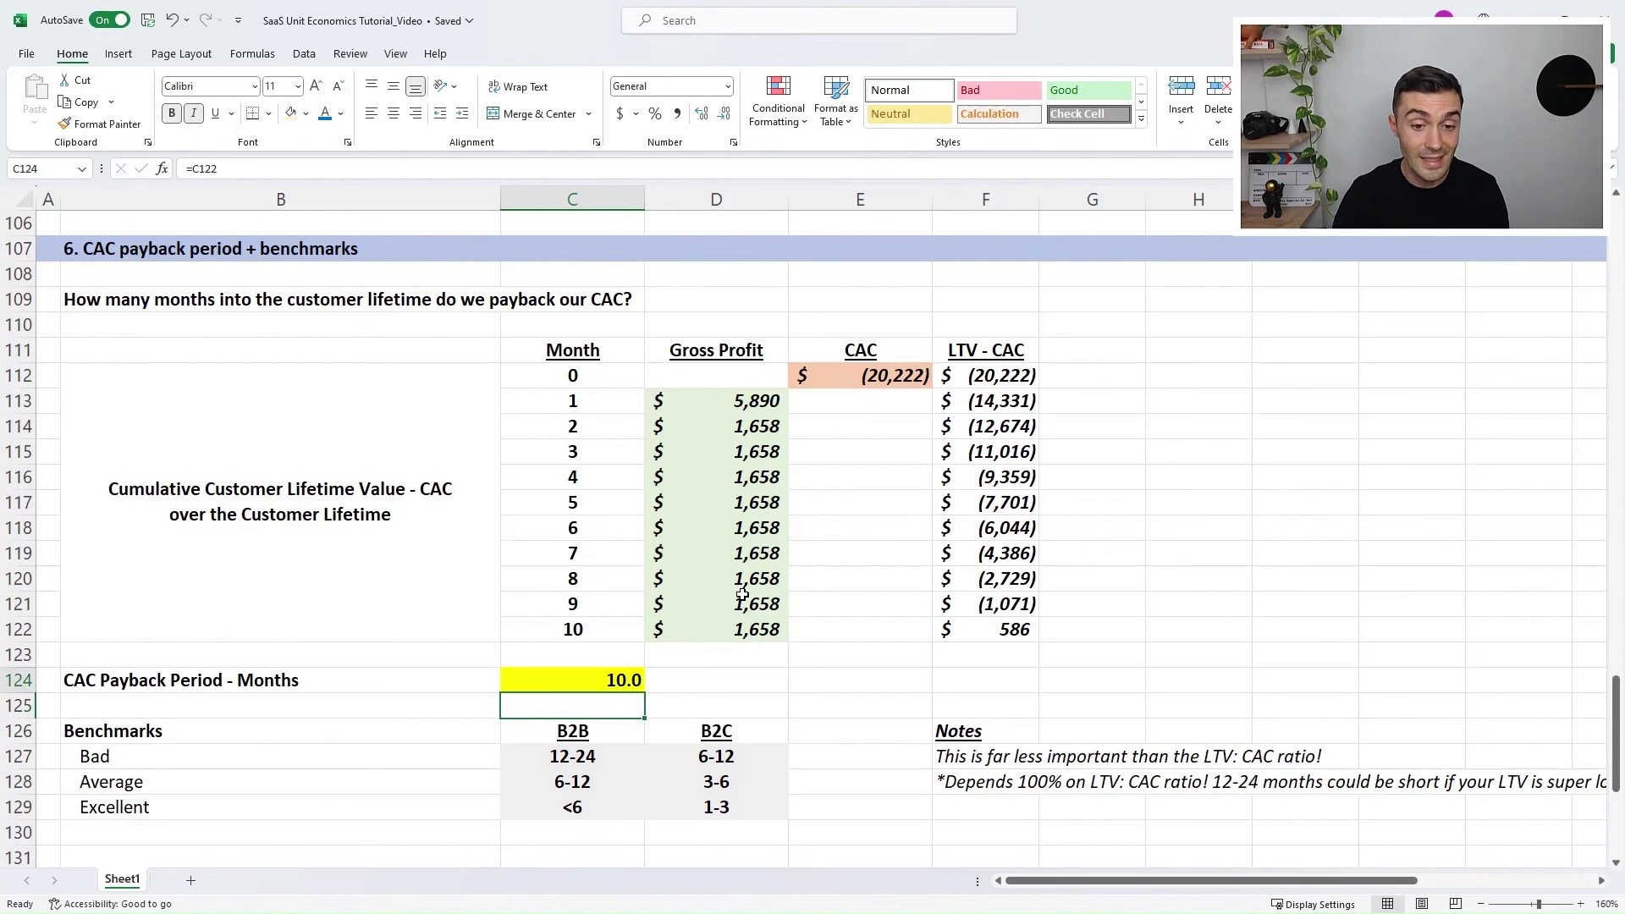
pyautogui.press('Up')
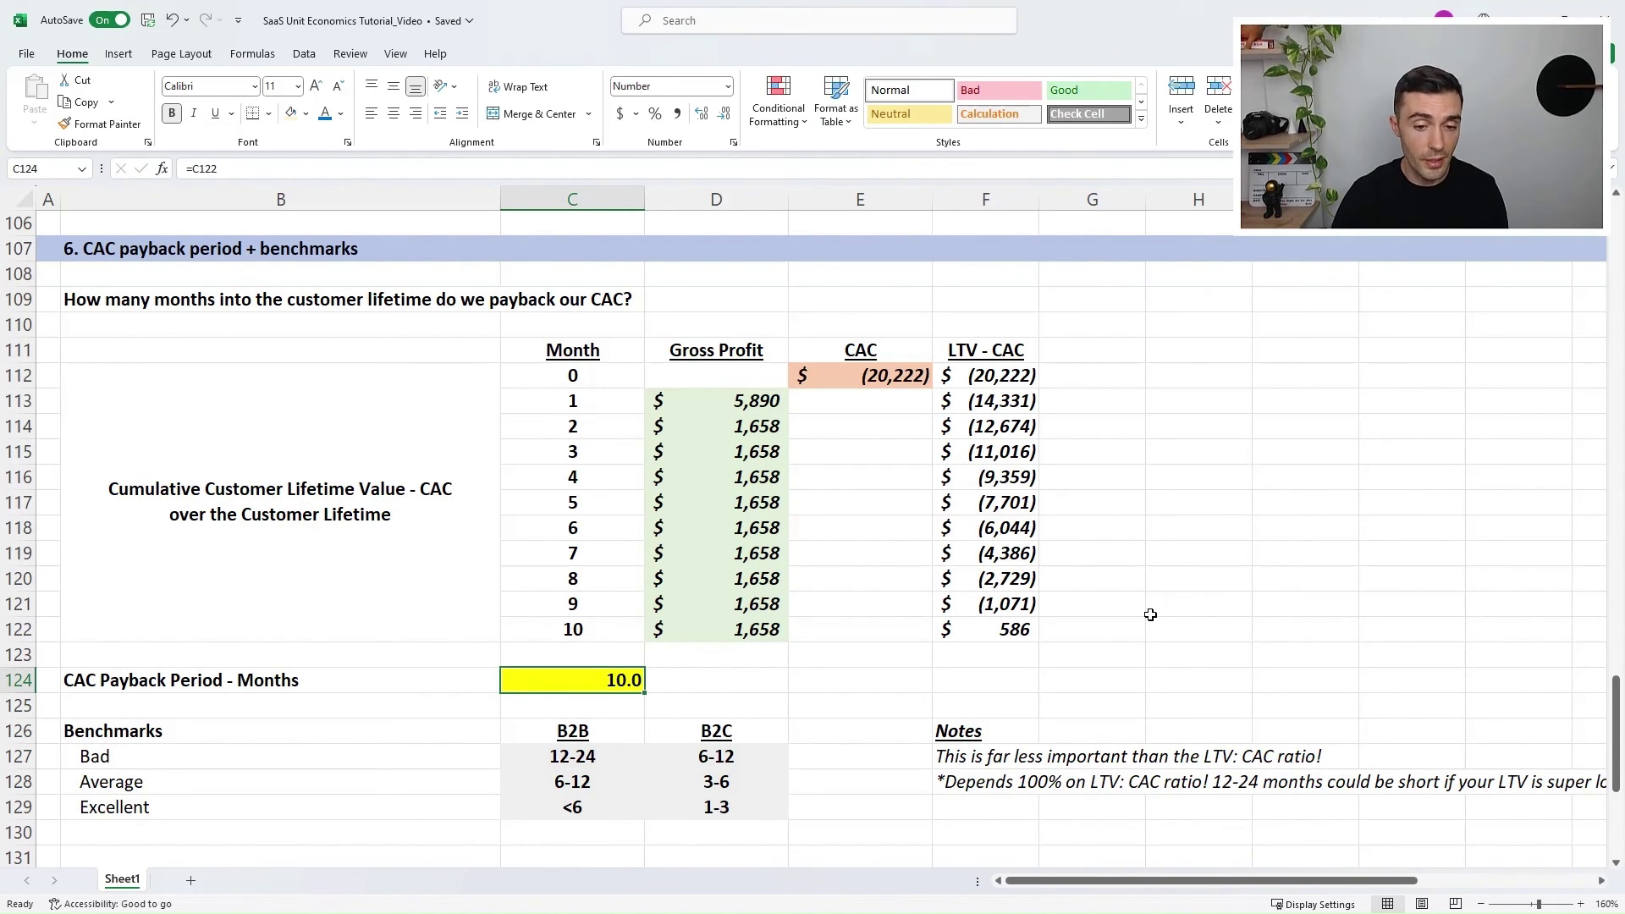
# Step: Examine the B2B CAC payback benchmarks for the Bad, Average and Excellent ratings
pyautogui.press('Down')
pyautogui.press('Down')
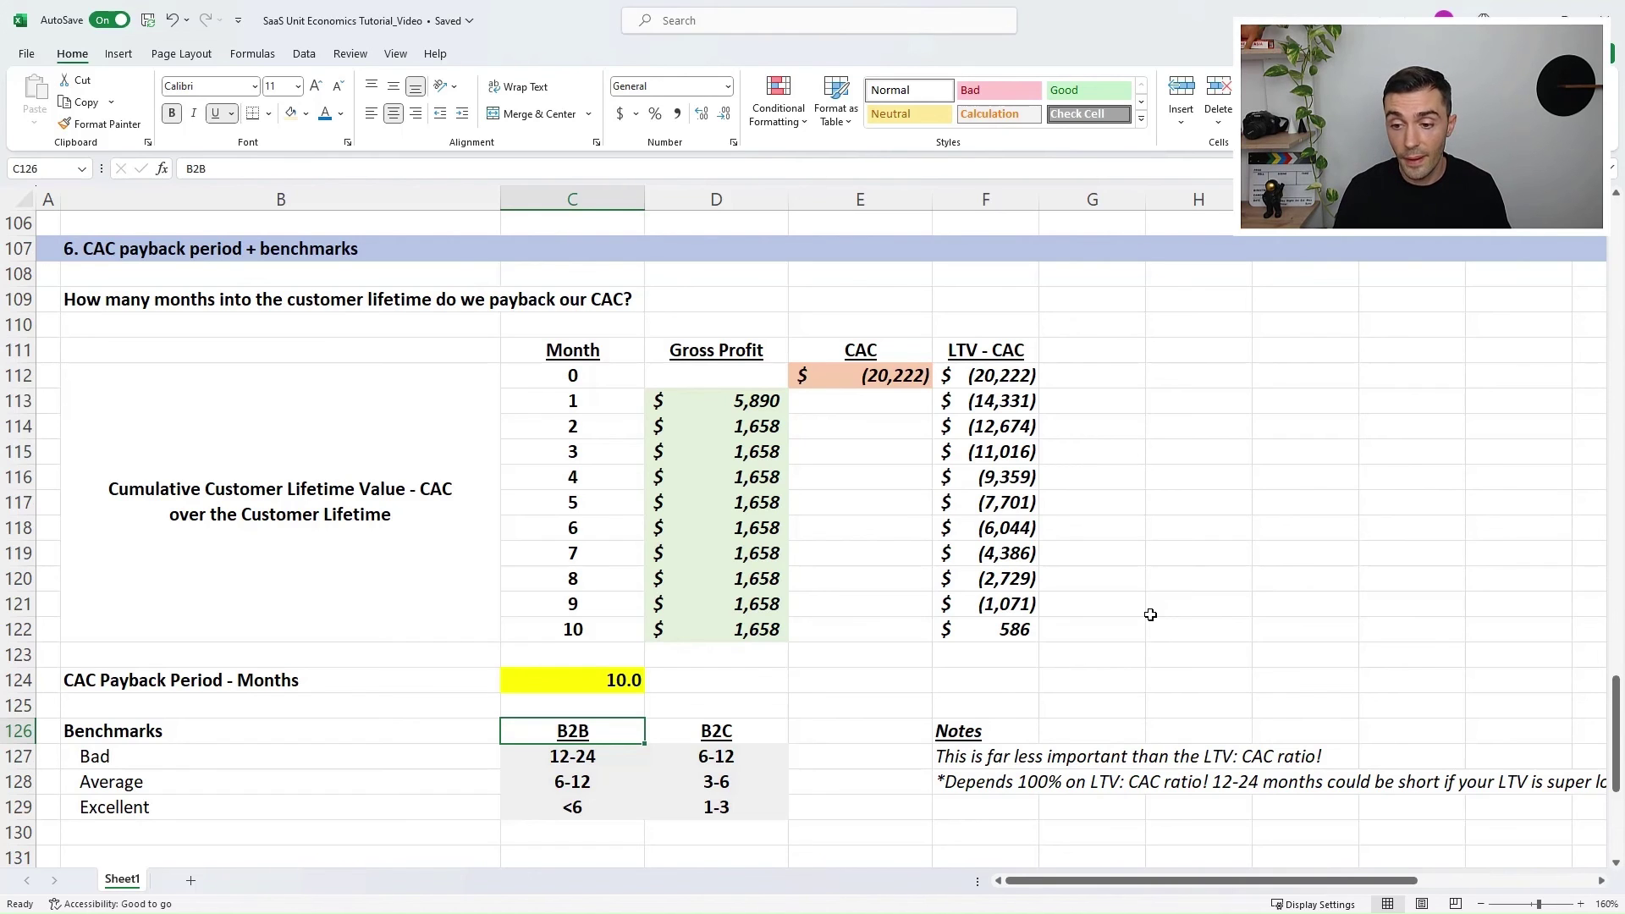
pyautogui.press('Right')
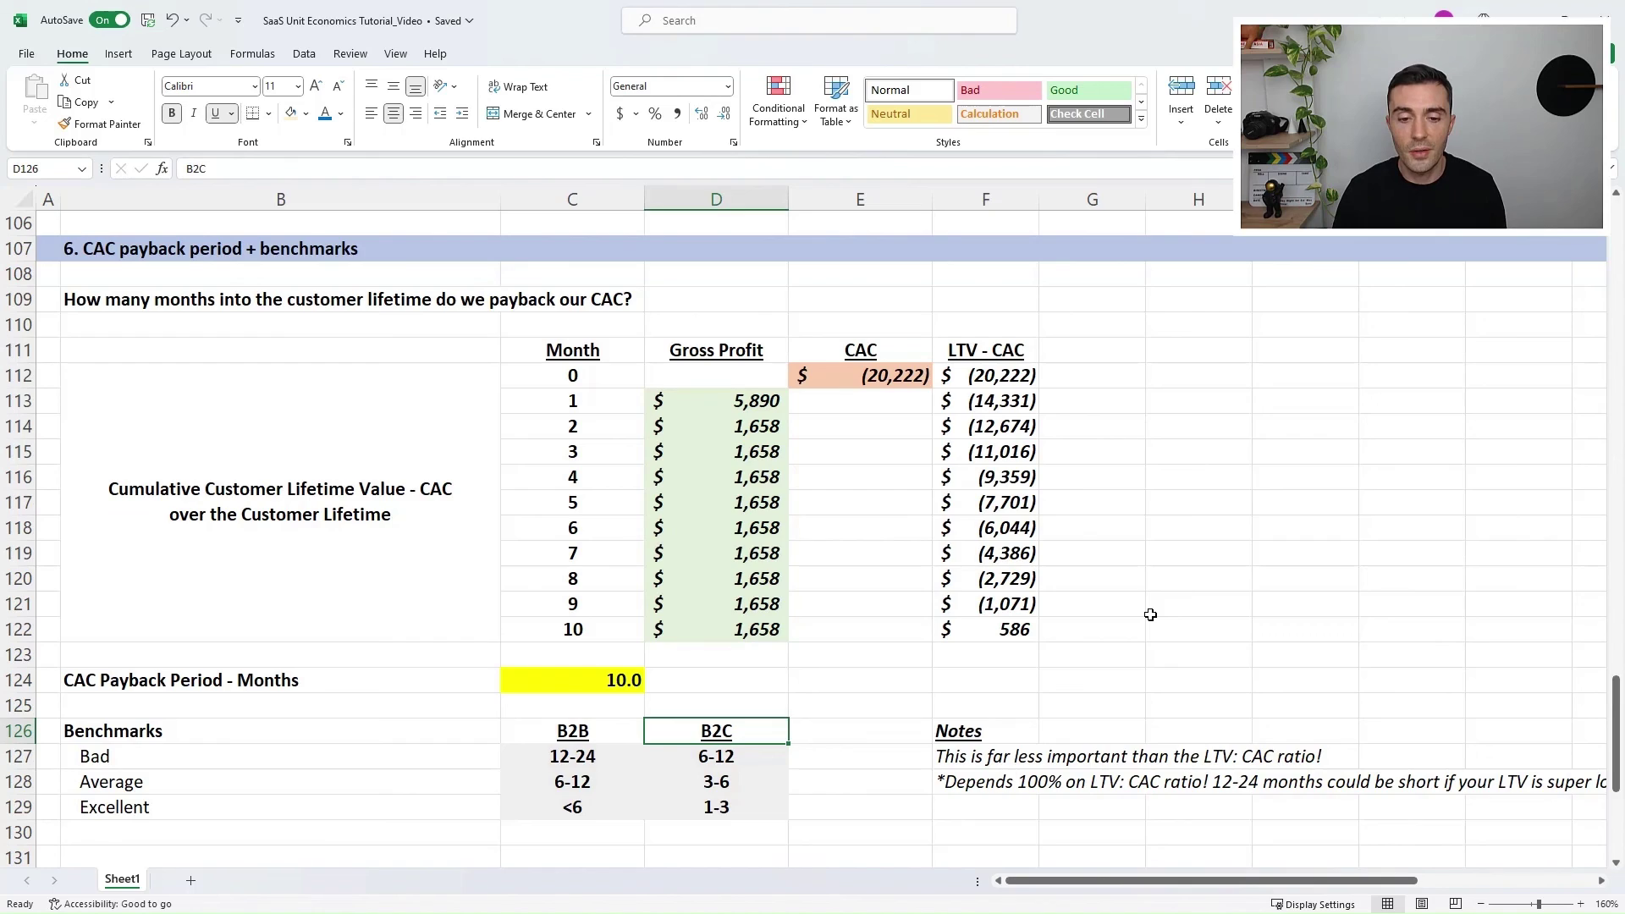
pyautogui.scroll(-1, 1150, 615)
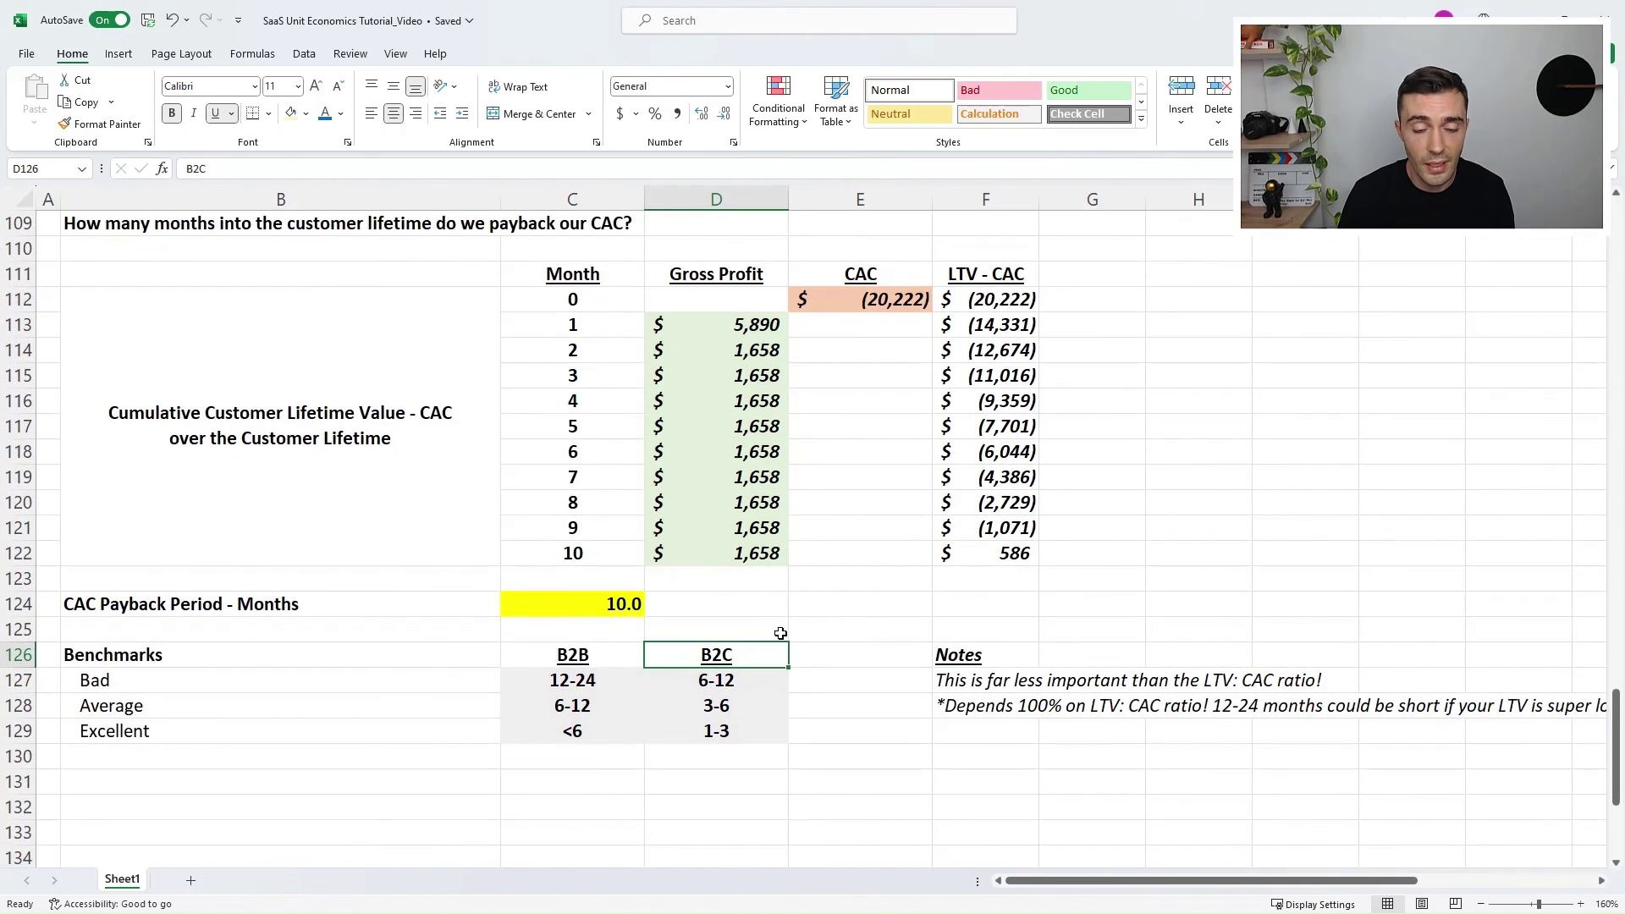
pyautogui.click(556, 658)
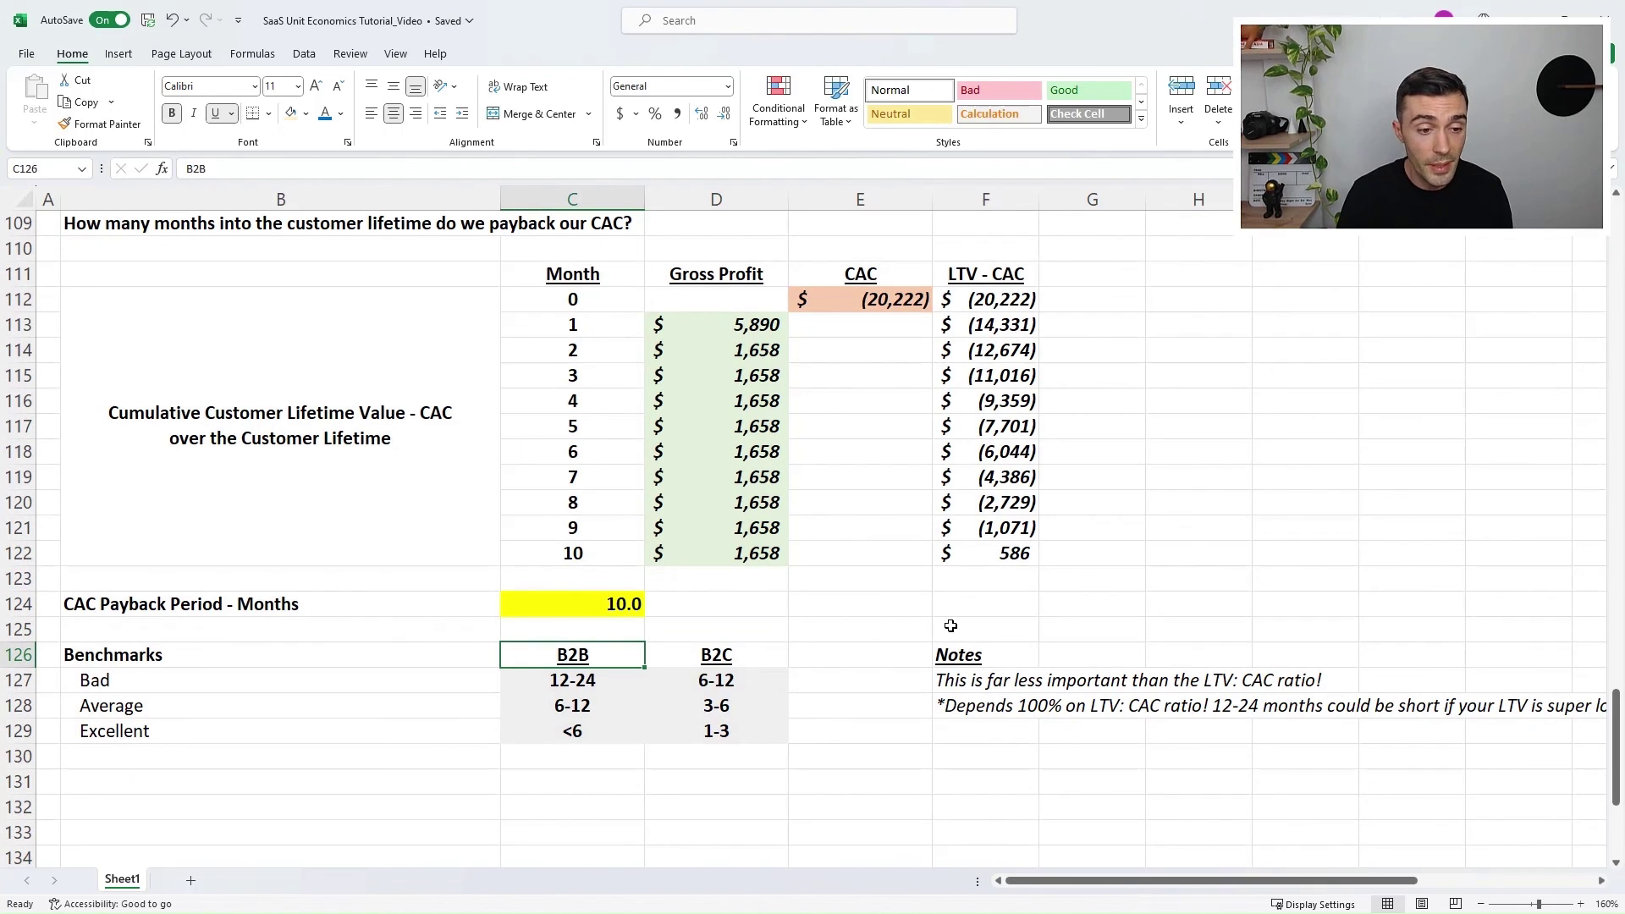
pyautogui.press('Down')
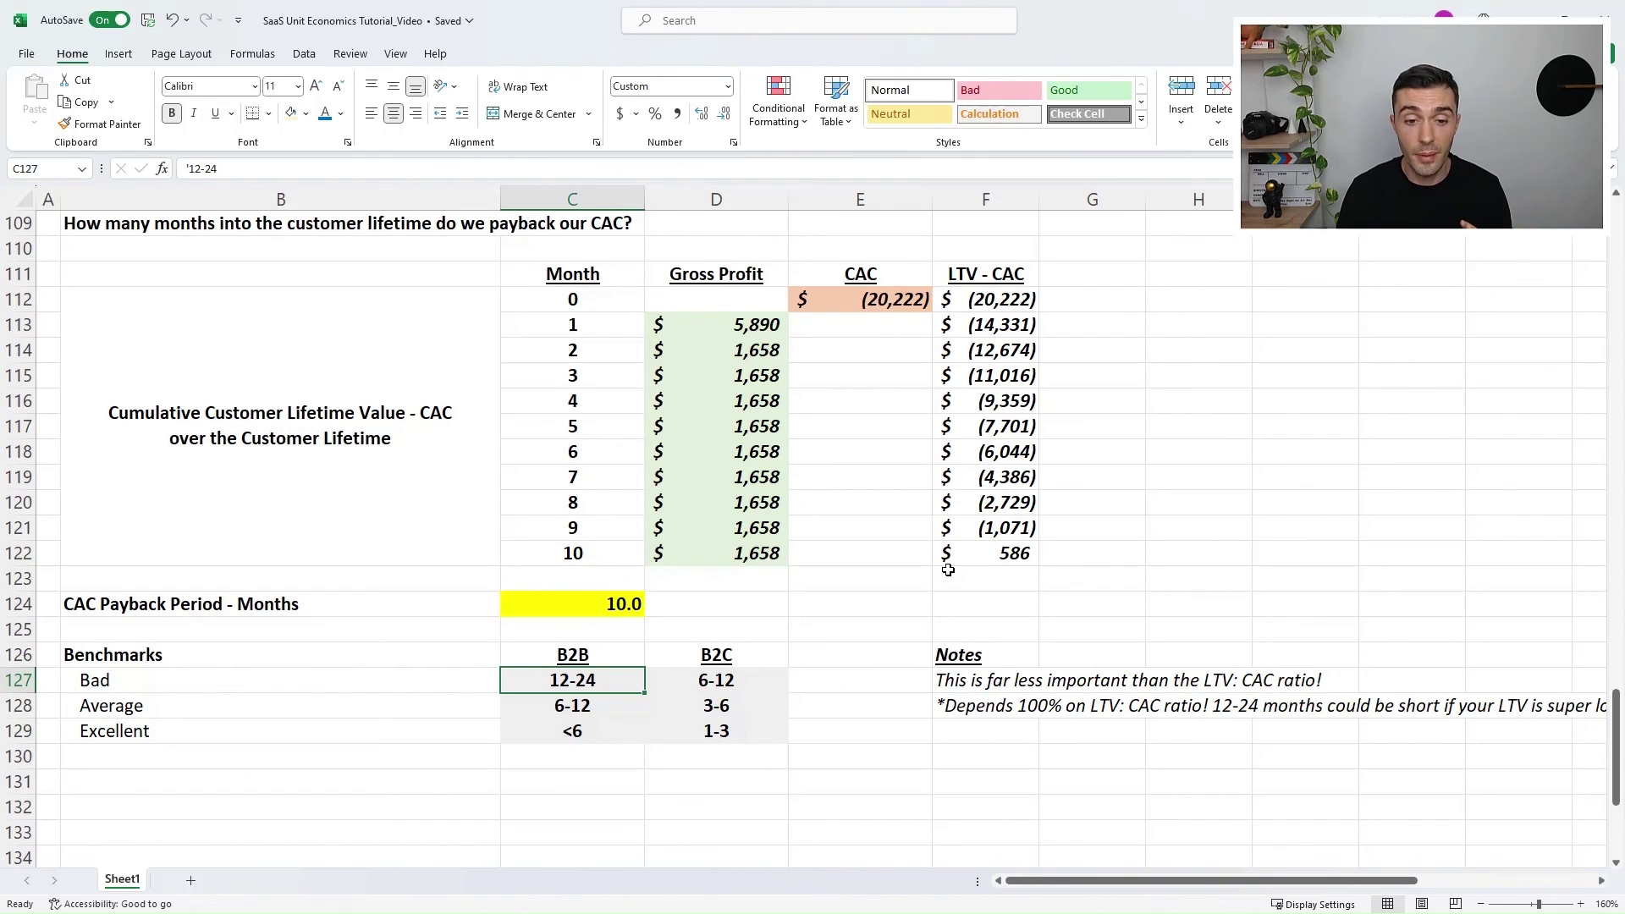
pyautogui.press('Down')
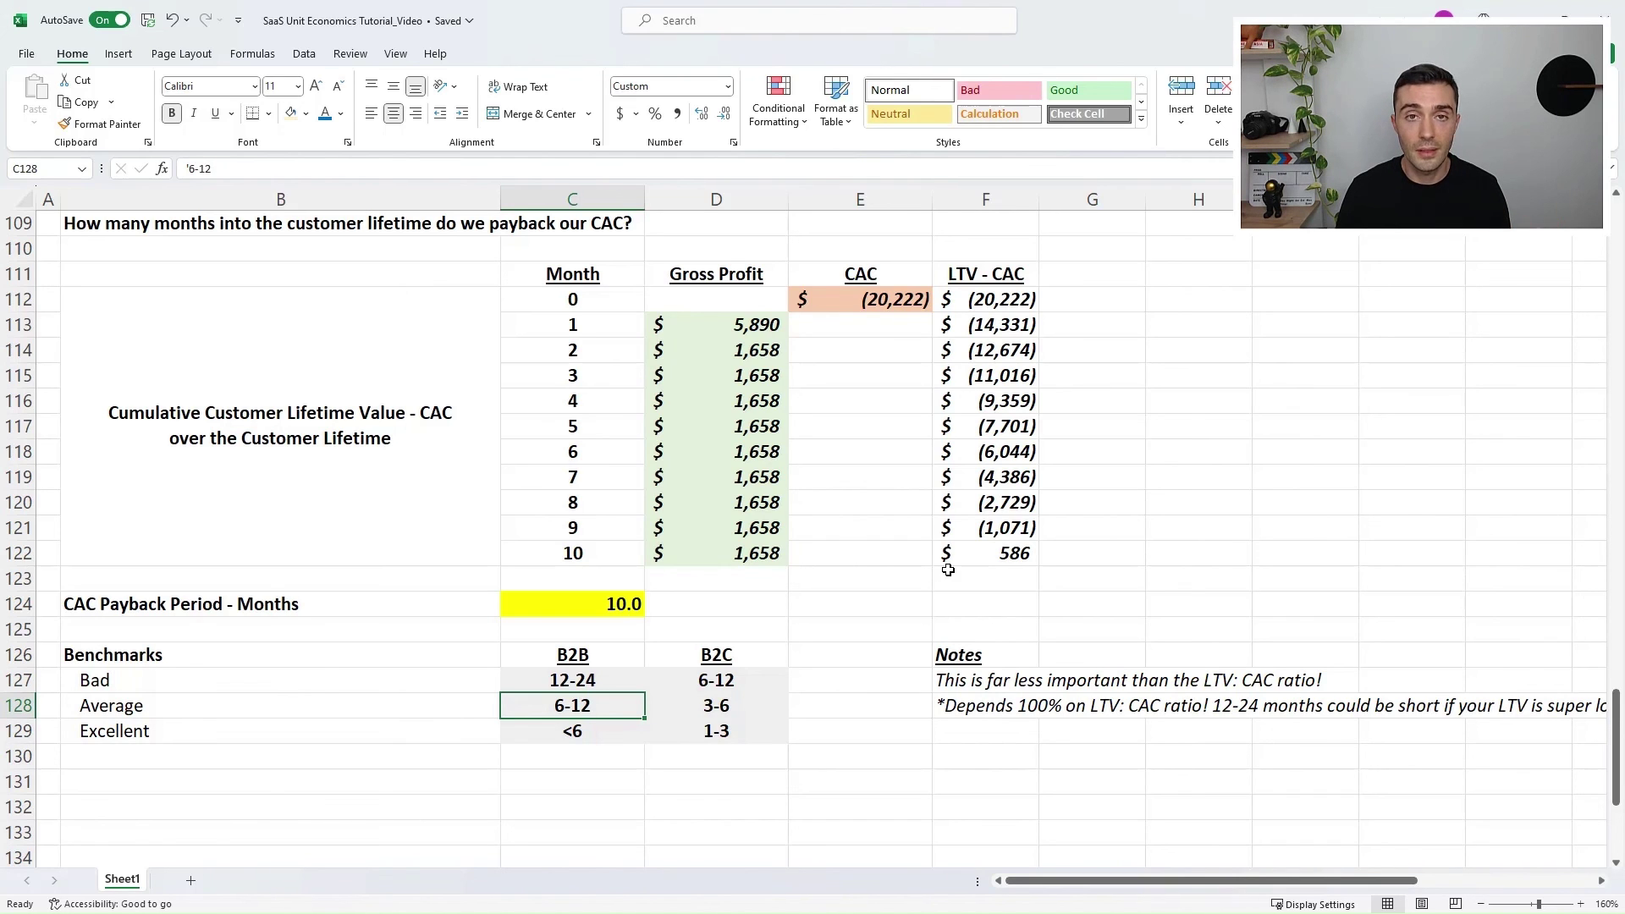
pyautogui.press('Down')
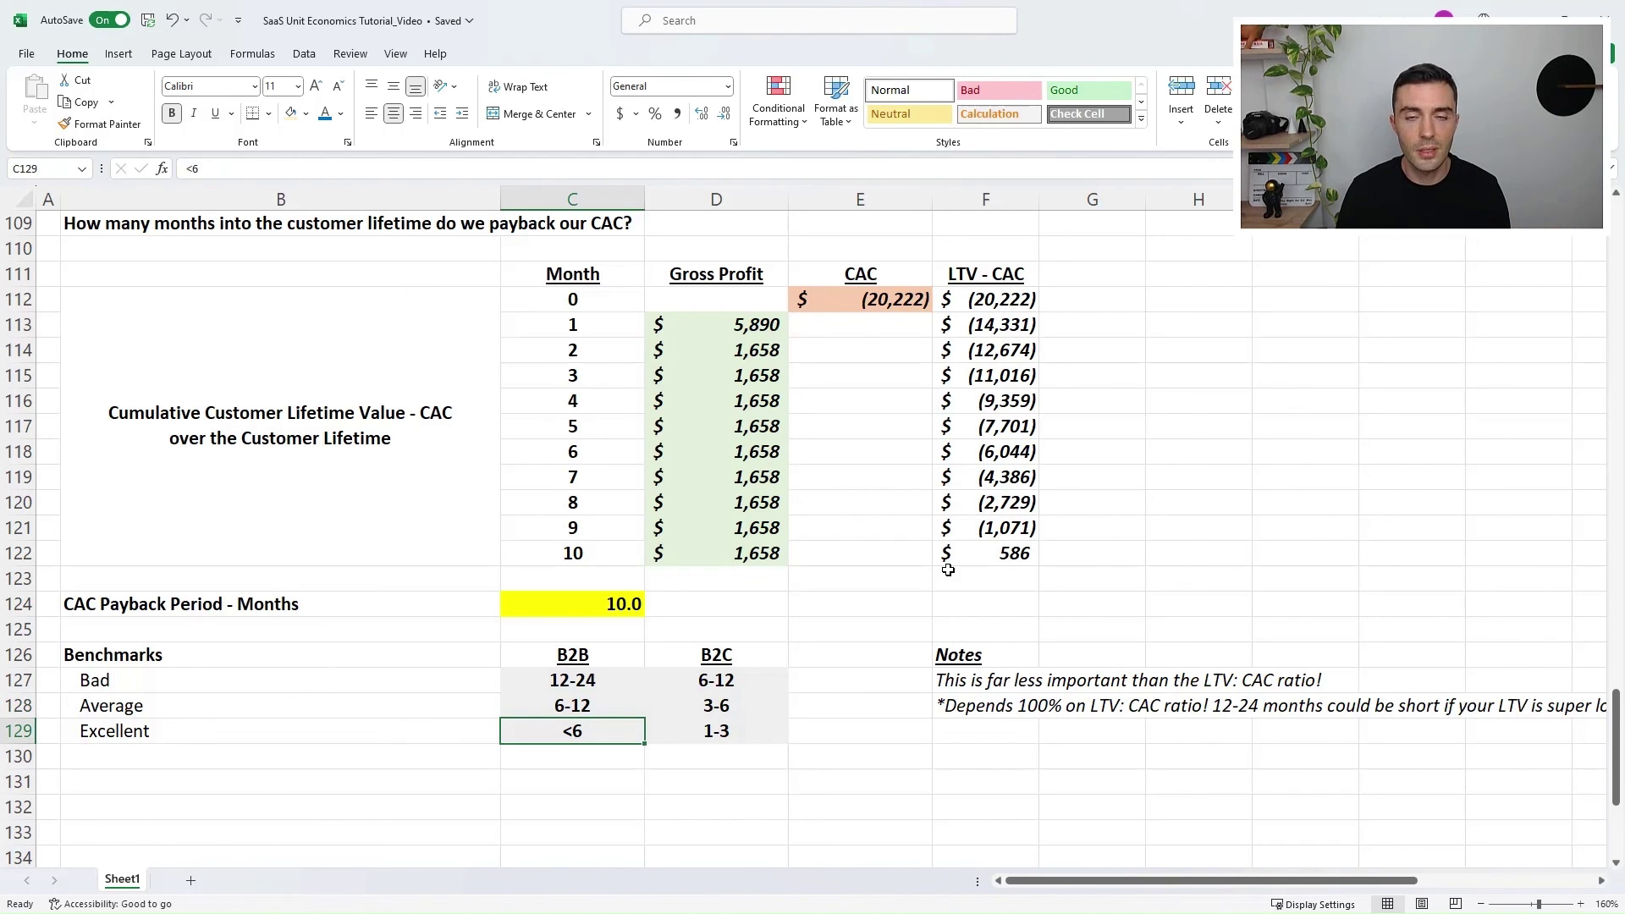
# Step: Examine the B2C CAC payback benchmarks for the Bad, Average and Excellent ratings
pyautogui.press('Right')
pyautogui.press('Up')
pyautogui.press('Up')
pyautogui.press('Up')
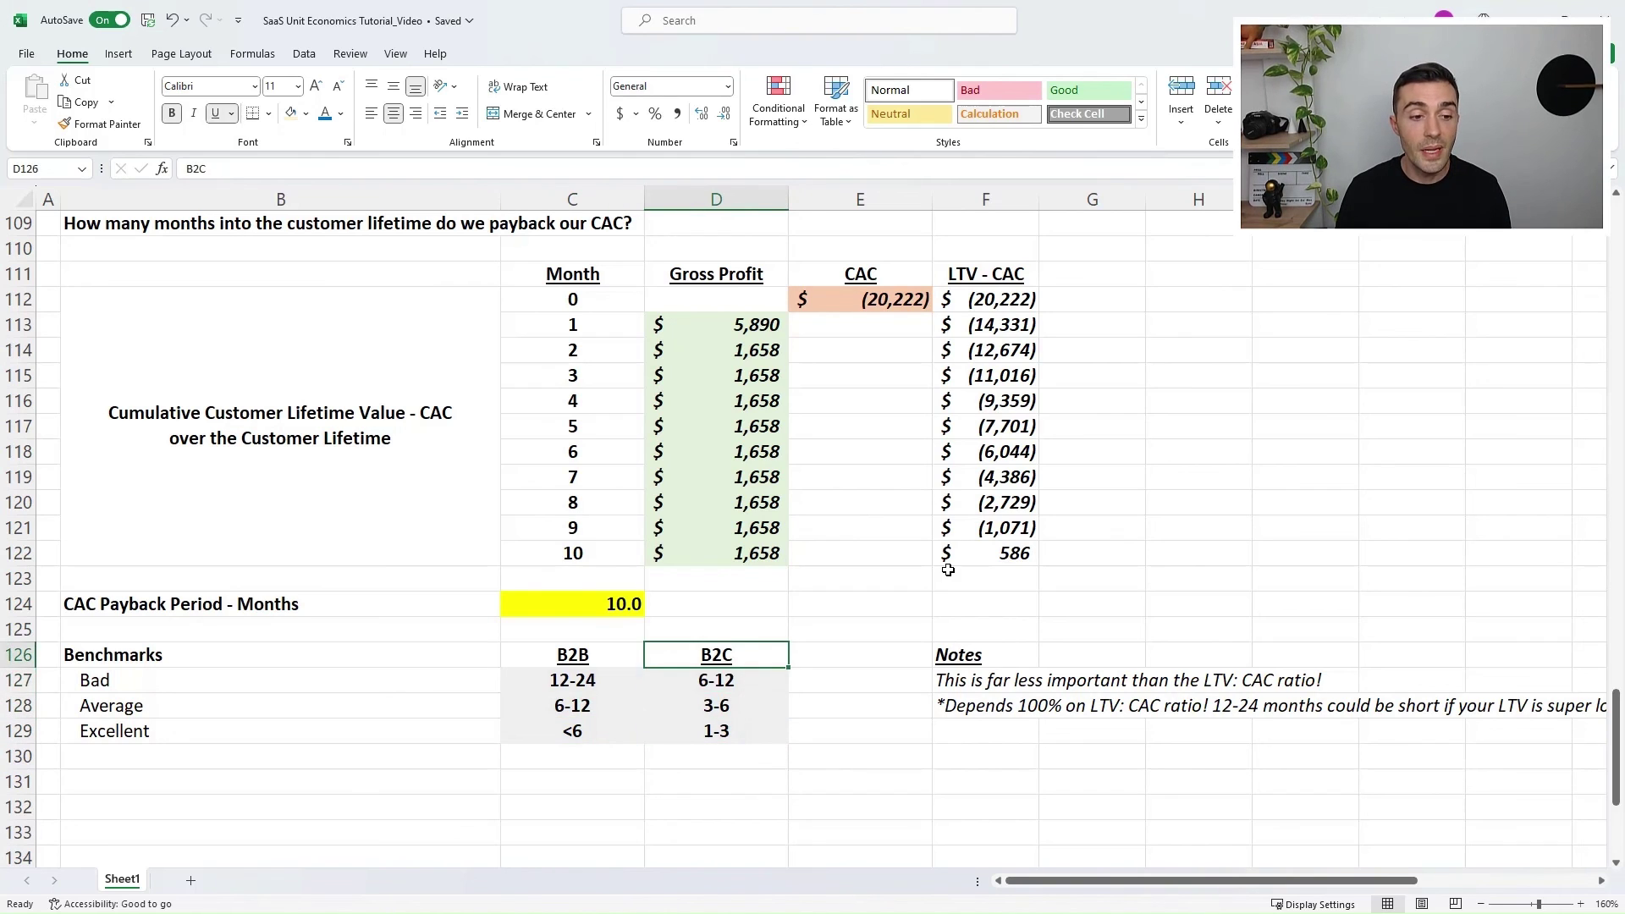
pyautogui.press('Down')
pyautogui.press('Down')
pyautogui.press('Up')
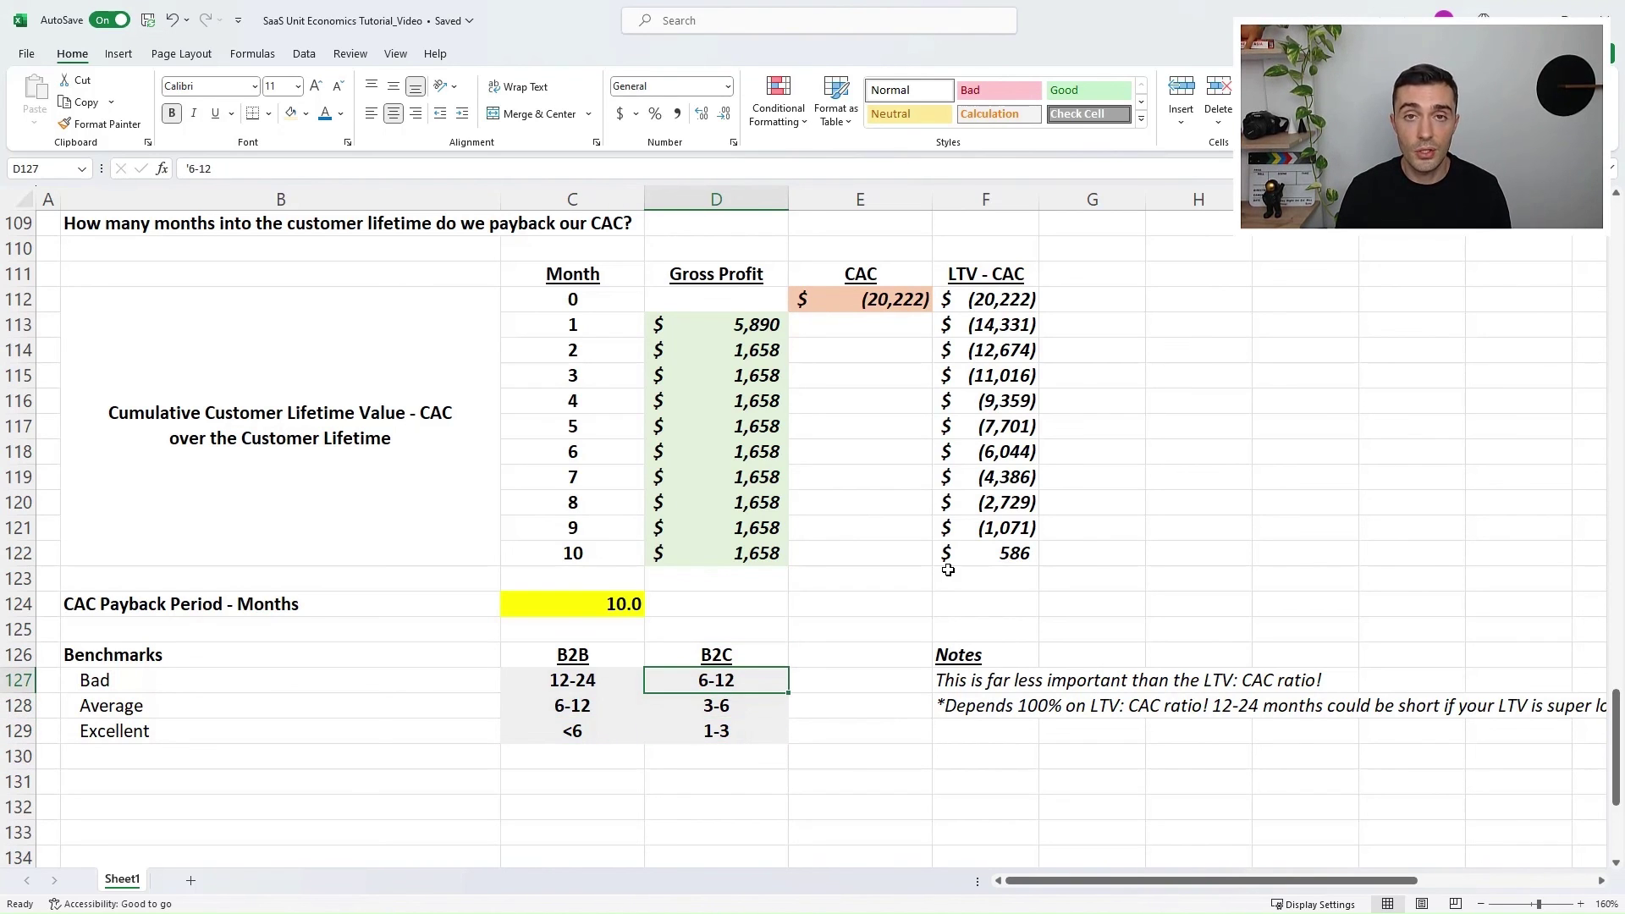
pyautogui.press('Down')
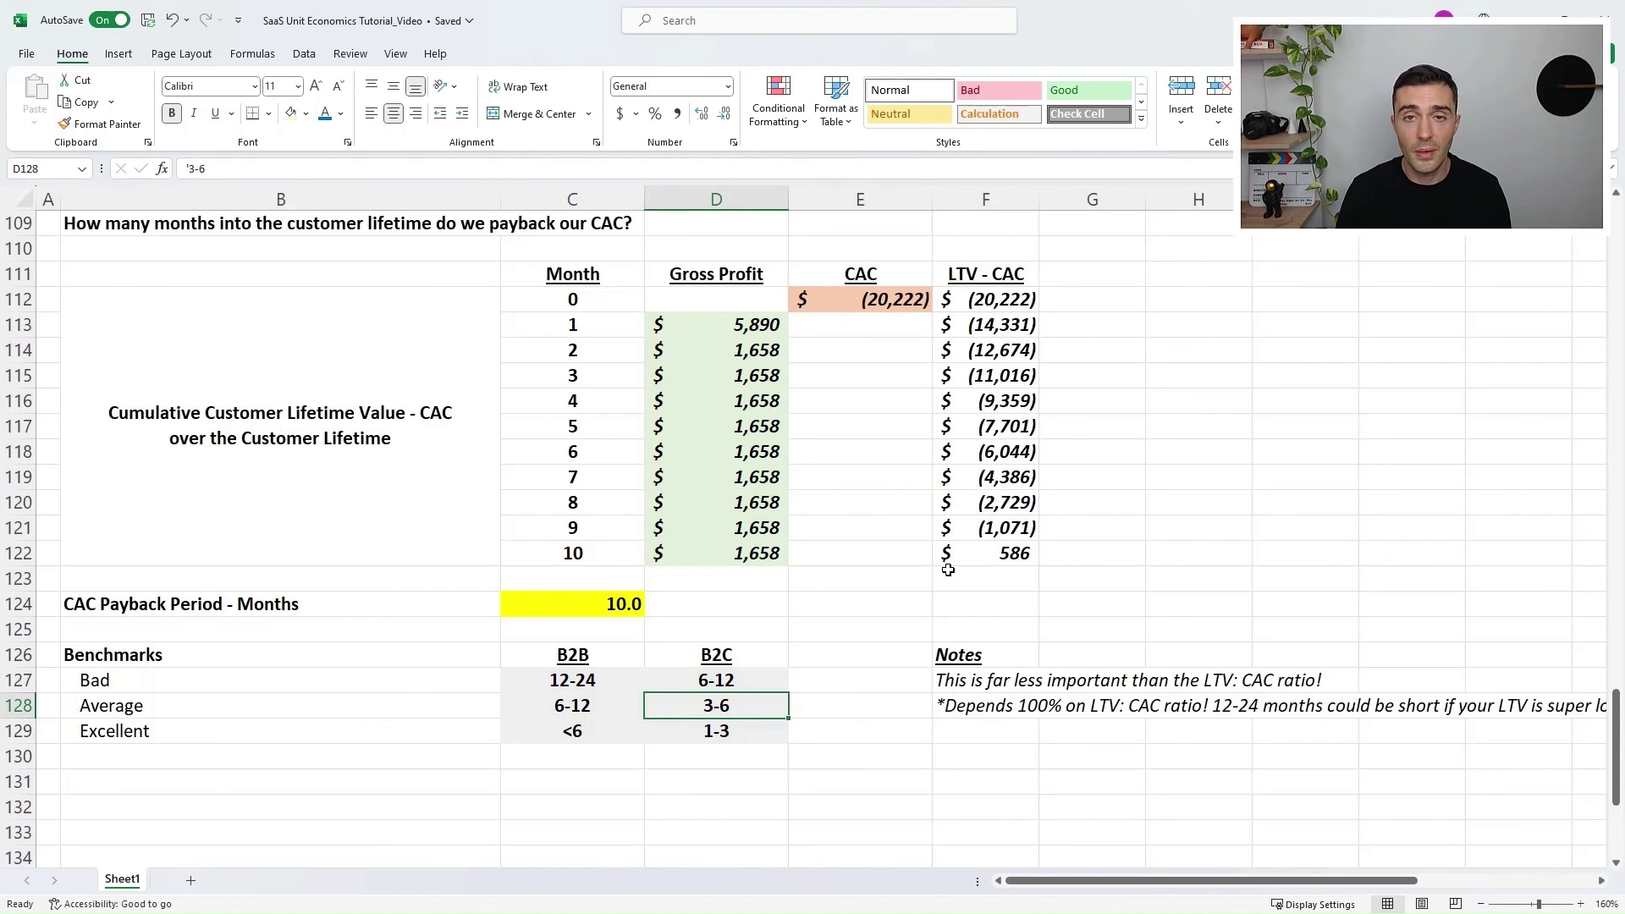
pyautogui.press('Down')
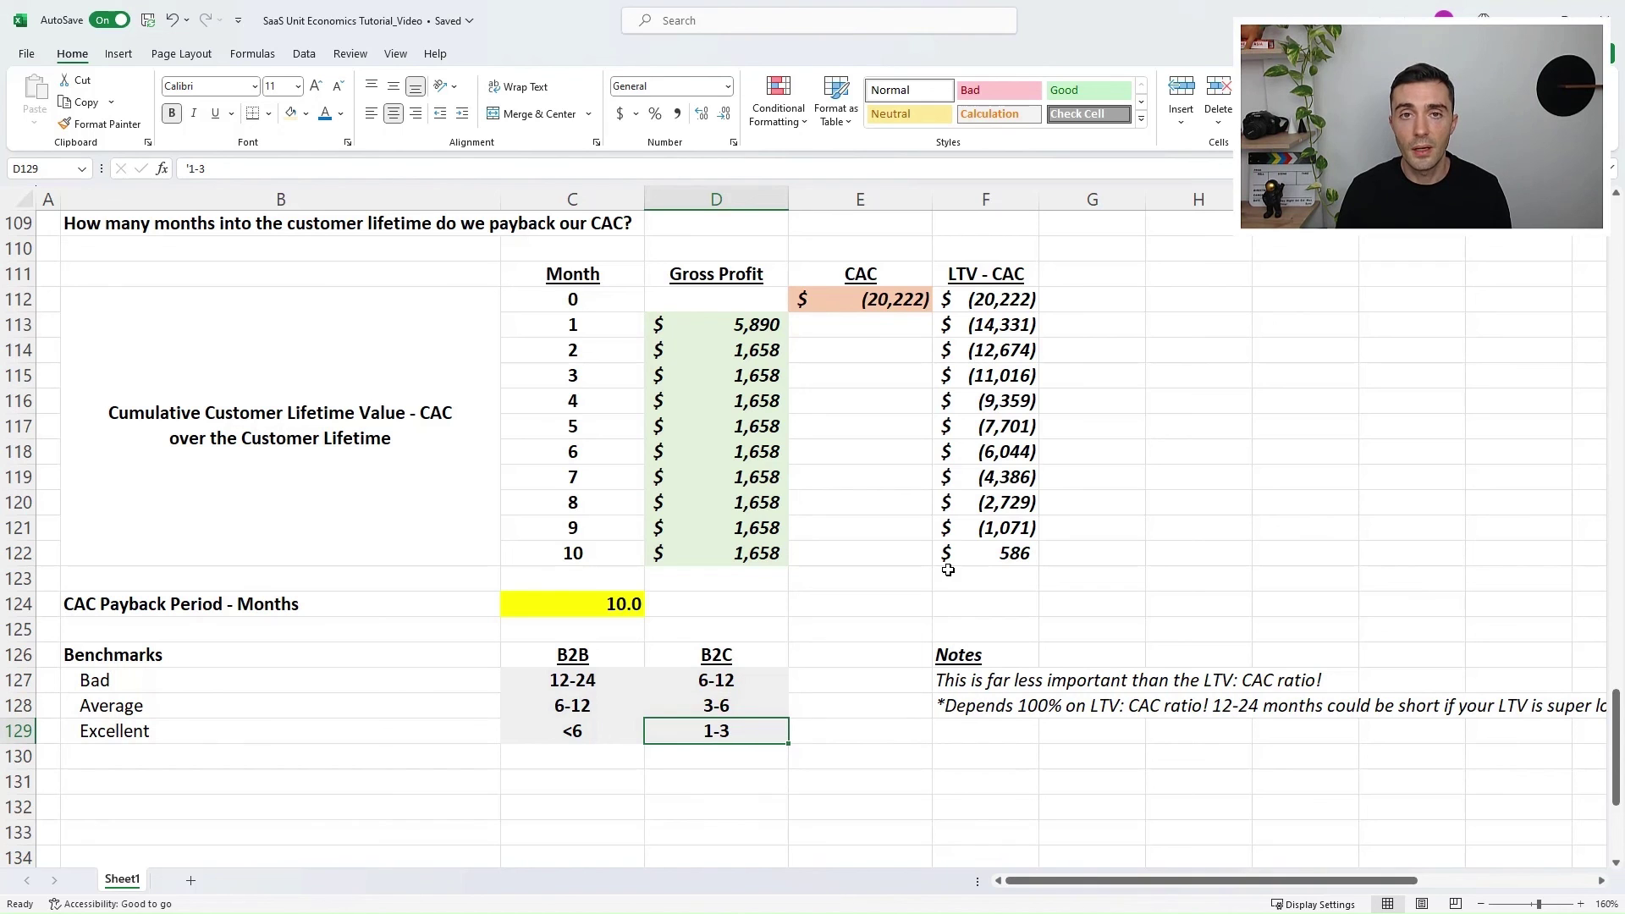